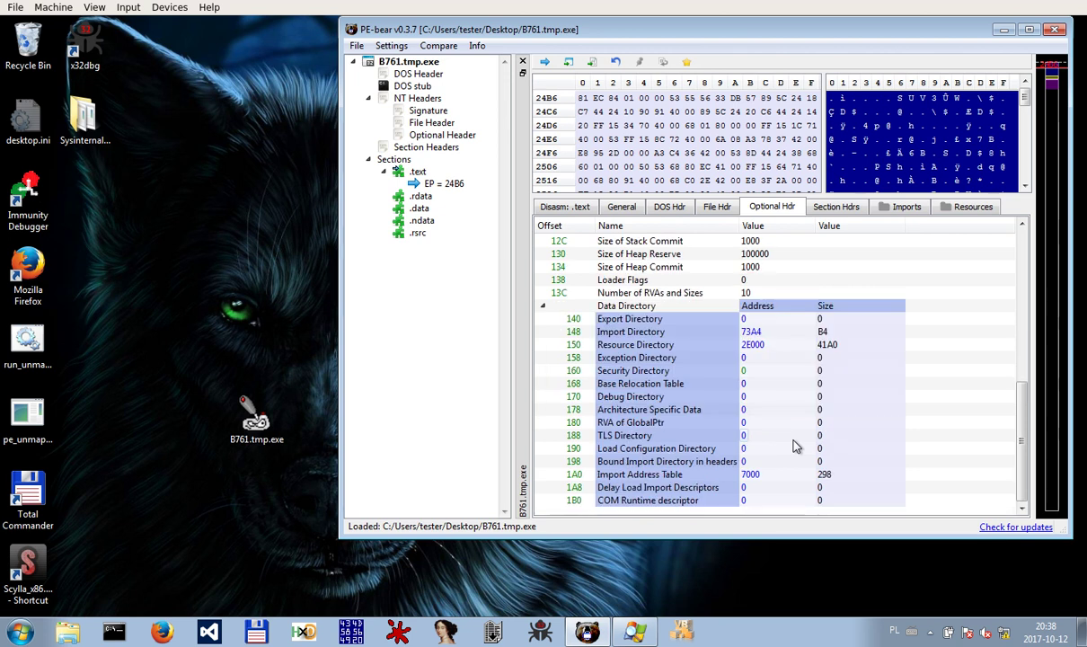
Close PE-bear and load the desktop file B761.tmp.exe into Immunity Debugger
click(1054, 29)
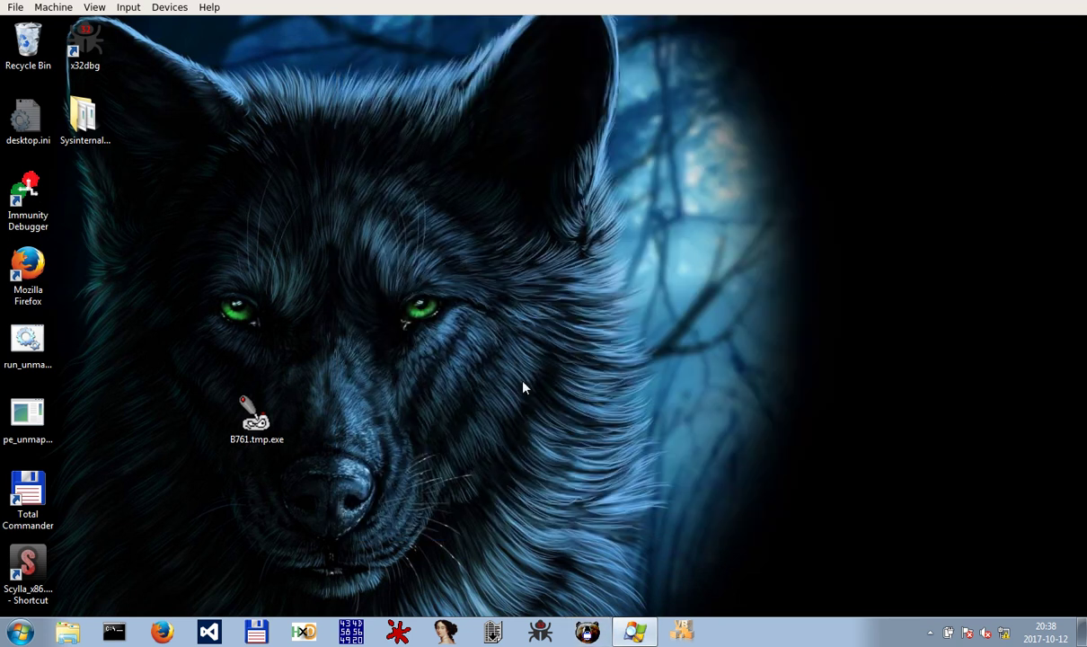
double_click(47, 204)
drag(132, 24, 570, 99)
drag(254, 415, 611, 220)
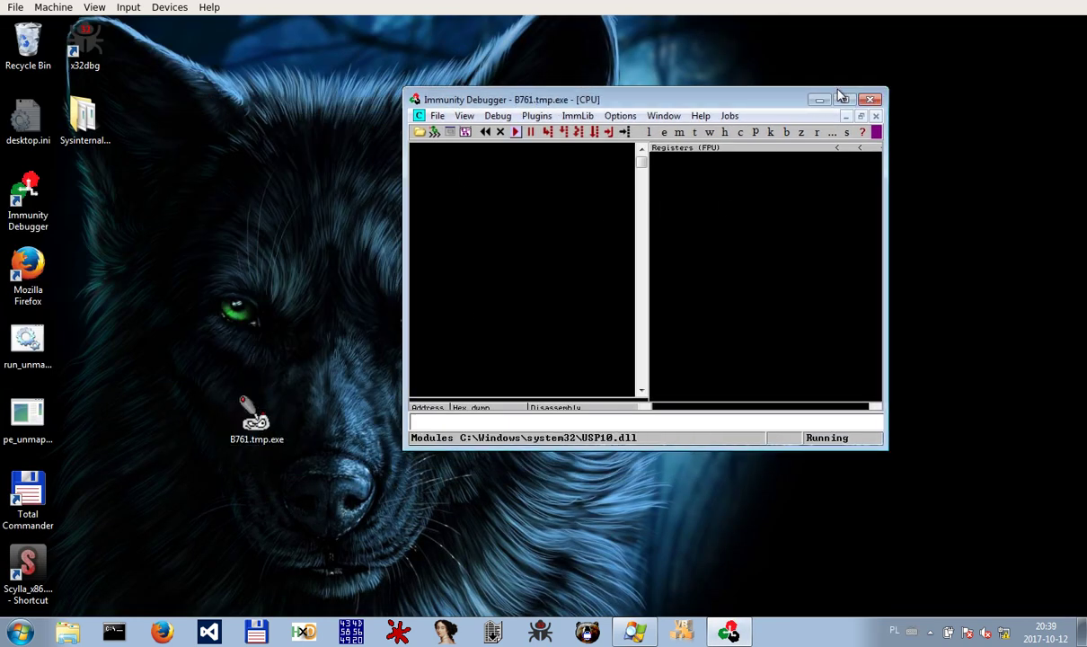
Run B761.tmp.exe to its module entry point and maximize the debugger window
click(517, 132)
click(518, 132)
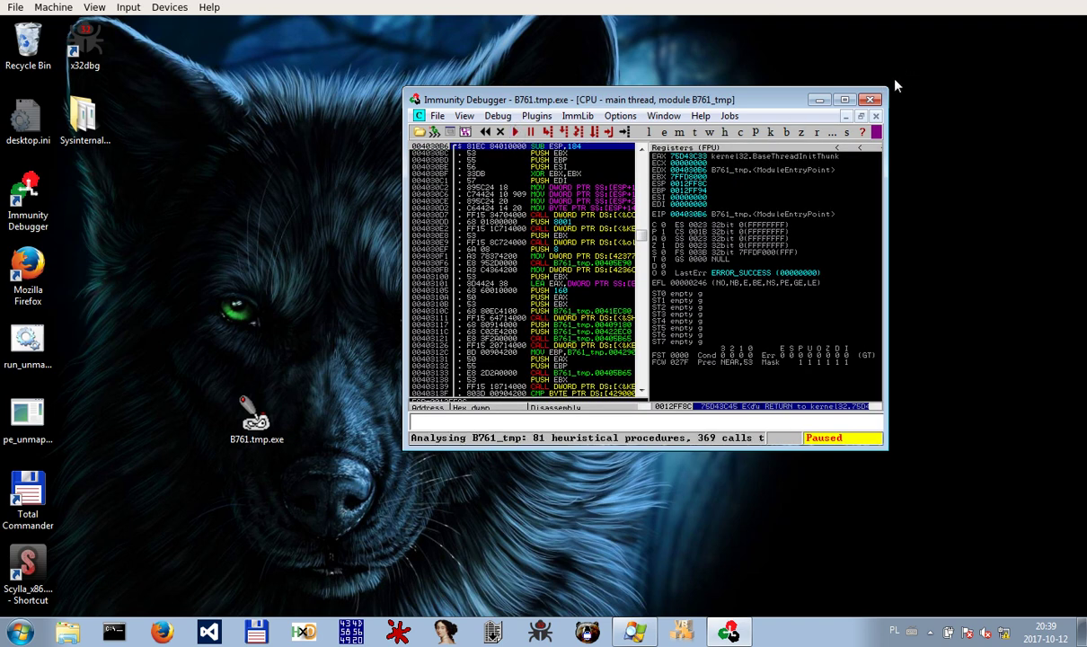
double_click(798, 95)
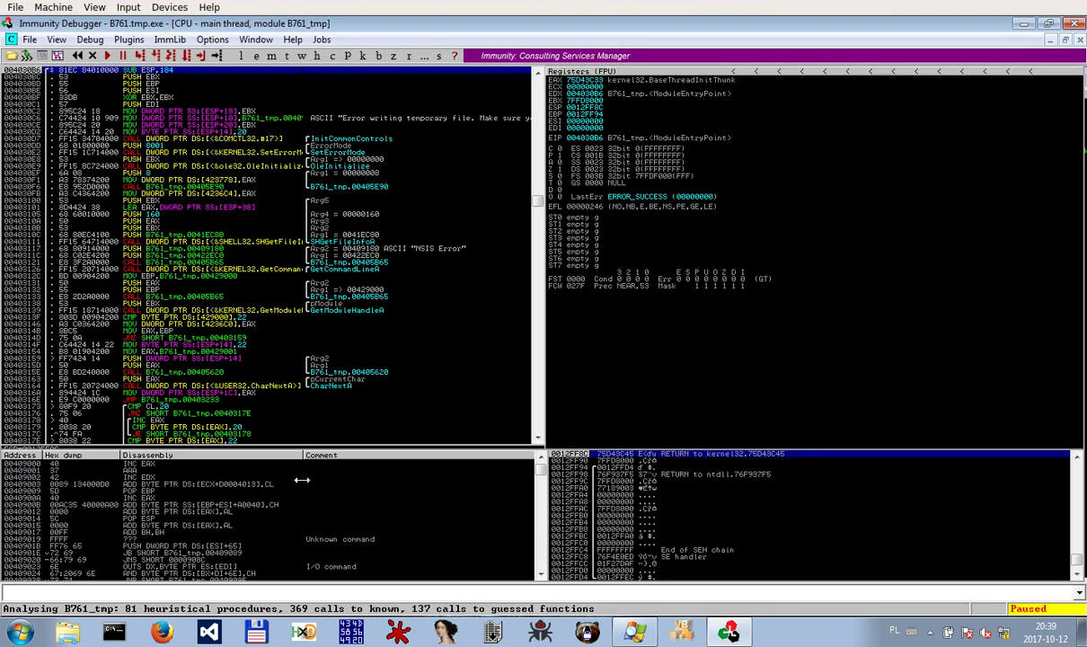
Display the memory dump as Hex/ASCII (16 bytes) instead of disassembly
right_click(297, 490)
mouse_move(355, 364)
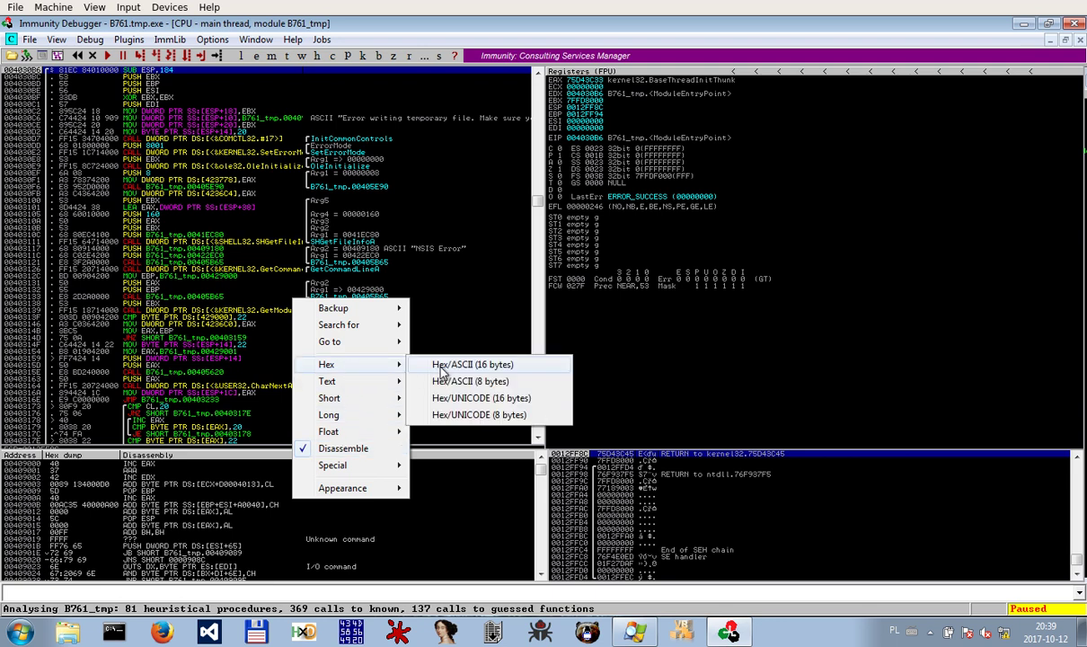
click(441, 367)
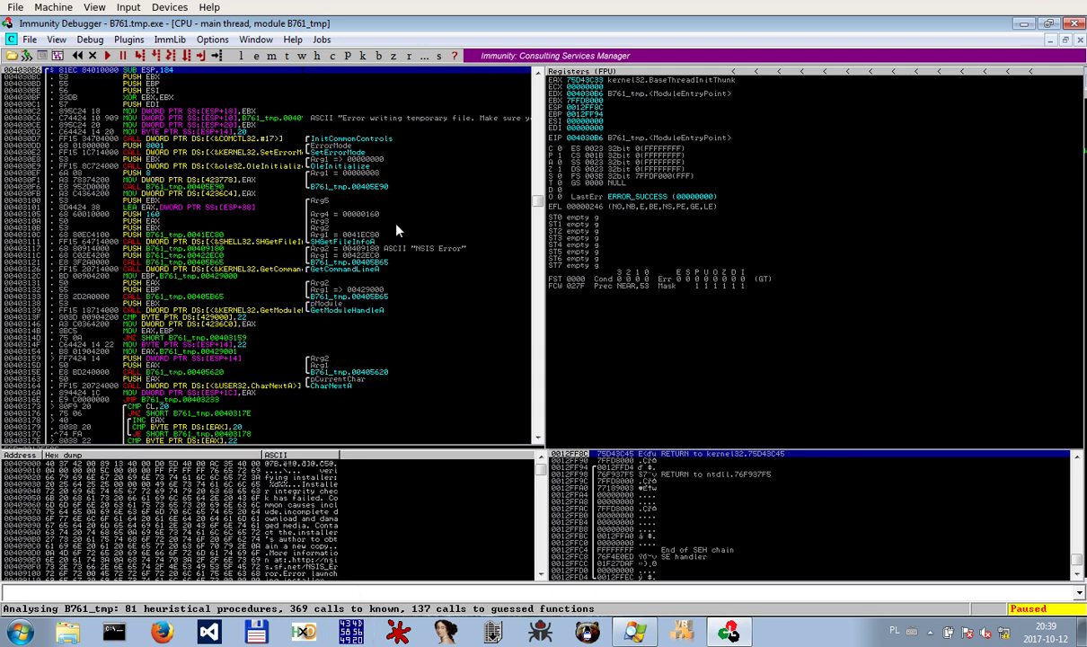
Widen the disassembly pane and inspect the lines referencing the temporary-file error and "NSIS Error" strings
click(423, 248)
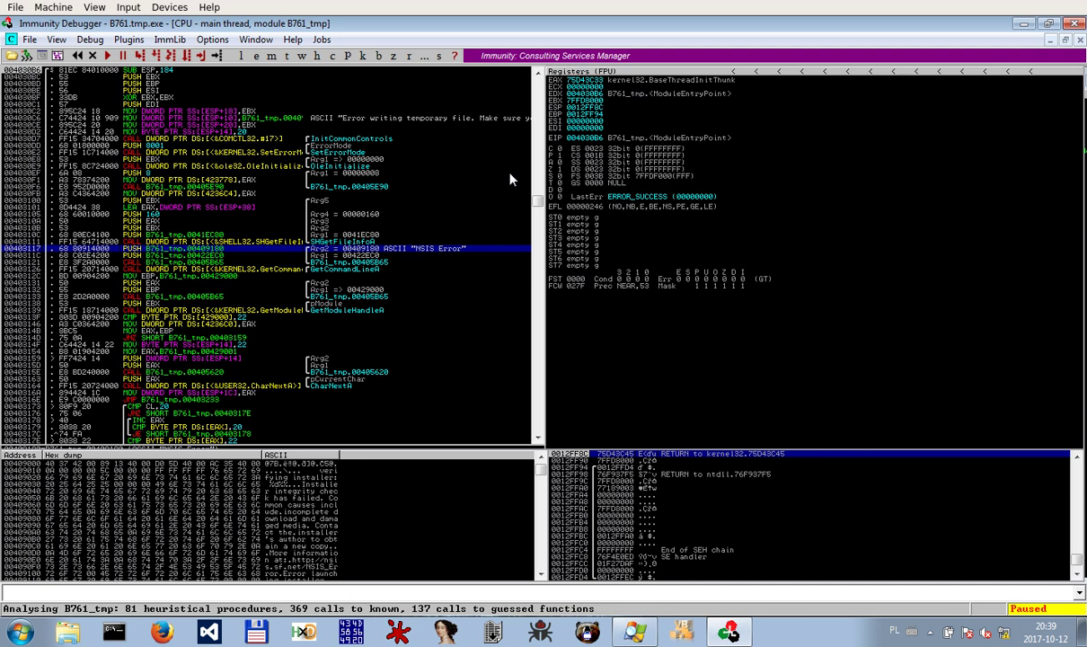
drag(542, 185, 772, 185)
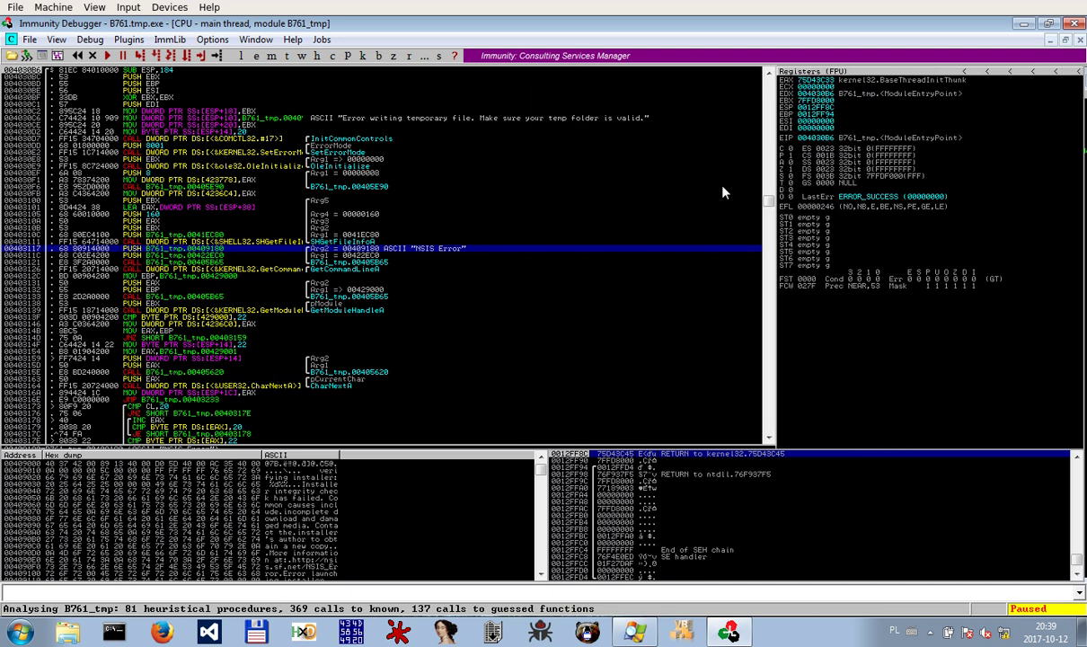
click(480, 119)
click(378, 250)
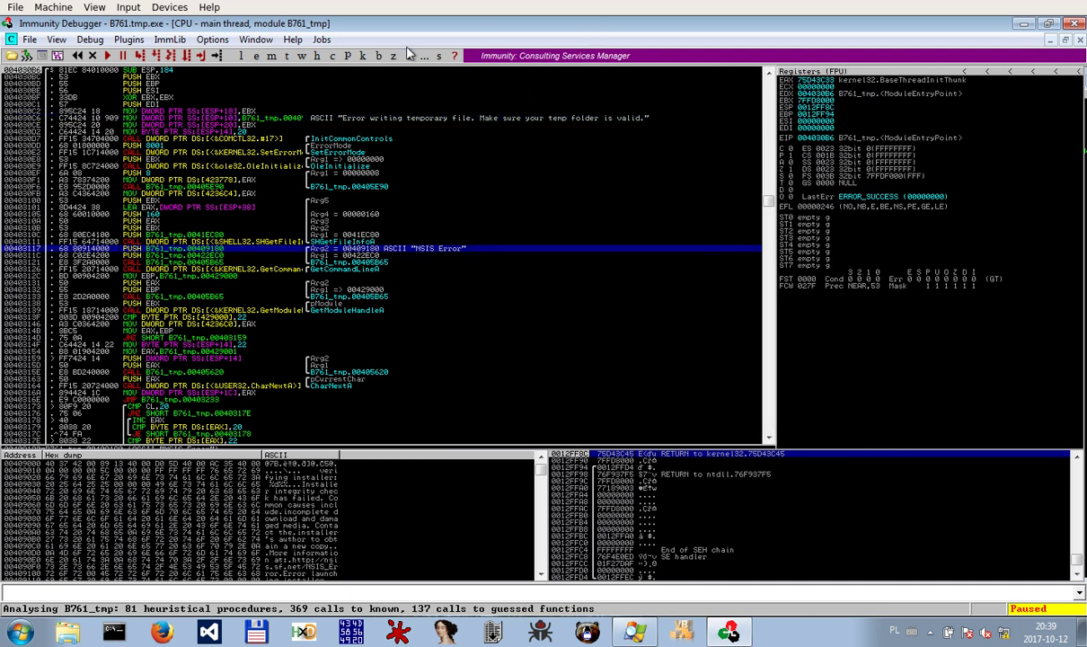
Restore the CPU window to a smaller size and bring up the memory map beside it
click(1065, 39)
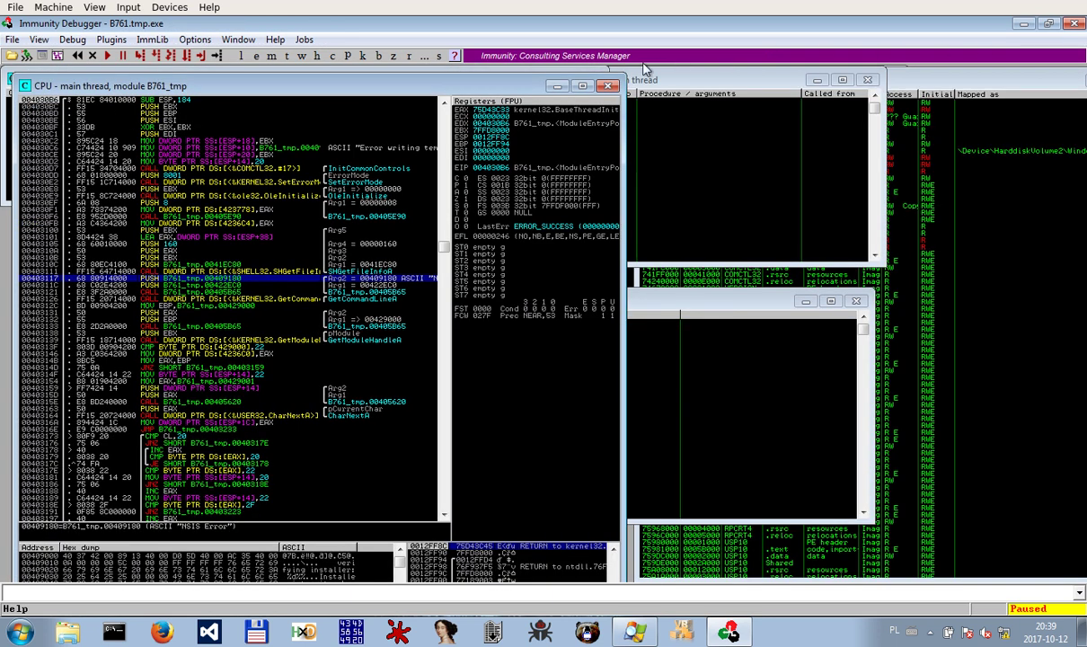
click(270, 56)
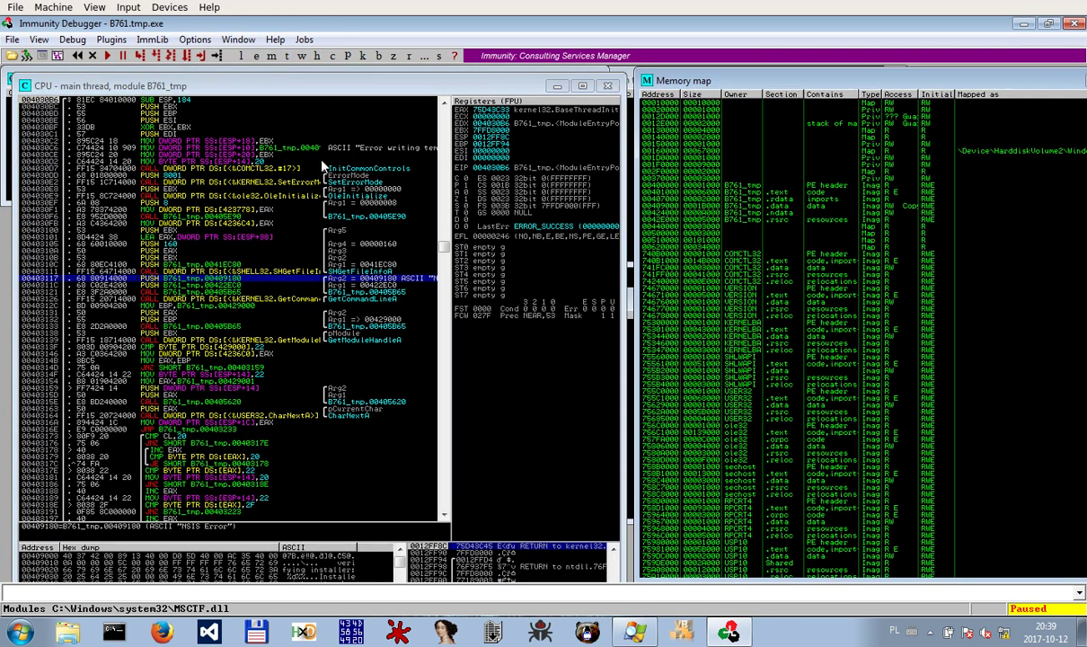
Check in the debugging options for events that Break on new module (DLL) is enabled, and accept them
click(194, 40)
click(214, 75)
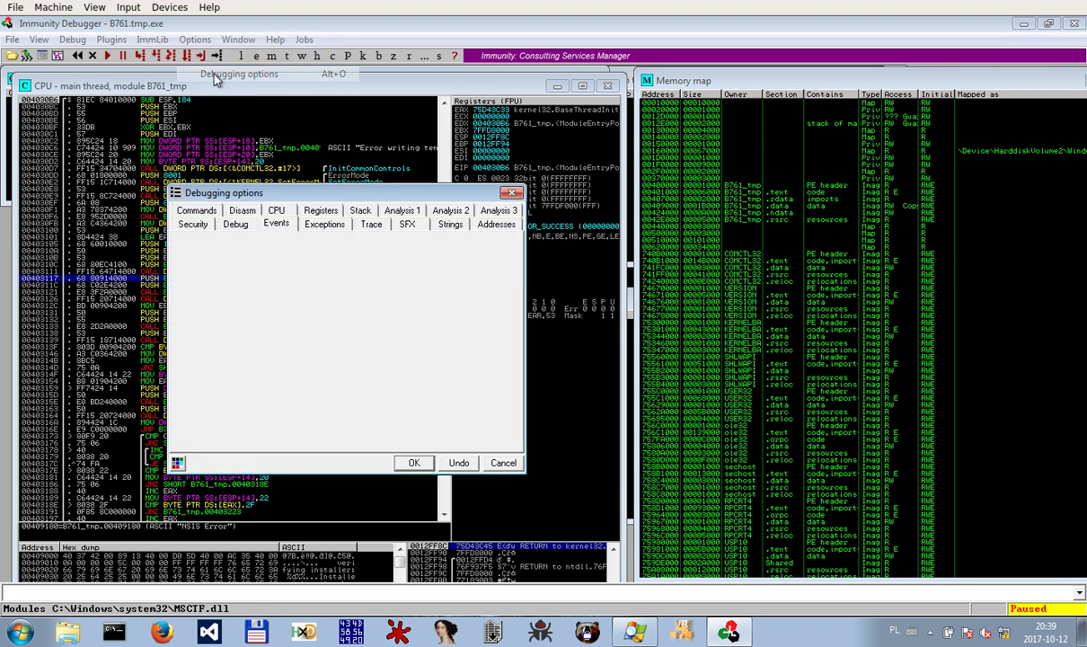
click(310, 224)
click(272, 223)
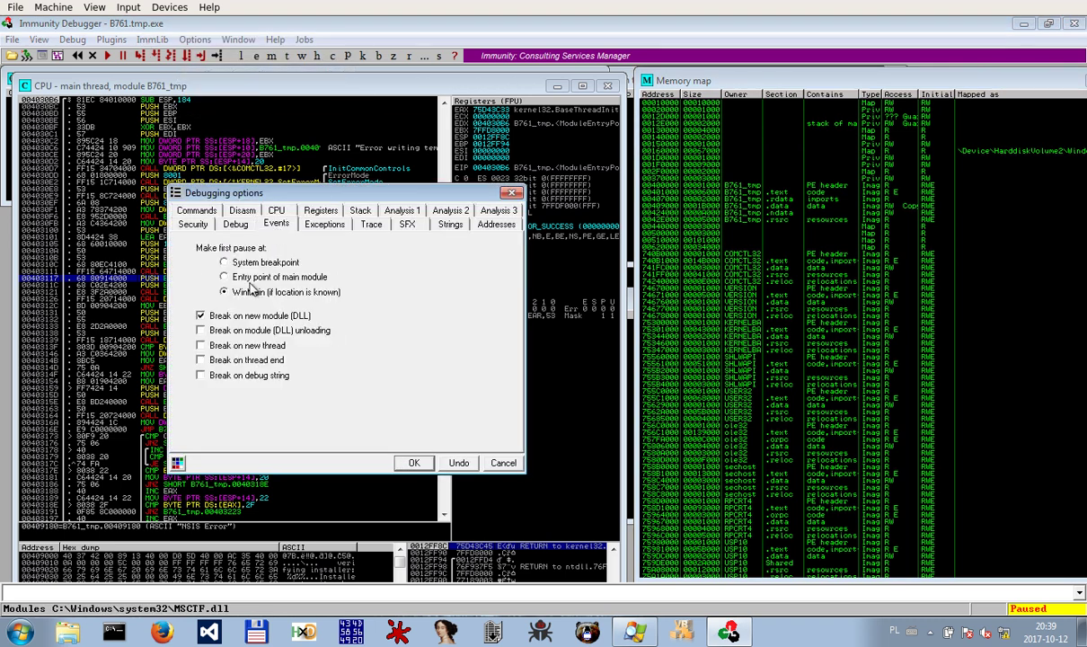
click(412, 463)
Resume the program through successive new-module breaks until System.dll from the Temp folder loads, and select it among the executable modules
click(106, 56)
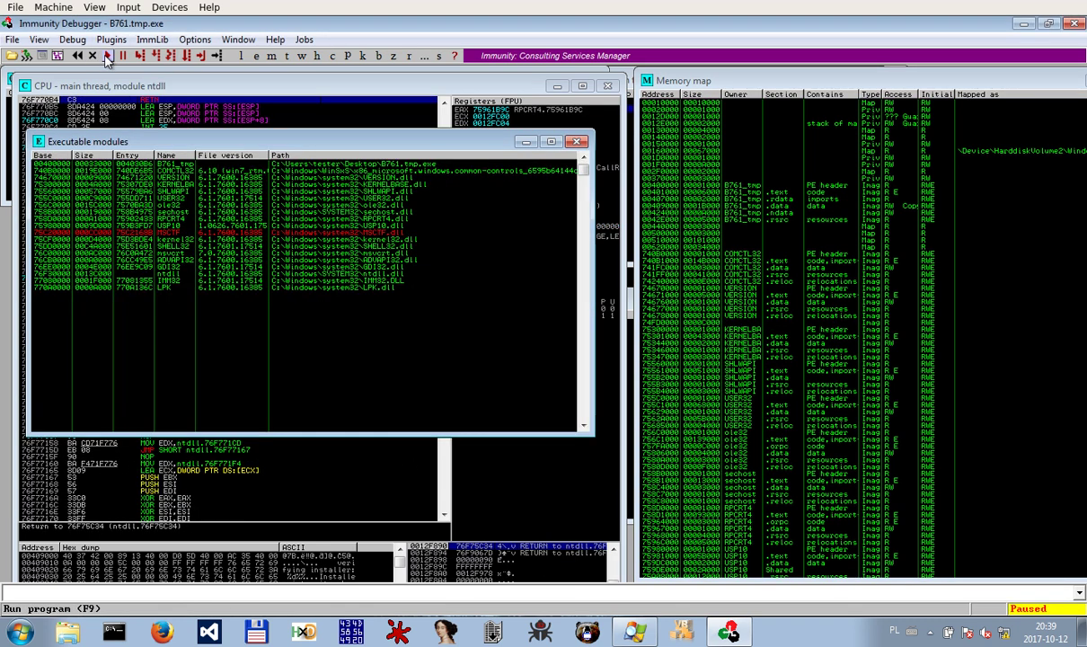
click(106, 56)
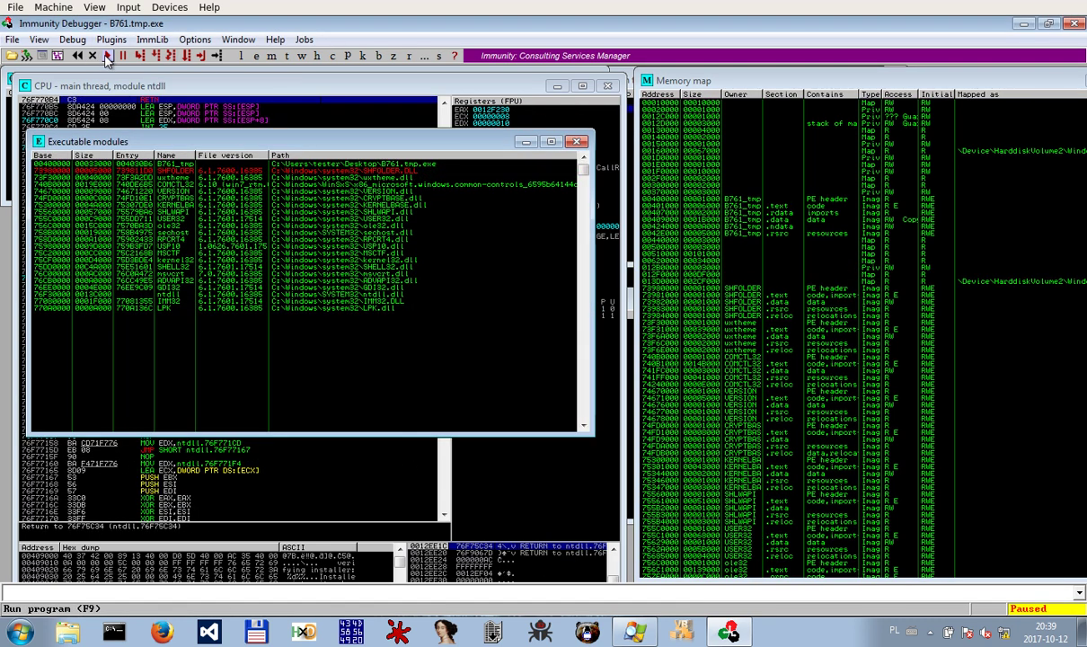
click(106, 56)
click(106, 57)
click(106, 57)
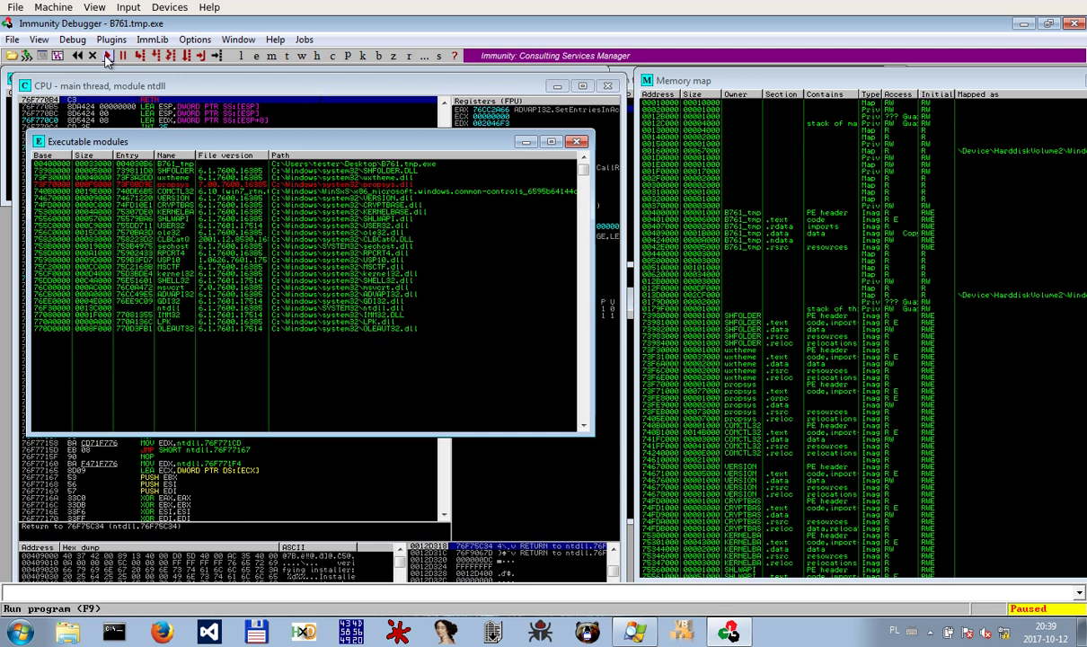
click(106, 56)
click(106, 57)
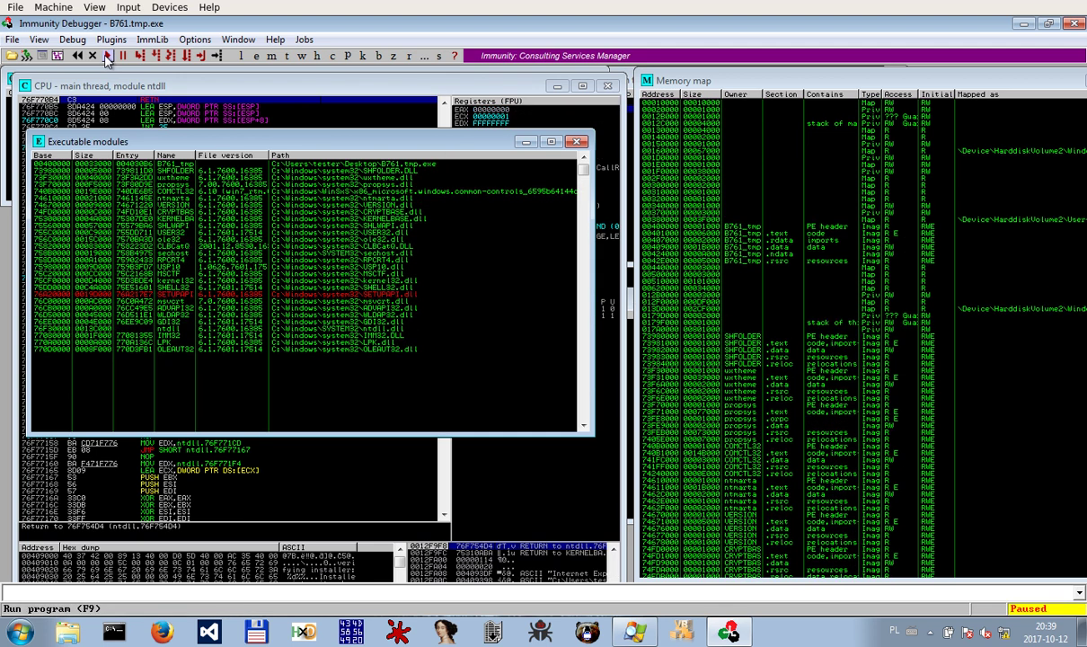
click(106, 57)
click(107, 57)
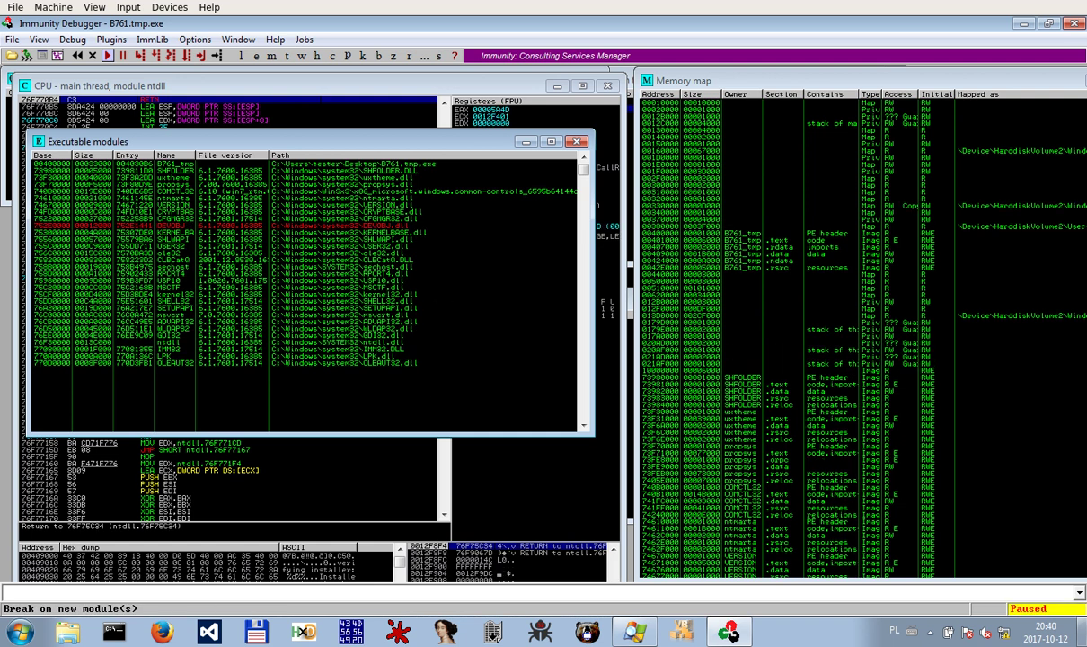
click(107, 56)
click(464, 170)
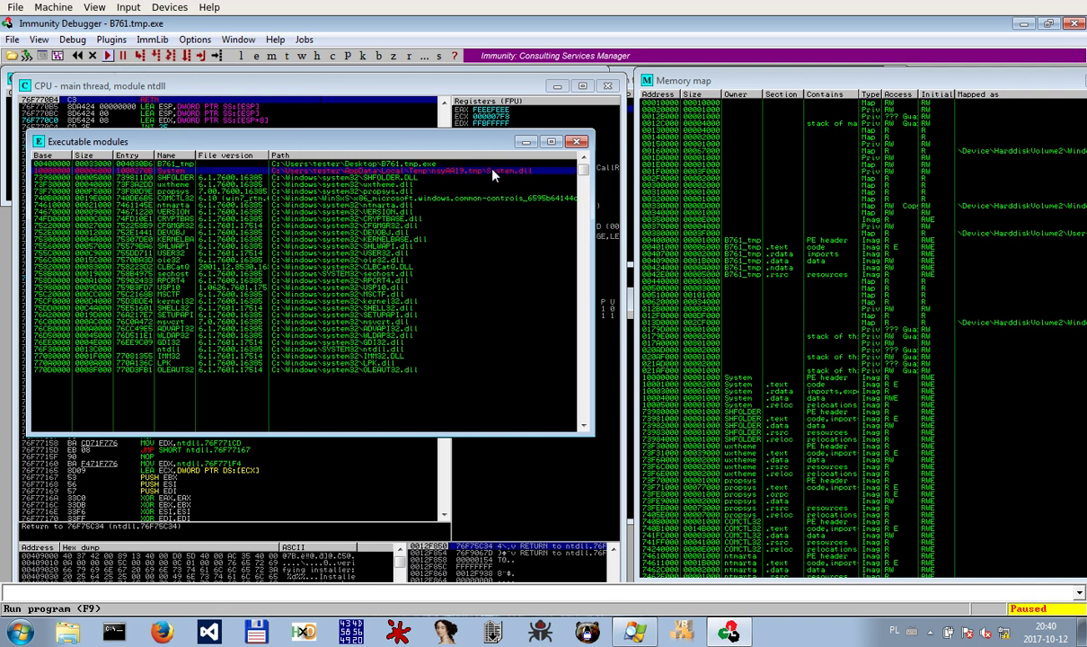
Continue until chiccory.DLL loads, set an access breakpoint on its .text section, and run to it
click(107, 56)
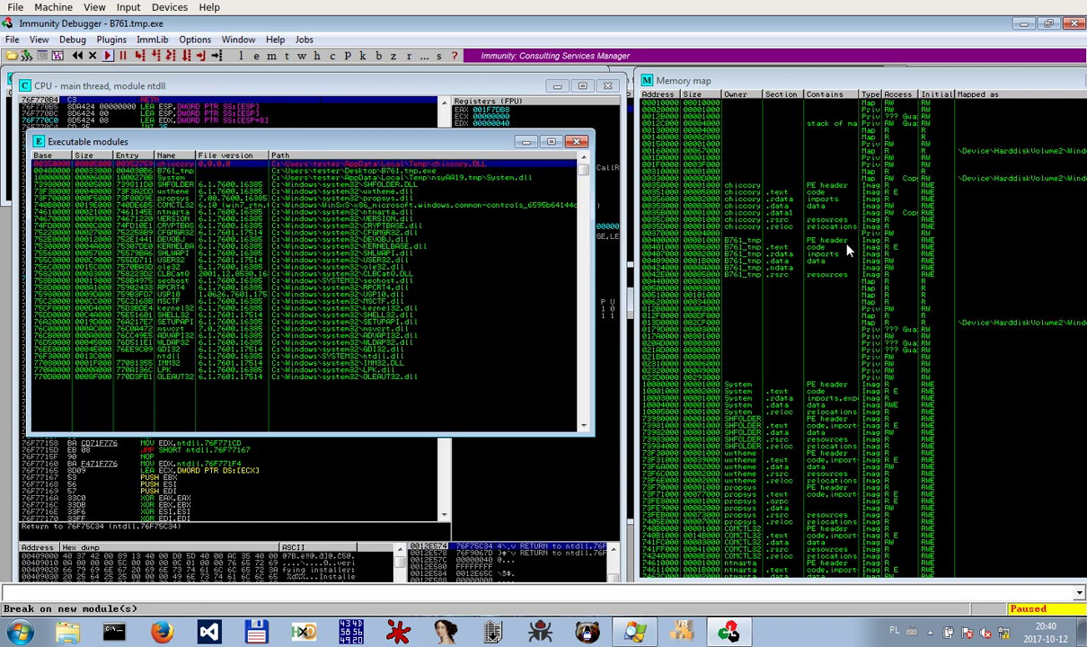
click(769, 192)
key(F2)
click(107, 56)
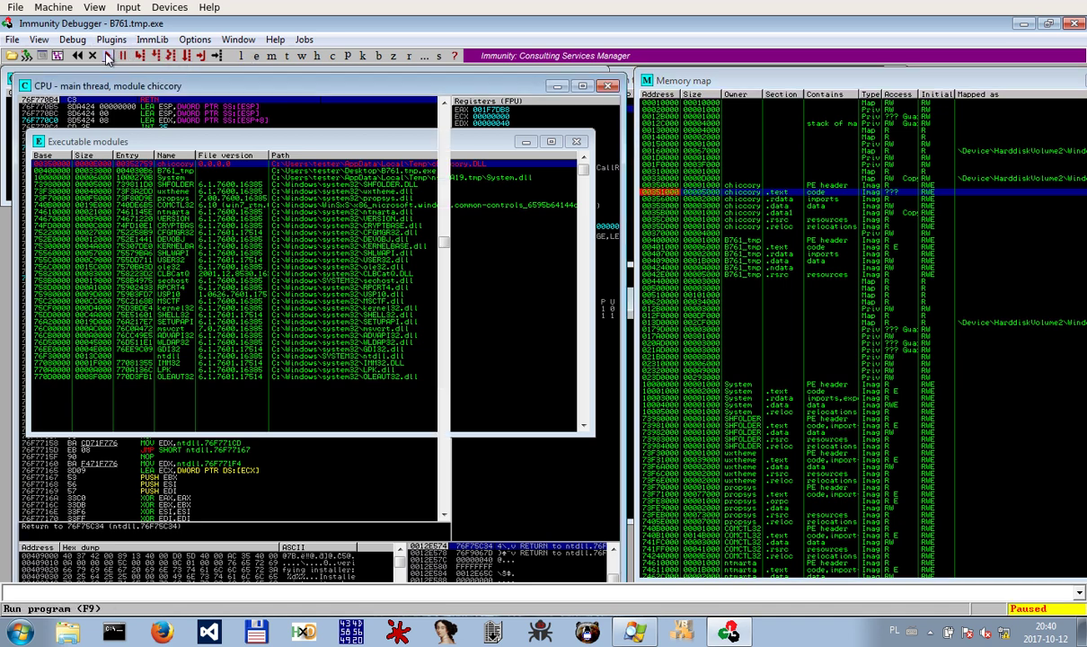
right_click(331, 184)
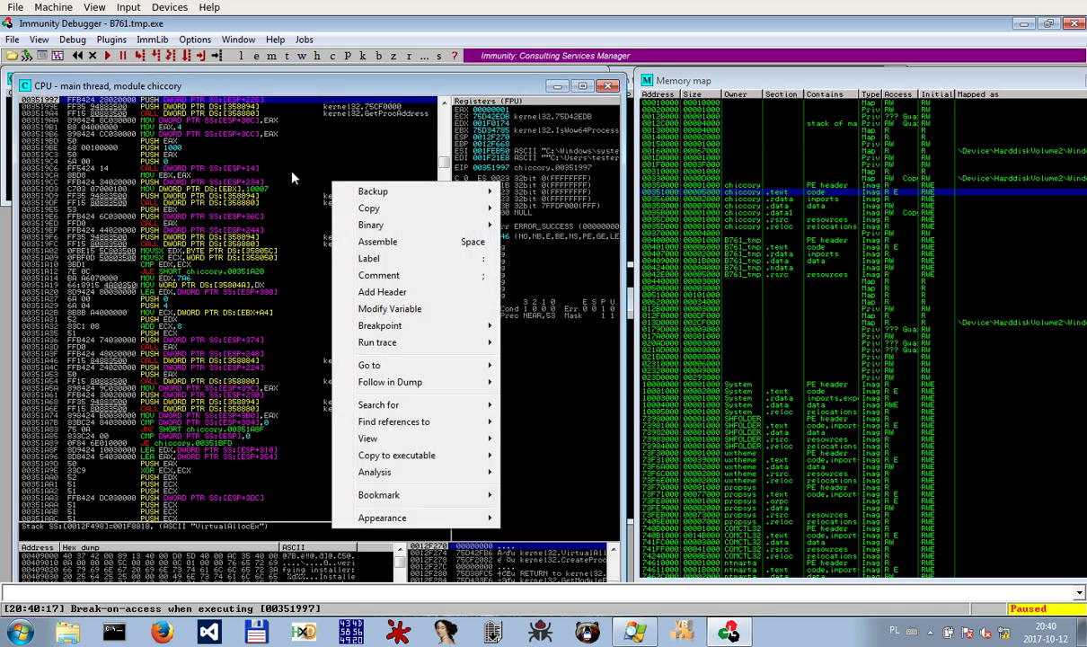
click(292, 170)
key(ctrl+f)
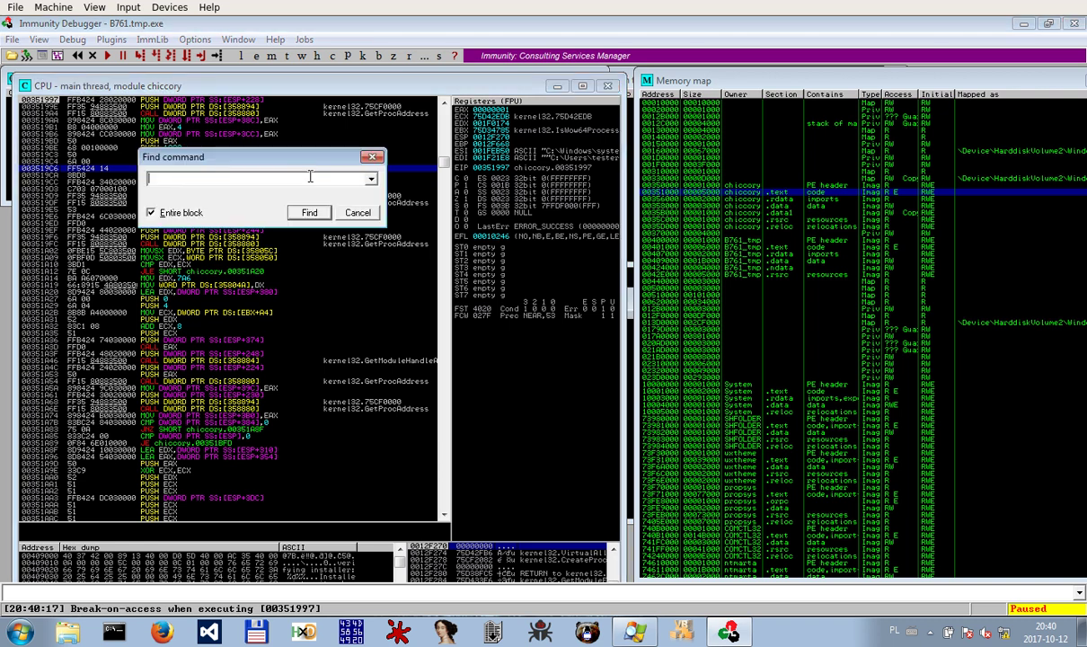
click(367, 152)
Go to the expression WriteProcessMemory in the disassembly
key(ctrl+g)
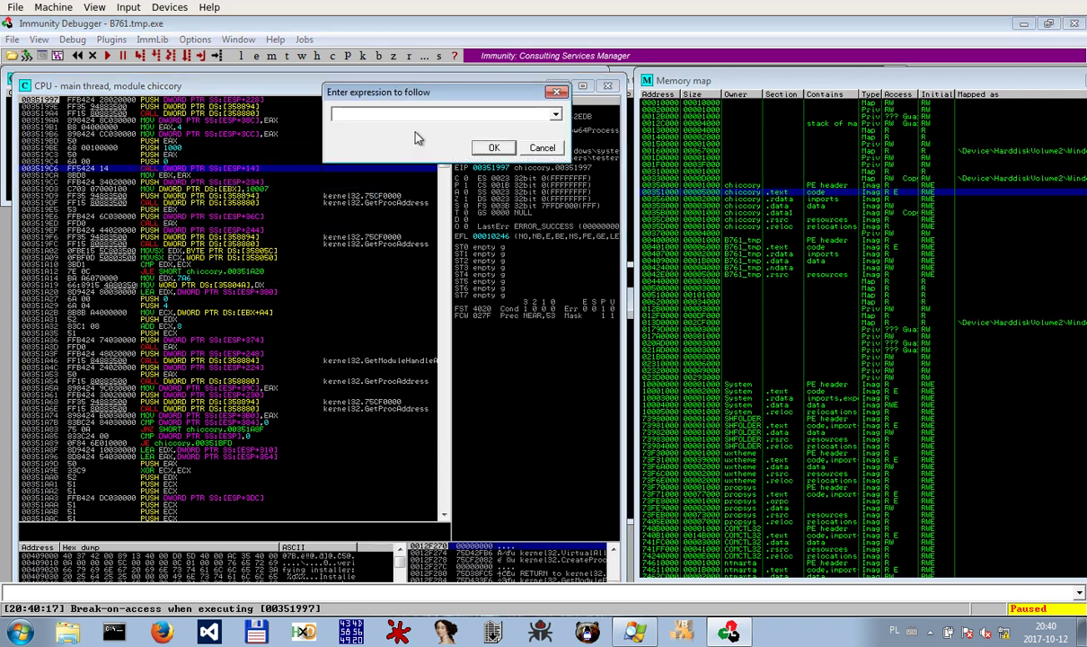
text(WriteProcessMemory)
key(Return)
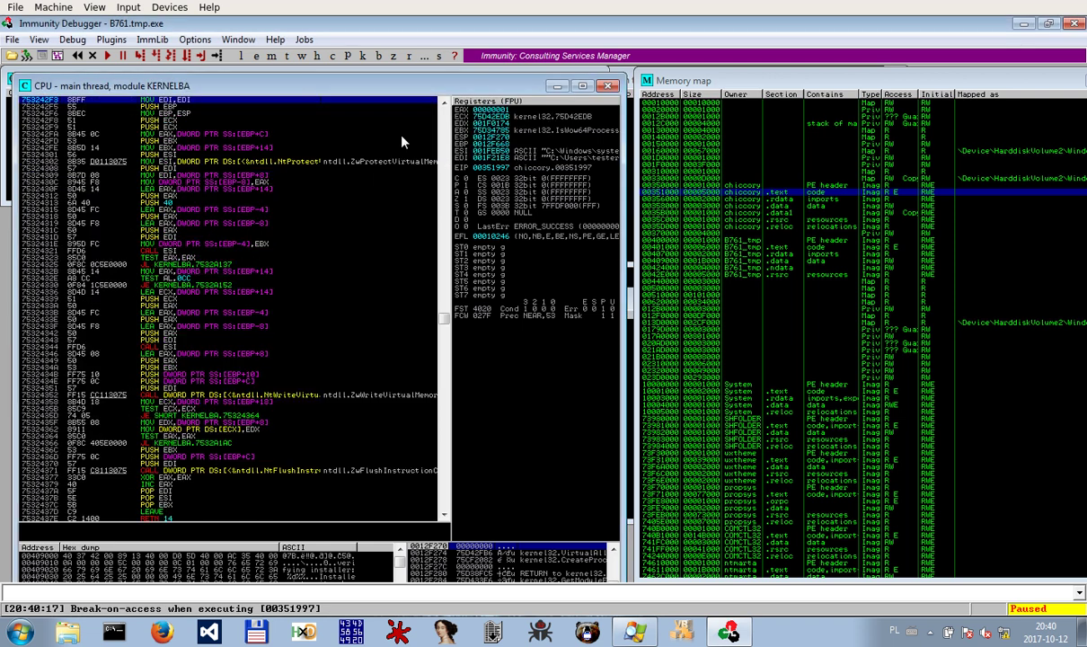
Set a breakpoint on the first instruction of WriteProcessMemory and add the comment "WriteProcessMemory" to it
key(semicolon)
text(WriteProcessMemory)
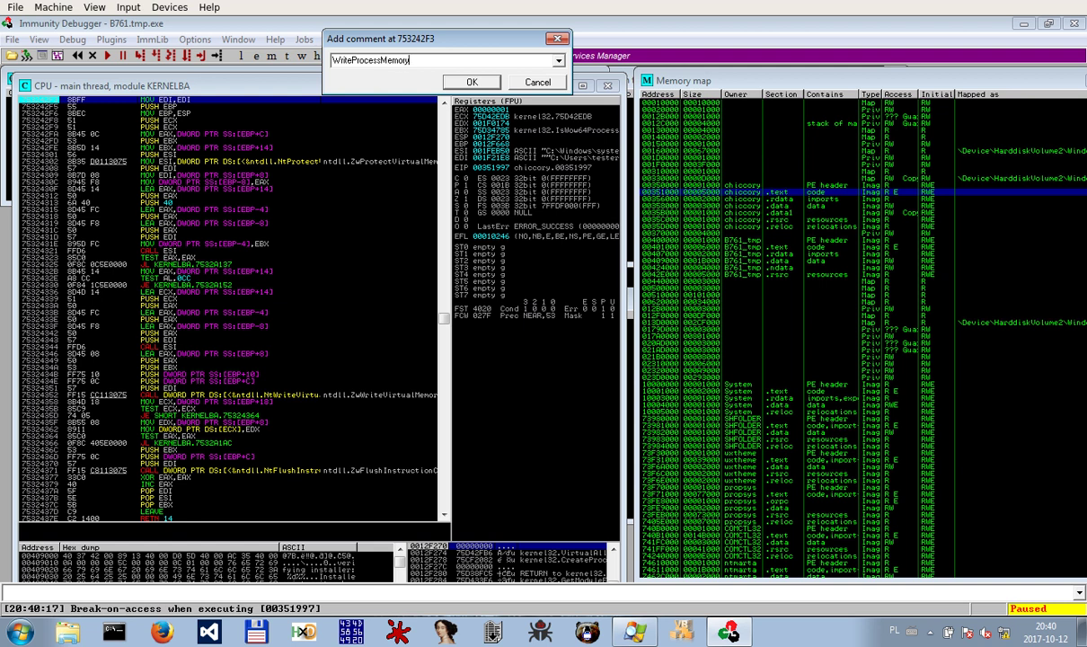
key(Return)
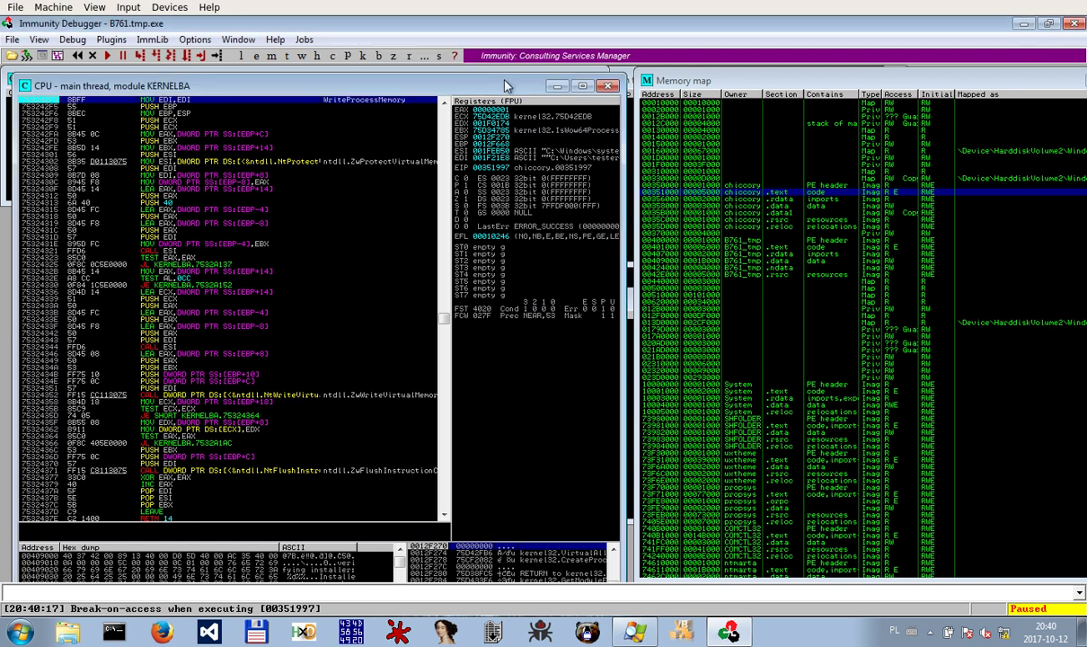
Widen the CPU window and enlarge its memory dump and stack panes
drag(622, 273, 917, 273)
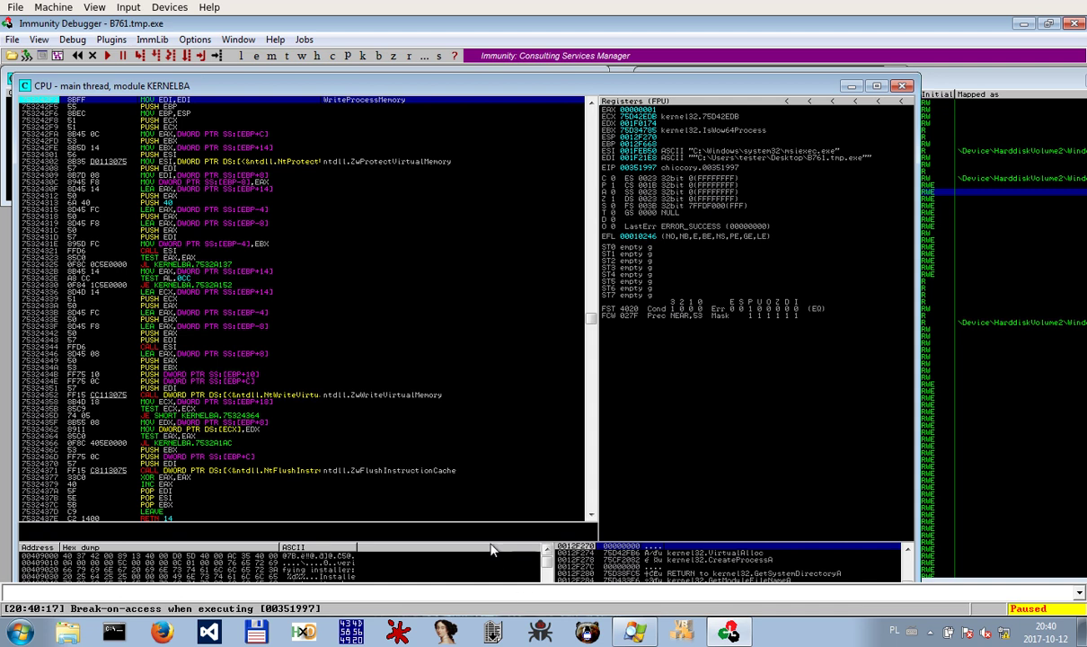
drag(490, 540, 483, 378)
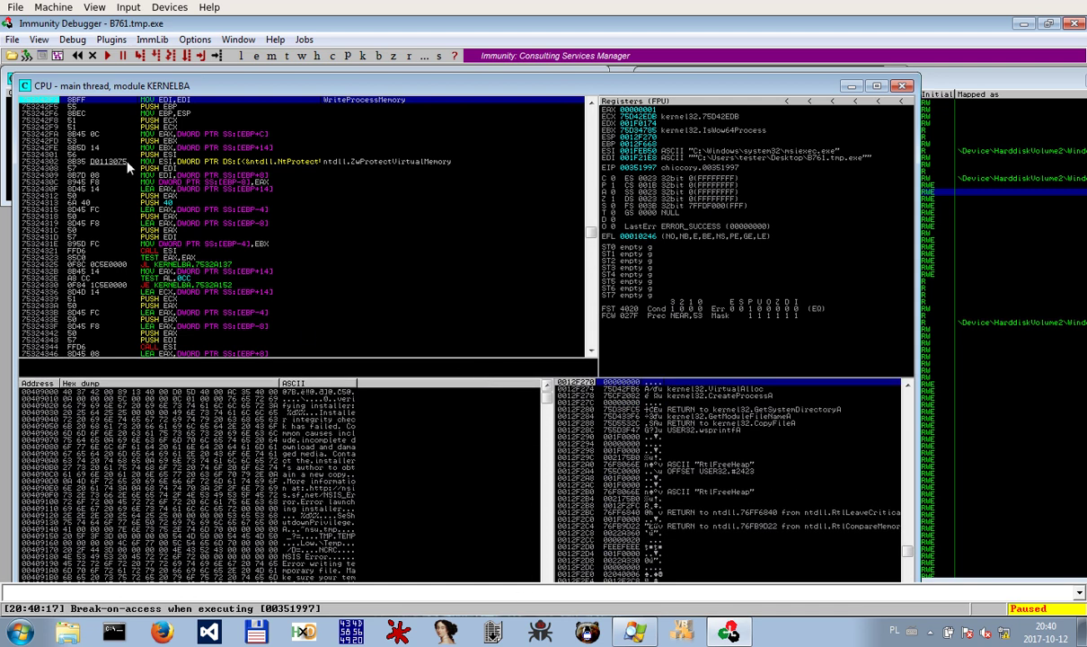
Run to the WriteProcessMemory breakpoint and follow the call's Buffer argument from the stack in the dump
click(107, 55)
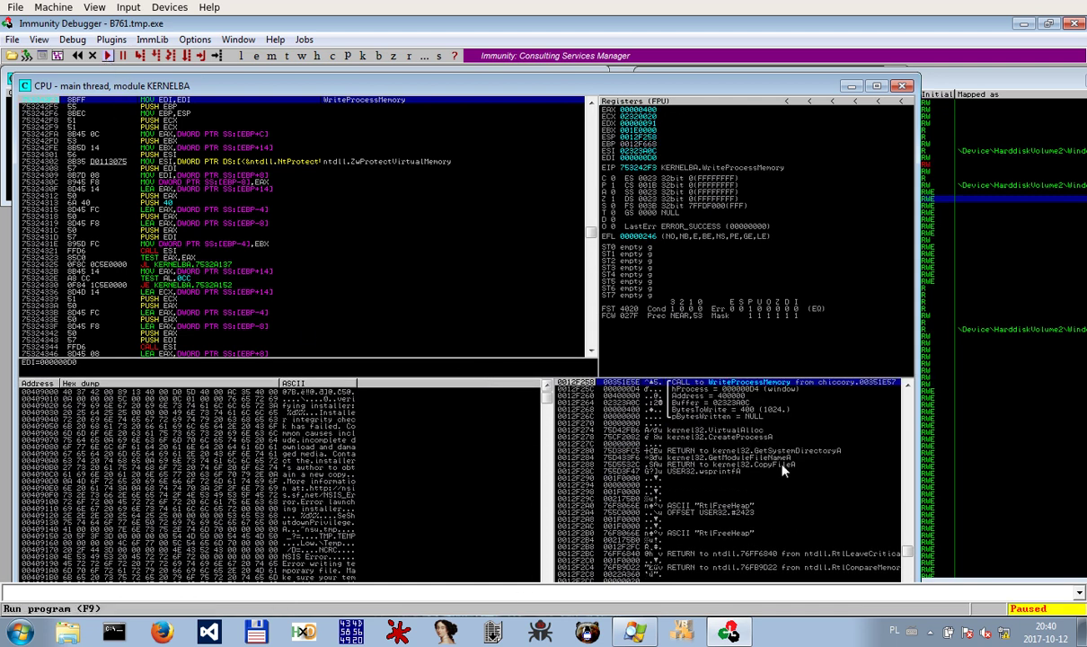
click(723, 403)
click(726, 395)
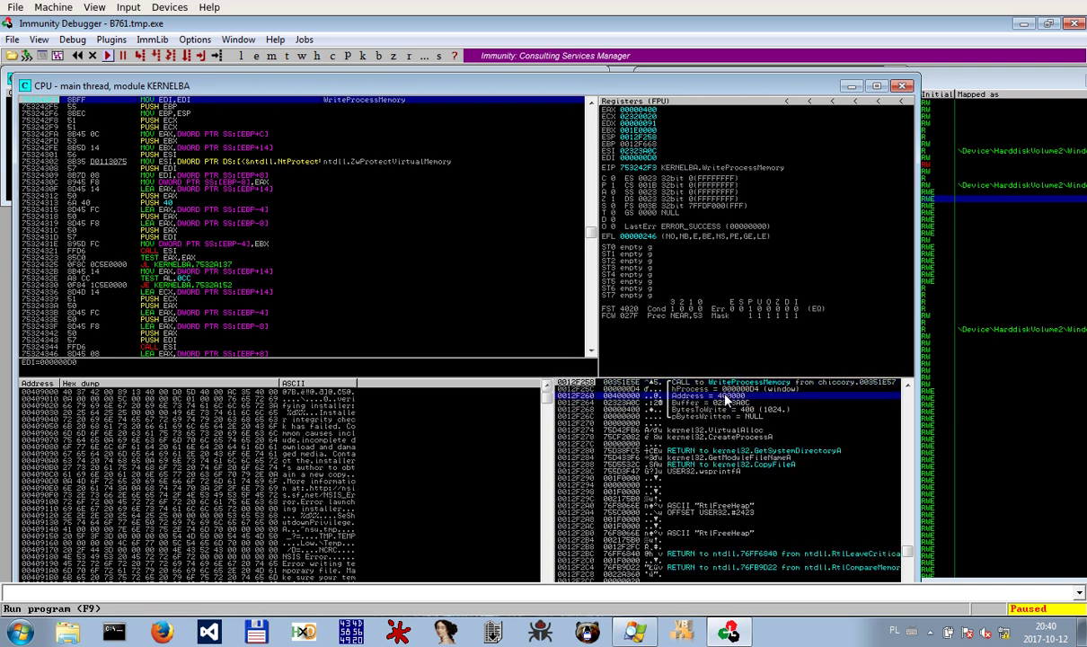
right_click(723, 403)
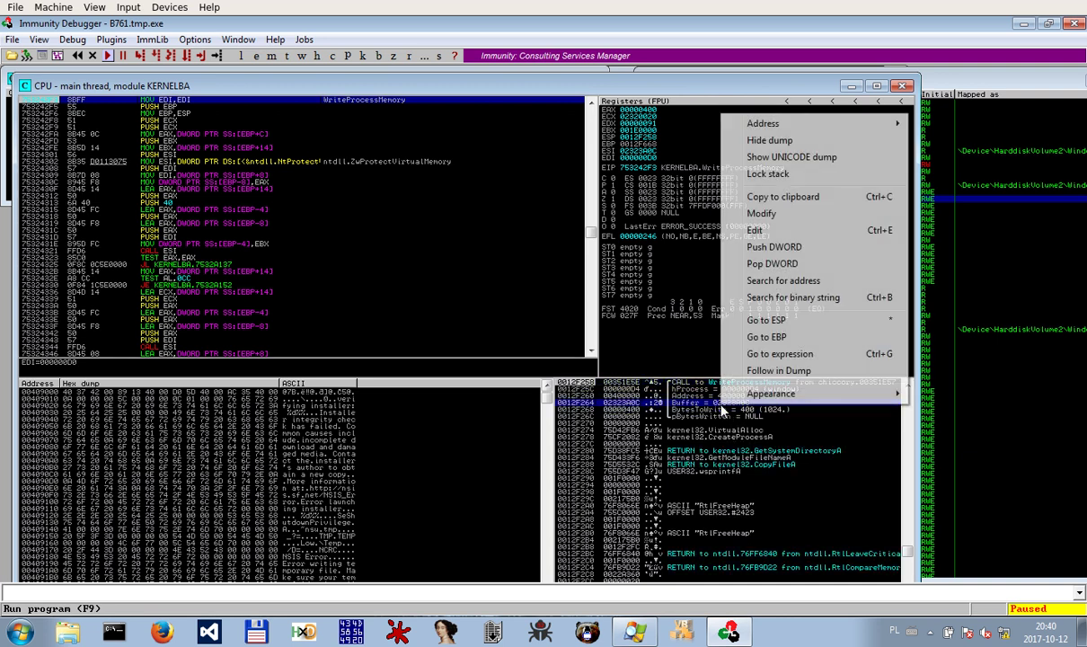
click(778, 370)
Save the memory block shown in the dump to the Desktop as _02320000.mem
right_click(272, 419)
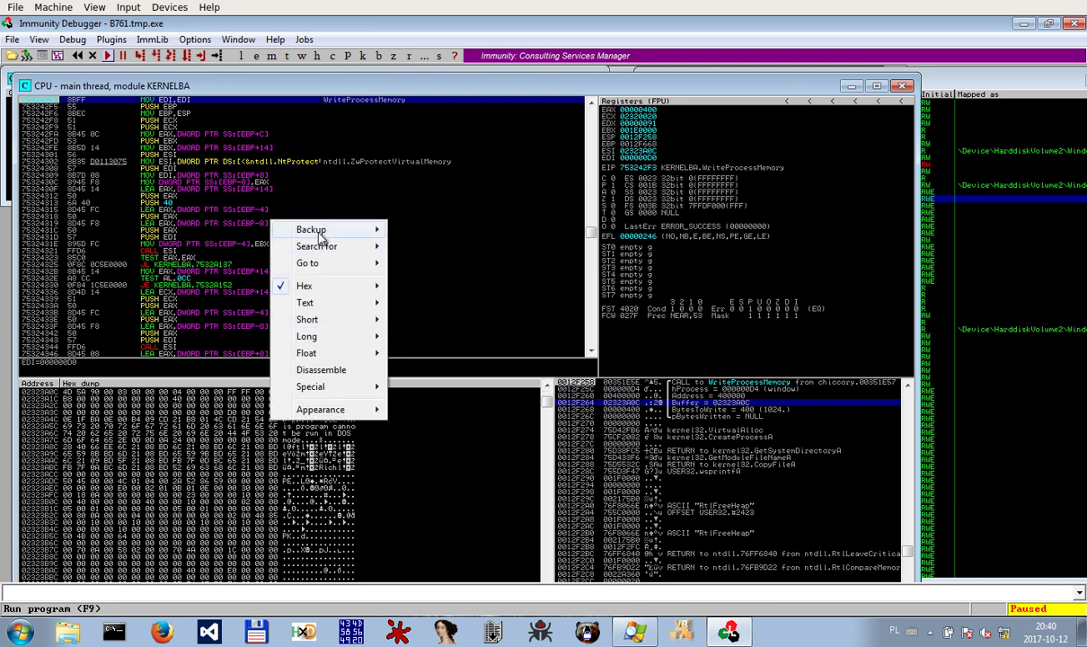
mouse_move(359, 230)
click(454, 263)
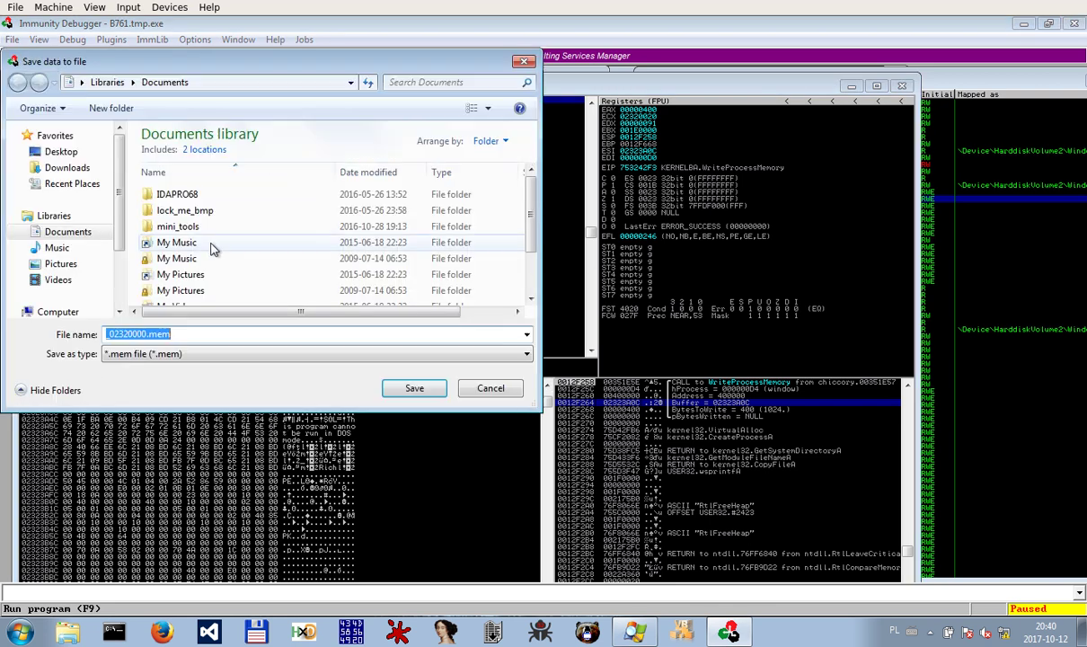
click(64, 151)
click(414, 388)
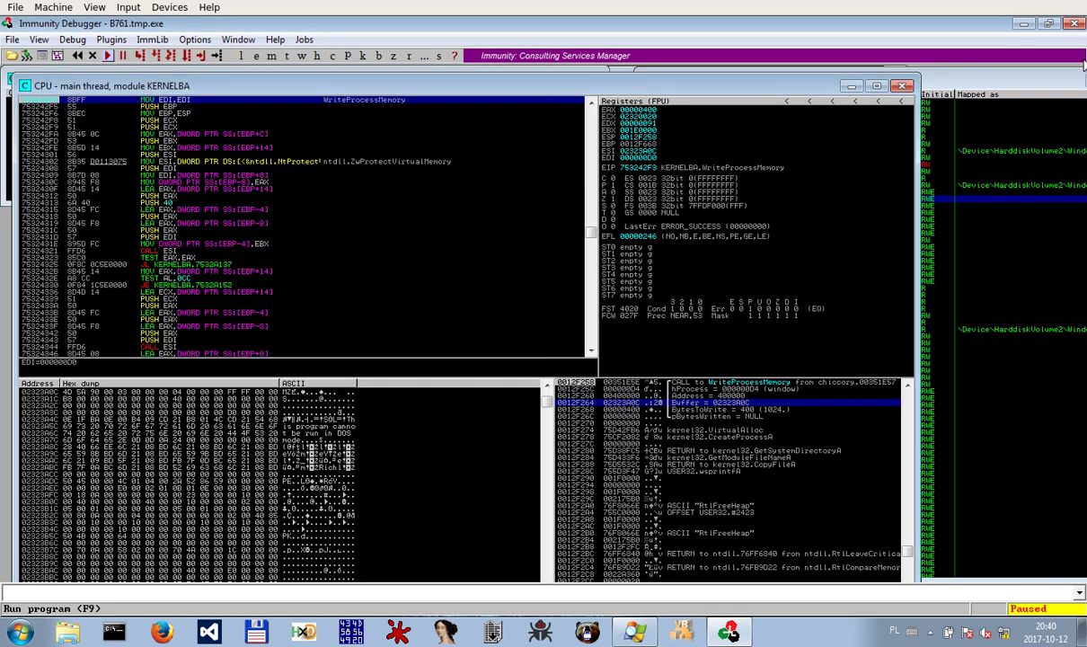
Open the _02320000.mem dump from the Desktop in XVI32 and find the case-sensitive text string "MZ"
key(super+d)
click(85, 200)
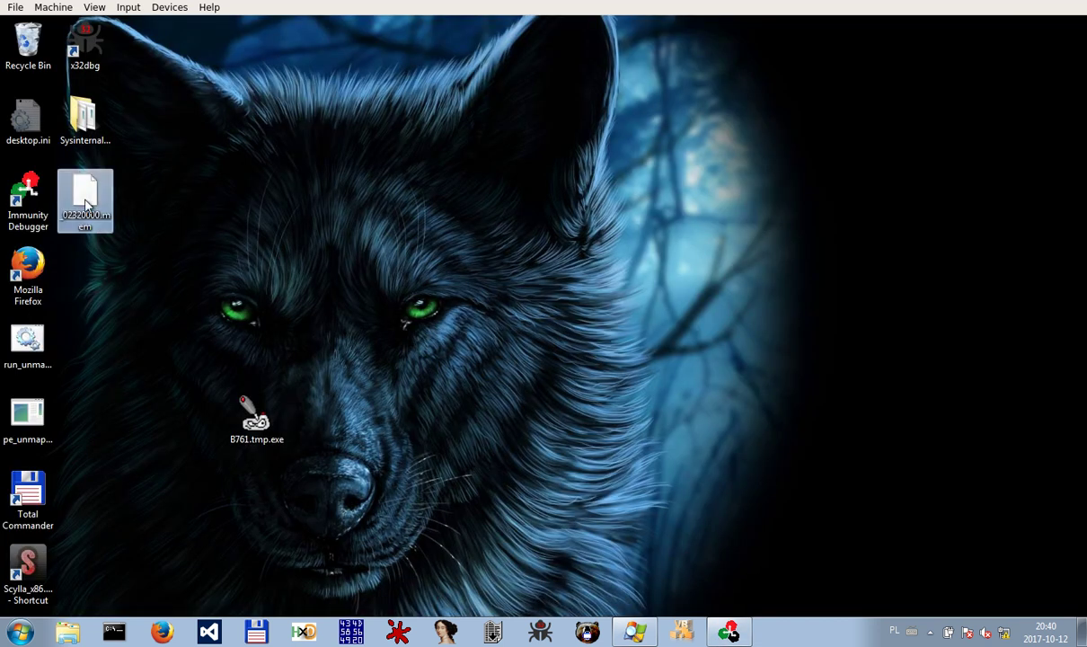
drag(411, 635, 350, 632)
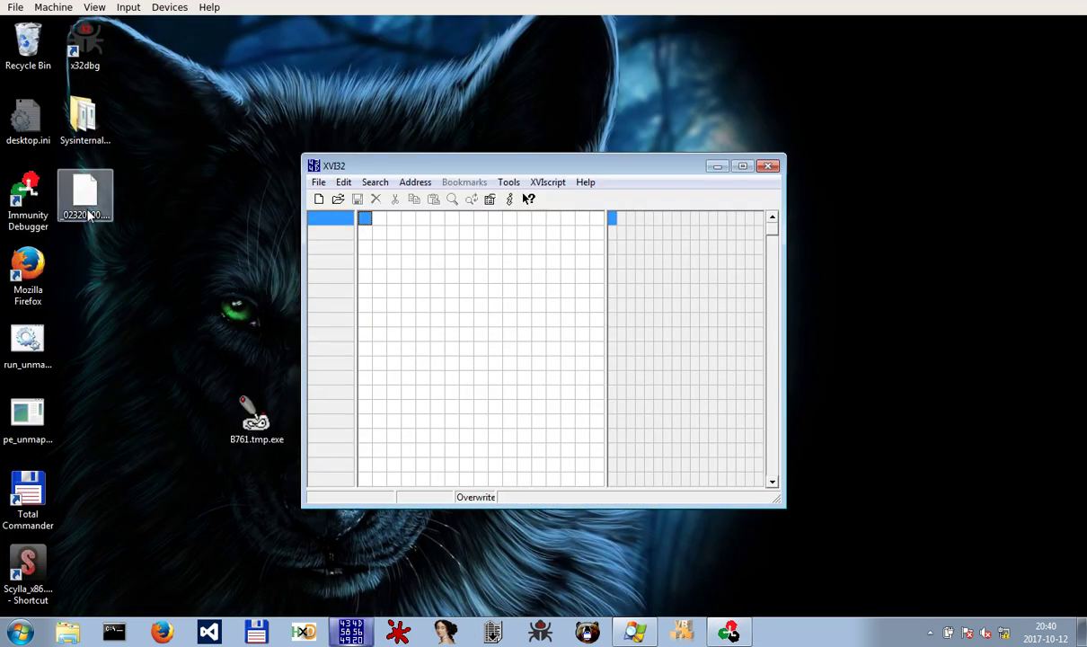
key(ctrl+f)
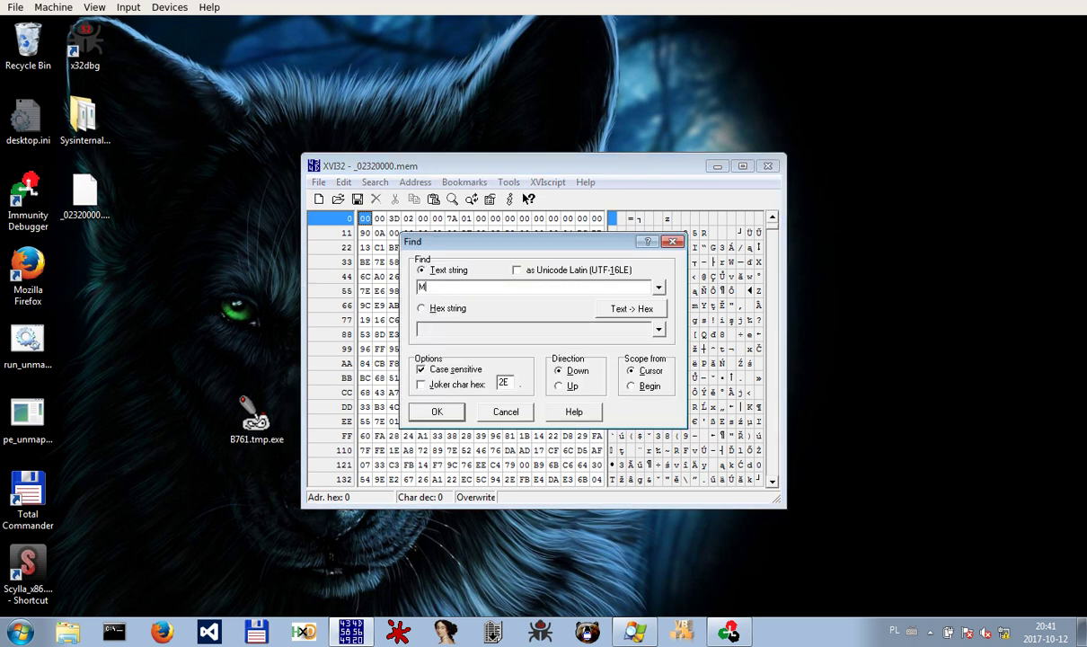
text(MZ)
key(Return)
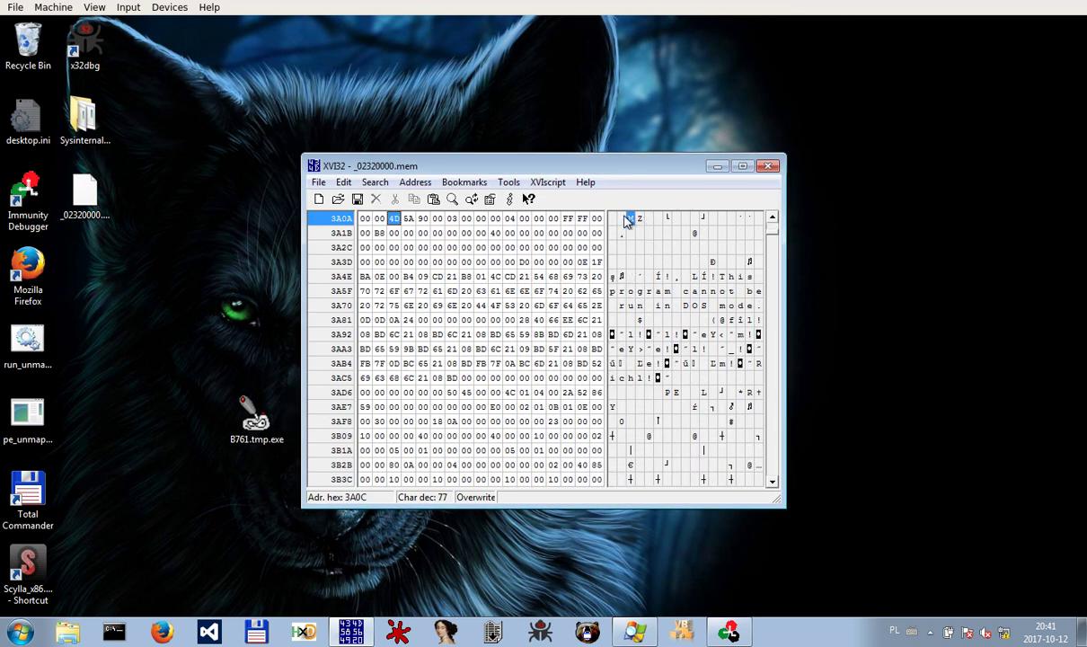
Delete all bytes before the MZ header in _02320000.mem and save the trimmed file
click(344, 183)
click(378, 401)
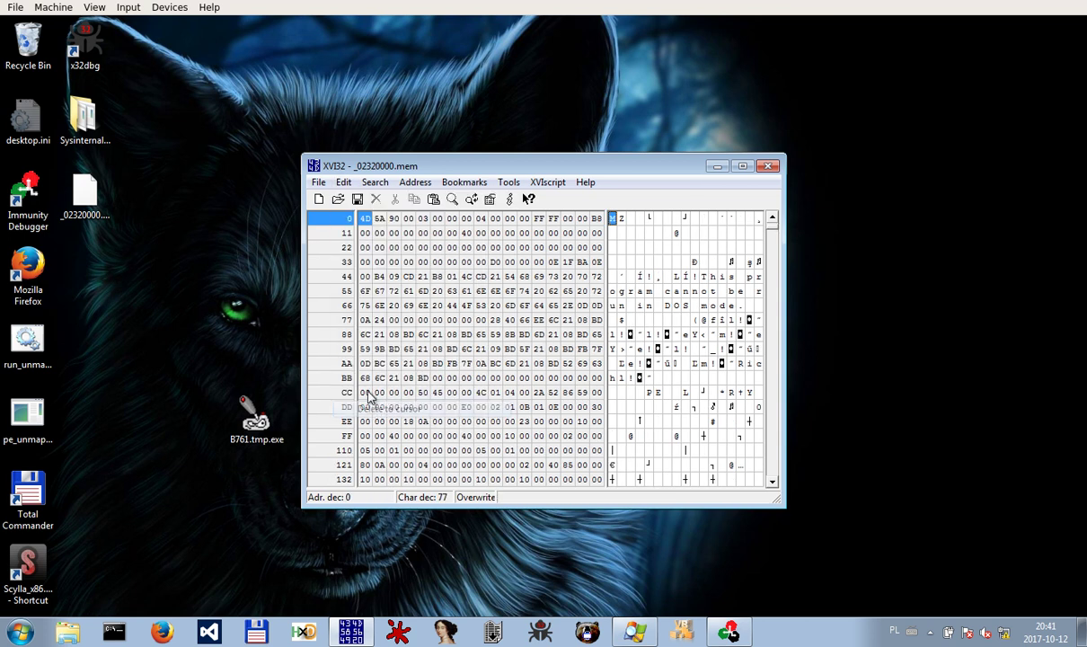
click(717, 166)
Load _02320000.mem into PE-bear and examine its disassembly, imports, base relocations and debug directory
click(587, 631)
drag(86, 193, 606, 204)
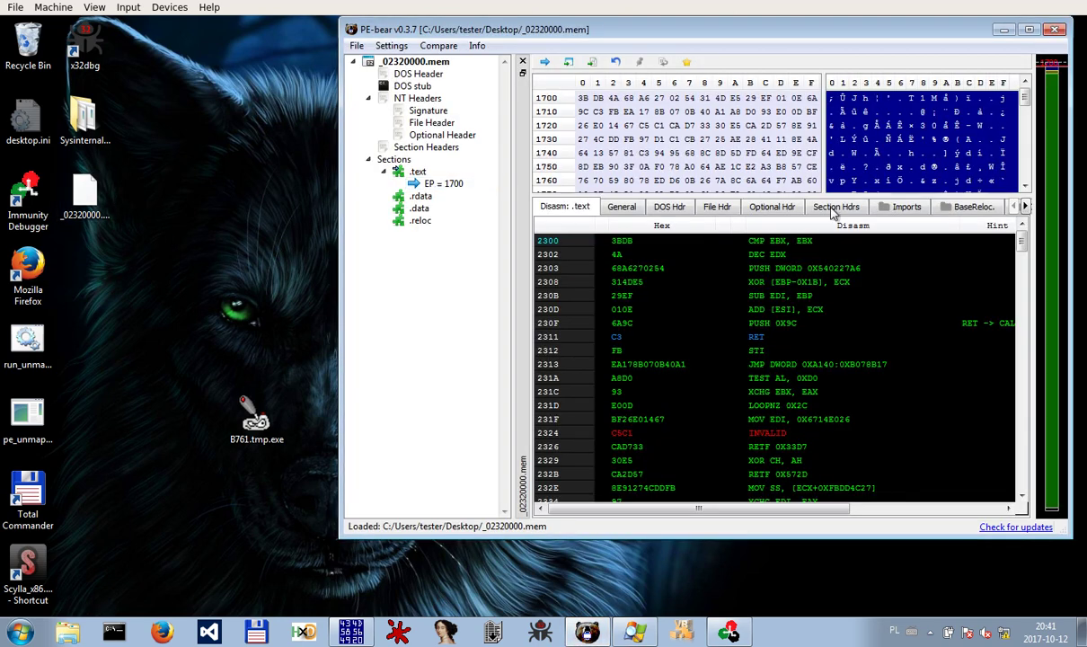
scroll(858, 287, down, 5)
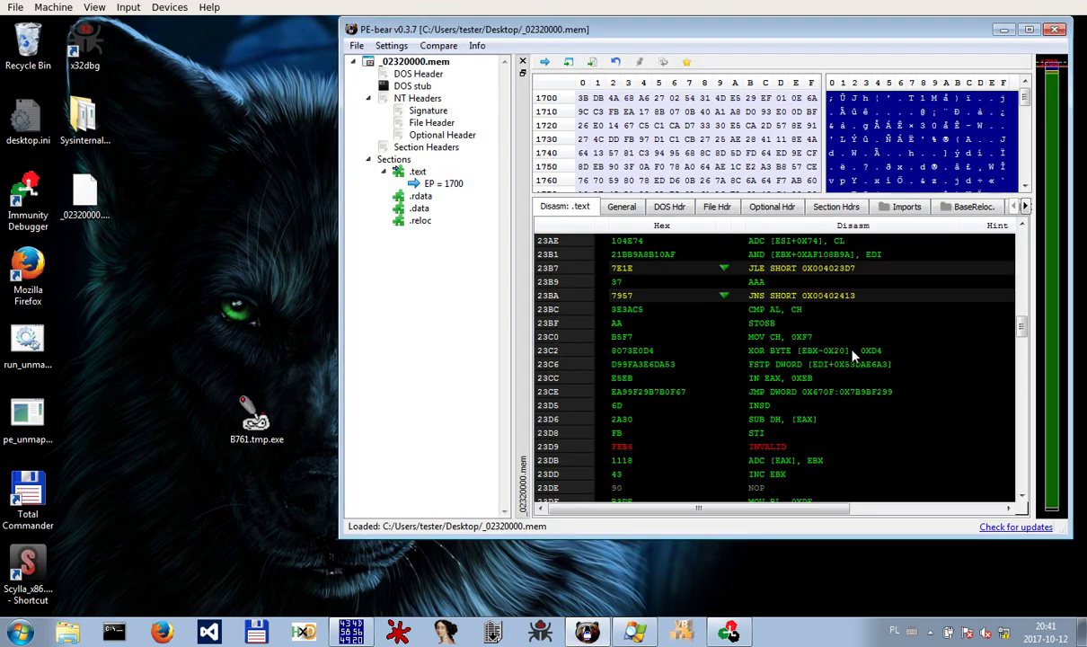
click(906, 206)
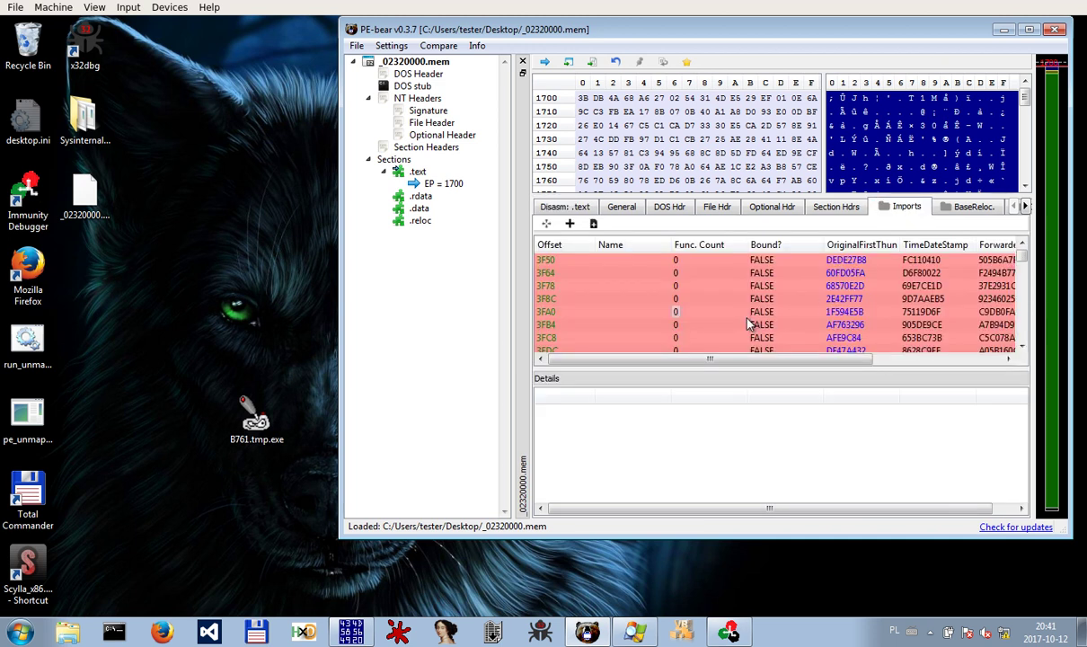
click(957, 210)
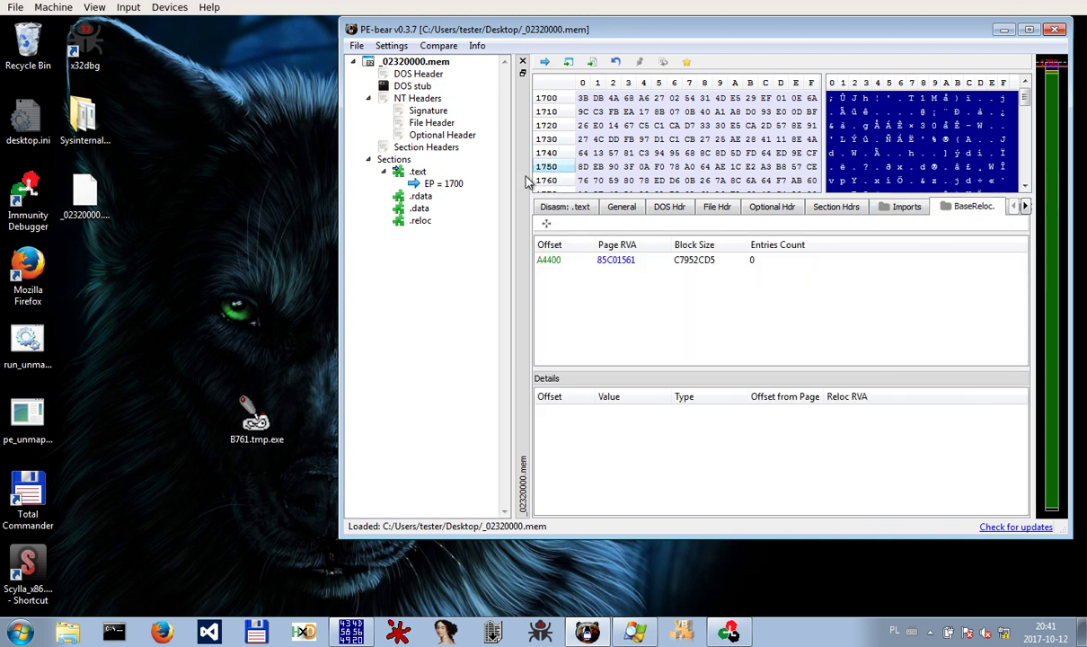
drag(339, 223, 148, 216)
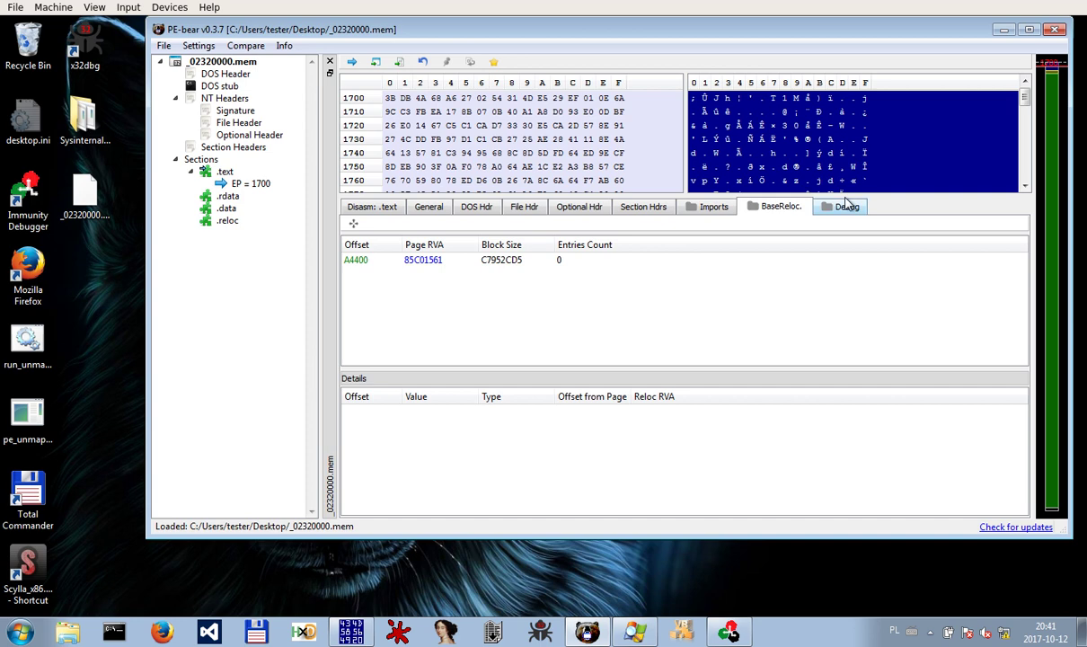
click(844, 207)
click(714, 206)
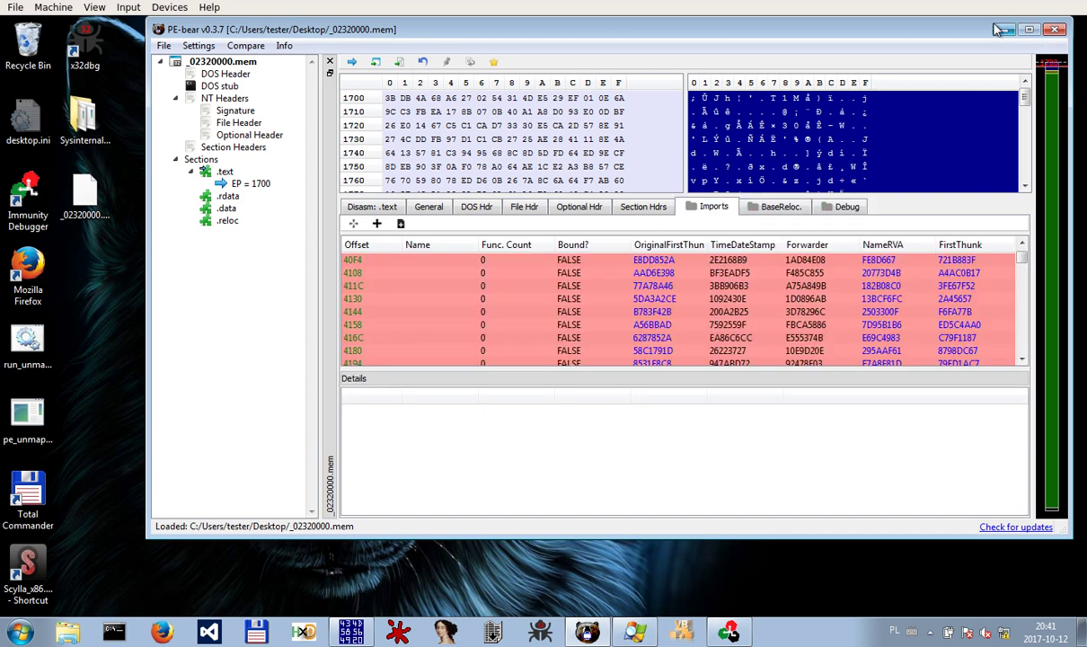
click(1004, 29)
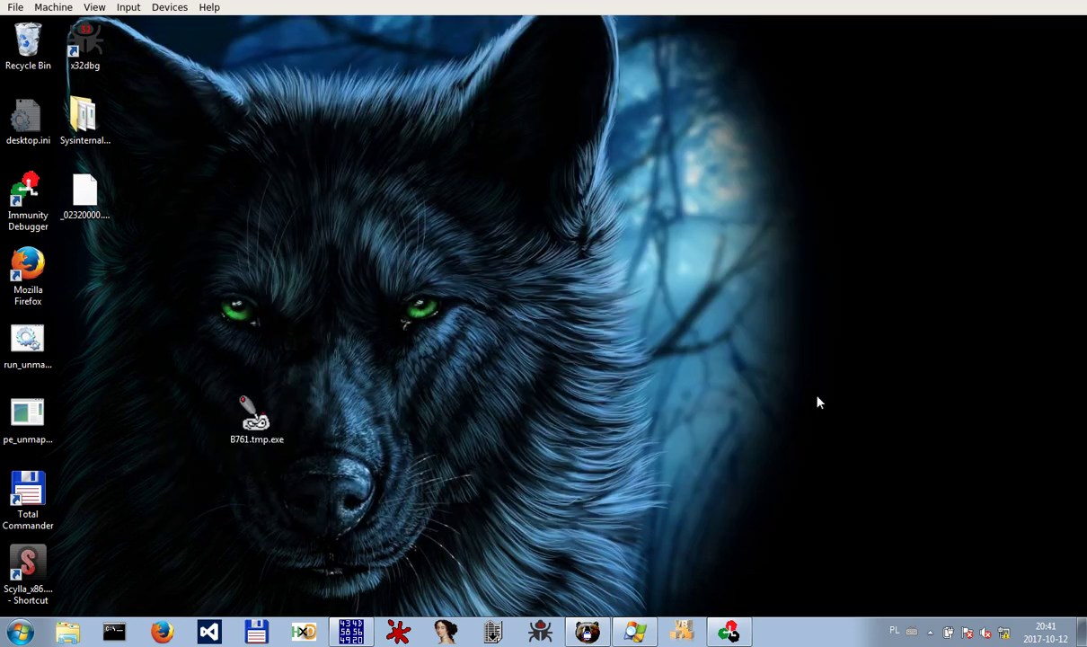
Switch back to Immunity Debugger, run to the next WriteProcessMemory breakpoint and follow the call's Buffer argument in the dump
click(729, 632)
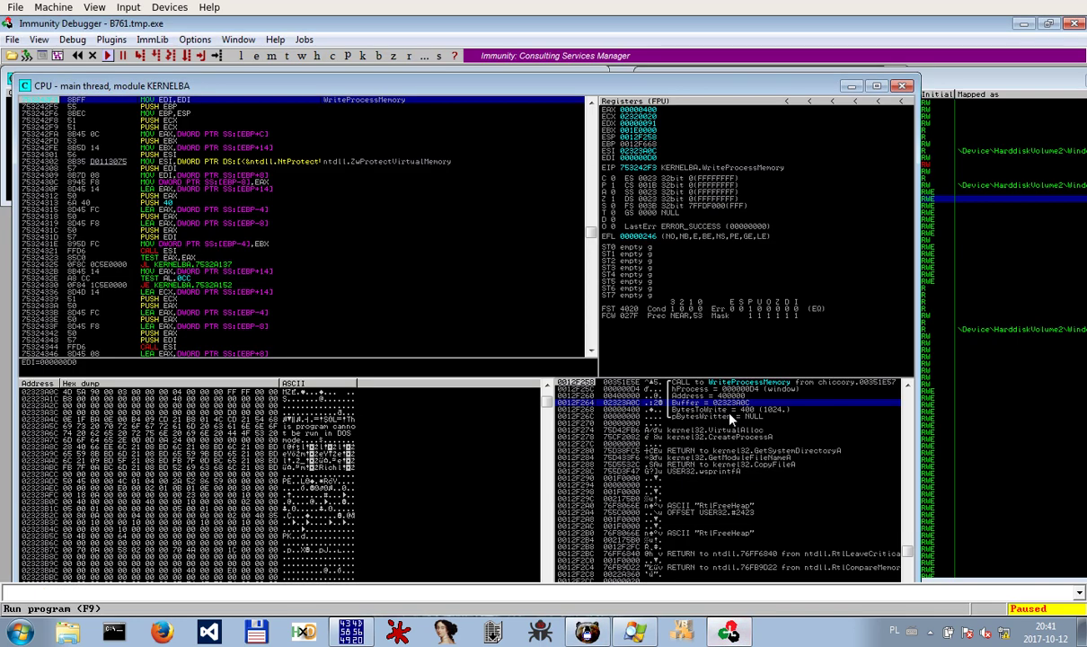
click(110, 58)
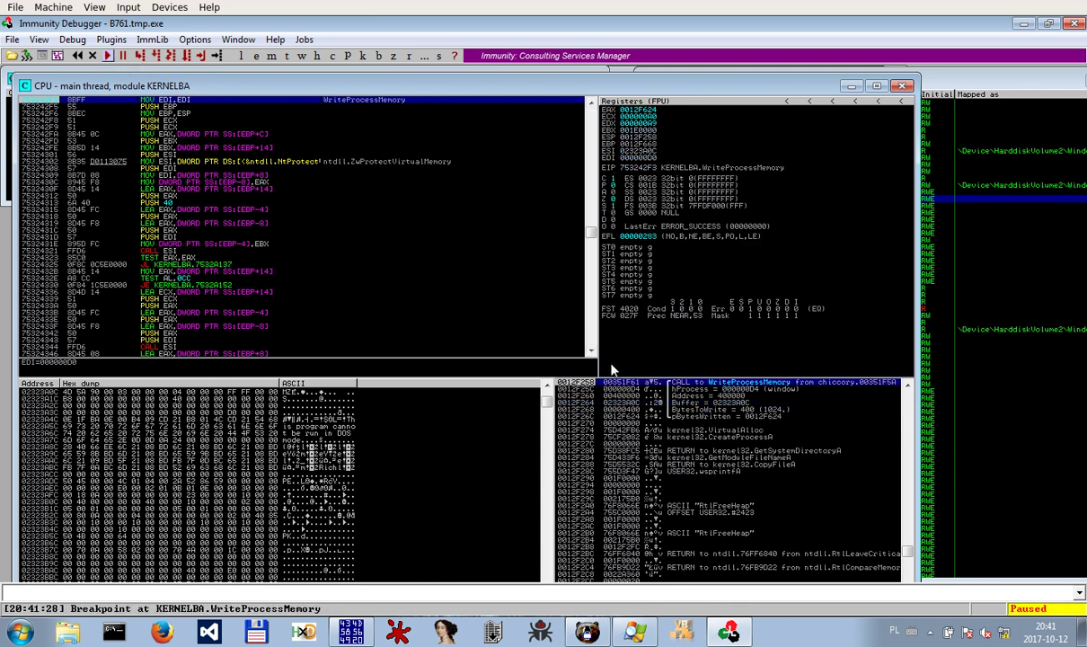
right_click(680, 402)
click(771, 370)
Save the memory block holding the buffer to the Desktop as _02320000_1.mem
right_click(308, 419)
mouse_move(319, 247)
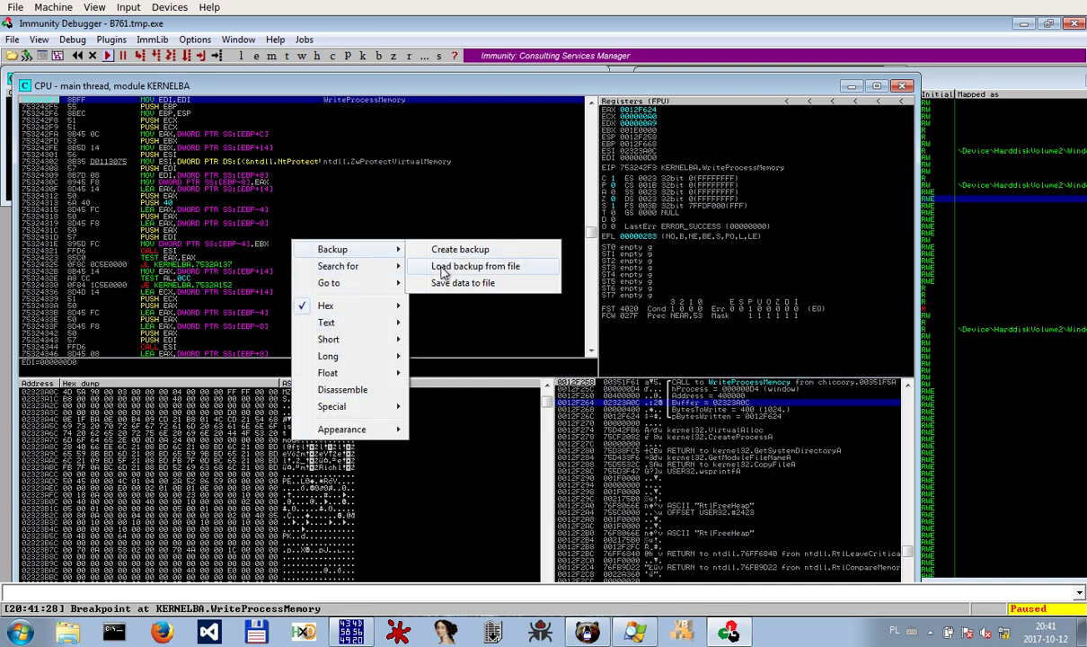
click(449, 285)
click(144, 333)
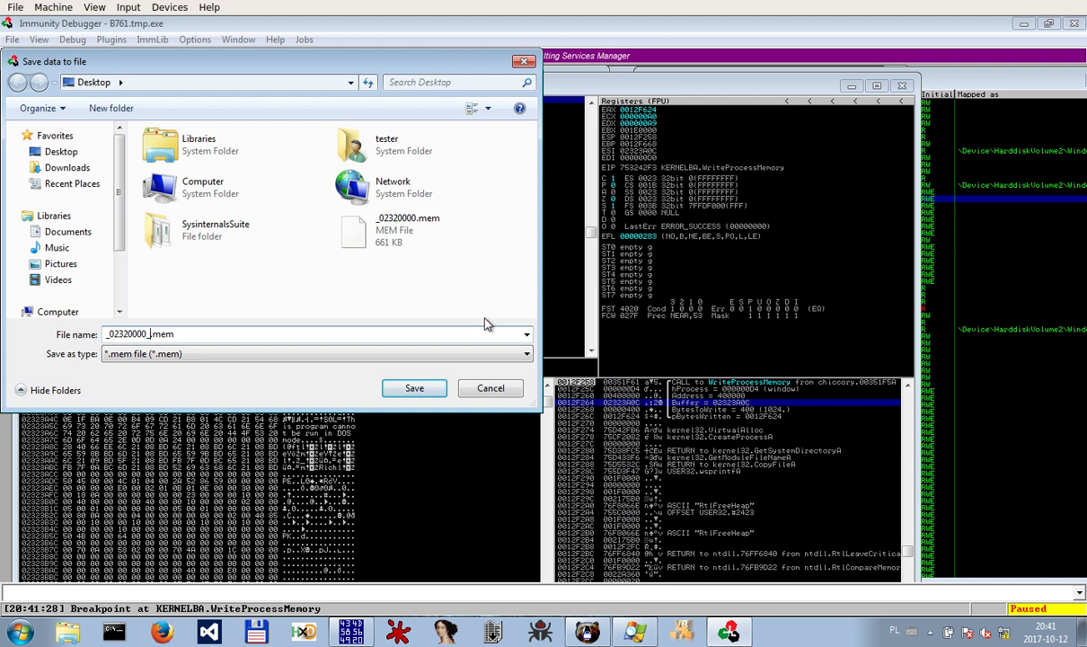
key(Return)
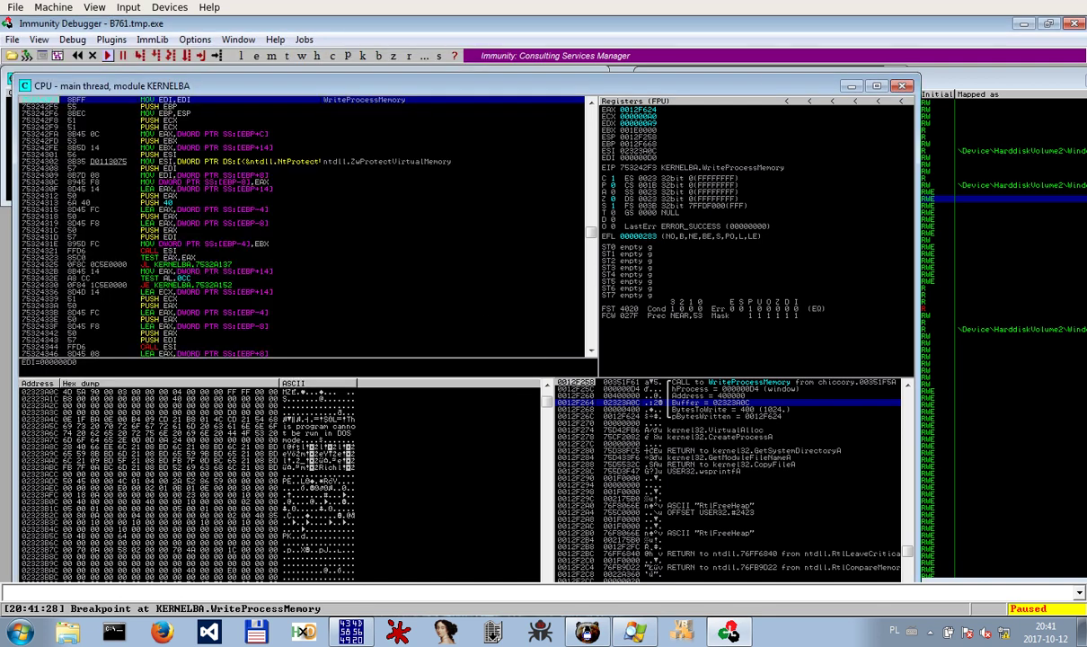
Open _02320000_1.mem from the Desktop in XVI32 and find the text string "MZ"
click(1023, 24)
click(351, 632)
drag(84, 263, 609, 340)
key(ctrl+f)
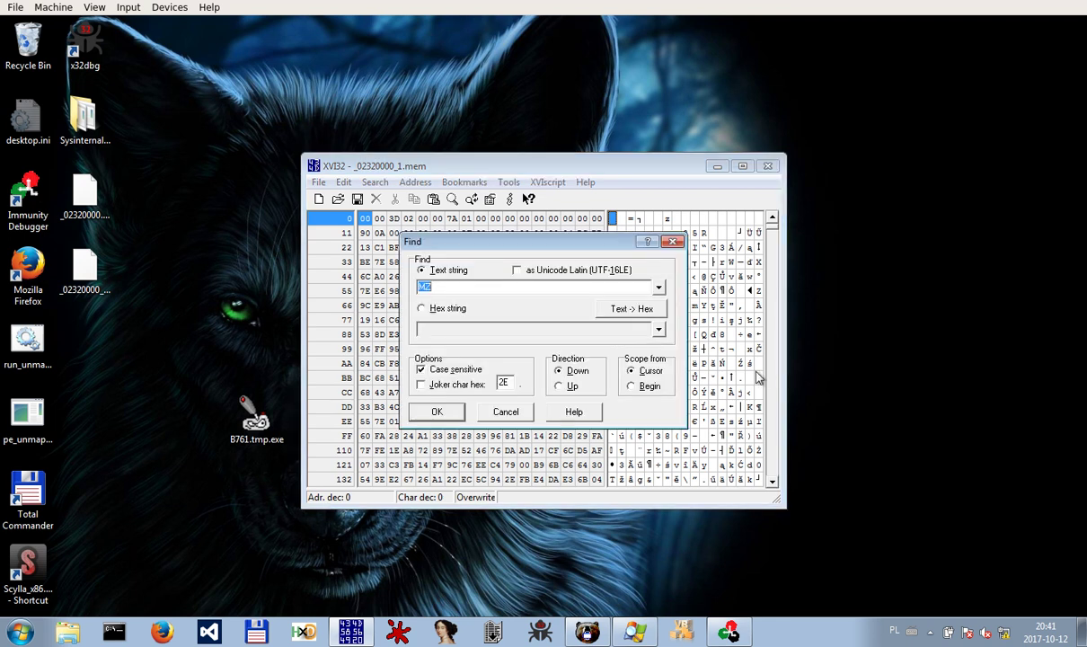
click(430, 400)
Delete everything up to the byte just before the MZ header in _02320000_1.mem and save the file
key(Left)
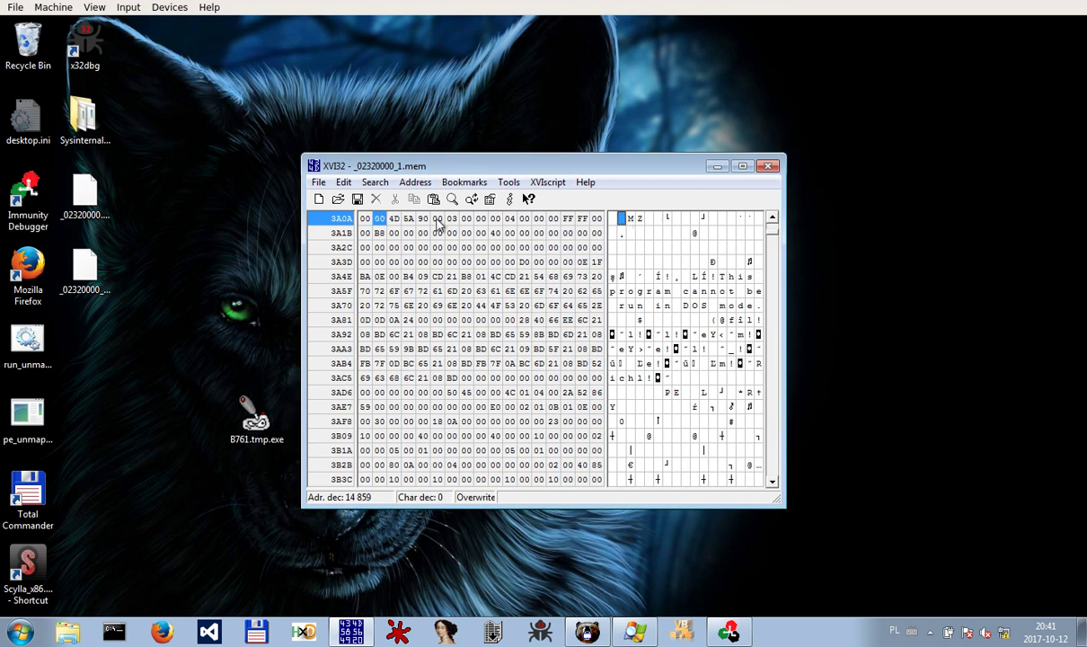
click(344, 182)
click(387, 409)
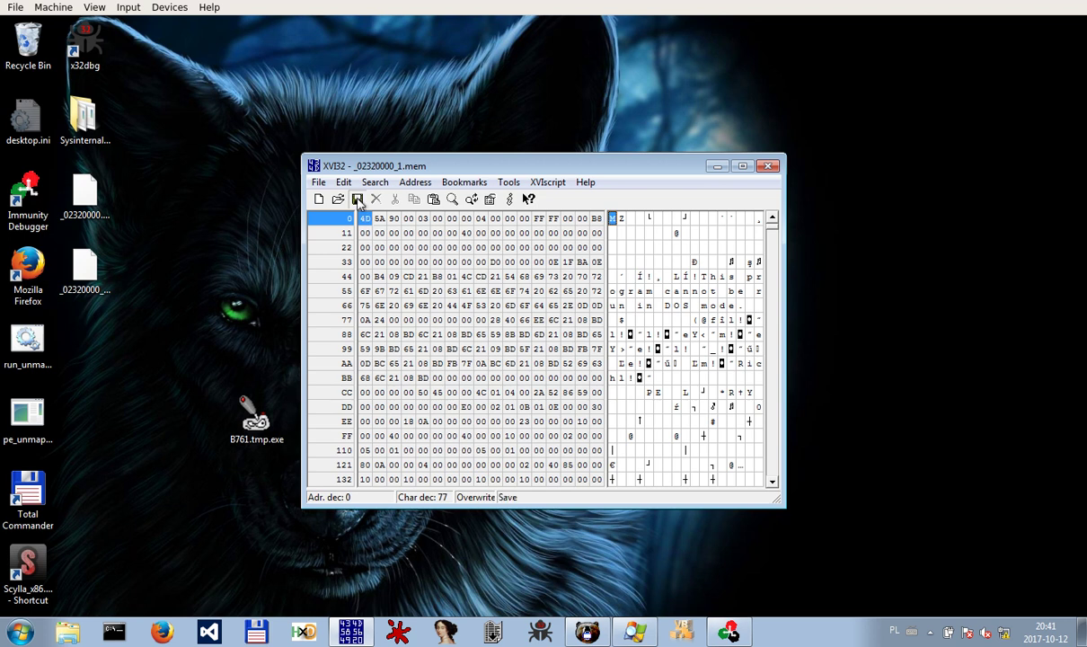
click(722, 164)
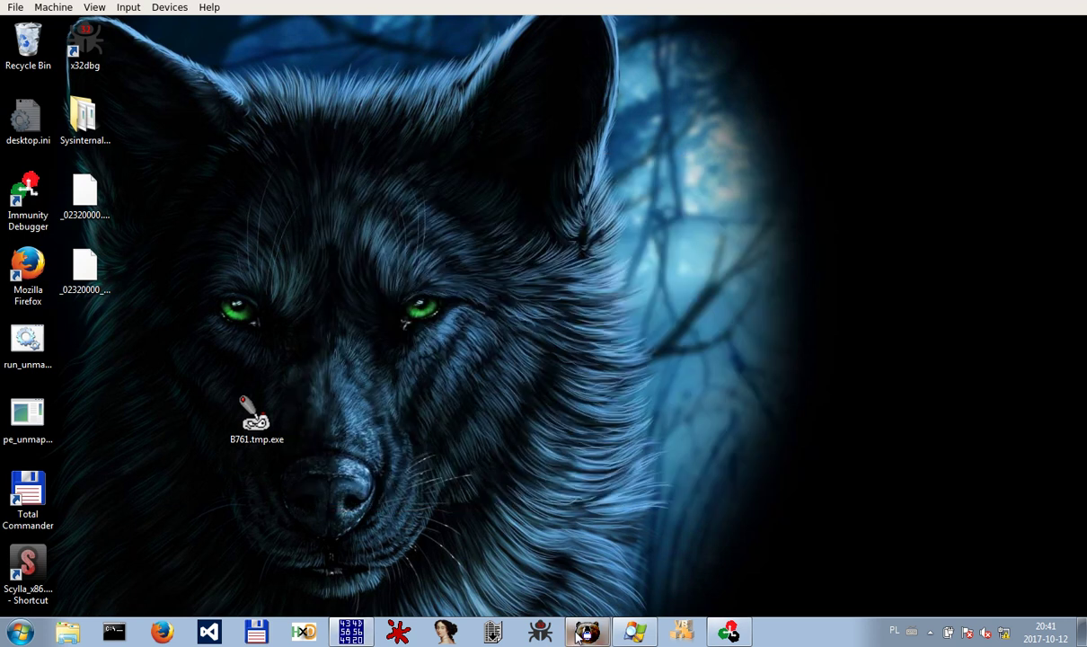
Load _02320000_1.mem into PE-bear alongside the first dump and view its entry point and .text section disassembly
click(540, 631)
click(129, 8)
click(61, 33)
drag(65, 34, 306, 70)
drag(85, 274, 486, 333)
click(357, 391)
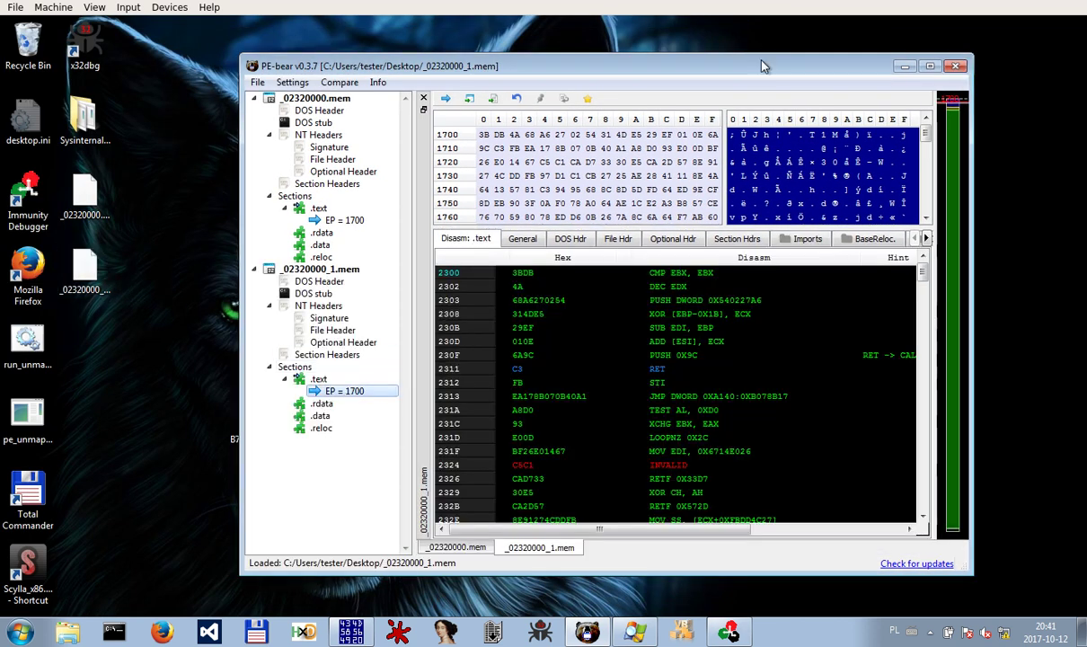
click(345, 379)
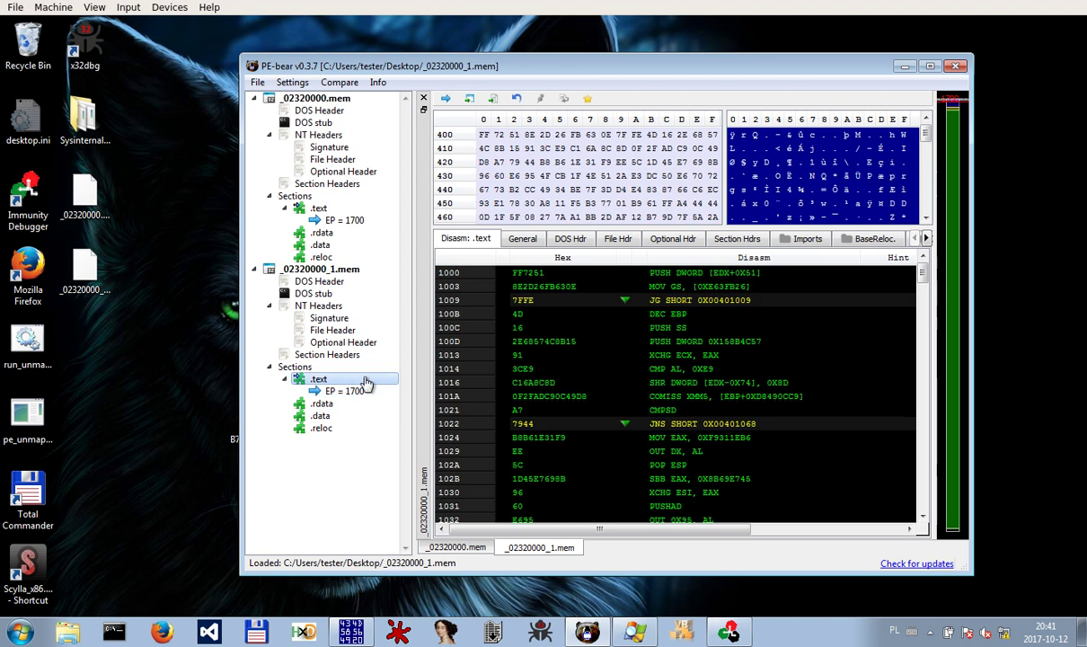
Compare _02320000_1.mem with _02320000.mem in PE-bear, checking whether the two dumps differ
click(339, 82)
click(320, 94)
click(510, 122)
click(446, 147)
click(607, 119)
click(690, 142)
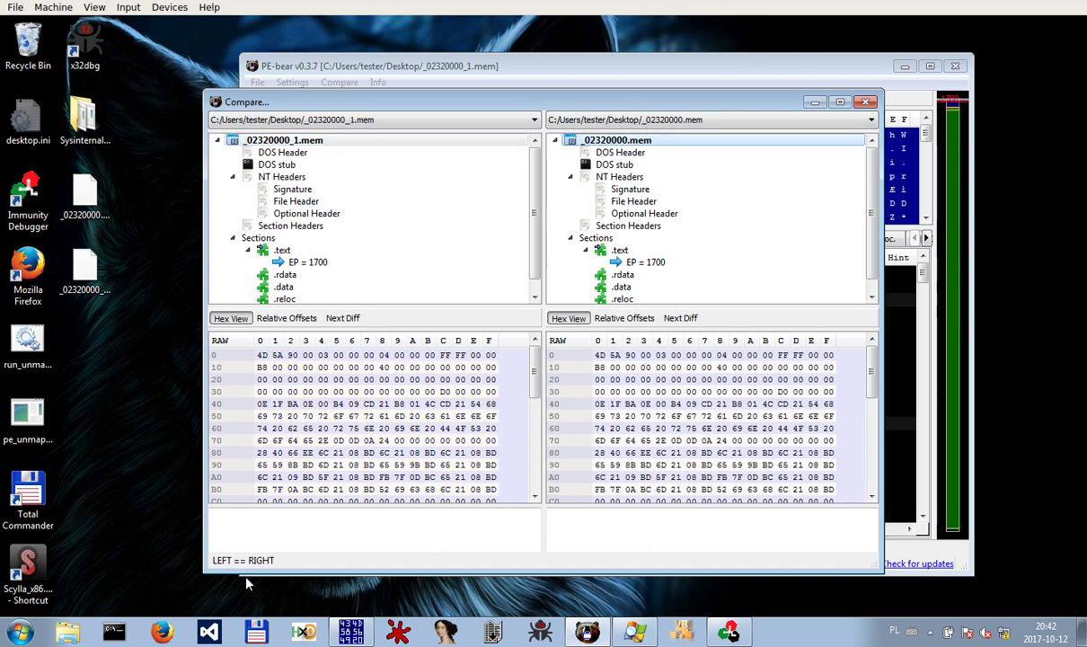
click(868, 102)
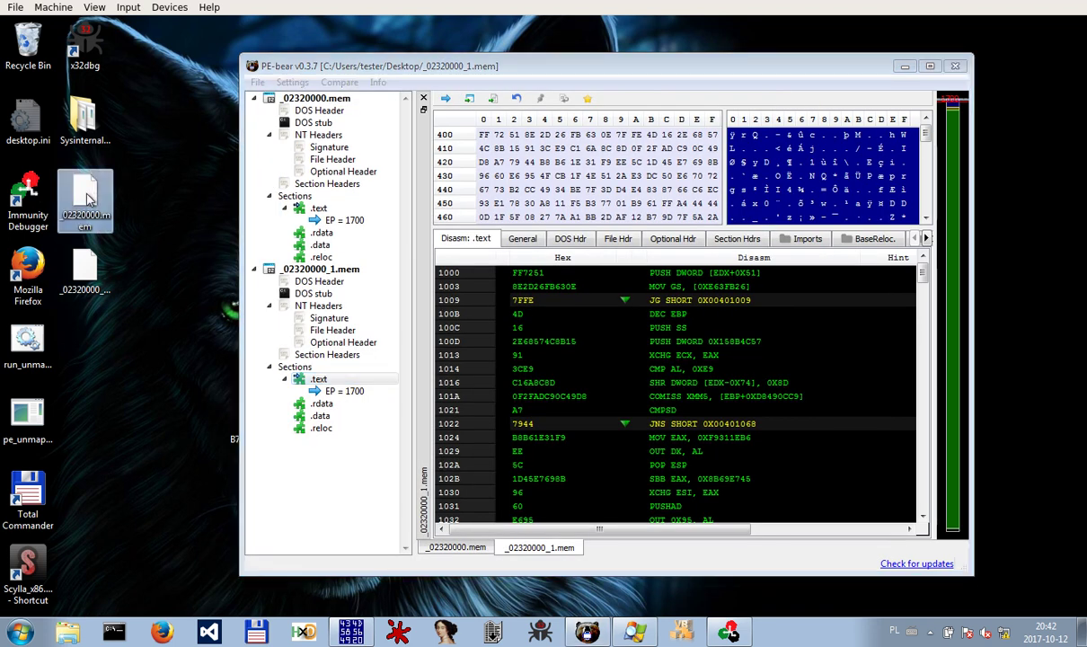
Delete _02320000.mem from the Desktop and unload it from PE-bear, keeping only _02320000_1.mem
right_click(87, 193)
click(126, 362)
click(594, 381)
right_click(316, 136)
click(349, 262)
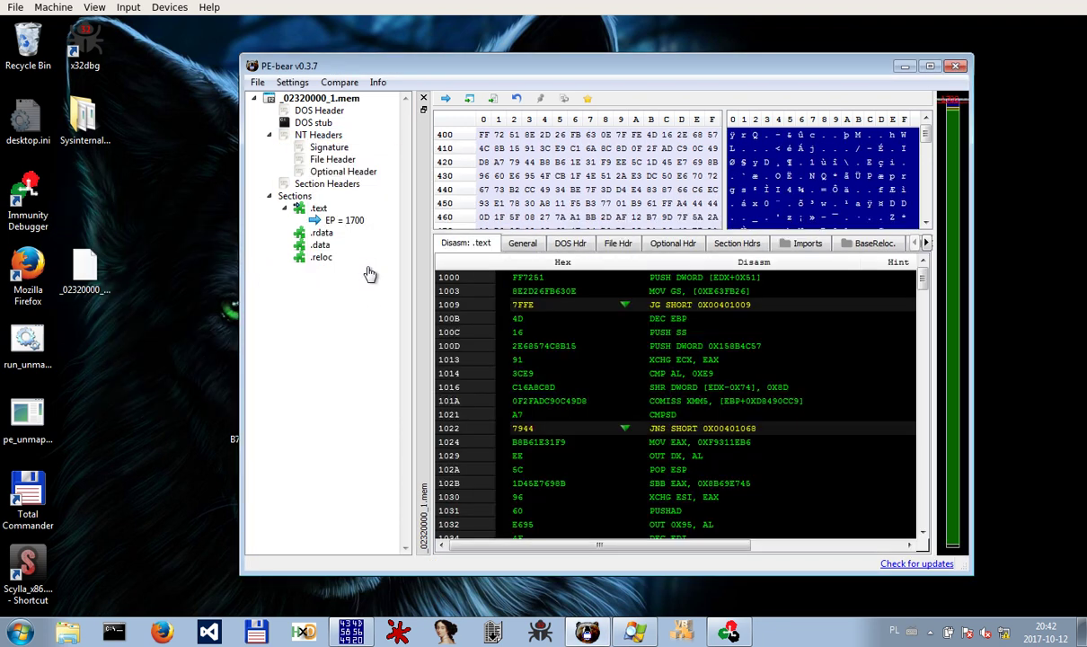
click(70, 280)
drag(75, 193, 76, 191)
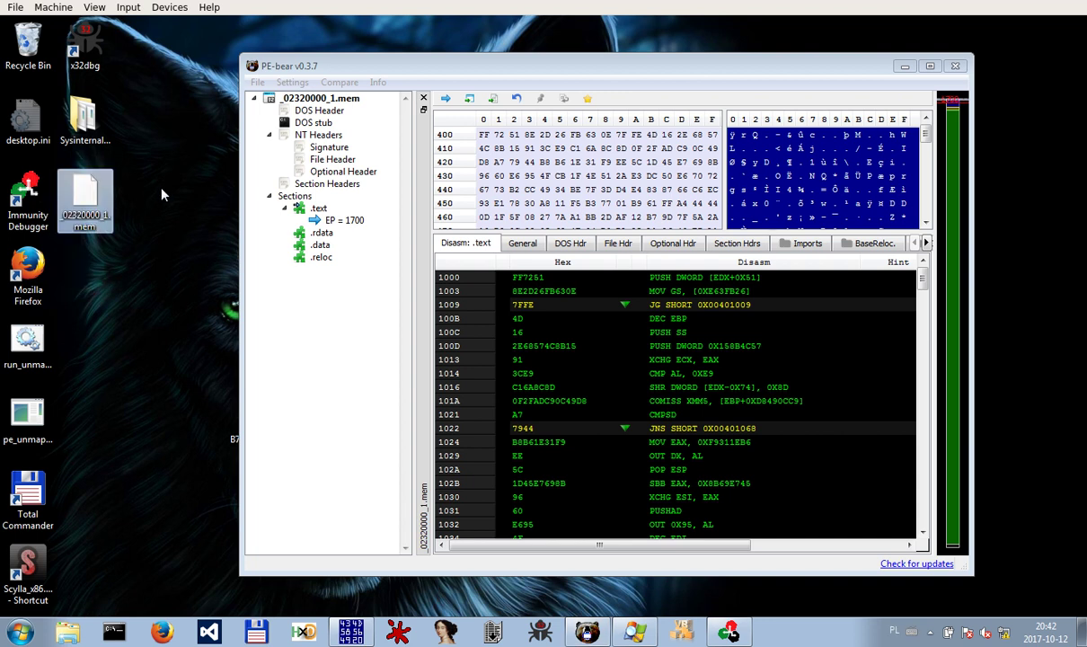
Resume B761.tmp.exe in Immunity Debugger until WriteProcessMemory is hit again, and show the new Buffer address in the dump
click(730, 633)
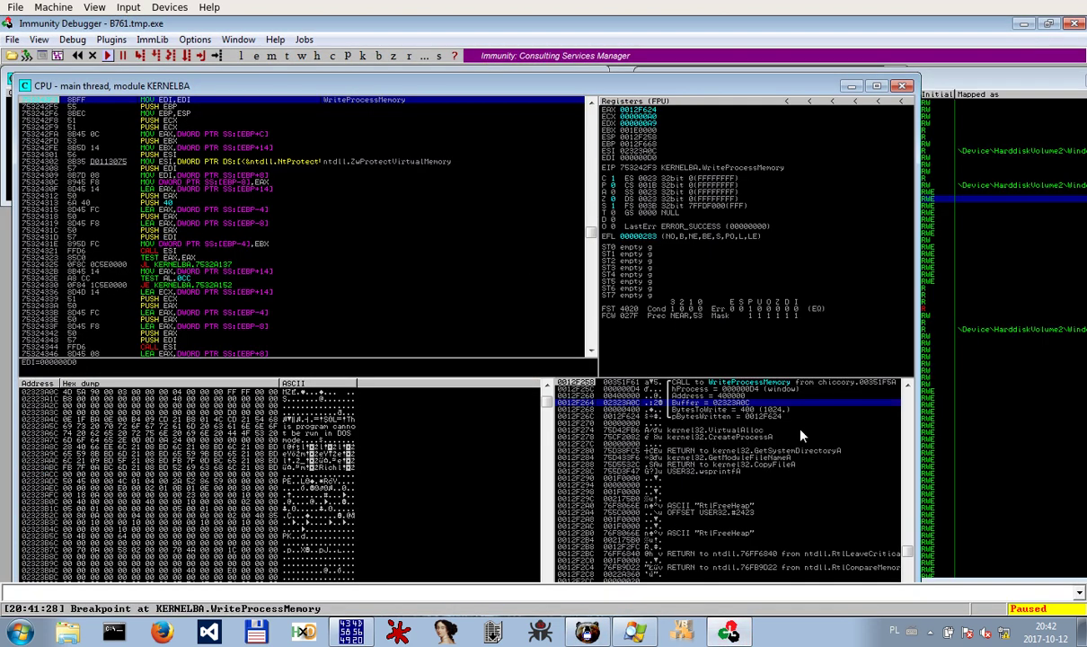
click(108, 57)
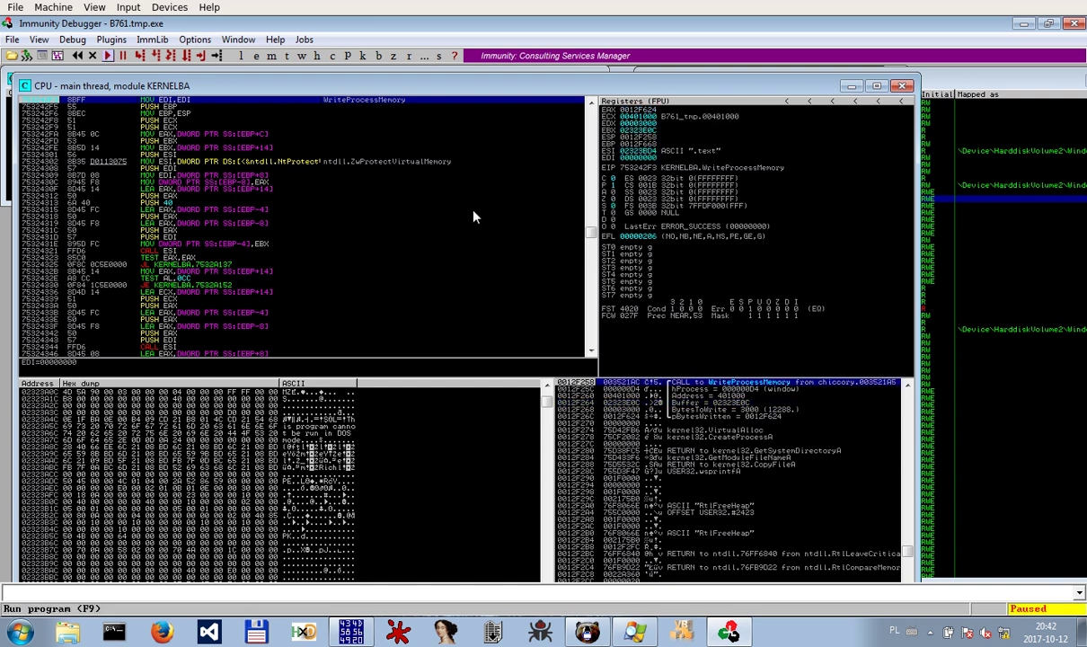
click(723, 396)
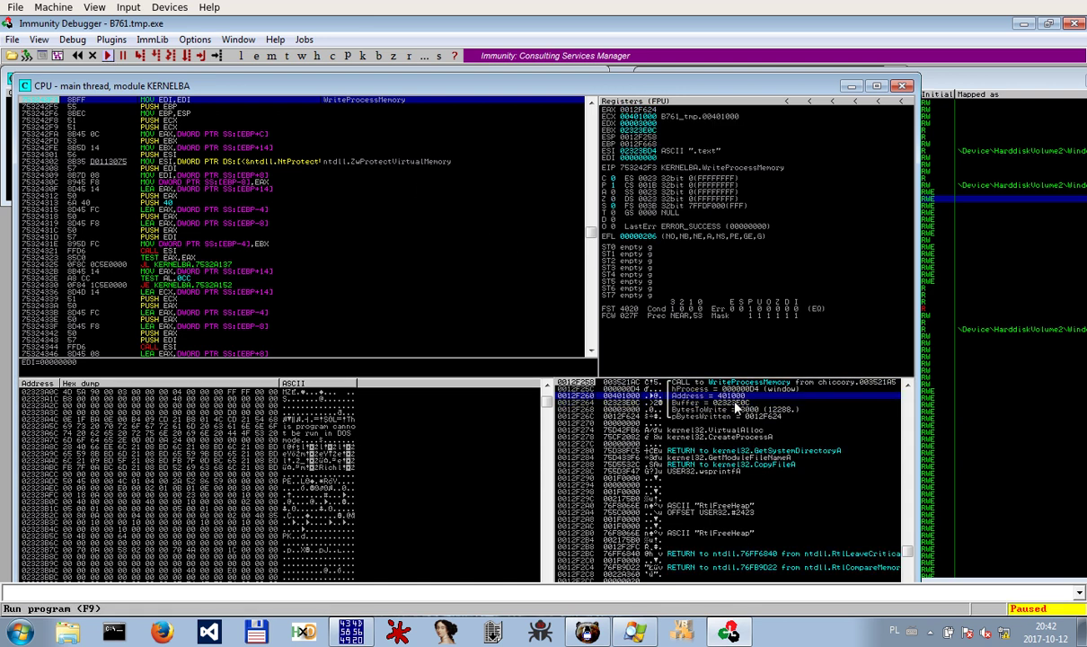
right_click(706, 402)
click(779, 370)
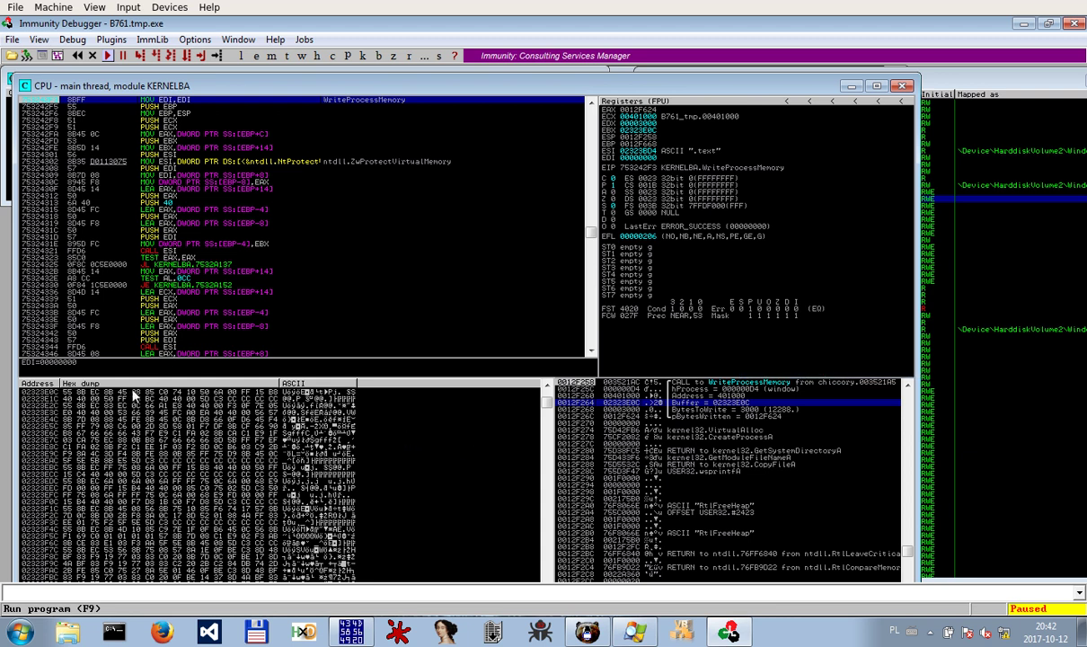
Go back to the MZ header in the dump and save its memory block to the Desktop as _02320000.mem
scroll(390, 475, up, 18)
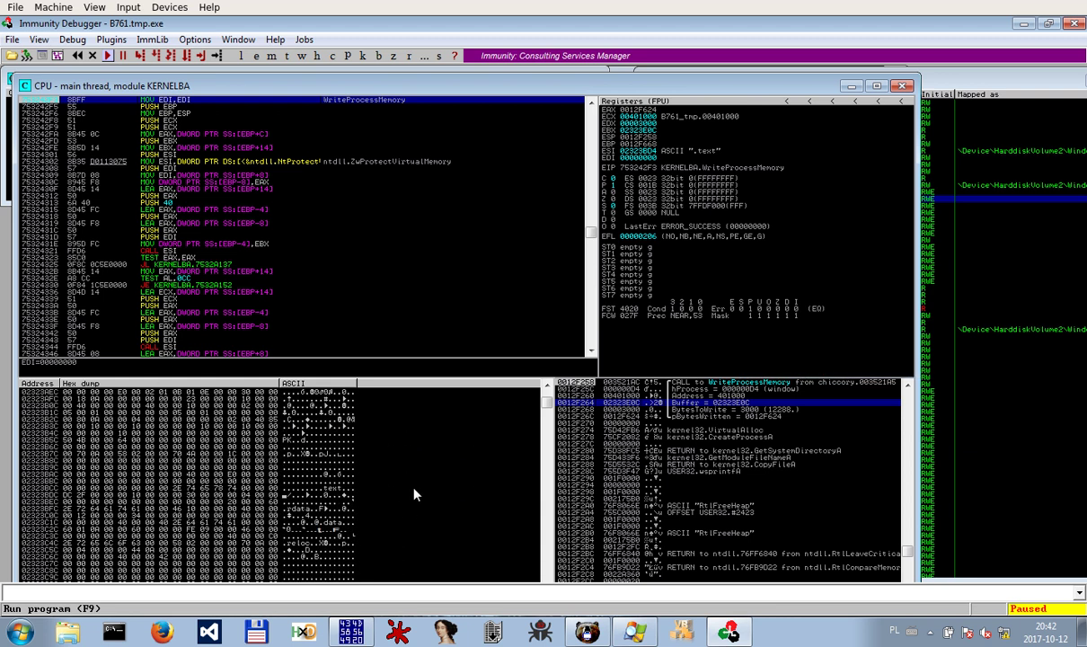
scroll(391, 474, up, 3)
right_click(338, 452)
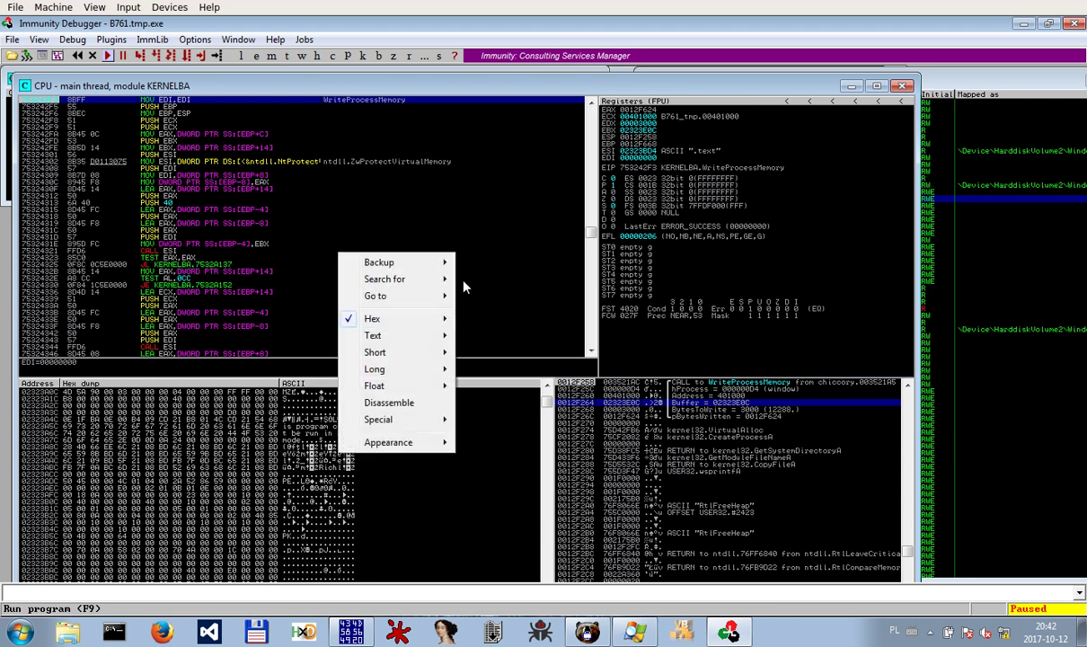
mouse_move(402, 263)
click(518, 297)
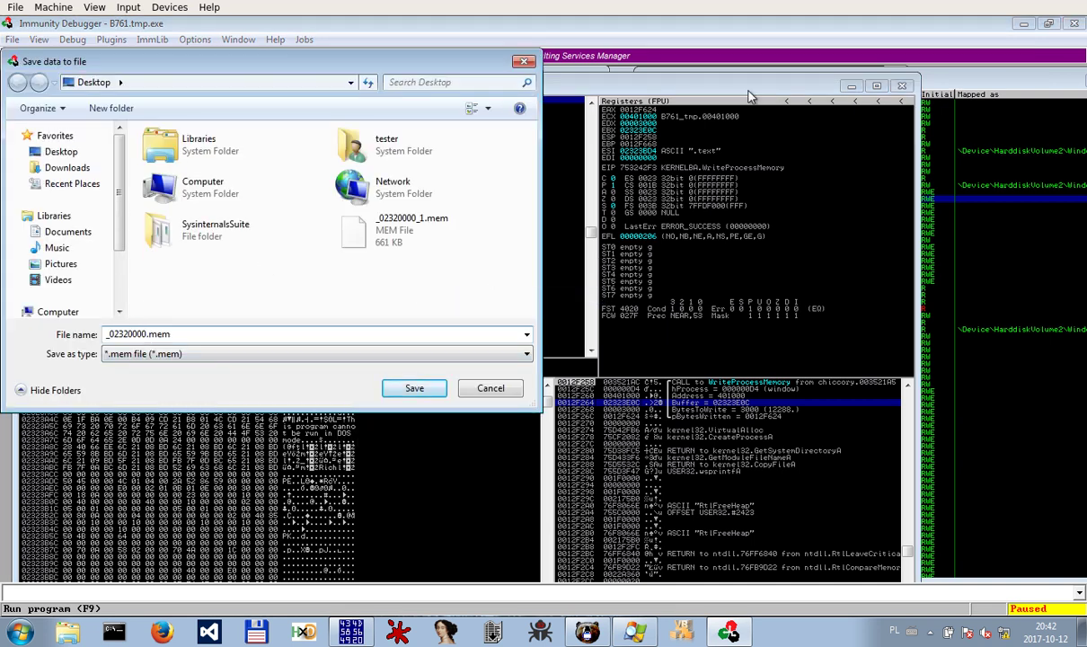
key(Return)
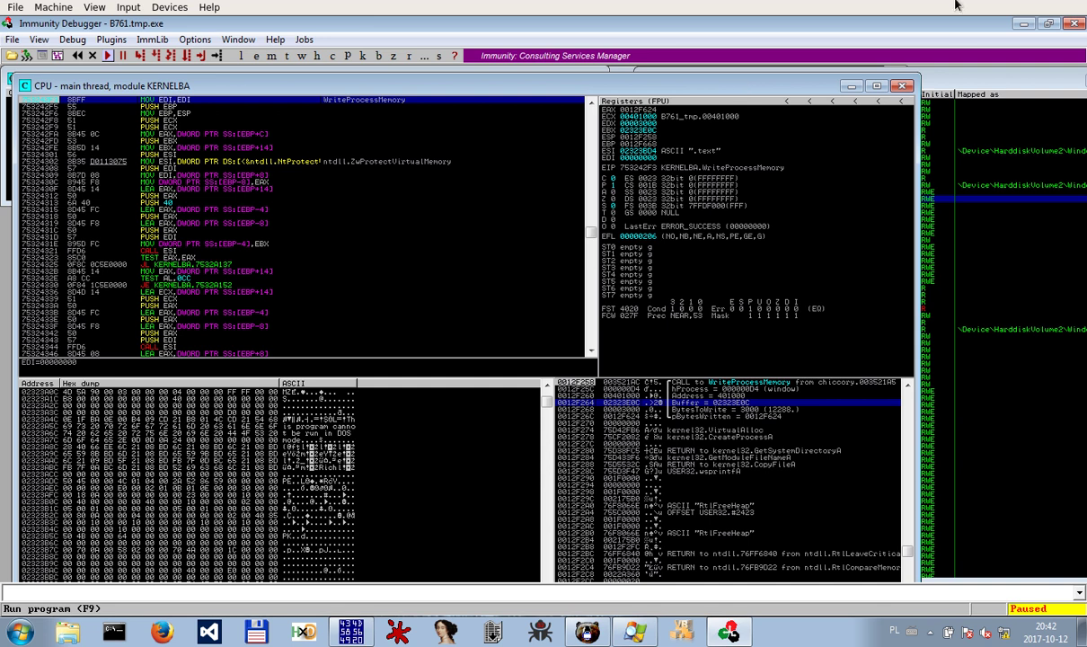
Open _02320000_2.mem in XVI32, find the MZ header, delete all bytes before it and save the file
click(1024, 23)
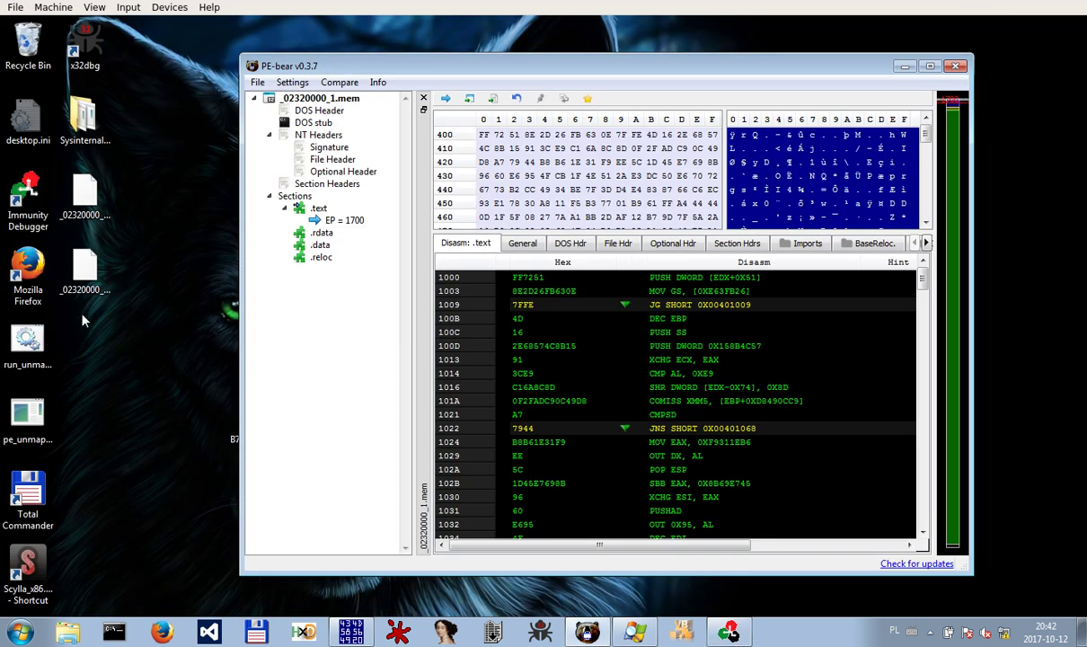
click(86, 281)
click(338, 641)
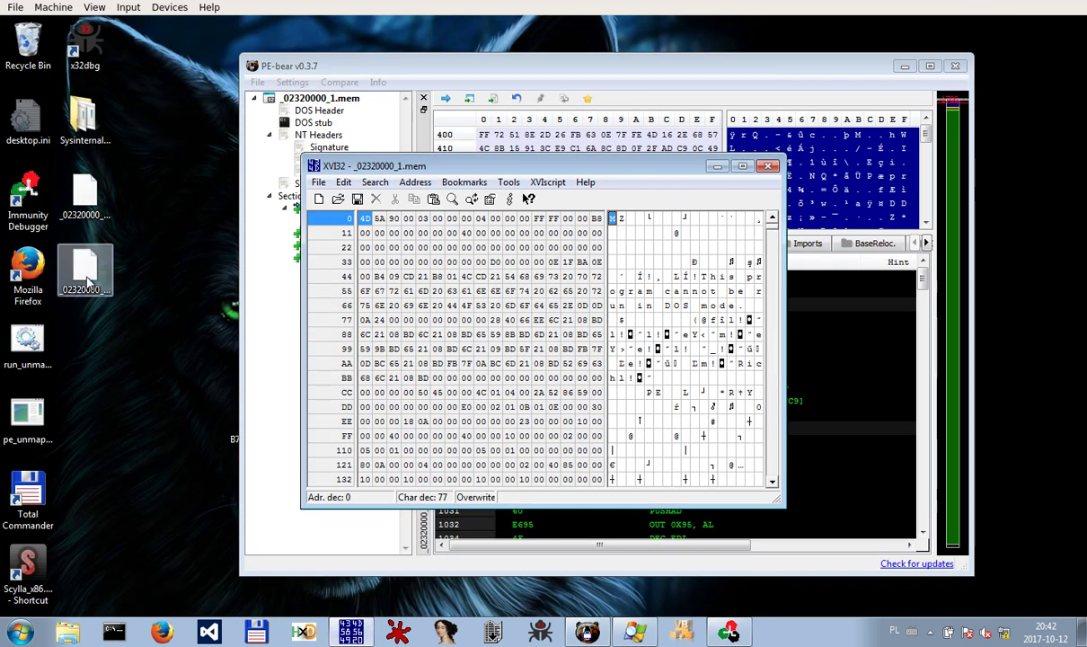
key(ctrl+f)
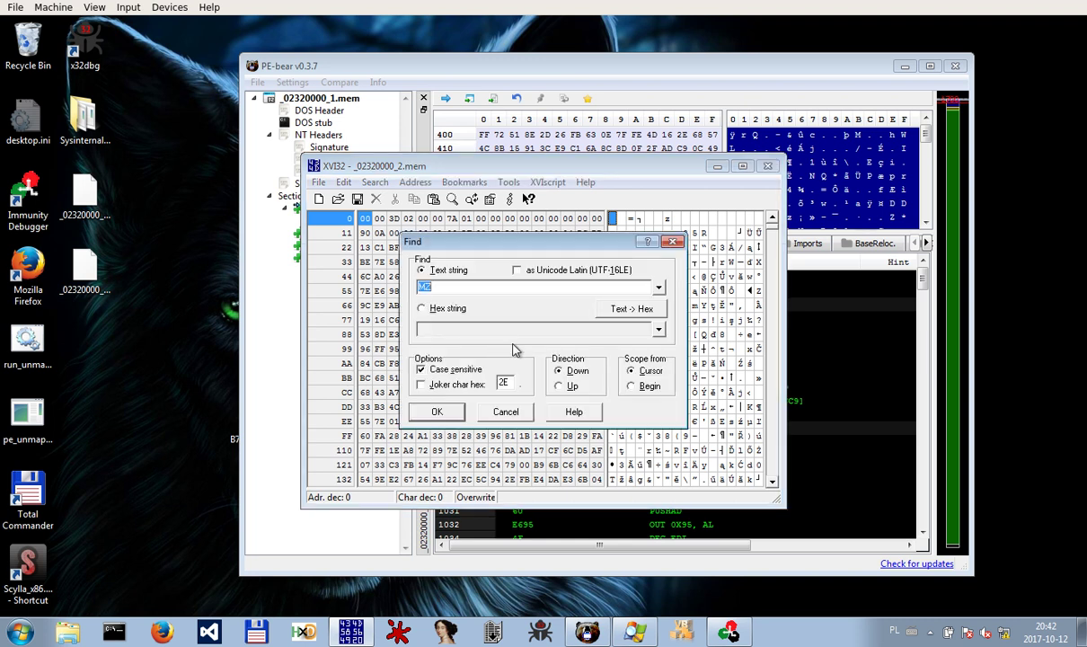
click(437, 412)
click(344, 182)
click(331, 474)
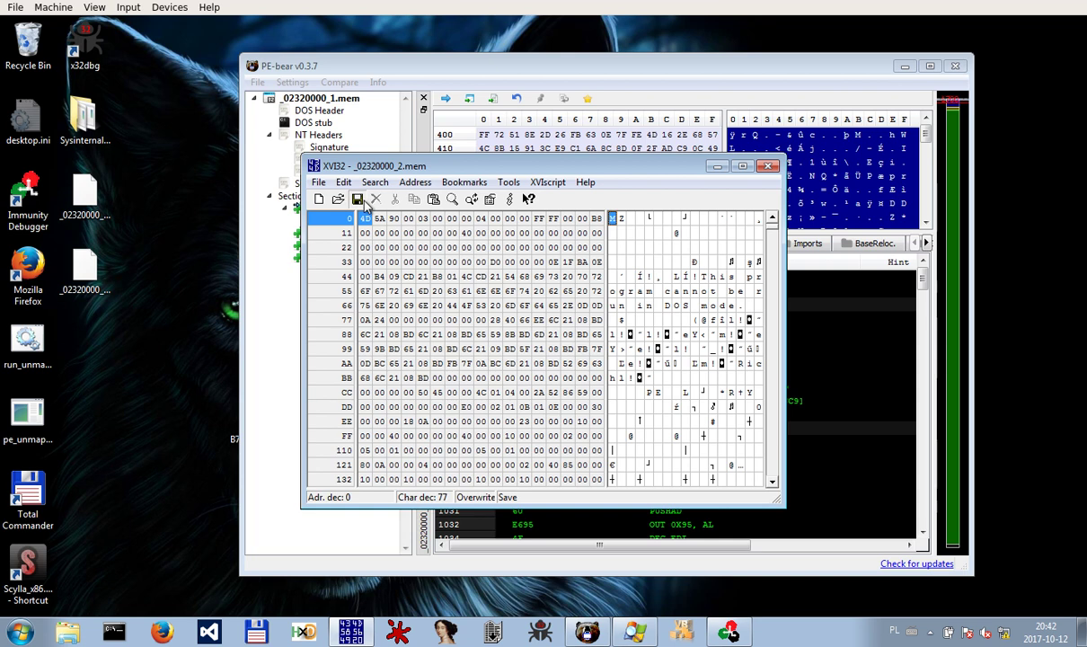
click(724, 167)
Load the trimmed _02320000_2.mem into PE-bear and inspect the disassembly around its entry point
drag(106, 285, 386, 355)
scroll(766, 395, down, 15)
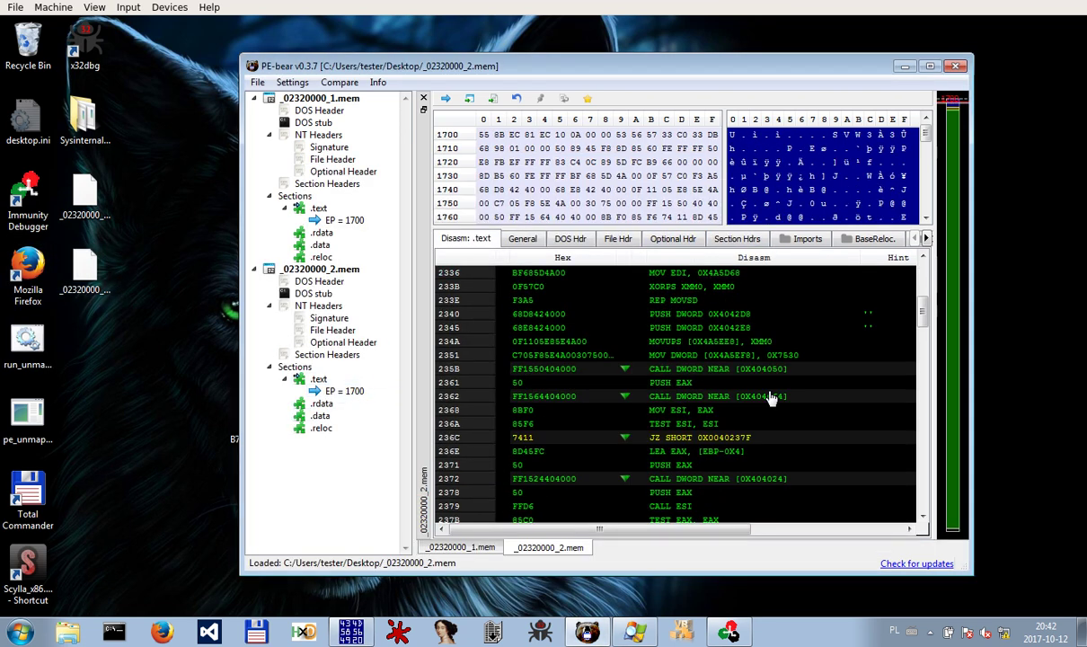
scroll(766, 413, down, 5)
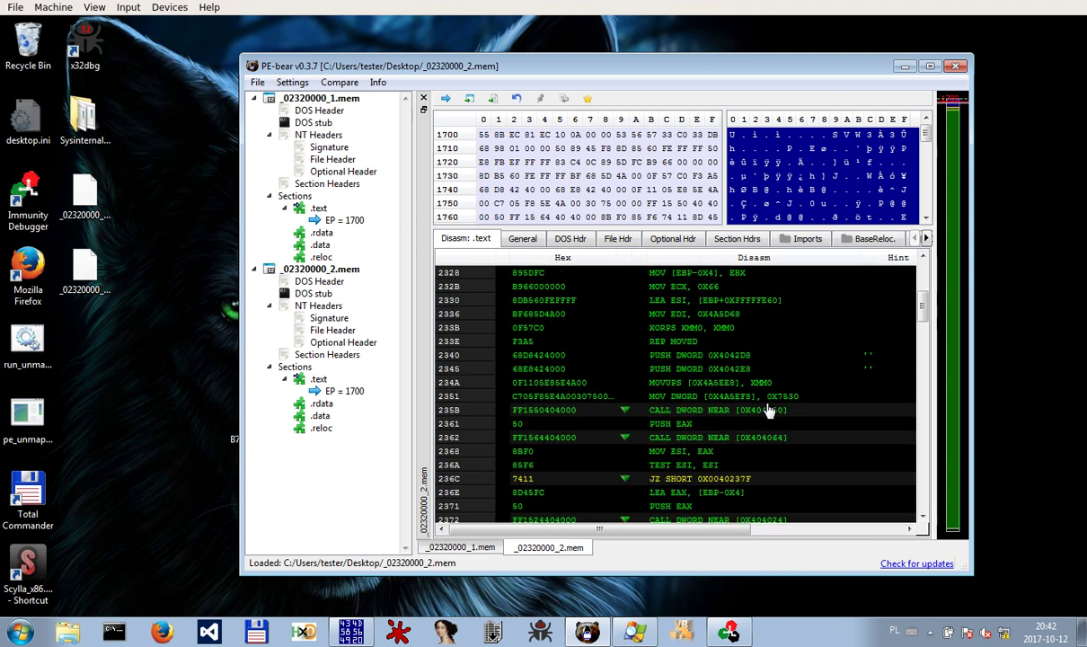
Compare _02320000_2.mem with _02320000_1.mem in PE-bear, viewing both files from their beginning
click(340, 82)
click(377, 109)
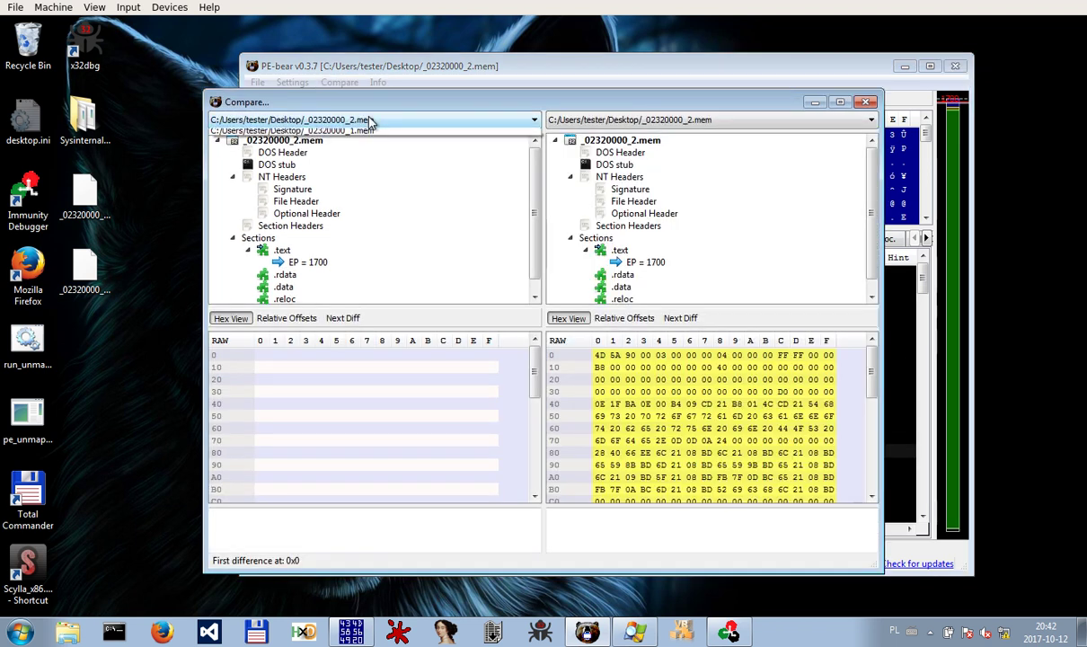
click(716, 122)
click(700, 144)
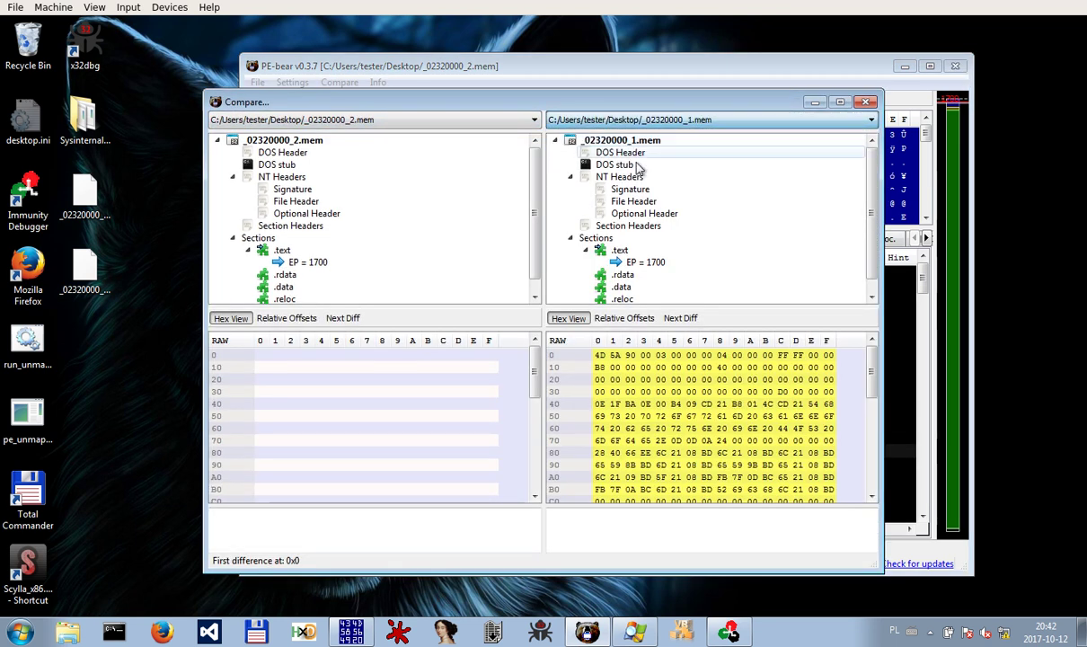
click(357, 141)
click(706, 141)
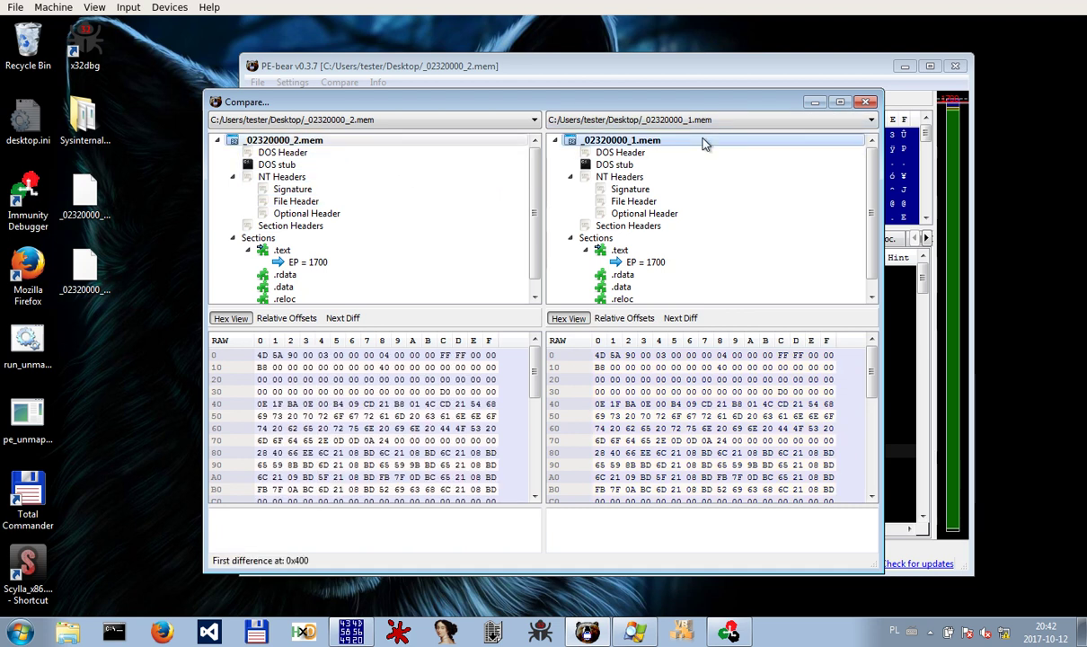
Compare the .text section and entry point of both dumps, and close the comparison
click(316, 255)
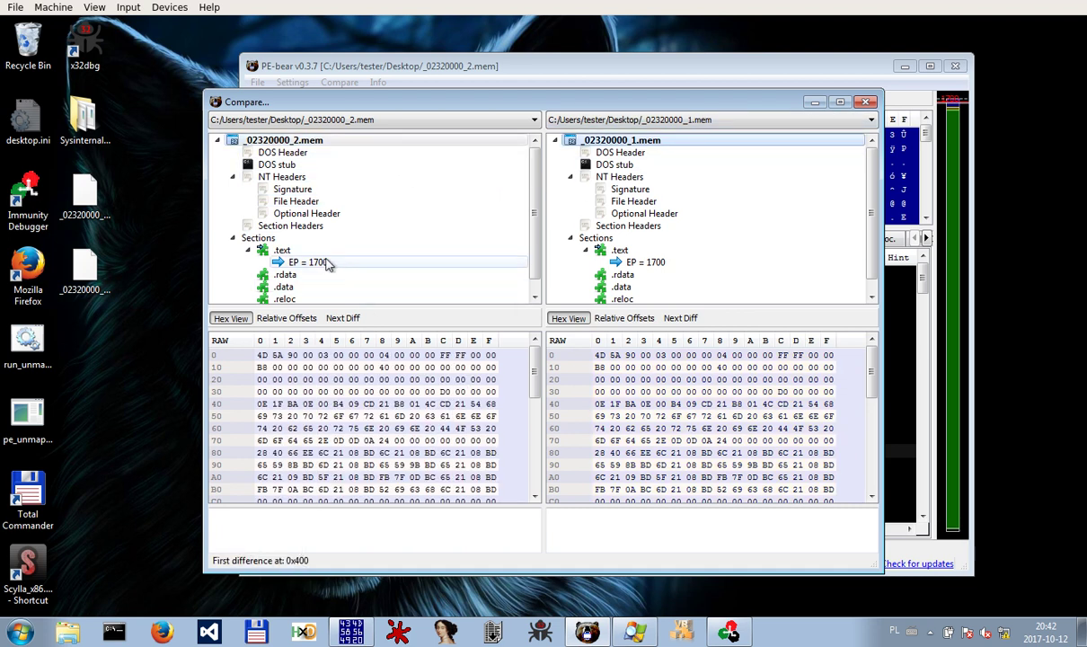
click(618, 251)
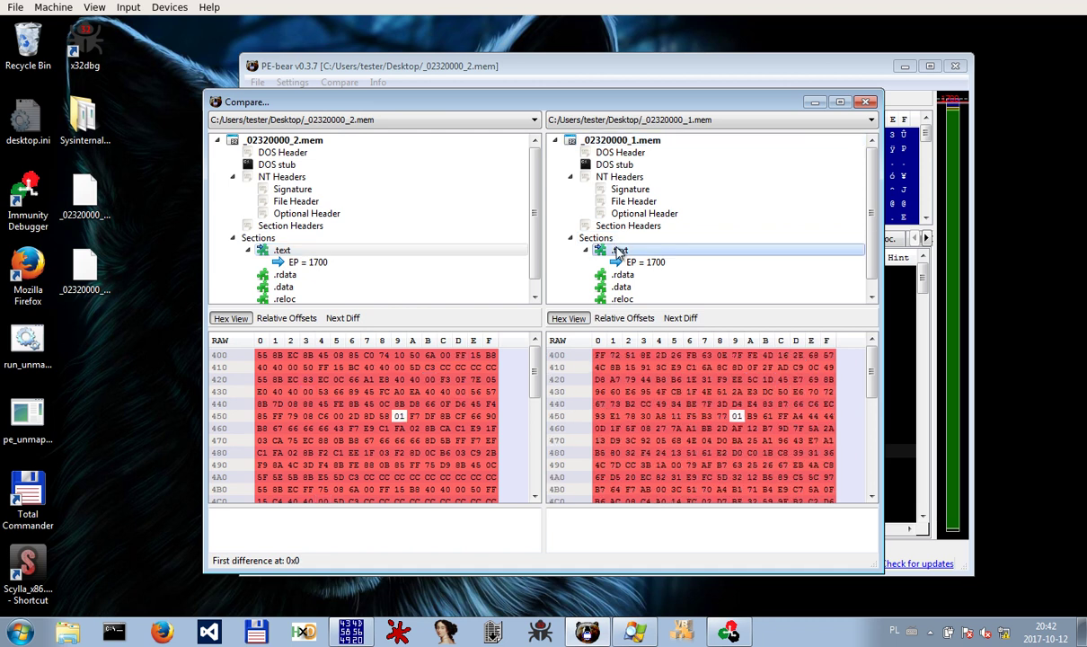
click(650, 263)
click(431, 264)
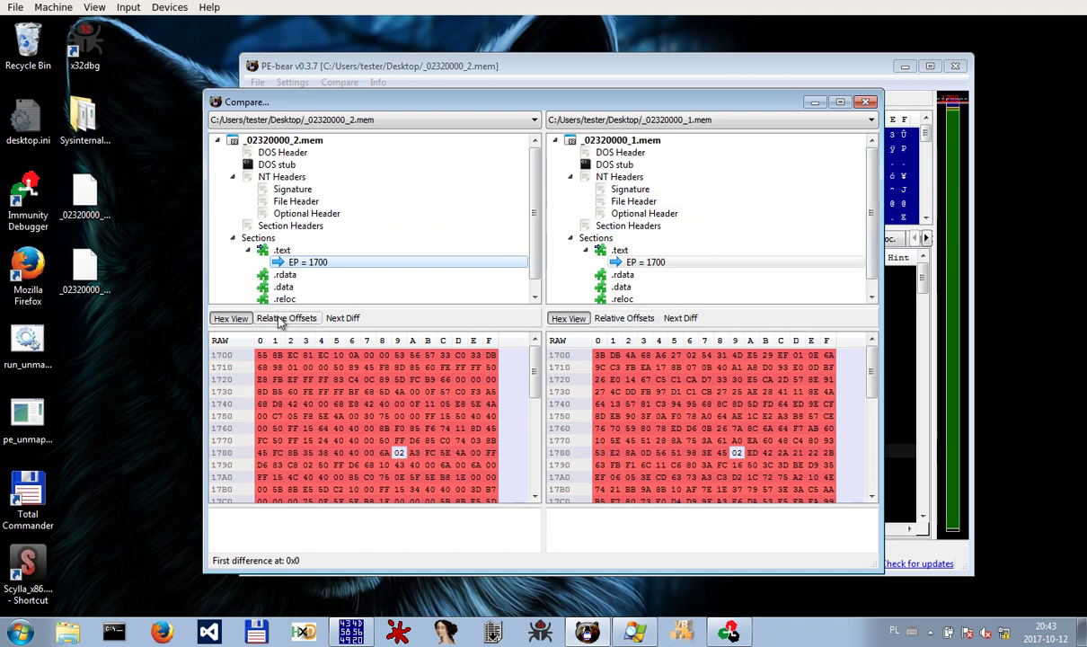
click(865, 102)
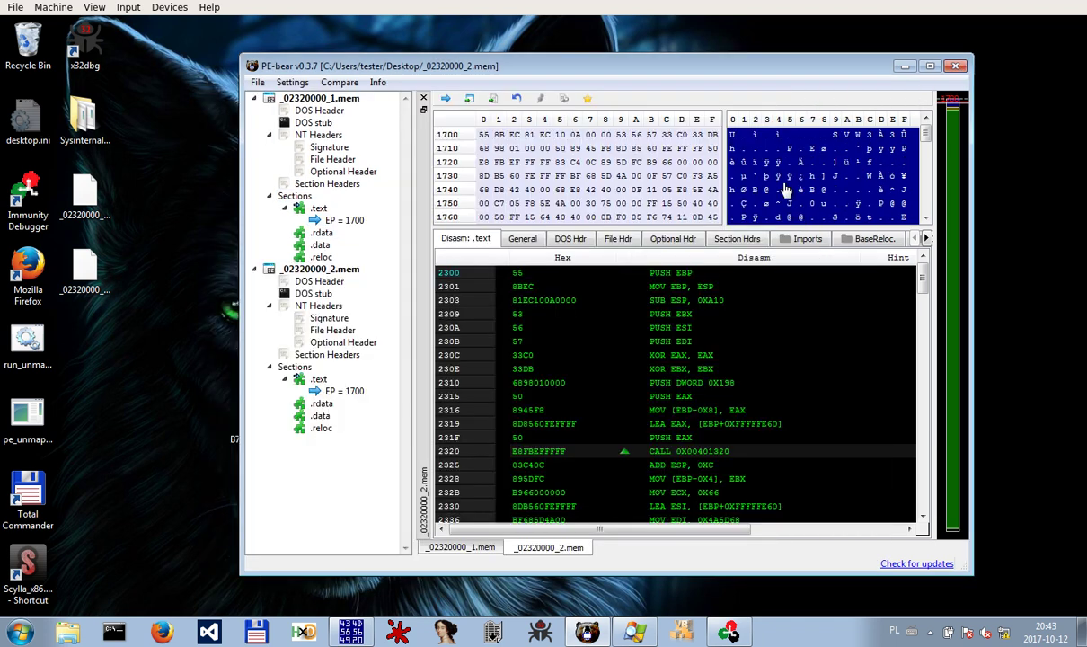
Save the .text section of _02320000_2.mem to the Desktop as _02320000_2.mem[.text]
click(331, 382)
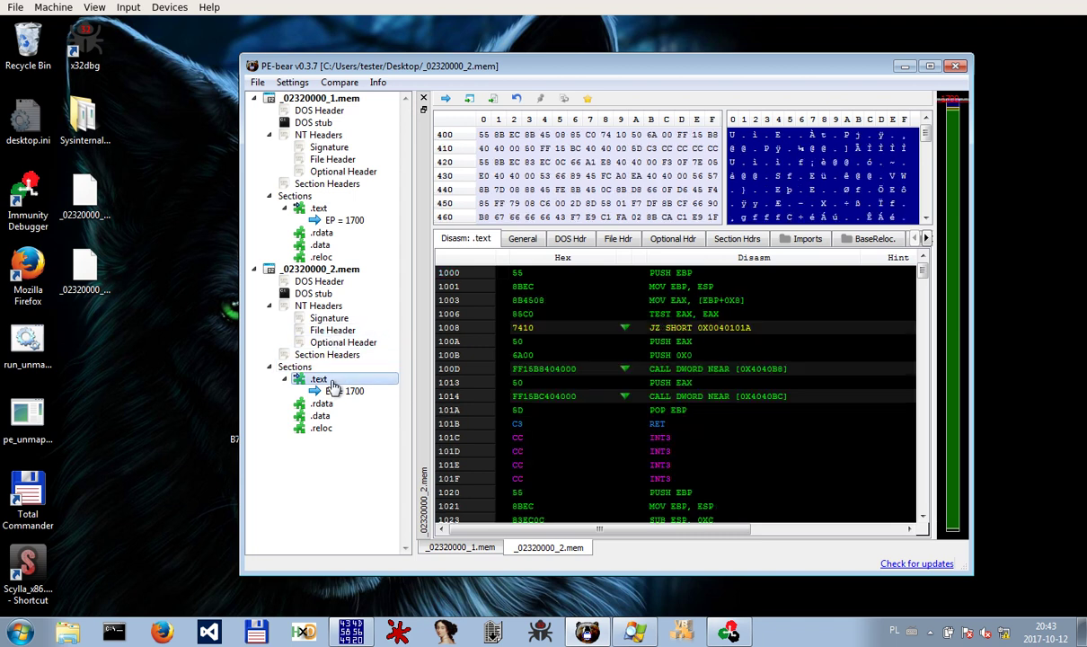
right_click(316, 379)
mouse_move(431, 386)
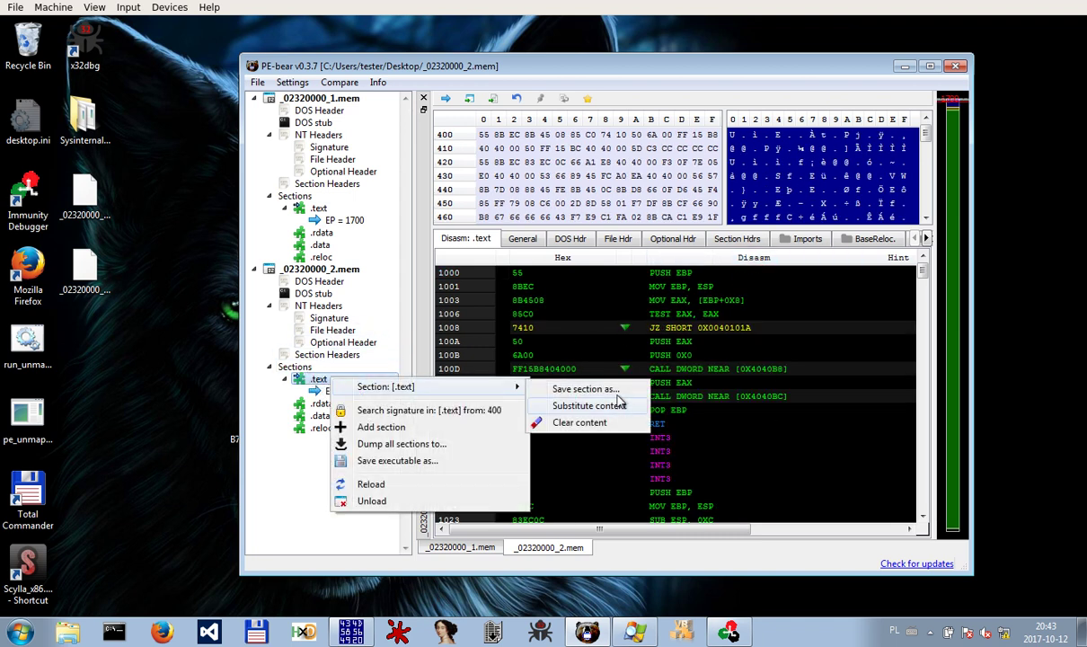
click(585, 388)
click(539, 328)
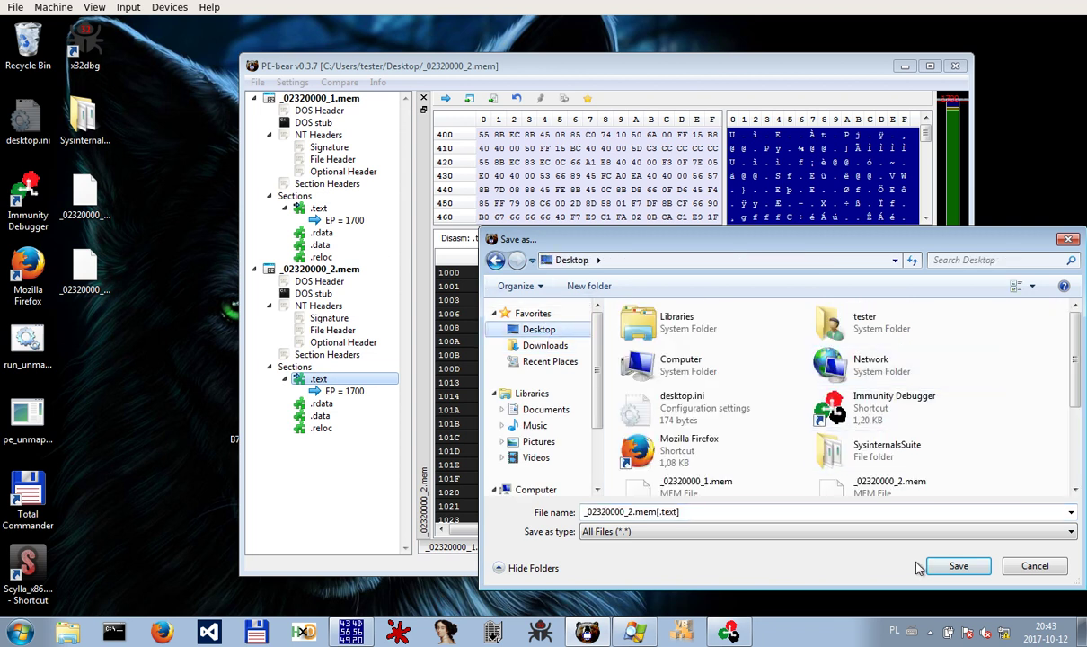
click(958, 566)
click(680, 426)
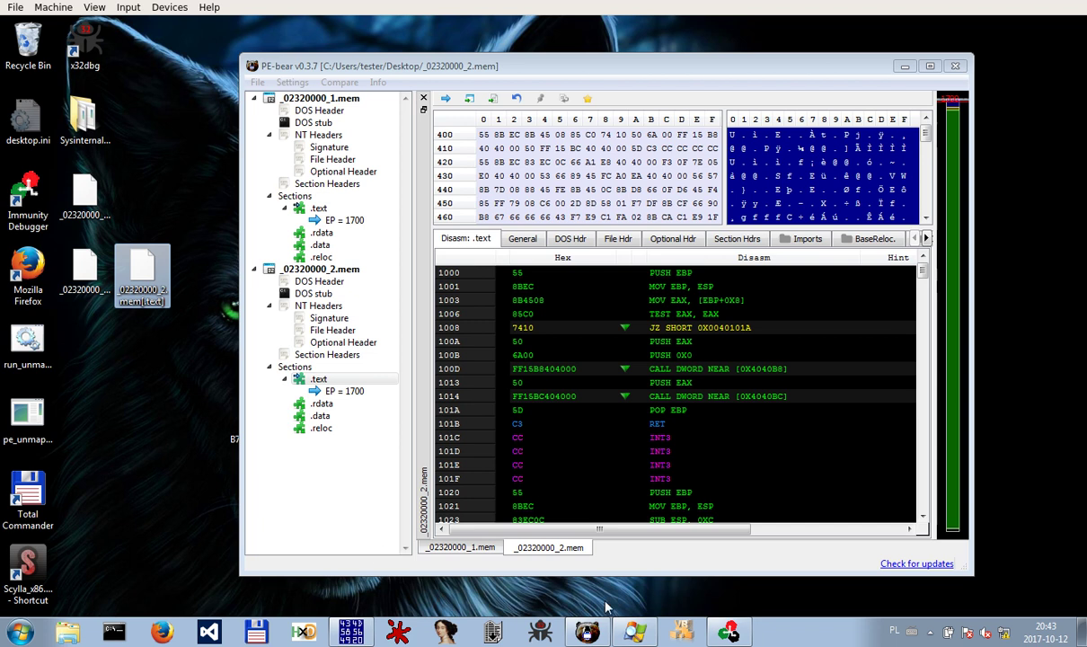
Resume B761.tmp.exe in Immunity Debugger to the next WriteProcessMemory breakpoint, and follow its Buffer argument in the dump
click(728, 631)
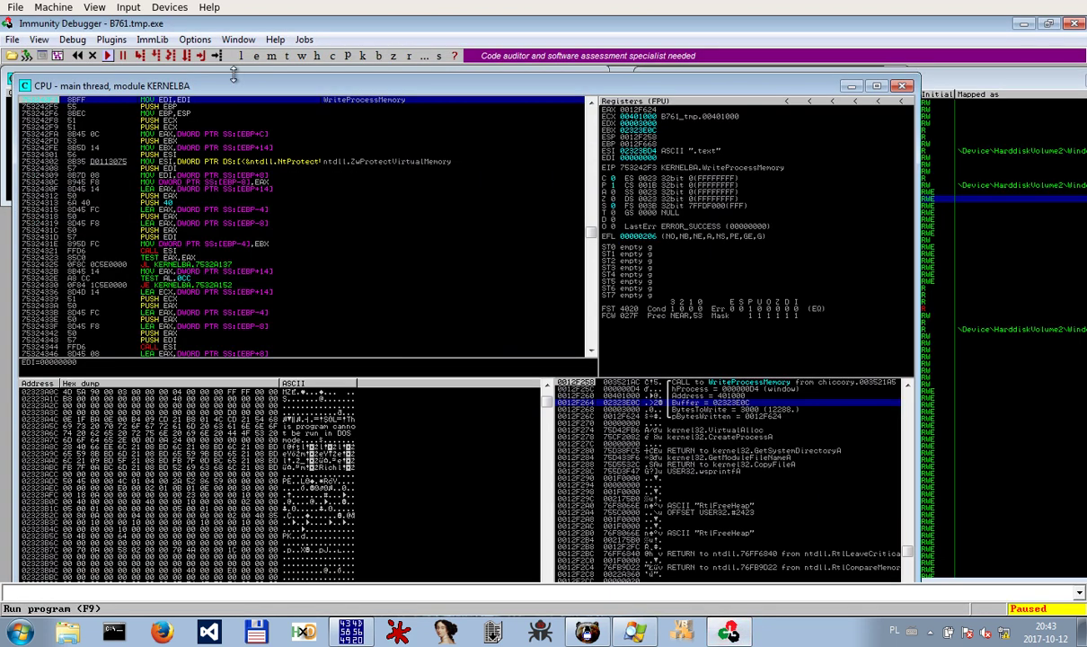
click(107, 56)
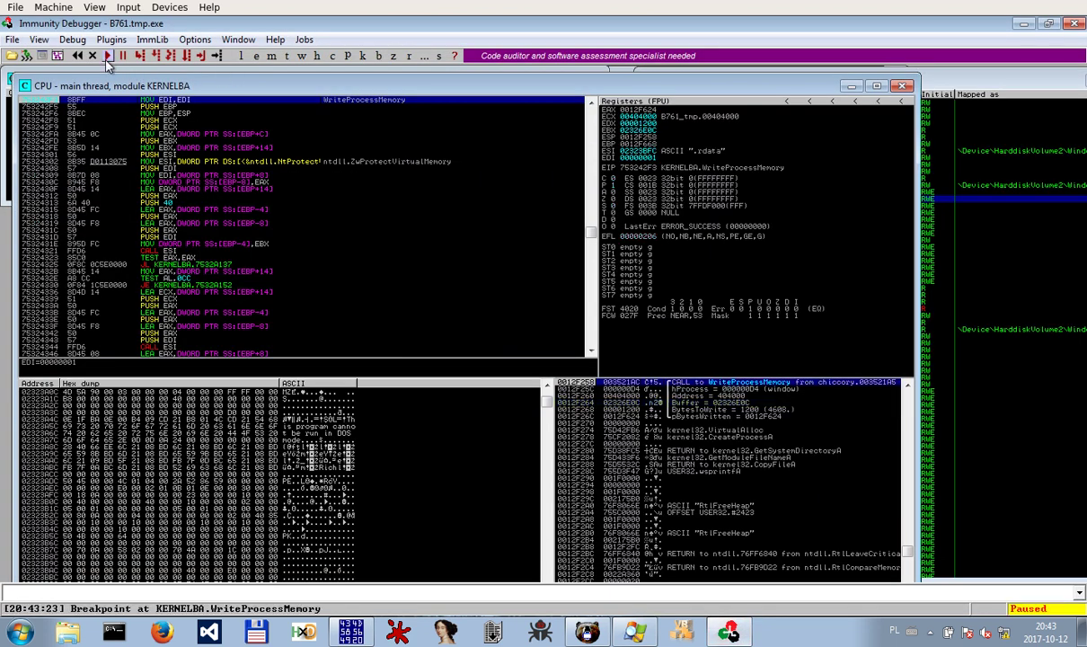
right_click(733, 402)
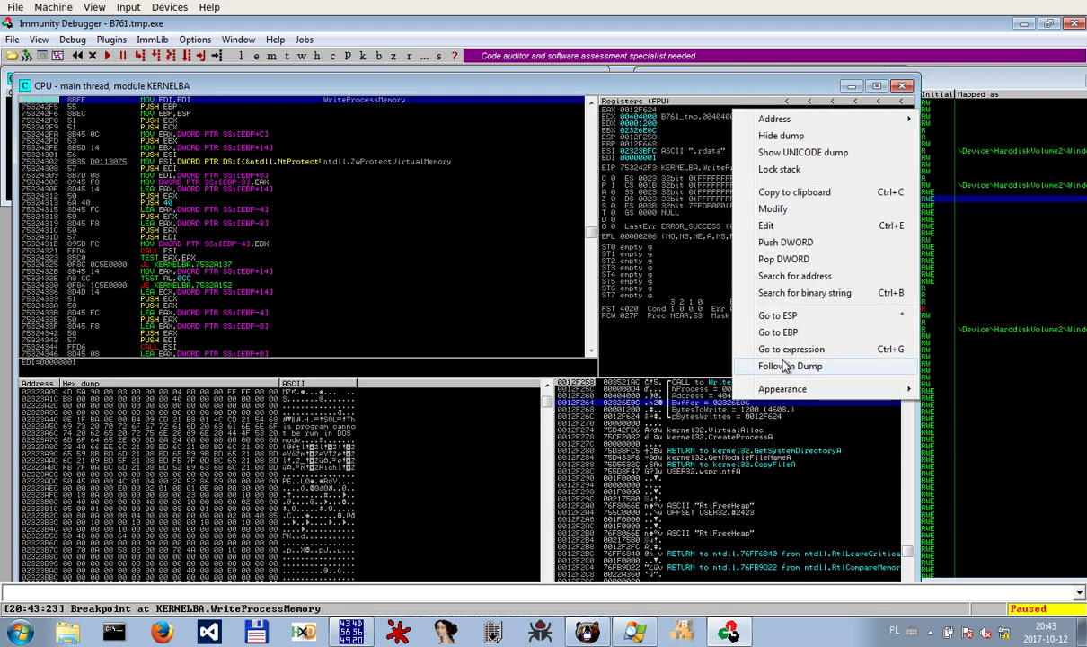
click(787, 366)
Save the memory block containing the buffer to the Desktop as _02320000_3.mem
right_click(215, 402)
mouse_move(259, 410)
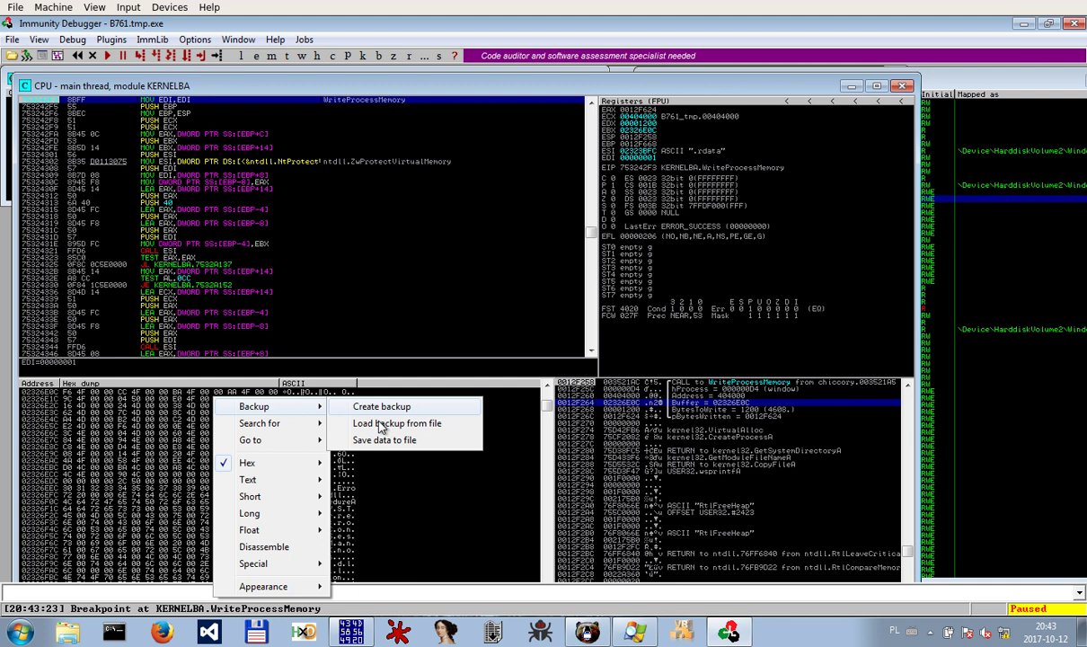
click(451, 439)
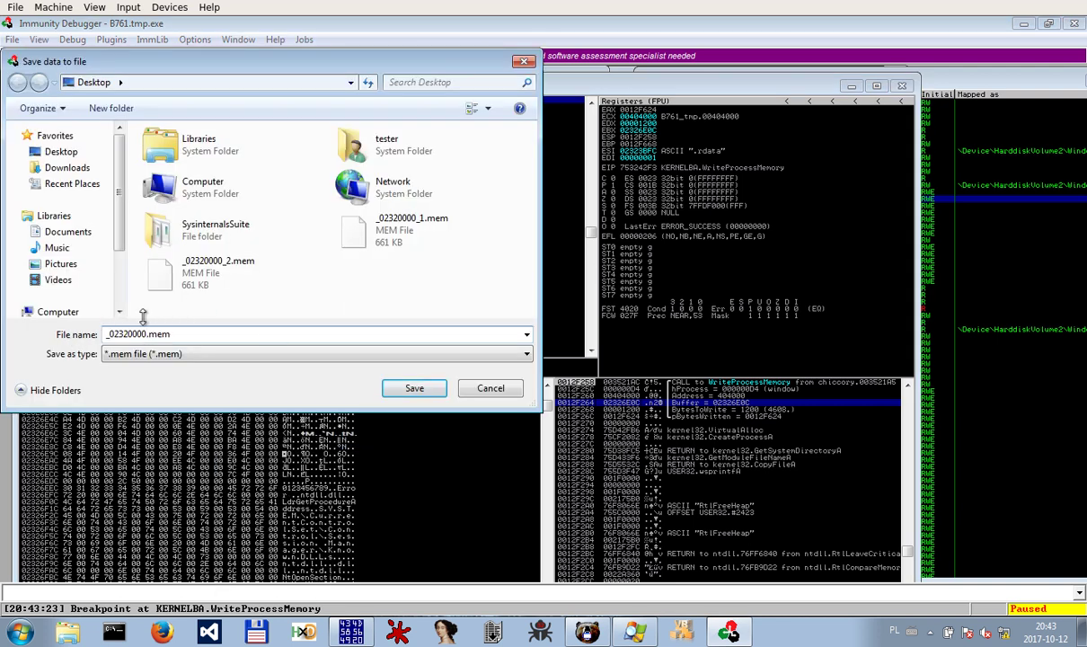
text(_2)
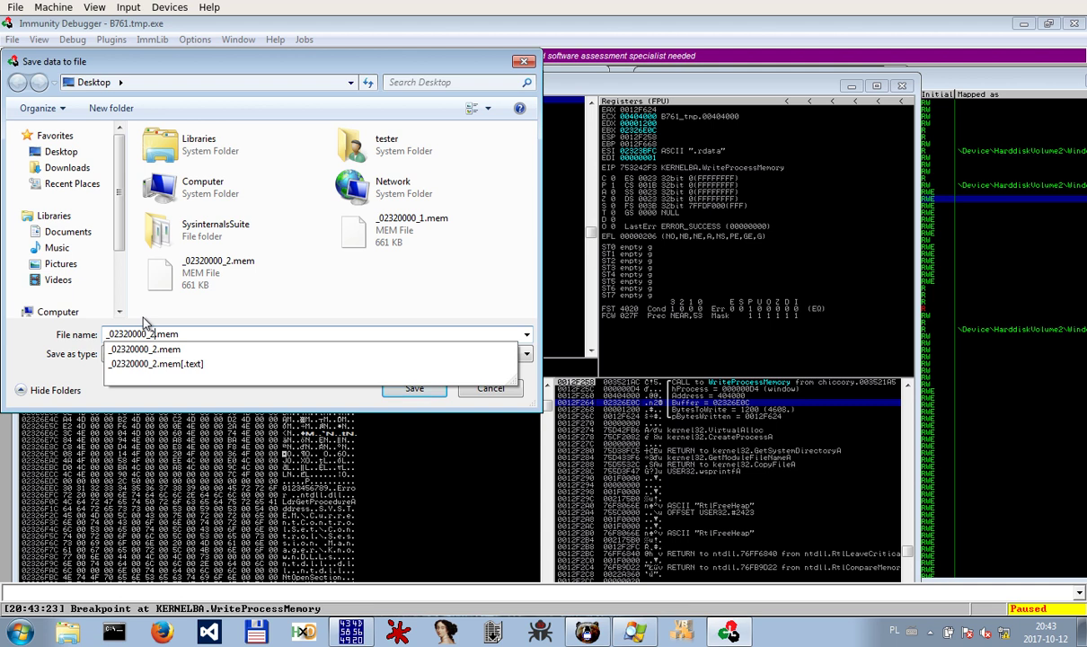
key(Return)
key(Return)
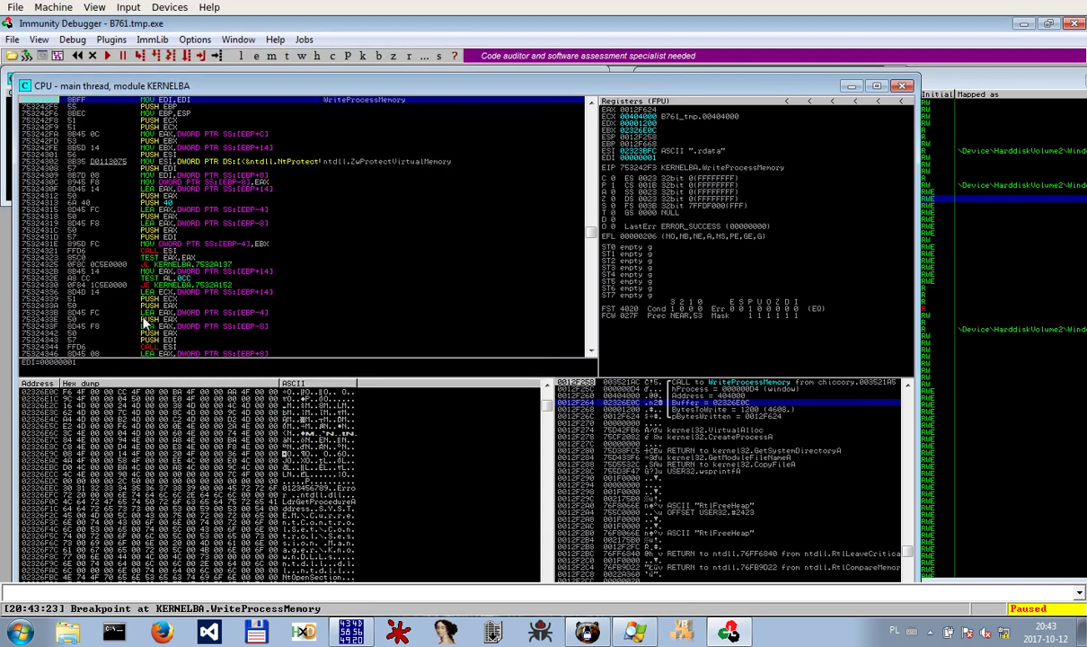
Try to load the untrimmed _02320000_3.mem into PE-bear
click(1022, 21)
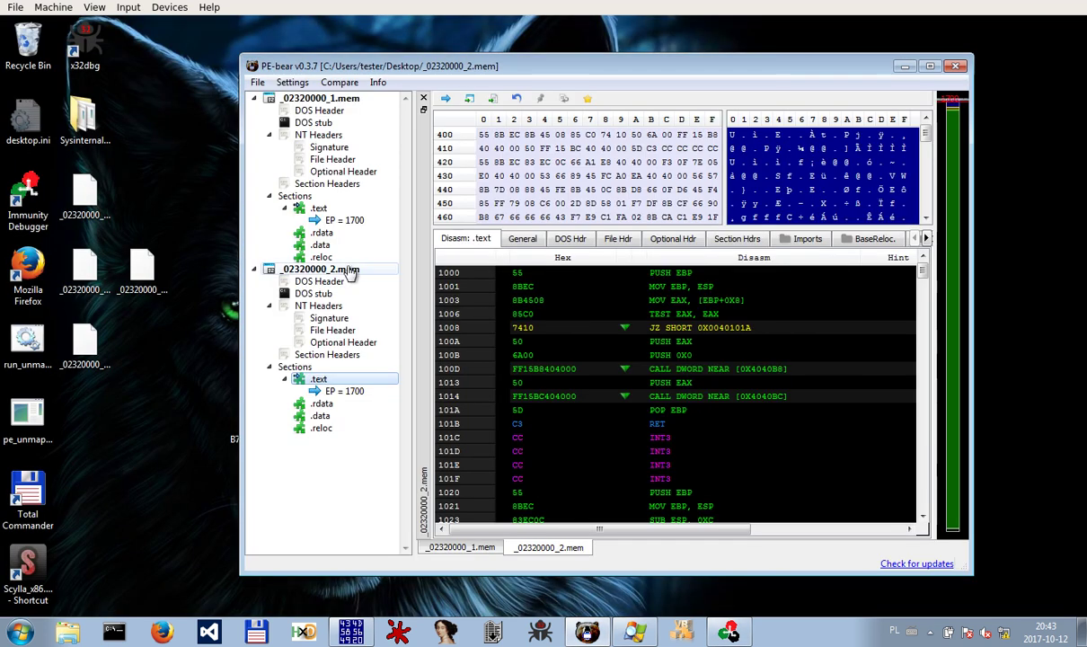
click(139, 291)
double_click(84, 346)
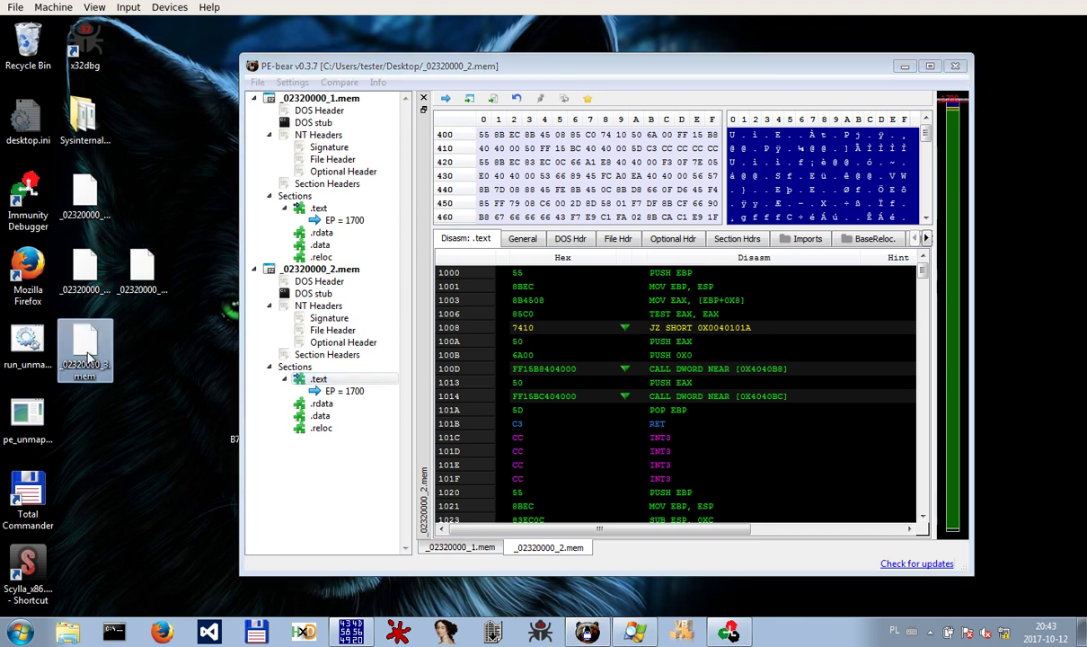
click(647, 393)
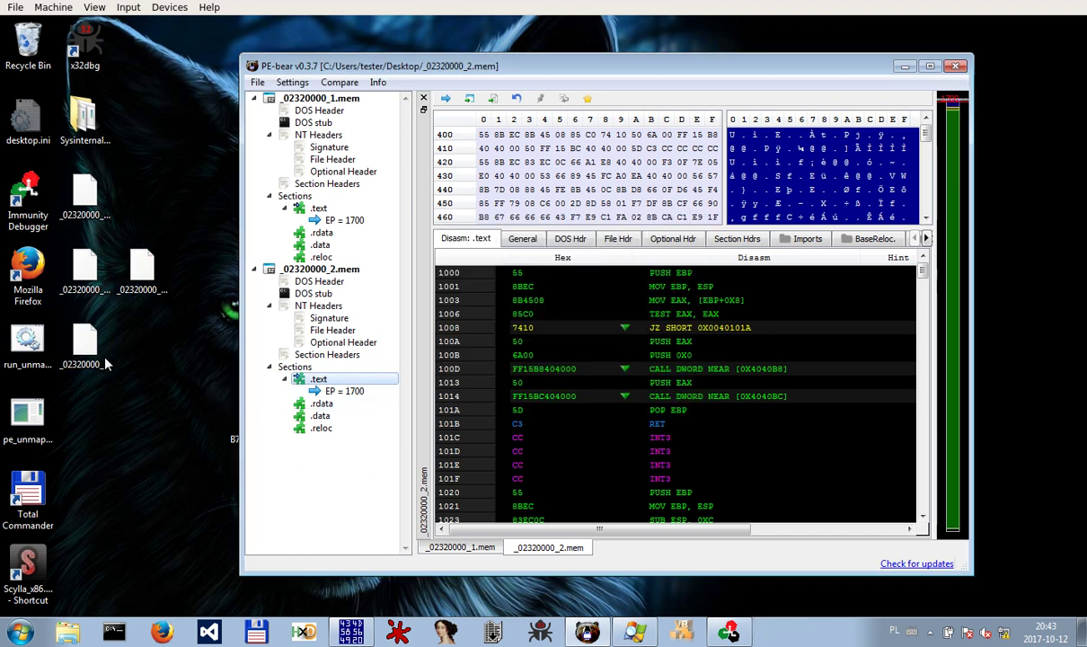
drag(83, 341, 323, 489)
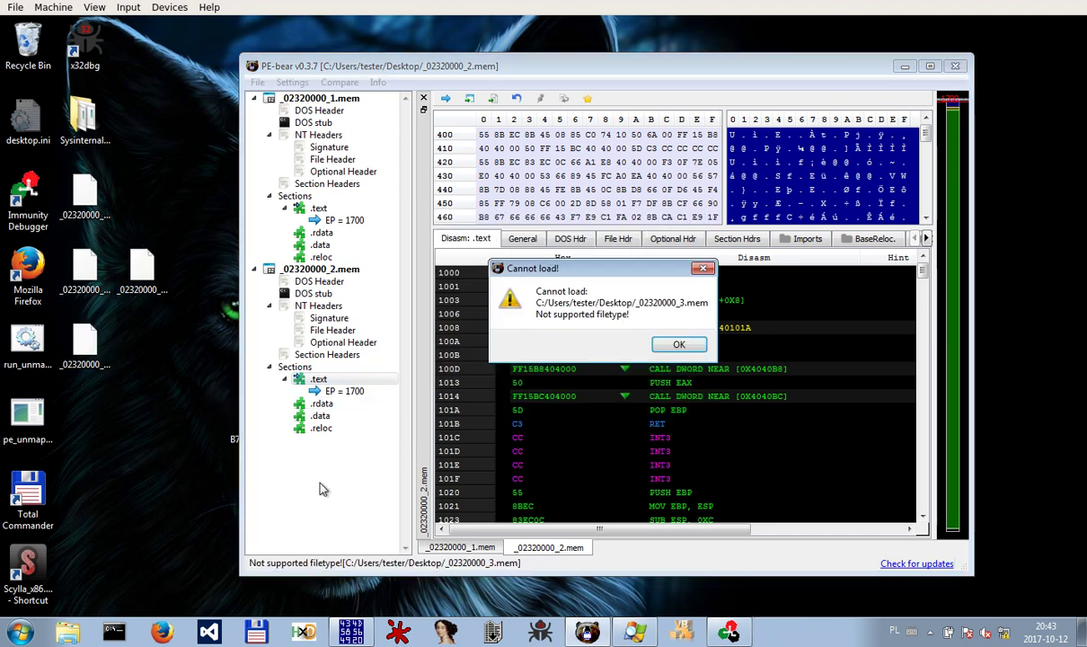
click(676, 345)
Open _02320000_3.mem in XVI32, find the MZ header, delete all bytes before it and save the file
click(401, 632)
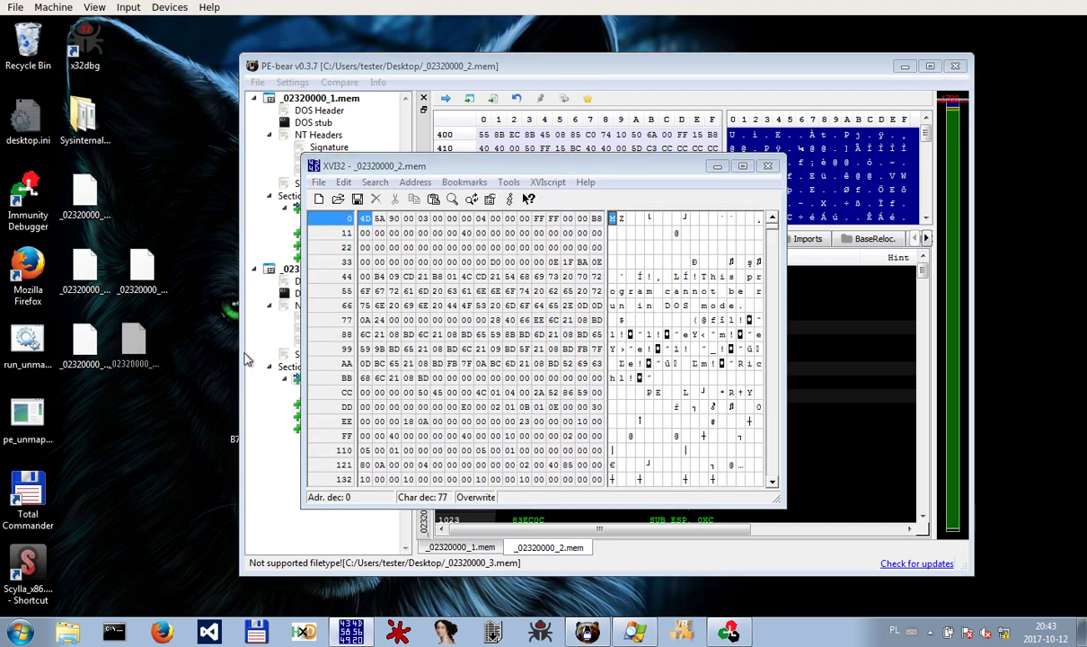
key(ctrl+f)
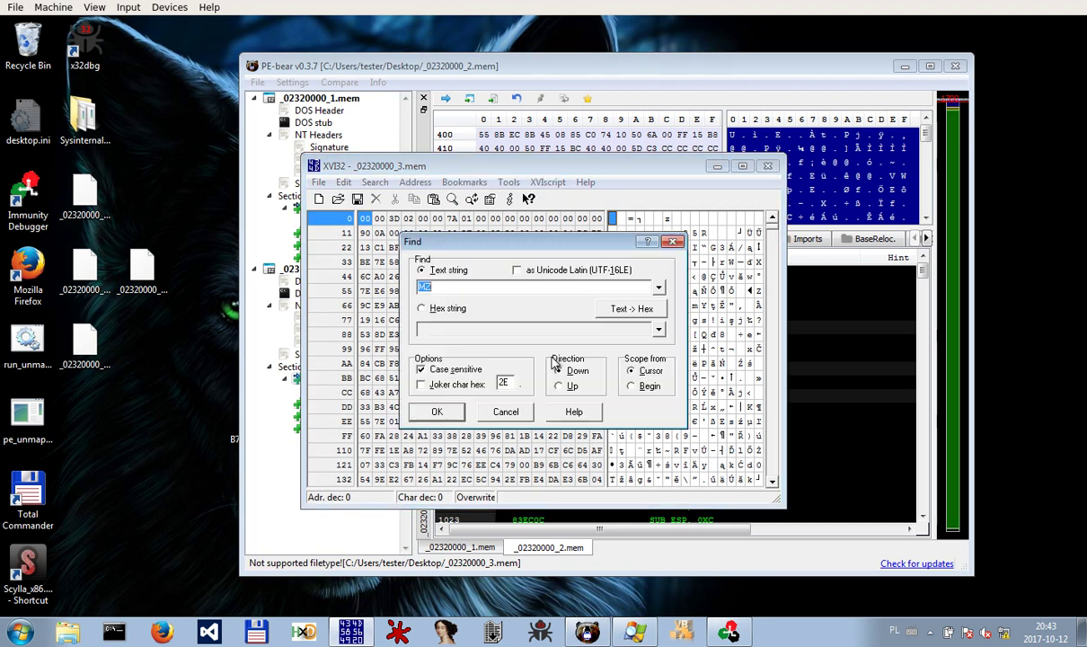
click(462, 409)
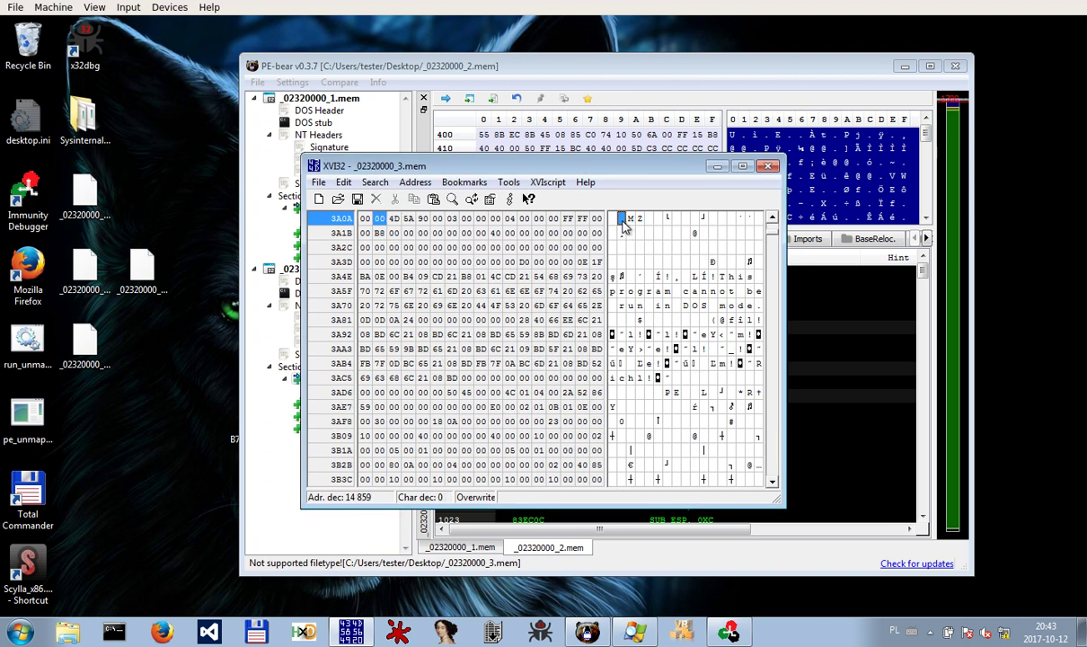
click(344, 182)
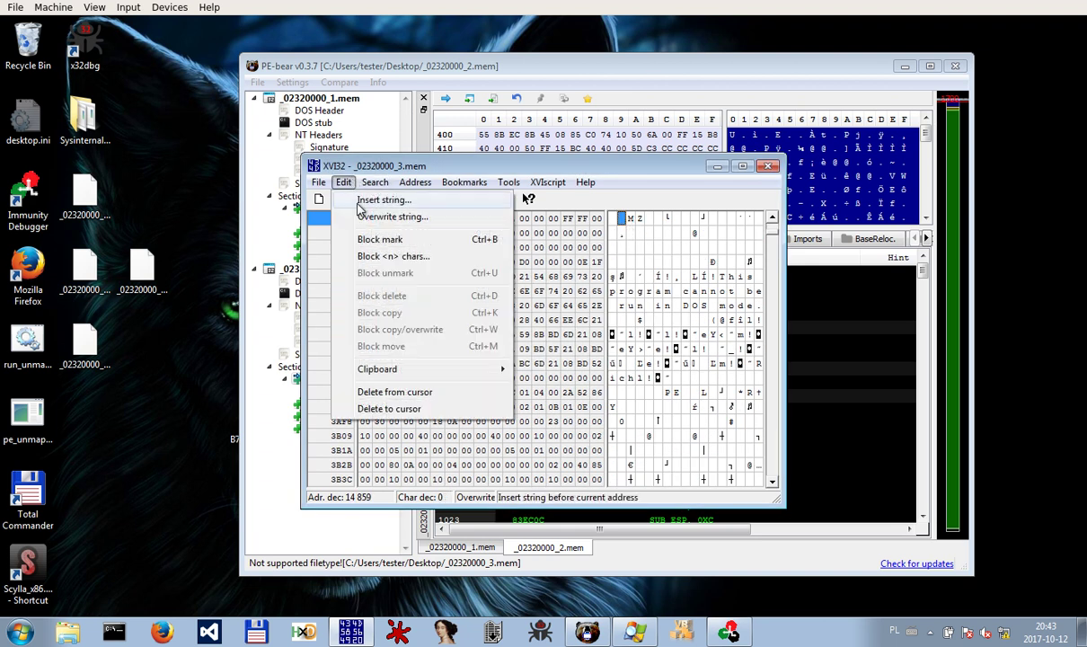
click(409, 408)
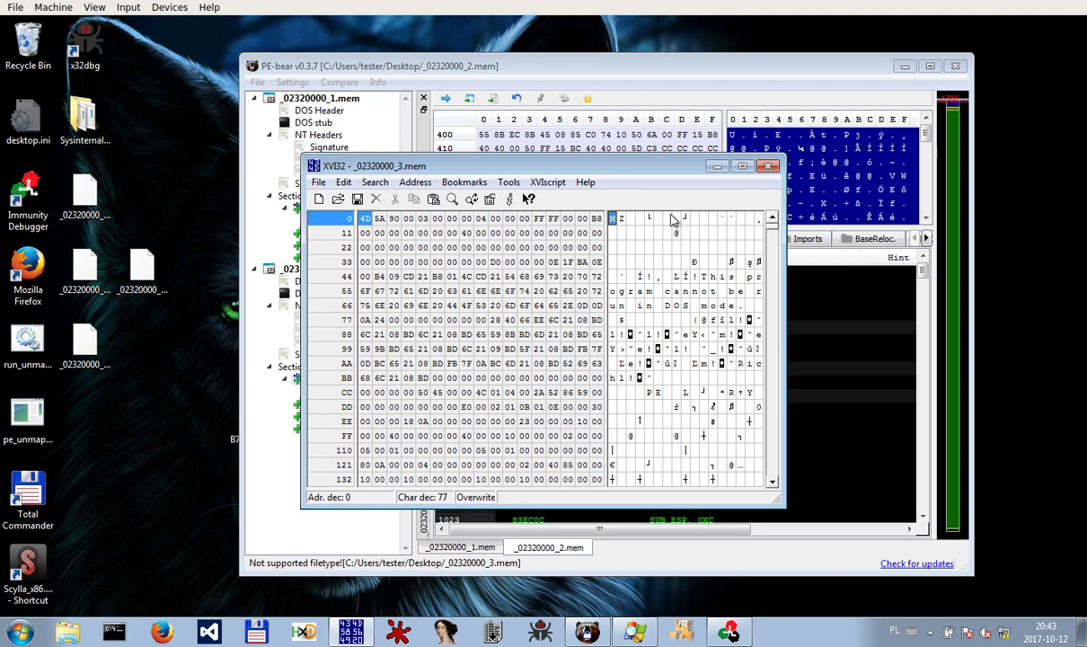
click(716, 167)
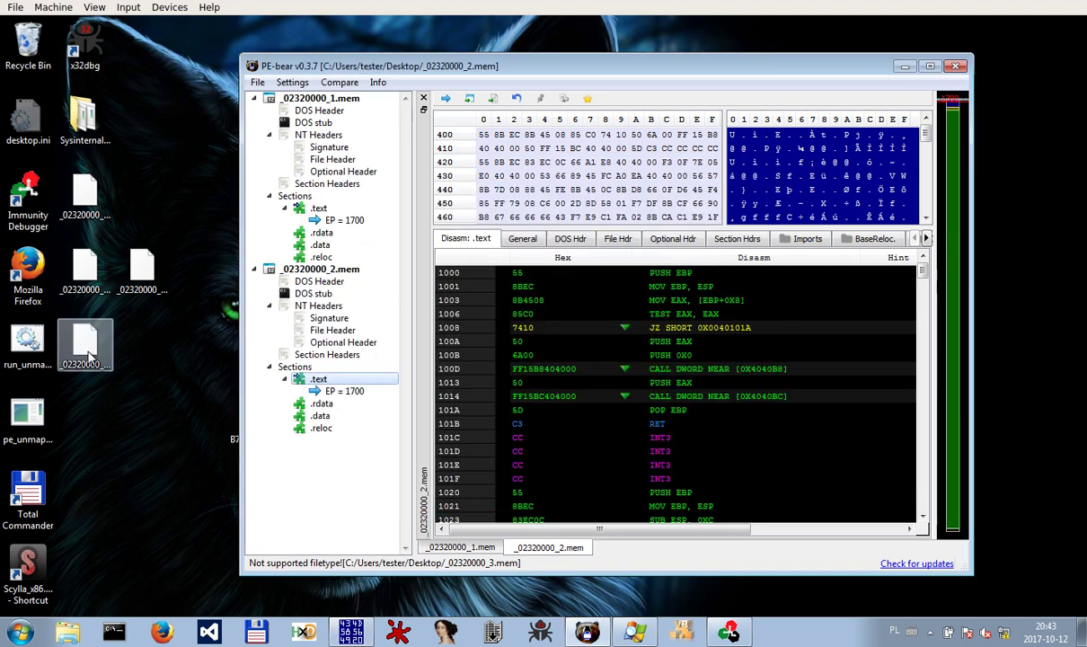
Load the trimmed _02320000_3.mem into PE-bear and set up a comparison of it against _02320000_2.mem
drag(86, 357, 287, 440)
click(339, 82)
click(358, 100)
click(340, 119)
click(365, 154)
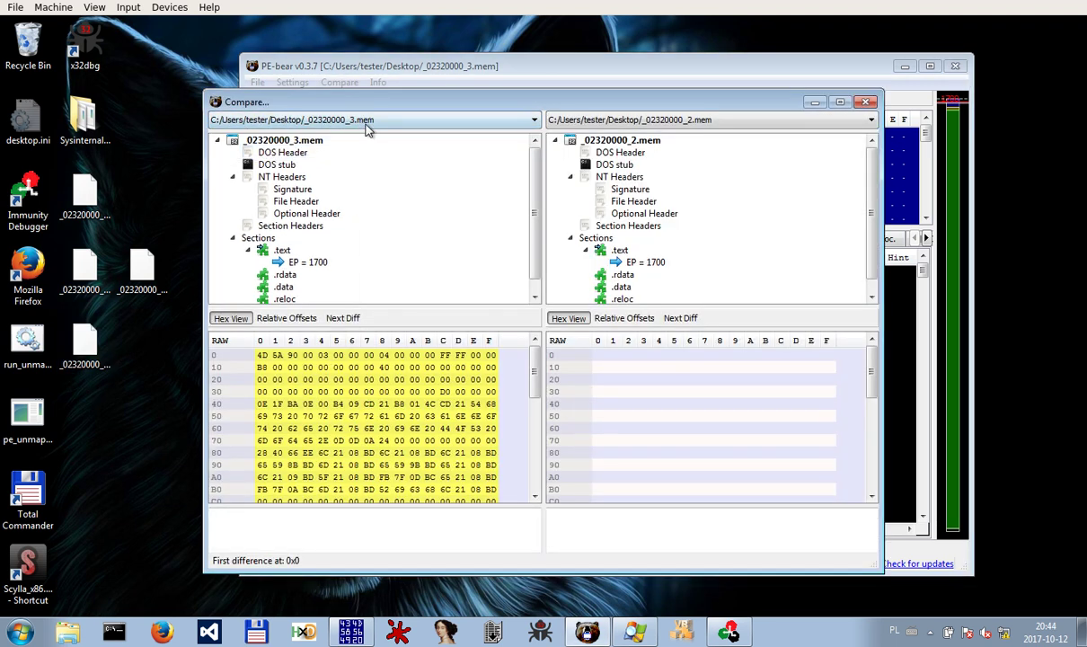
Compare the .rdata section, entry point and .text section of _02320000_3.mem with those of _02320000_2.mem
click(310, 274)
click(624, 274)
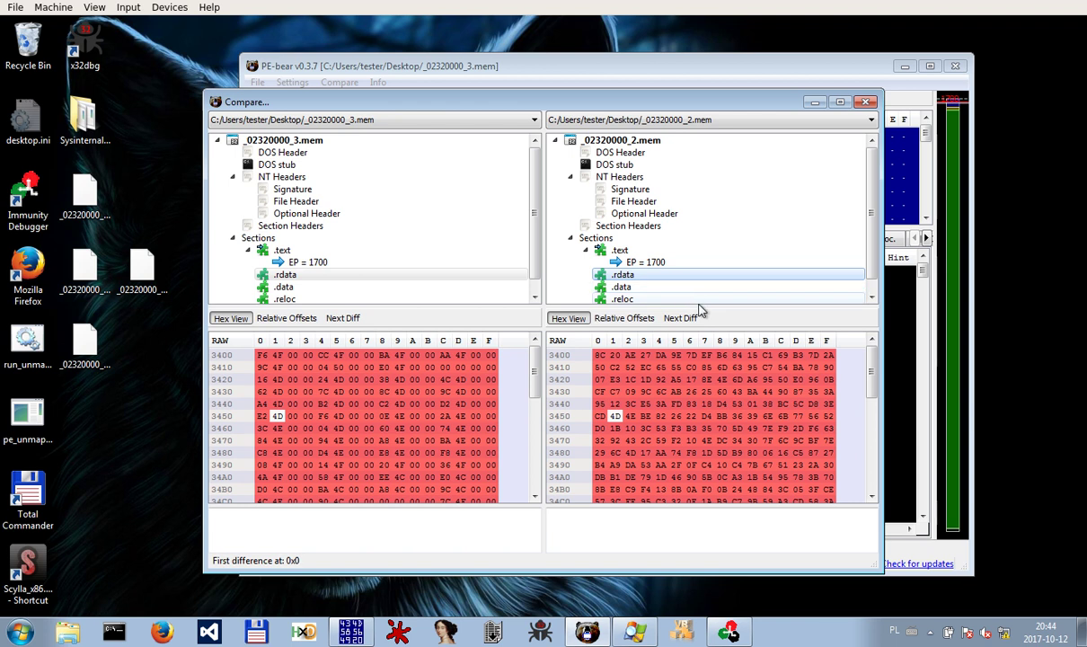
click(307, 262)
click(645, 262)
click(284, 251)
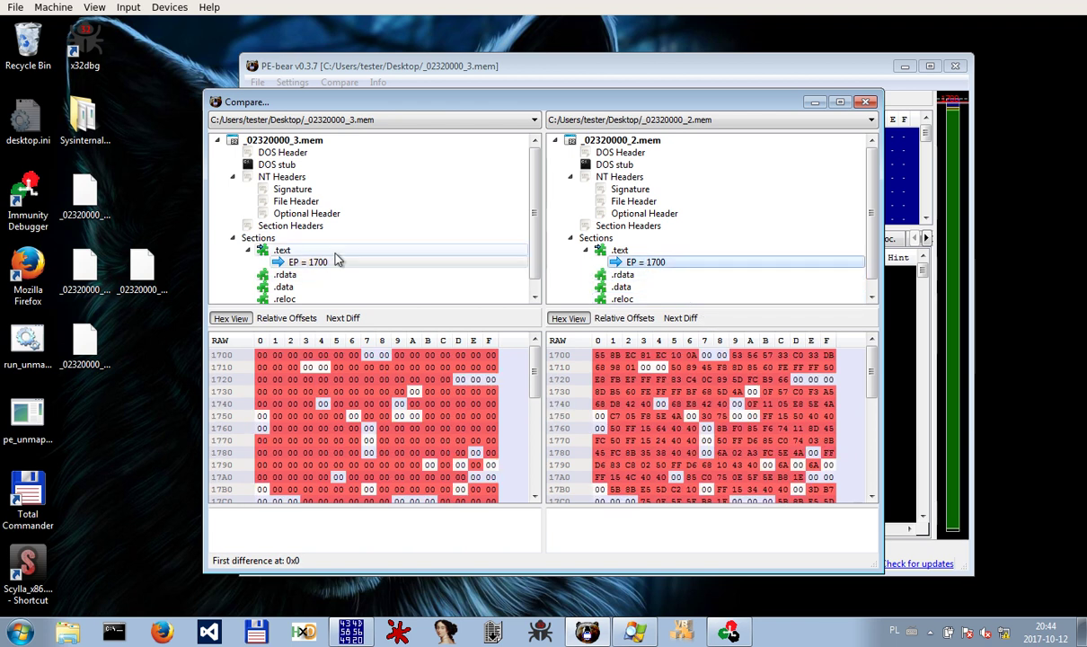
click(655, 251)
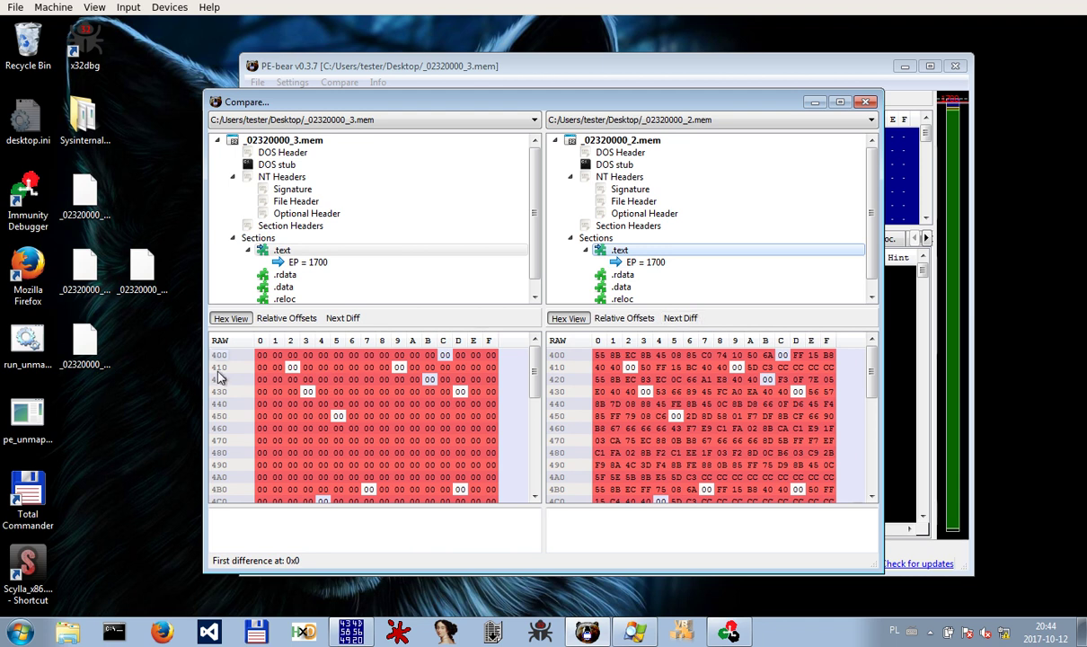
click(285, 274)
click(621, 274)
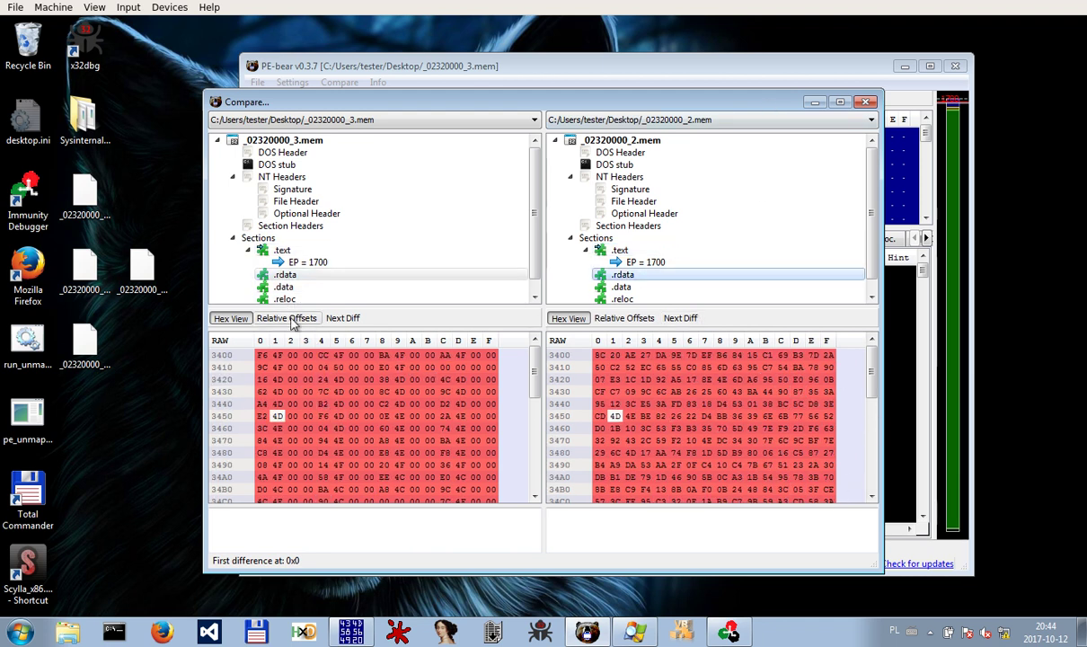
click(232, 319)
click(232, 319)
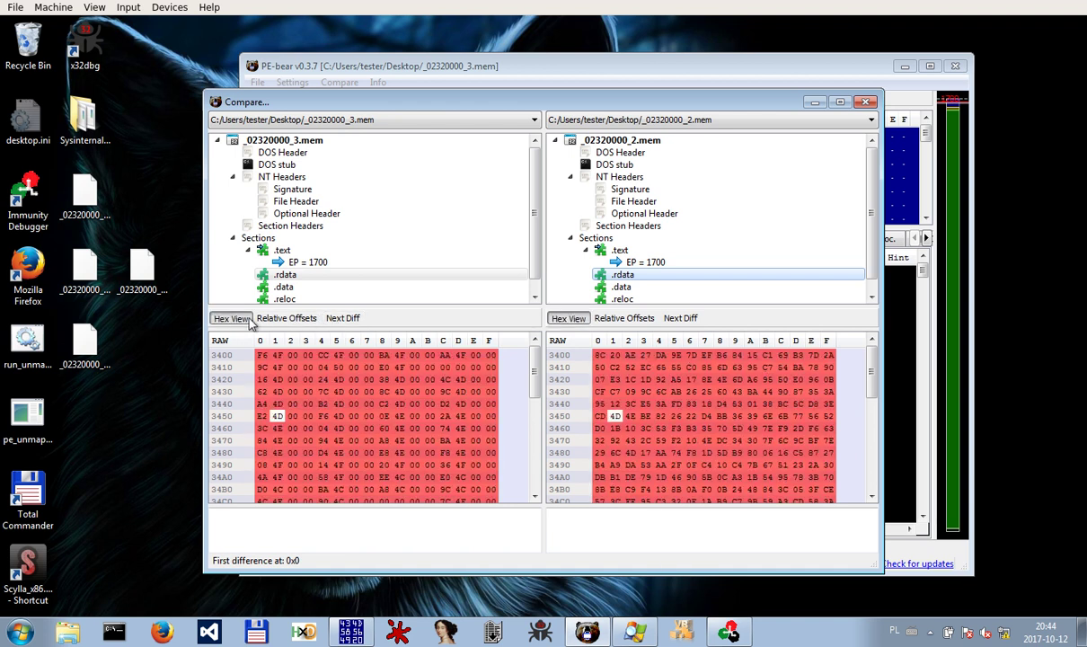
Close the comparison and save the .rdata section of _02320000_3.mem to the Desktop as _02320000_3.mem[.rdata]
click(864, 103)
scroll(342, 503, down, 2)
right_click(335, 517)
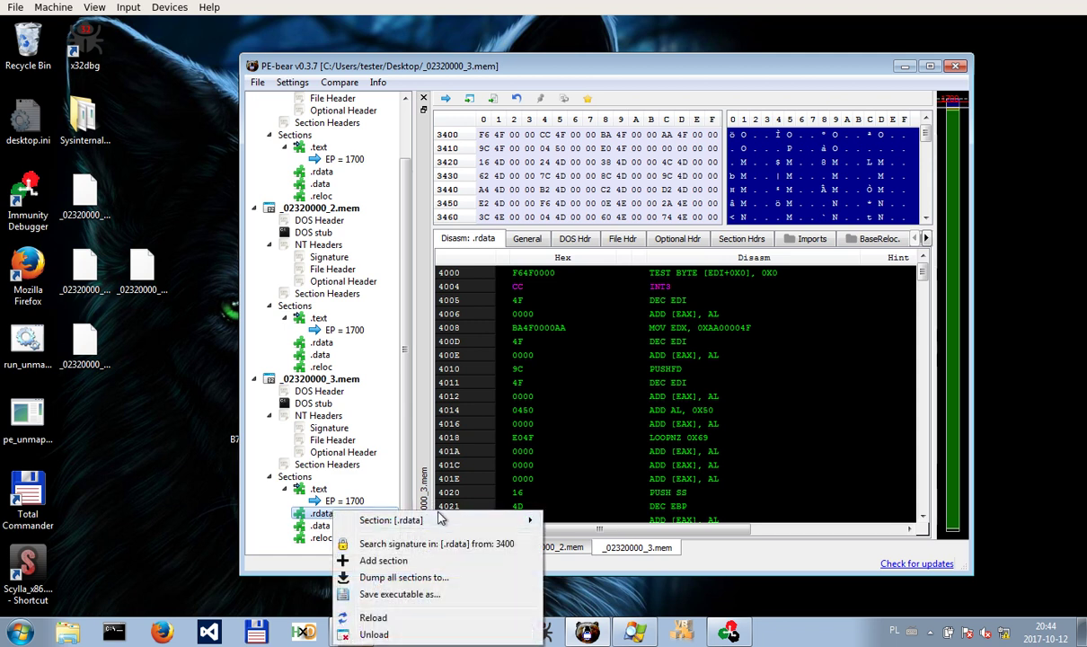
mouse_move(445, 520)
click(599, 522)
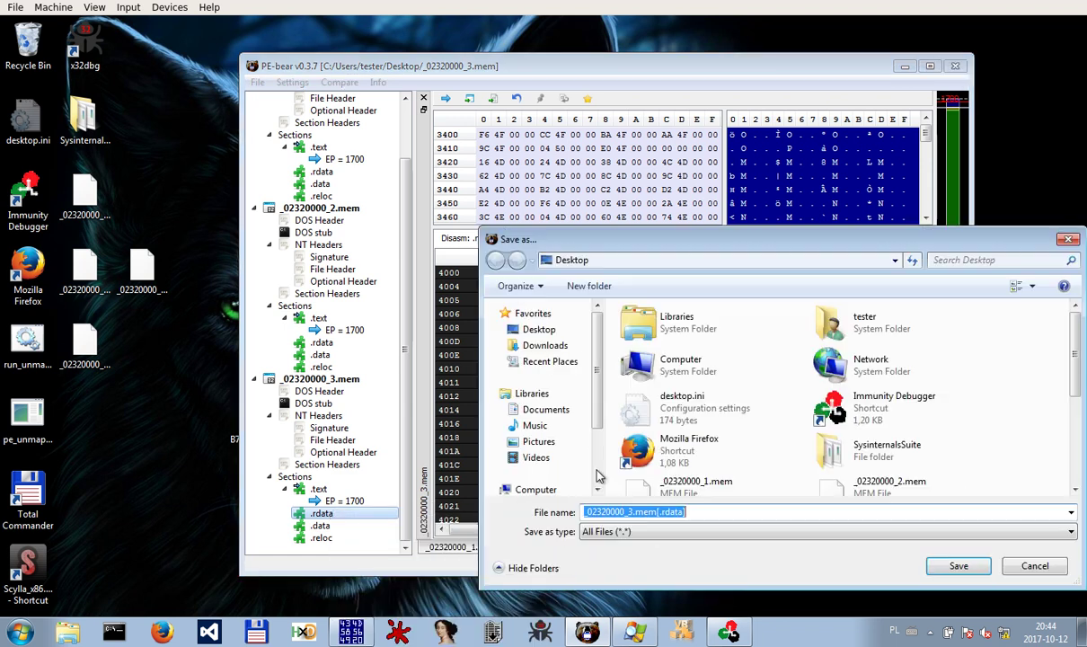
click(956, 566)
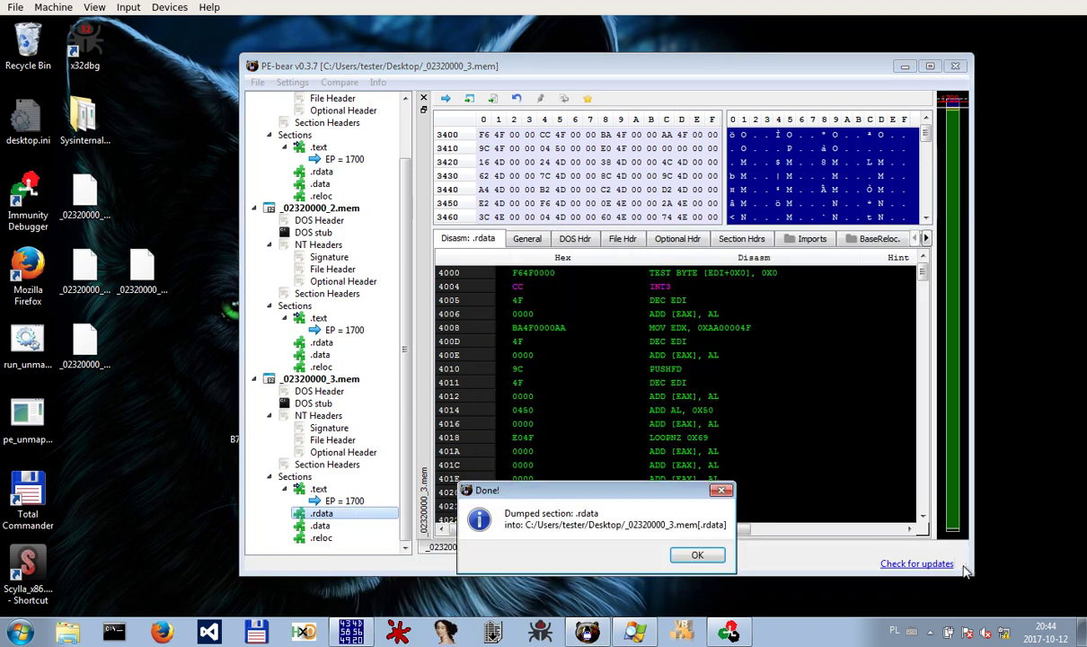
click(698, 554)
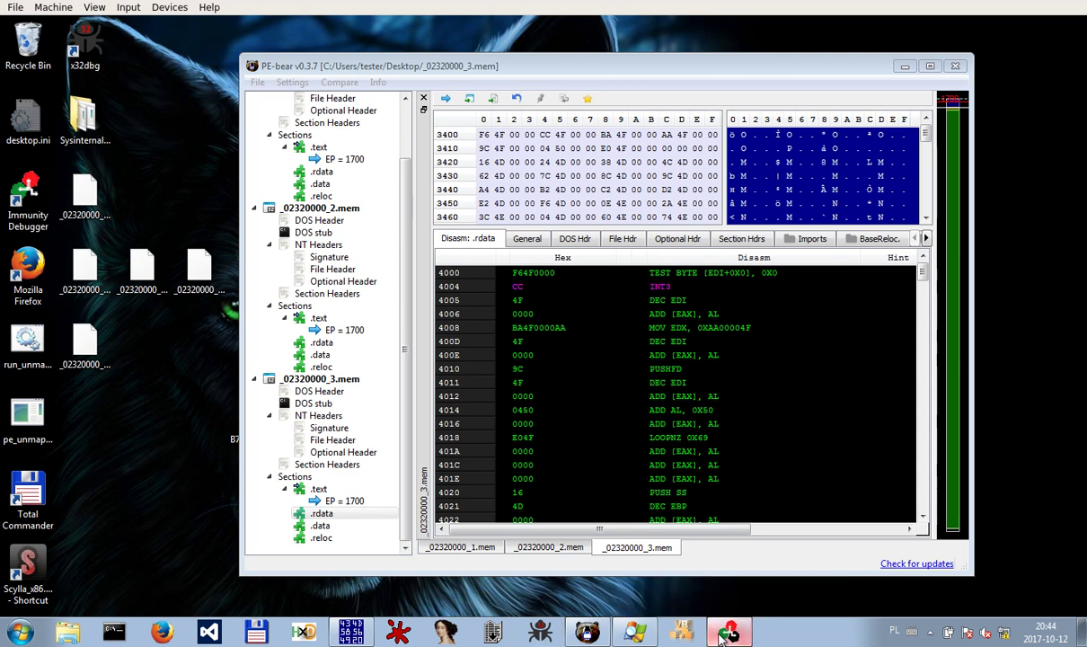
Resume B761.tmp.exe in Immunity Debugger to the following WriteProcessMemory breakpoint and follow the call's Buffer argument in the dump
key(alt+Tab)
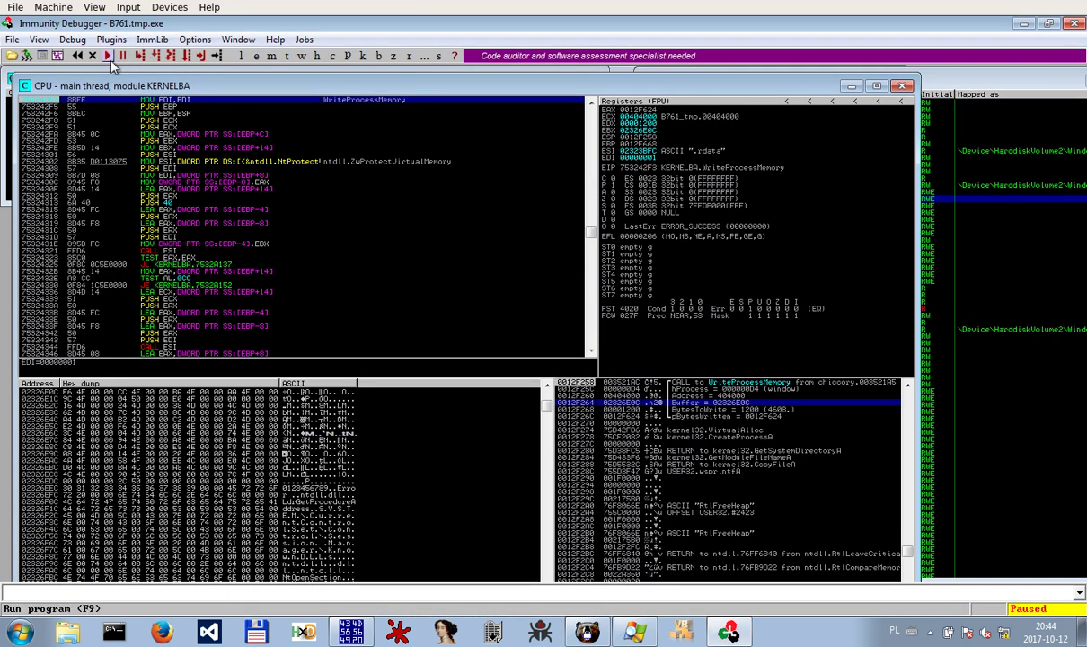
click(109, 60)
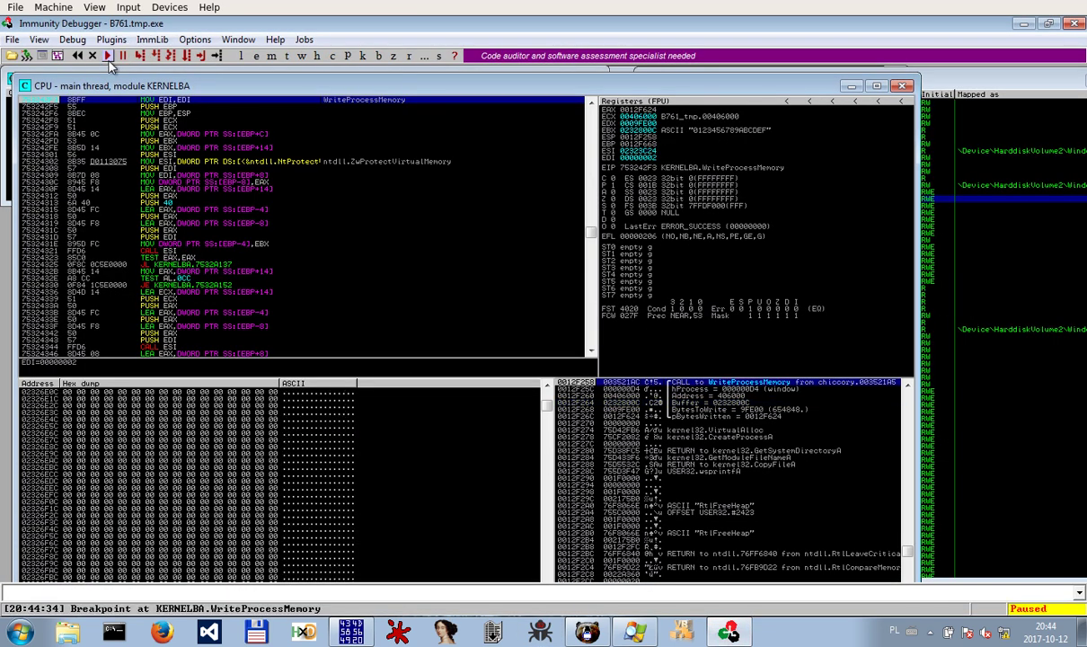
right_click(736, 404)
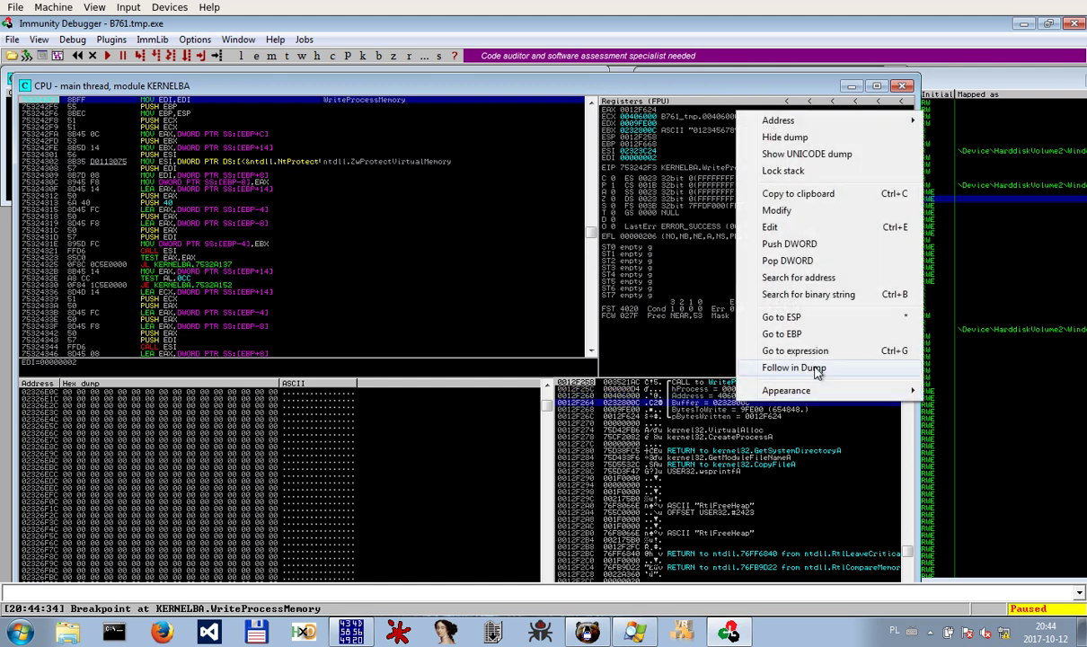
click(794, 367)
Save the memory block containing the buffer to the Desktop as _02320000_4.mem
right_click(229, 422)
mouse_move(298, 248)
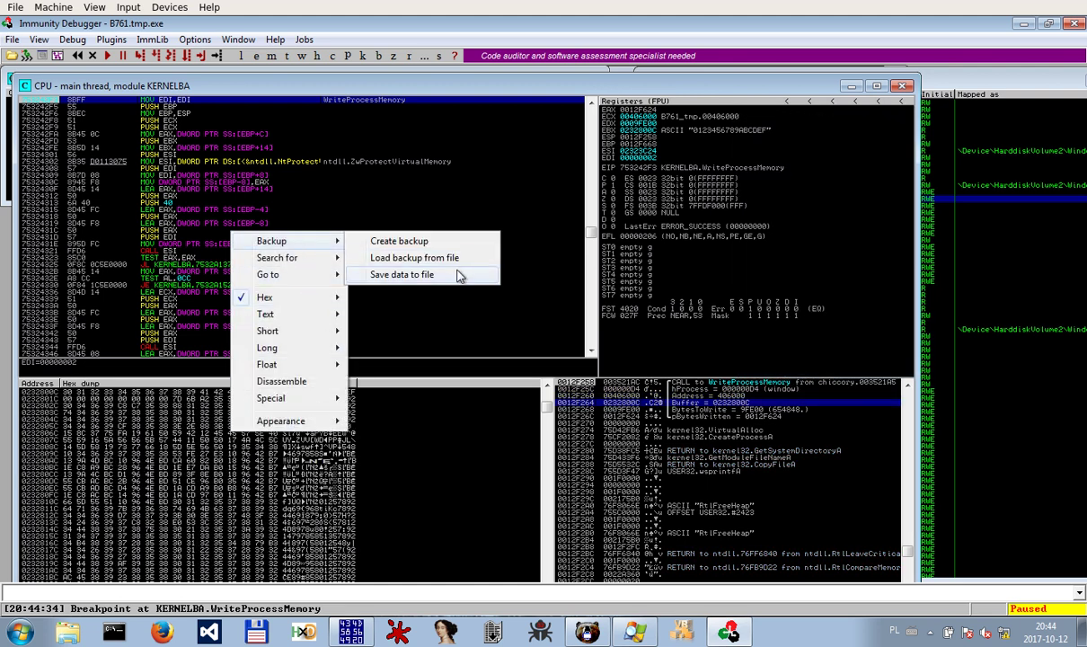
click(456, 274)
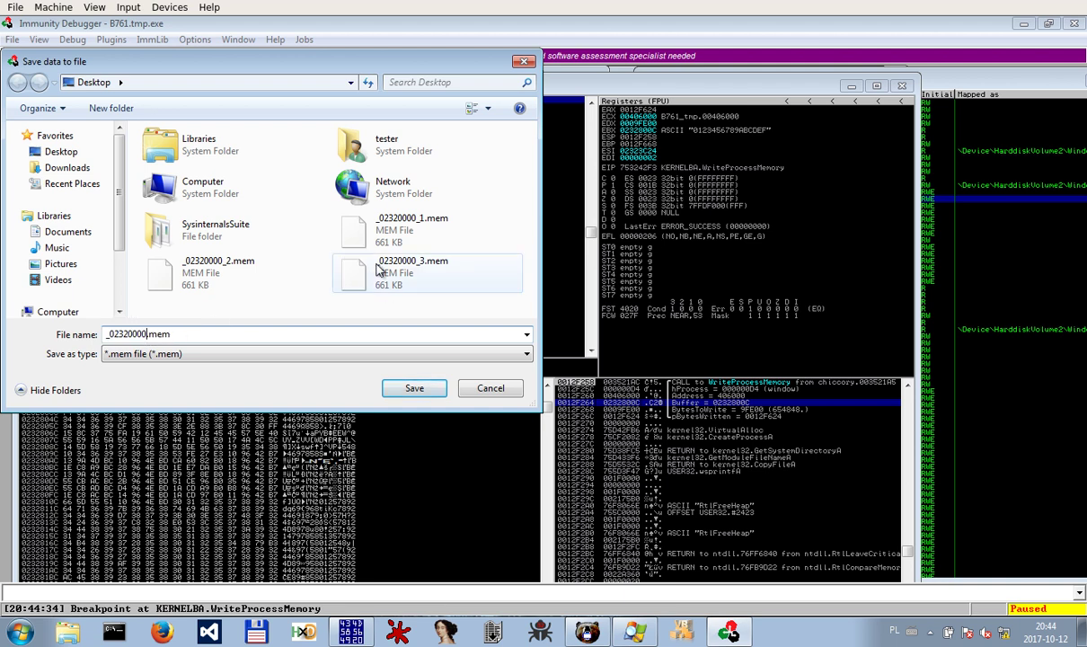
text(_4)
click(438, 386)
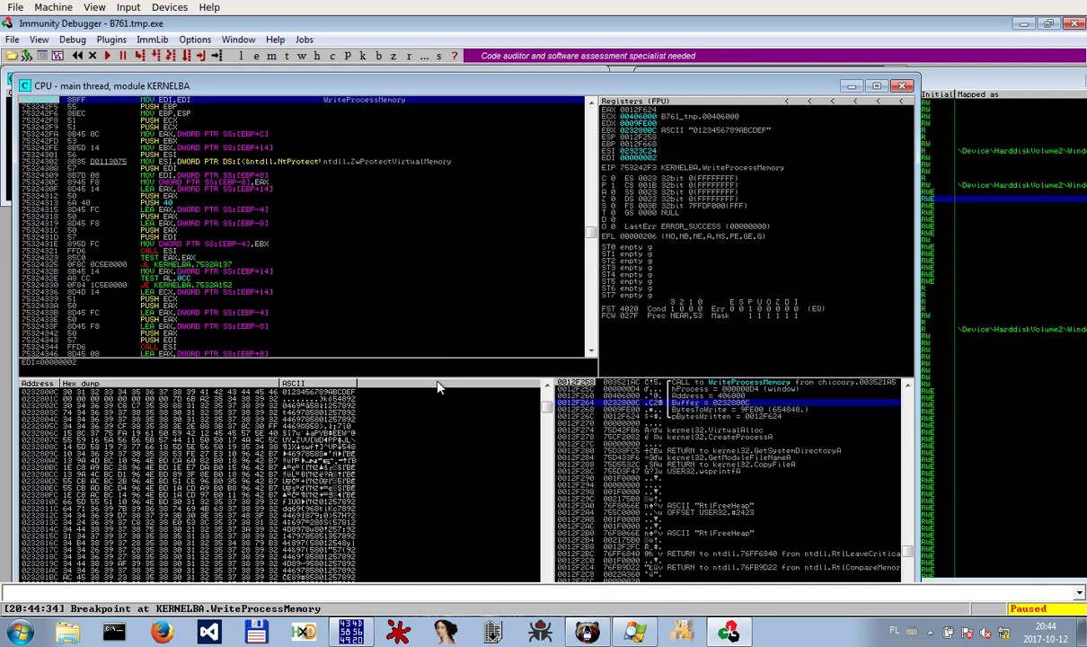
Open _02320000_4.mem in XVI32, find the MZ header, delete all bytes before it and save the file
click(1024, 23)
click(350, 631)
click(86, 445)
drag(83, 444, 665, 420)
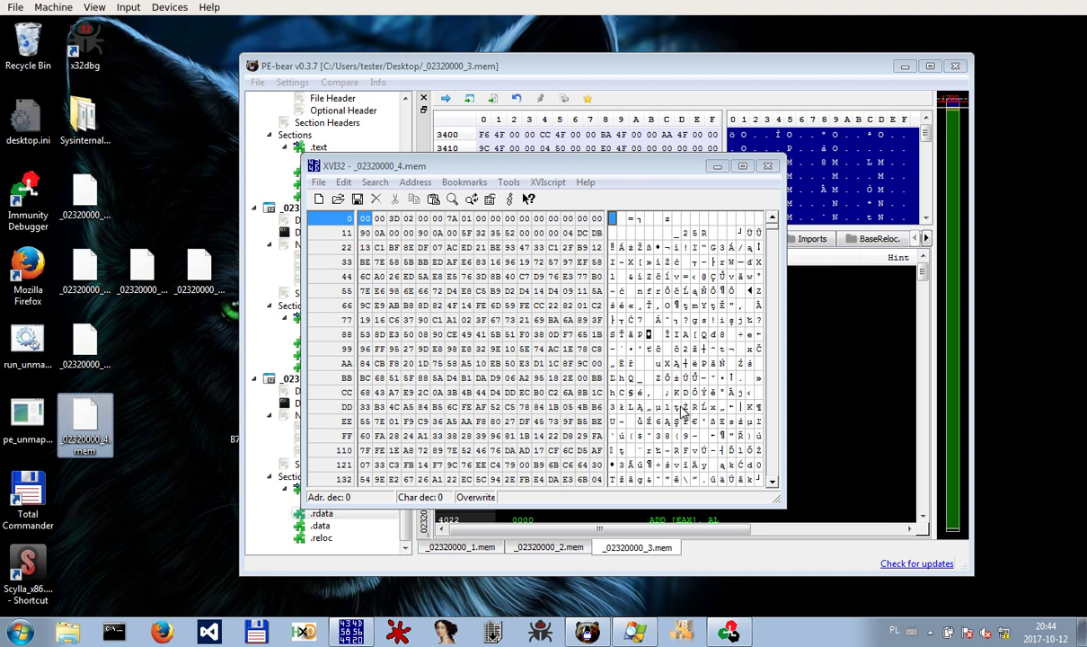
click(368, 182)
click(382, 203)
click(437, 411)
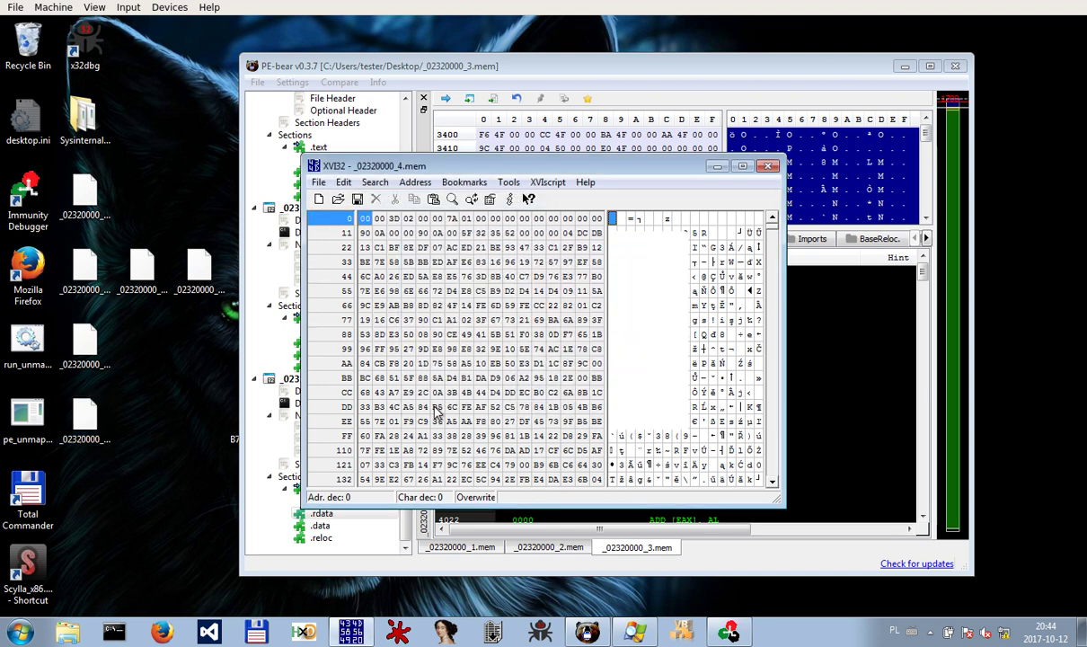
click(343, 181)
click(361, 406)
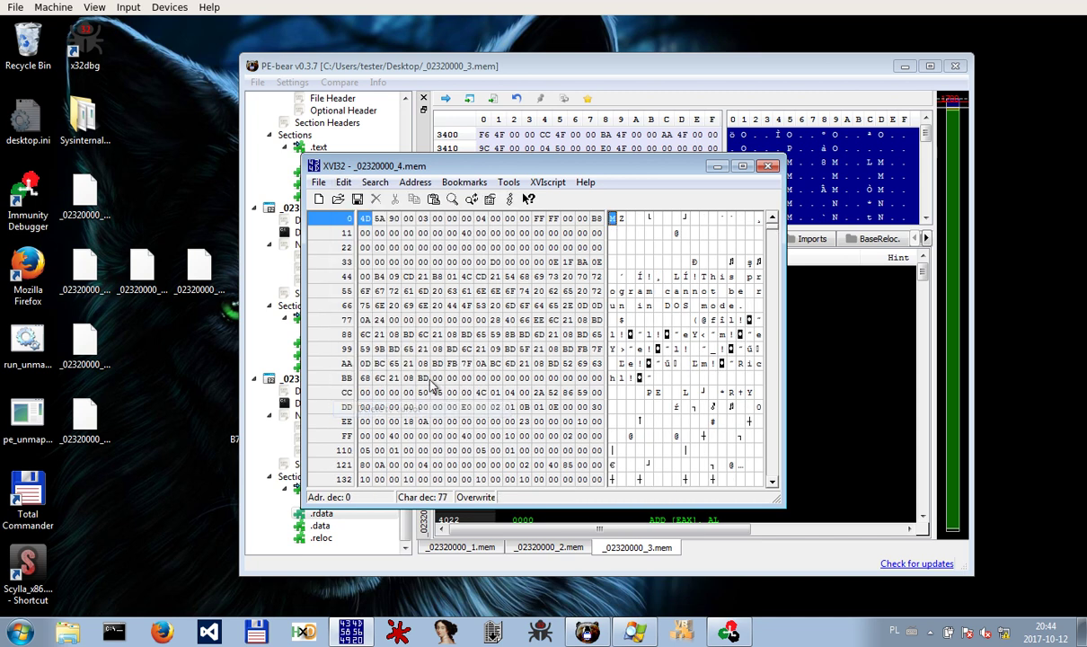
drag(393, 173, 659, 142)
Load the trimmed _02320000_4.mem into PE-bear and display its .data section
key(Down)
key(Down)
key(Down)
key(Down)
key(Down)
drag(83, 434, 454, 463)
click(408, 422)
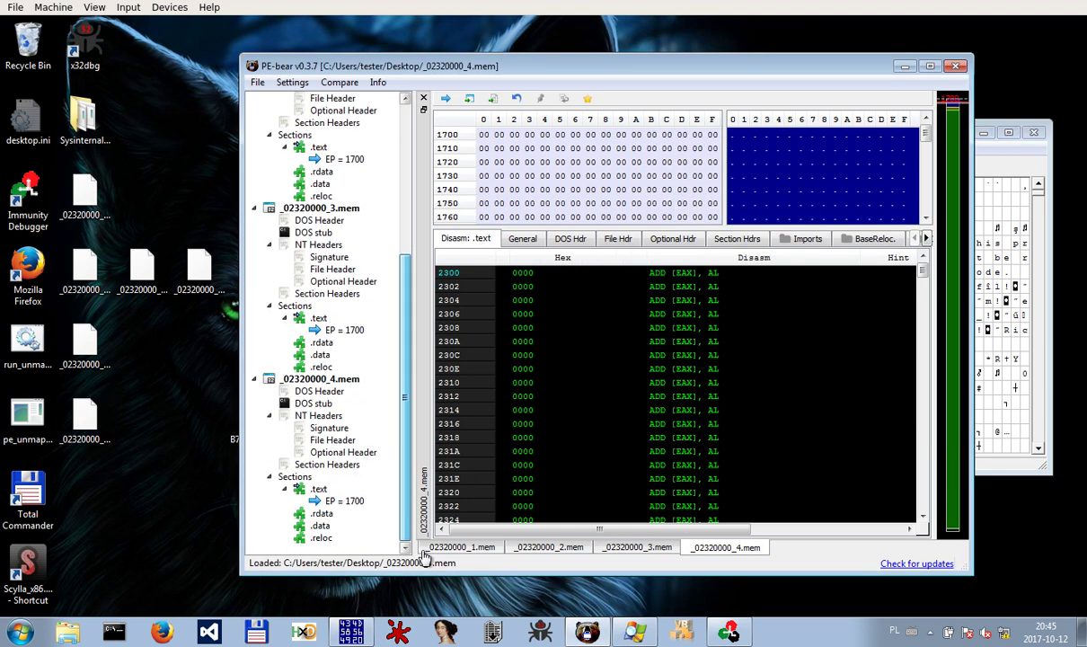
click(321, 526)
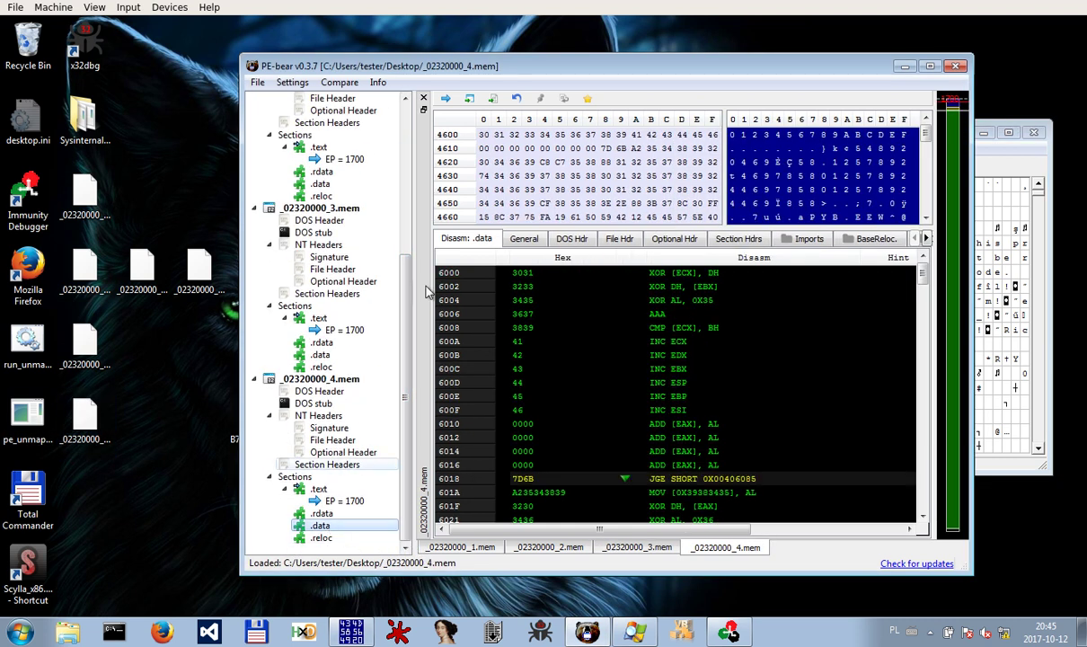
Compare the .rdata and .data sections of _02320000_4.mem with those of _02320000_3.mem
click(340, 82)
click(295, 121)
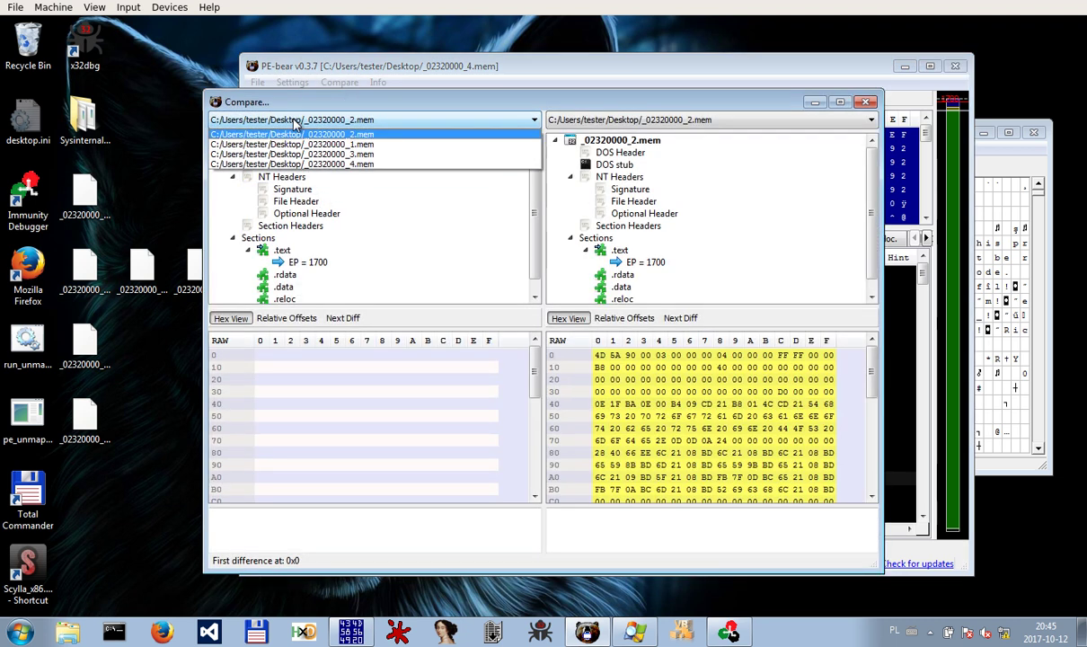
click(294, 165)
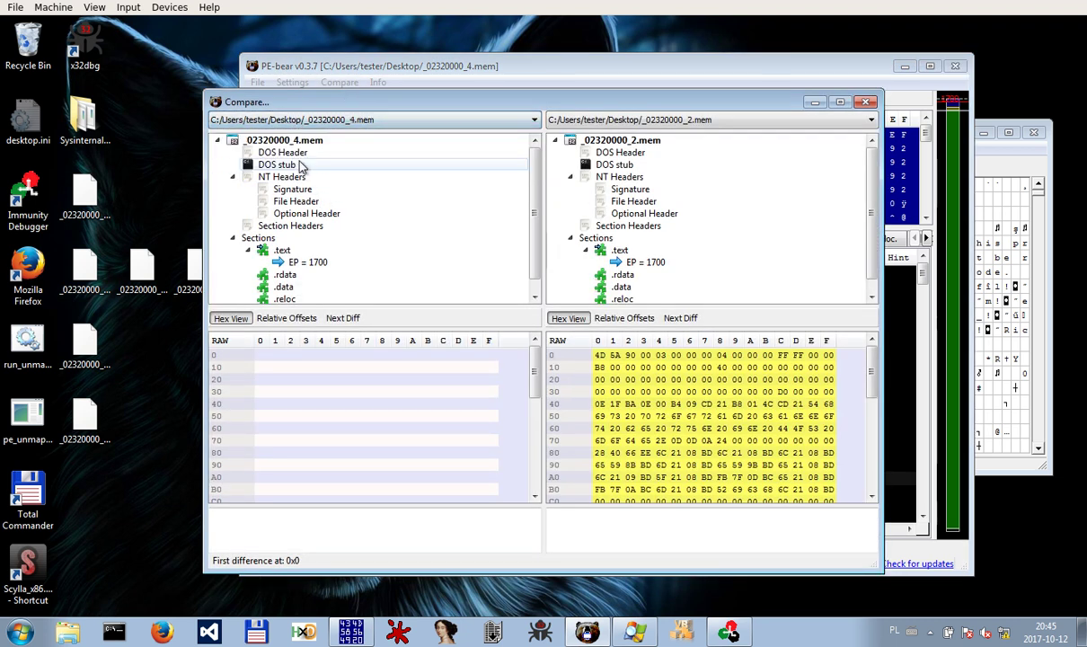
click(662, 120)
click(662, 155)
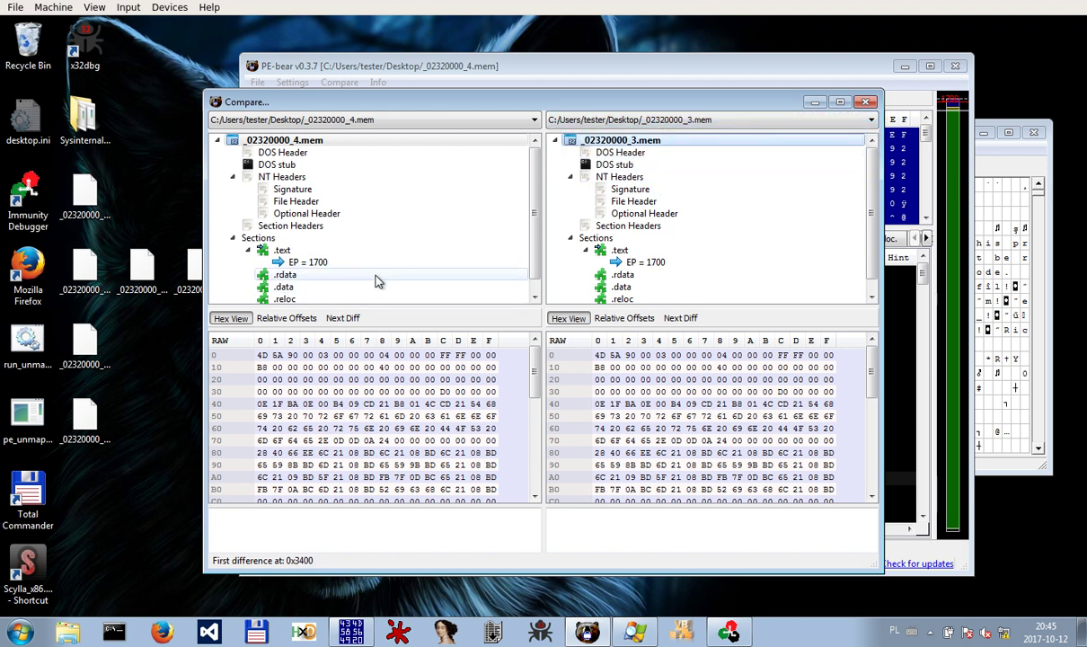
click(364, 274)
click(647, 275)
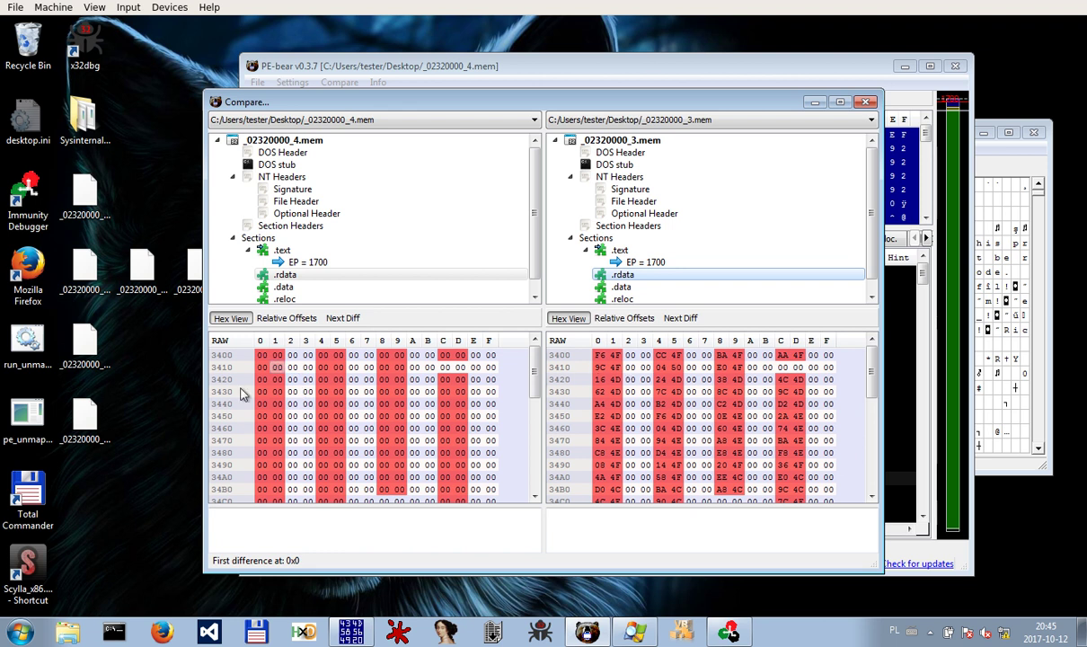
click(410, 287)
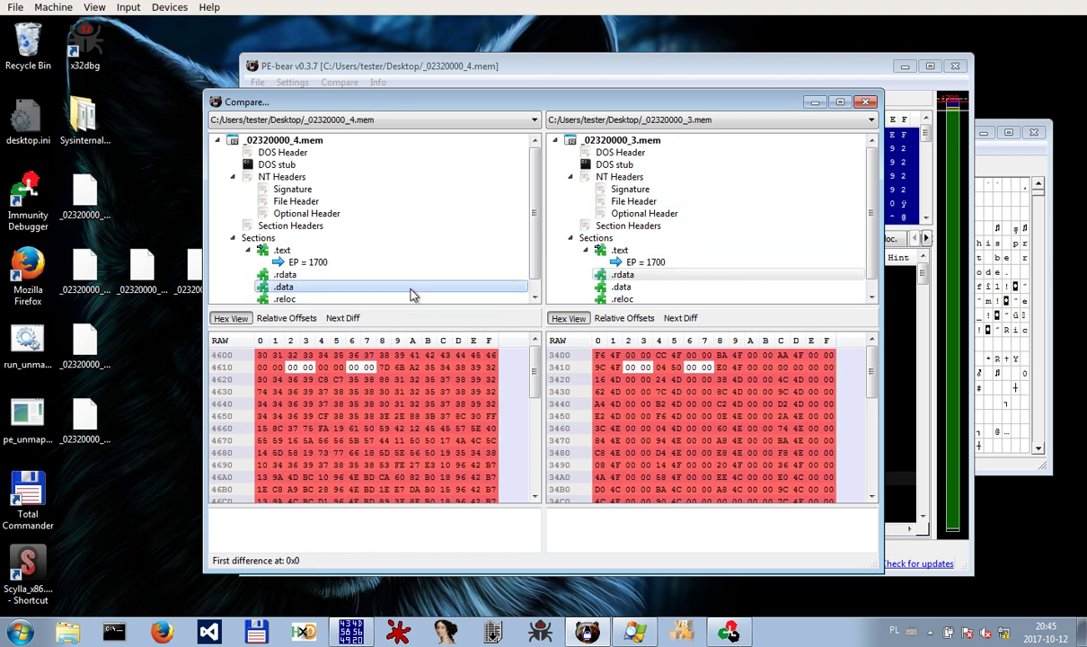
click(650, 286)
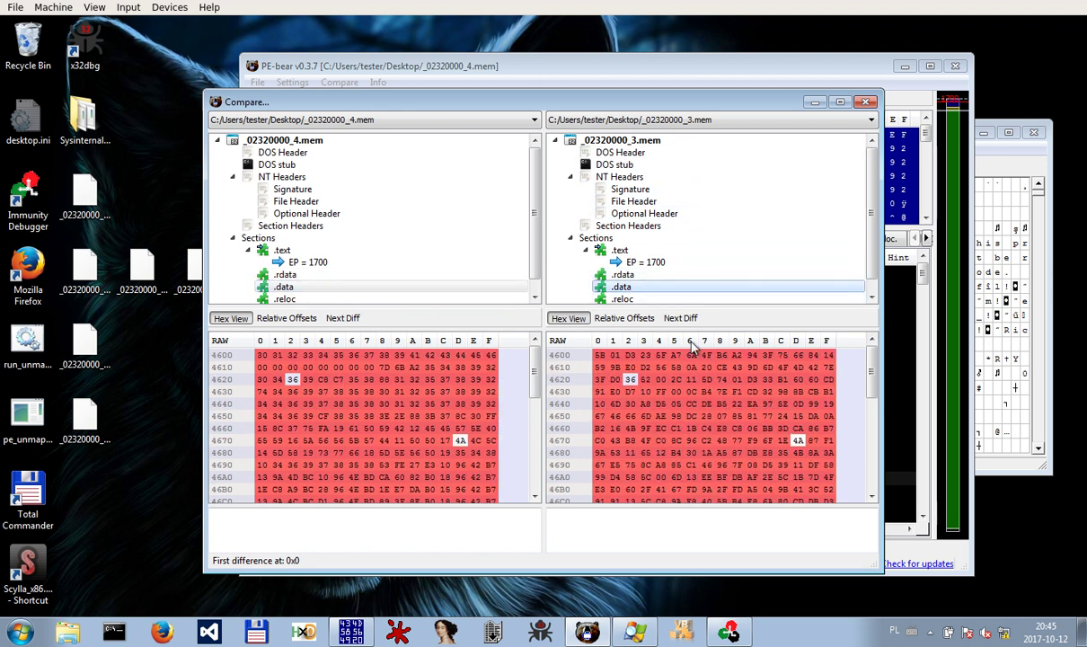
click(240, 320)
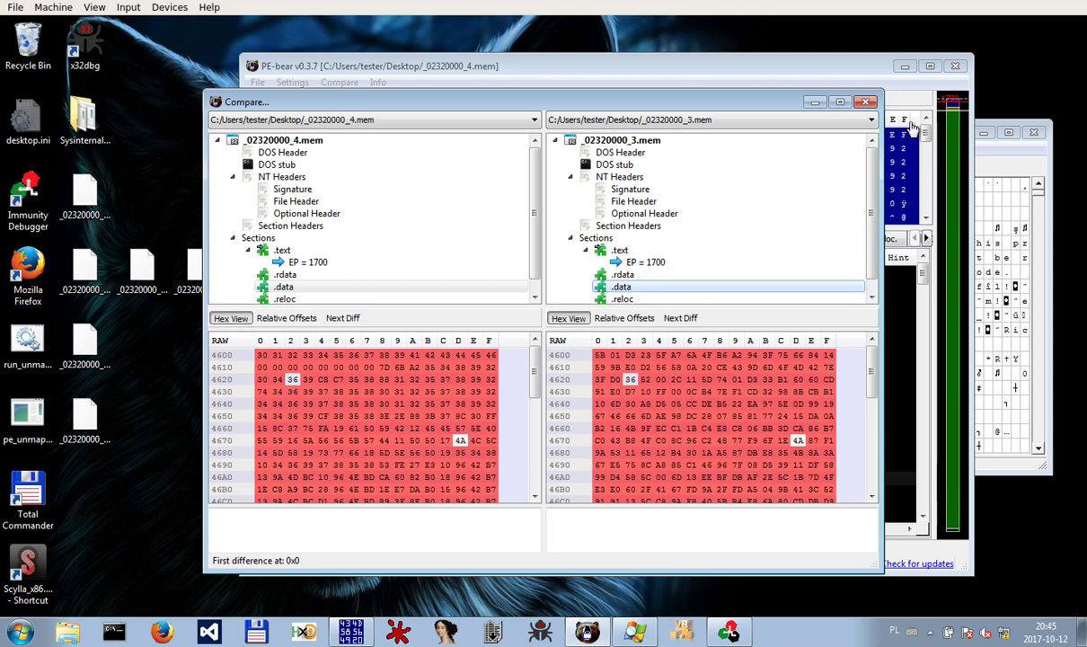
click(865, 101)
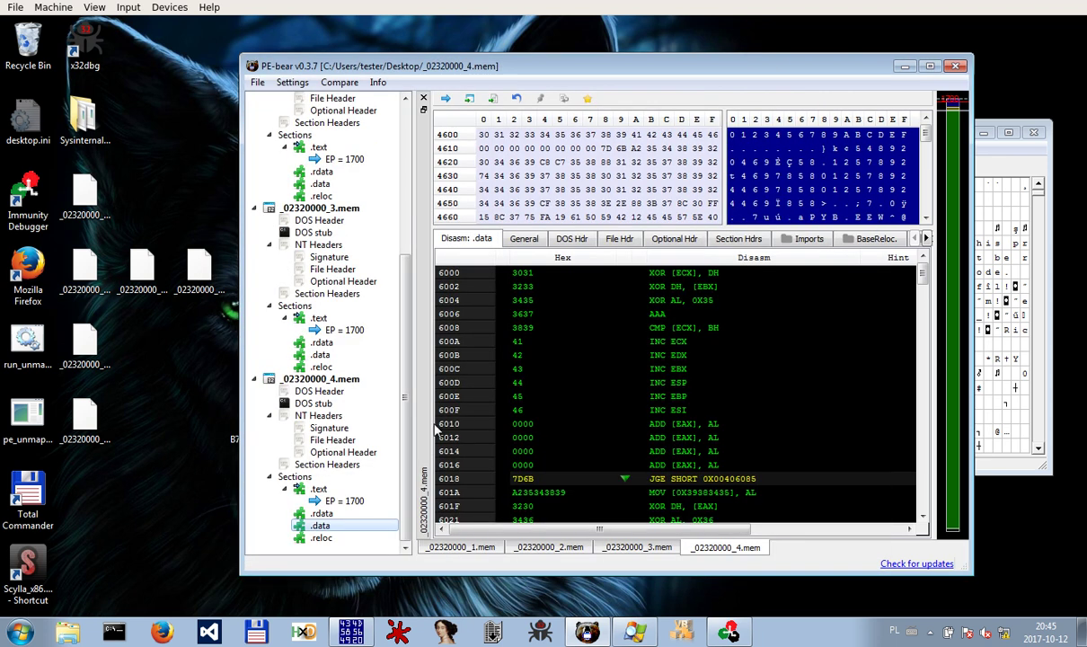
right_click(323, 526)
mouse_move(437, 403)
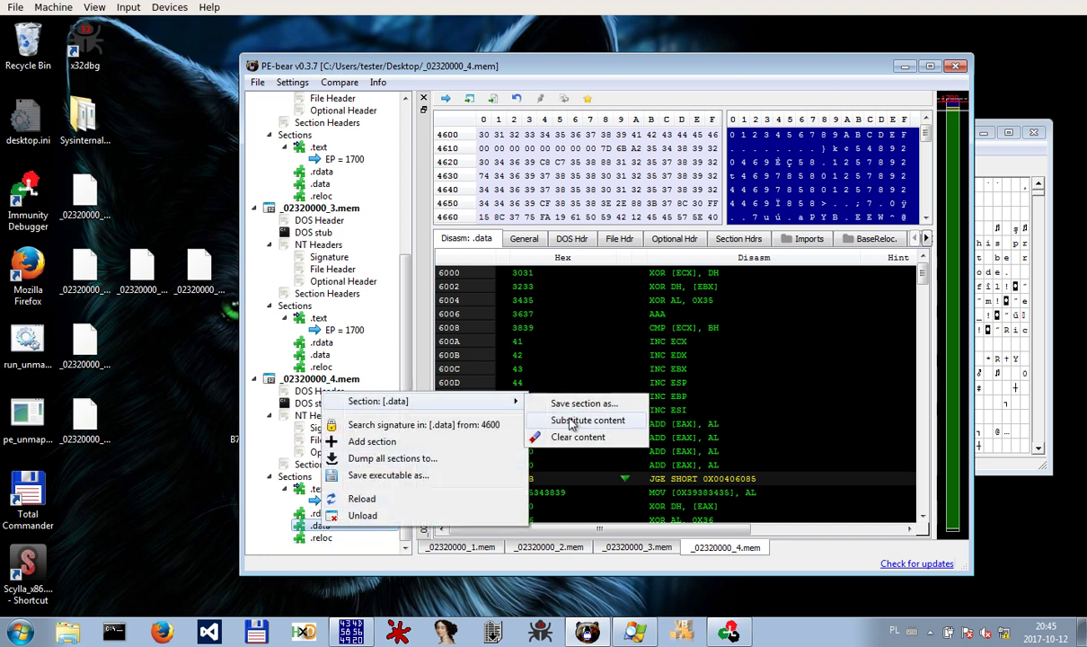
click(567, 407)
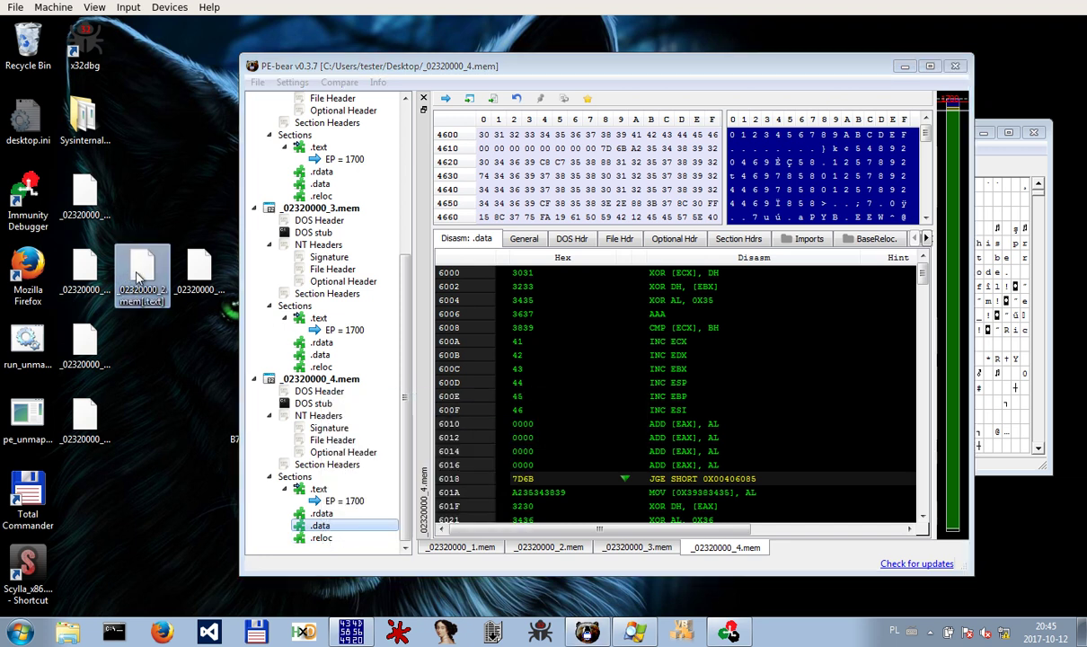
click(321, 528)
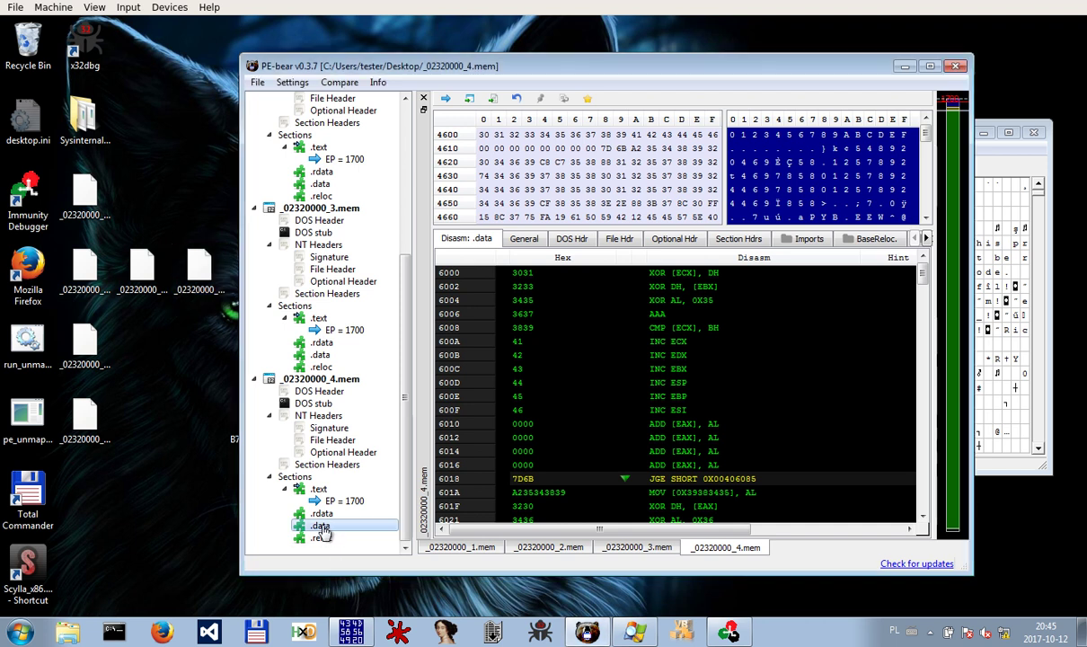
Save the .data section of _02320000_4.mem to the Desktop and move the PE-bear window aside to uncover the desktop files
right_click(322, 527)
mouse_move(388, 409)
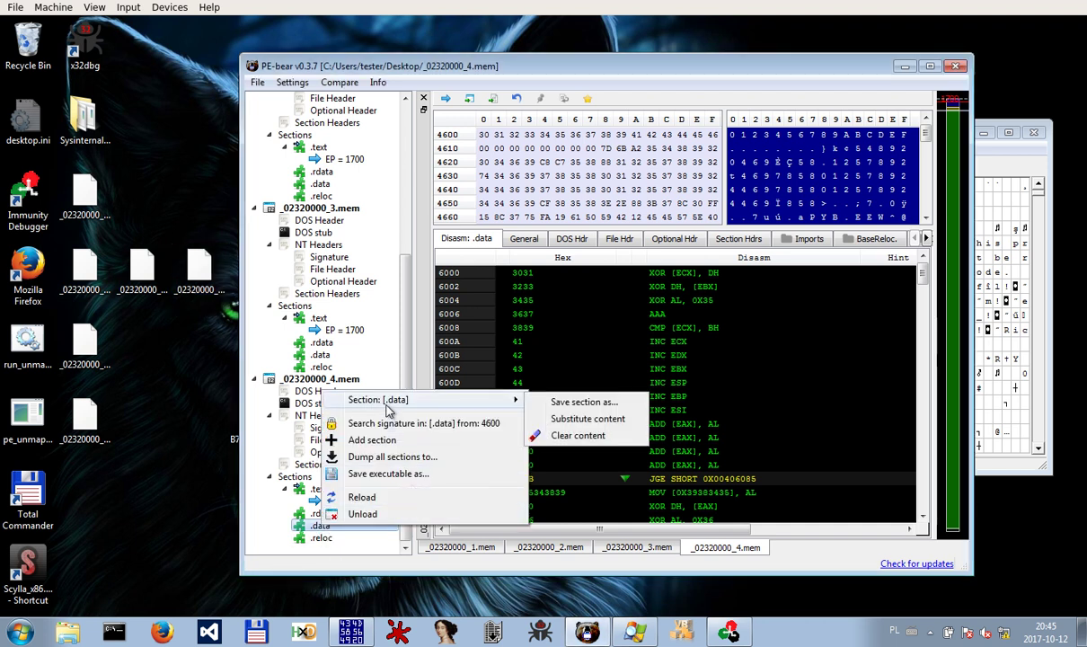
click(610, 403)
click(960, 566)
click(680, 435)
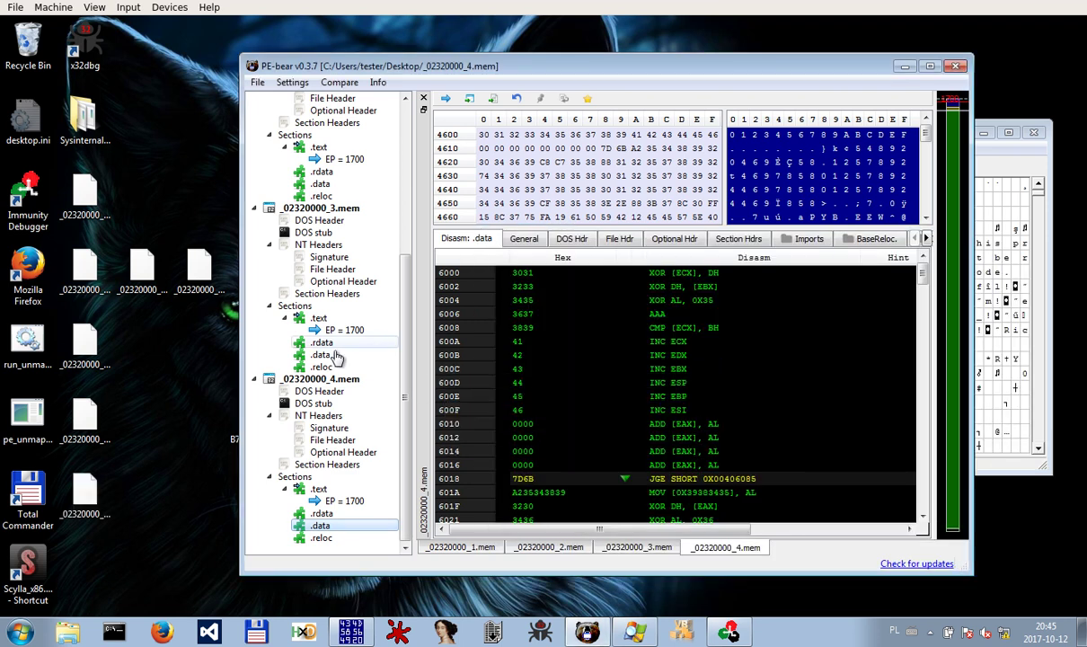
drag(528, 72, 731, 63)
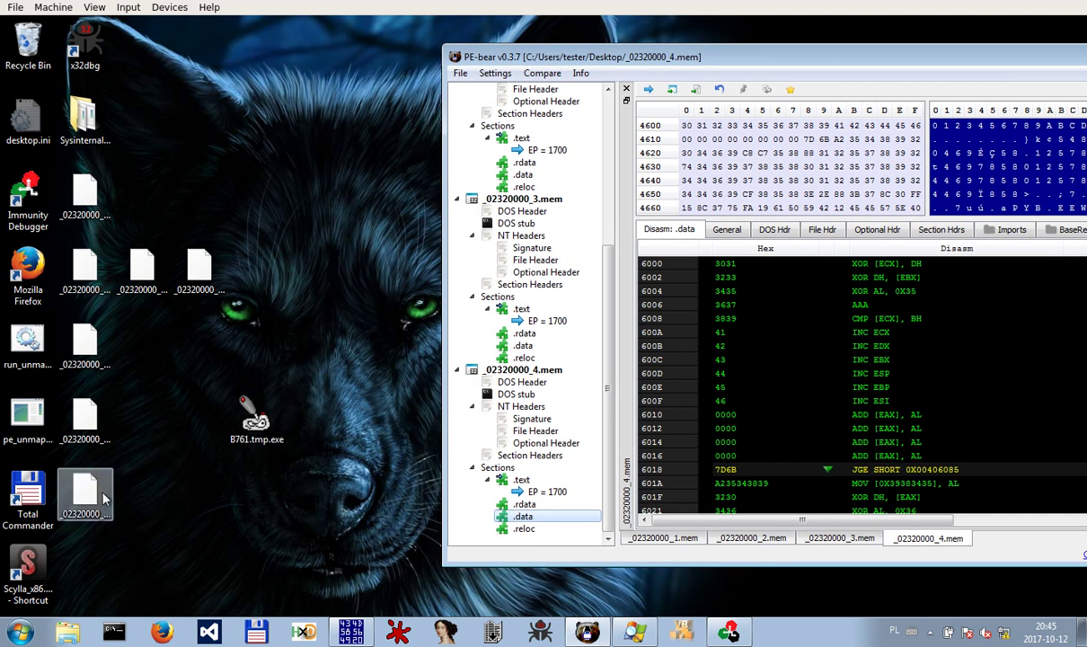
Line up the saved _02320000_4.mem[.data] file with the other saved section files on the desktop
drag(103, 499, 244, 274)
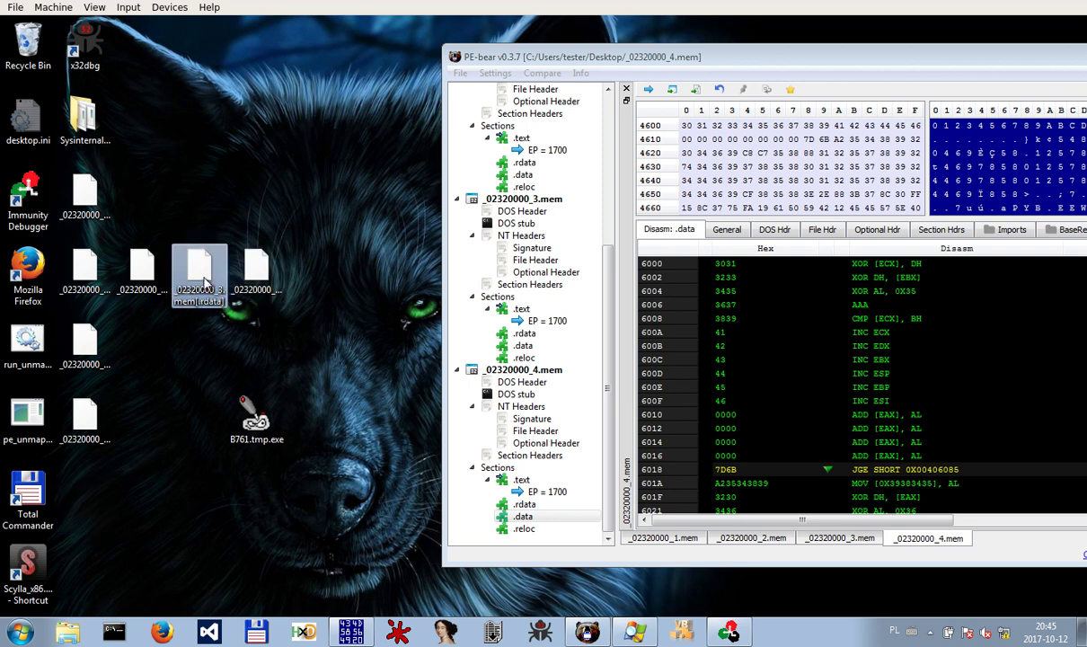
click(257, 270)
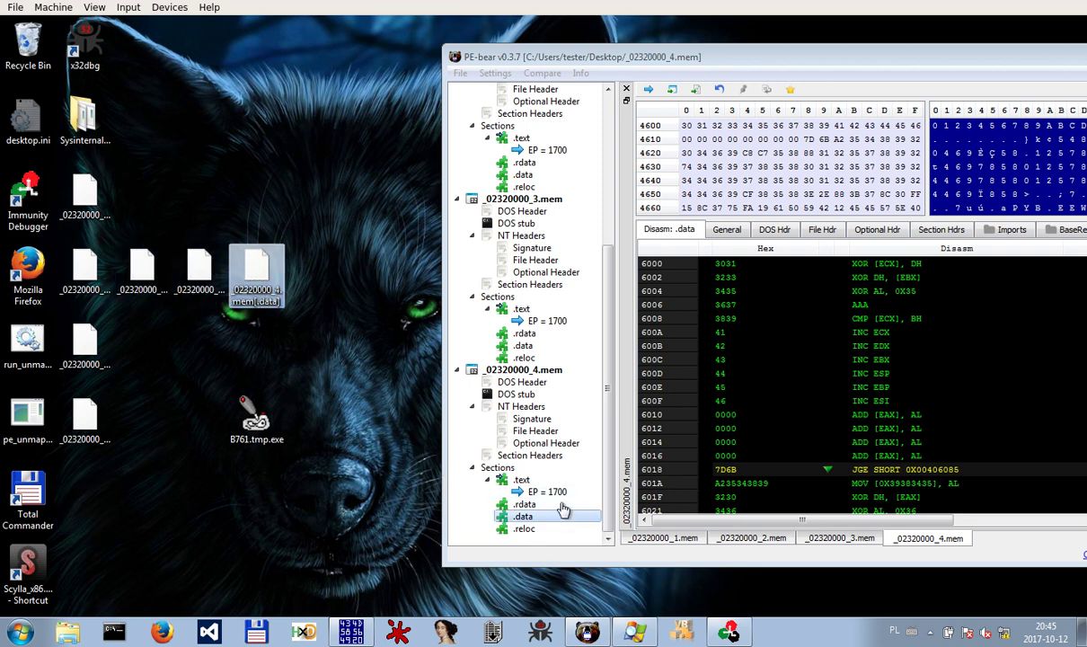
Switch to Immunity Debugger, resume B761.tmp.exe to the next WriteProcessMemory breakpoint and follow the Buffer argument in the dump
click(685, 631)
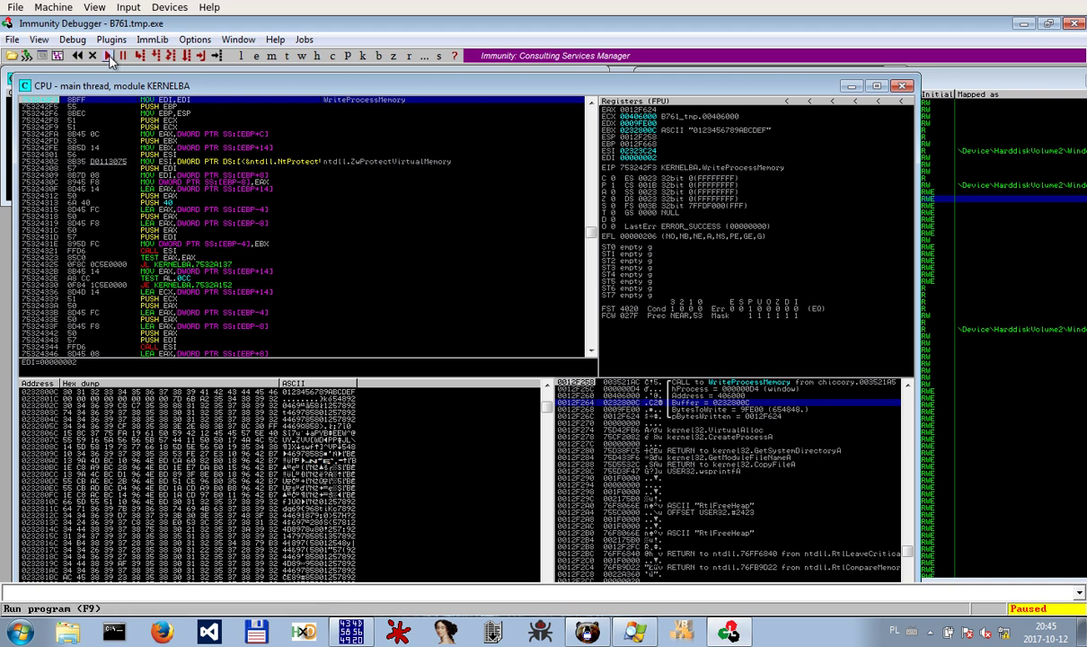
click(109, 56)
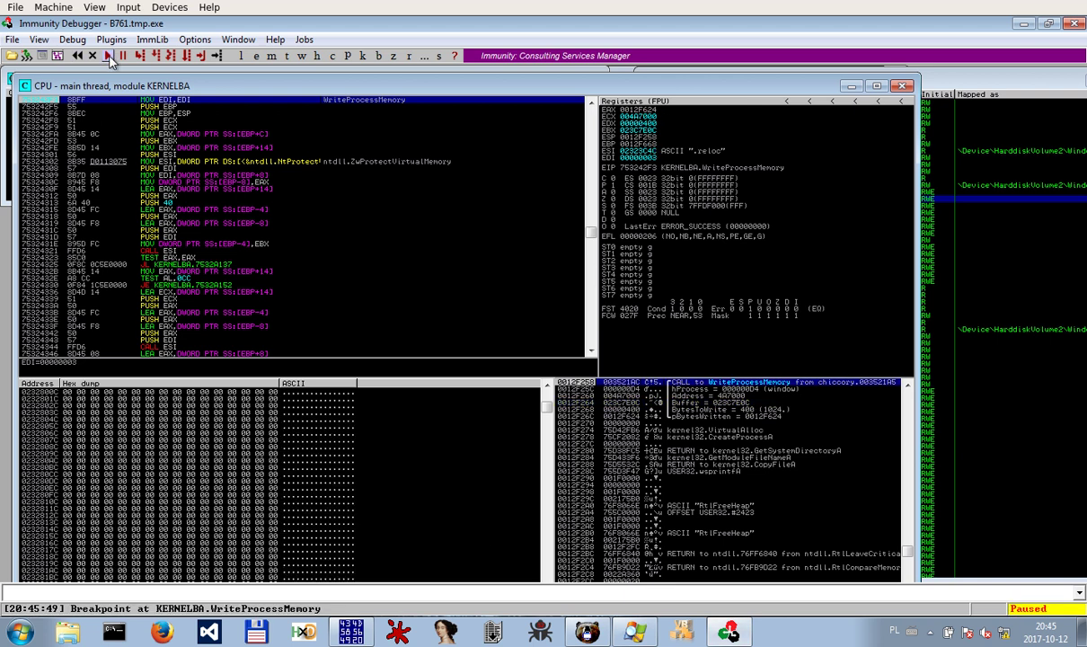
click(729, 401)
right_click(738, 402)
click(824, 369)
Save the dumped memory region containing the buffer to the Desktop as _02320000_5.mem
right_click(238, 402)
mouse_move(288, 226)
click(419, 260)
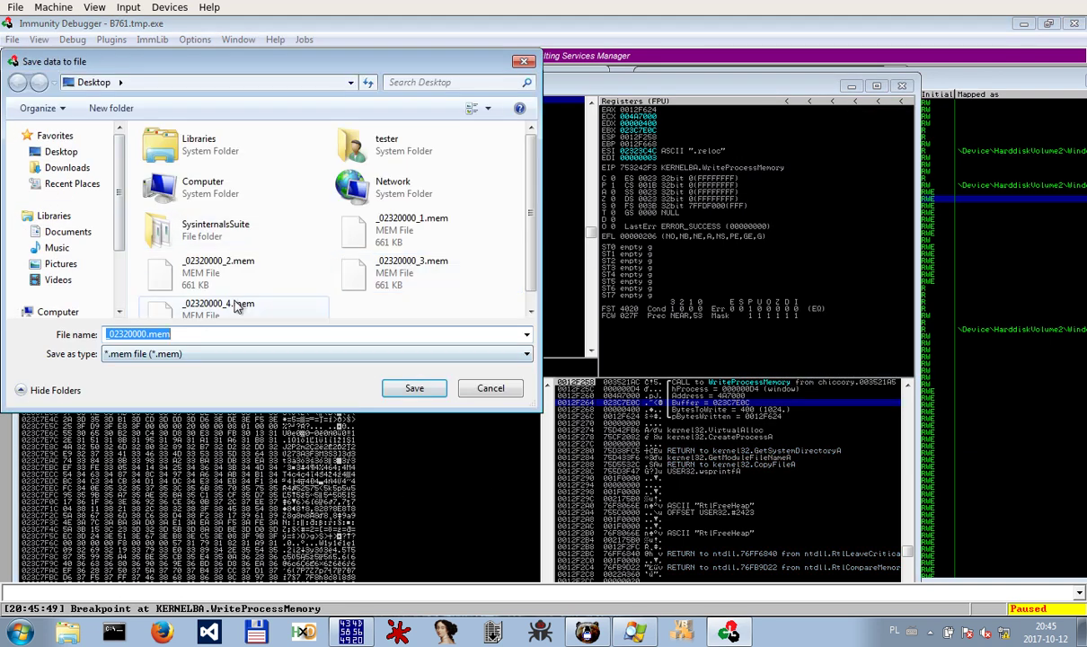
click(141, 334)
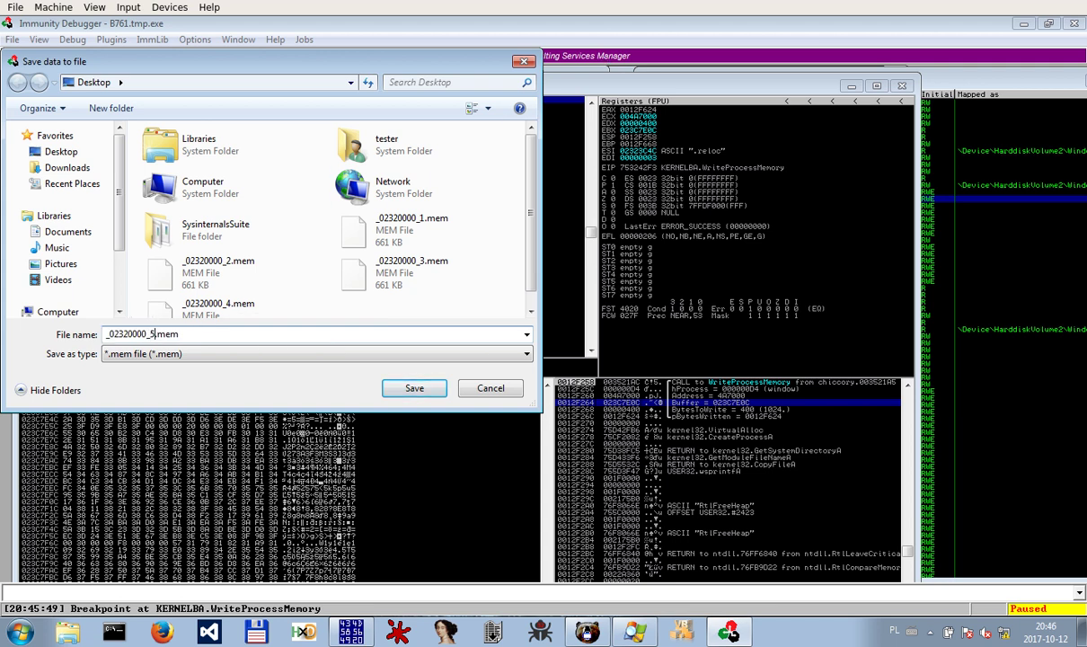
click(414, 390)
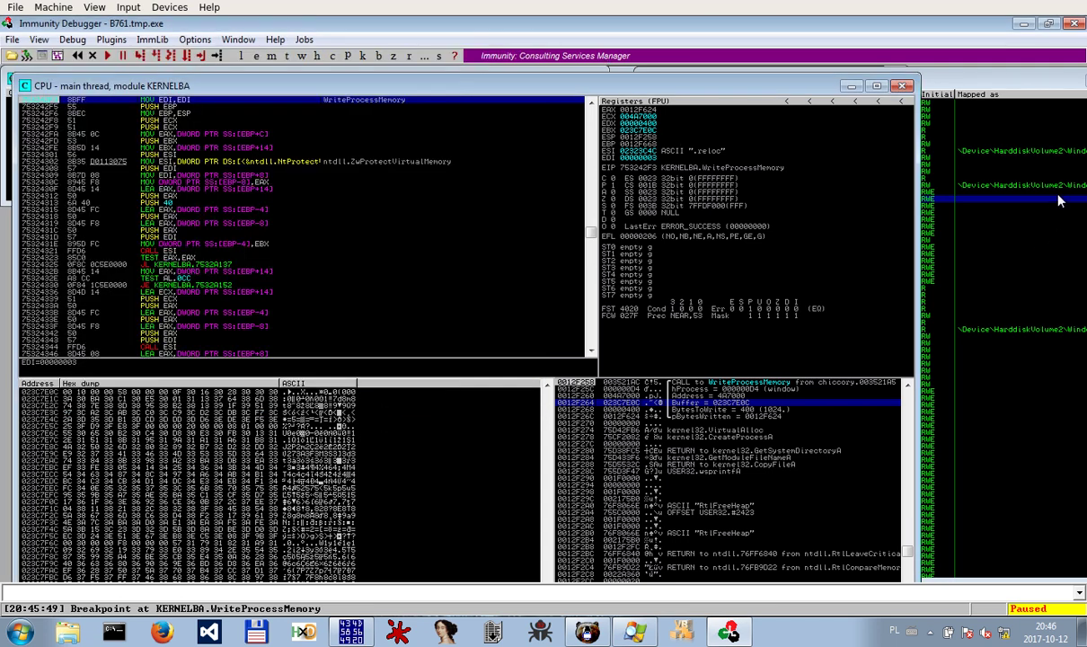
Open _02320000_5.mem in XVI32, find the MZ header, delete all bytes before it and save the file
click(1025, 24)
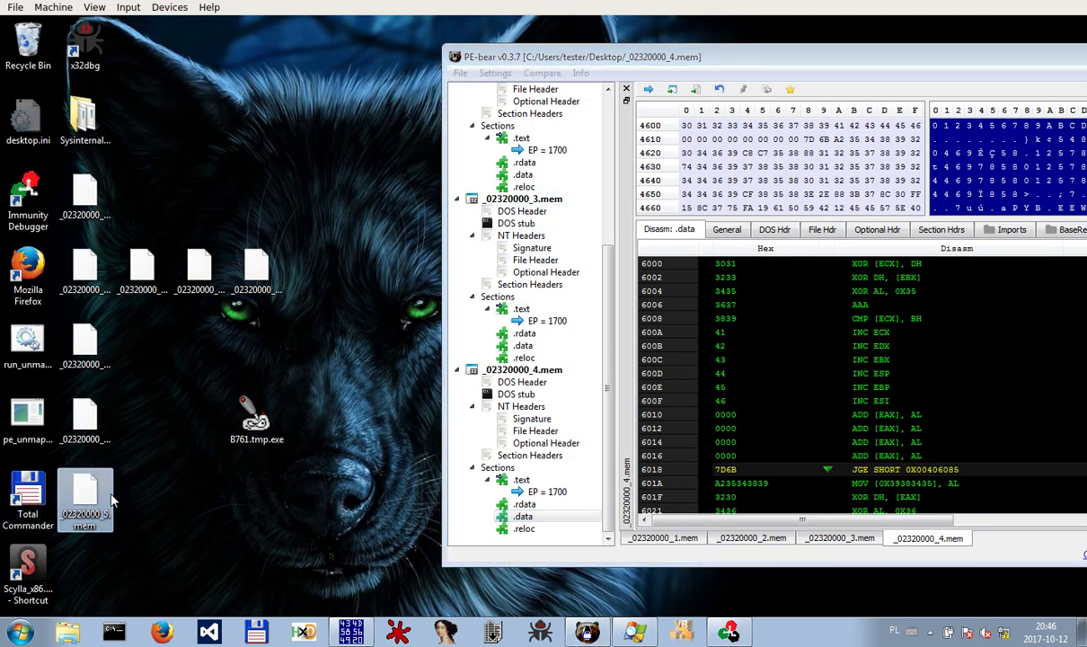
drag(90, 490, 791, 296)
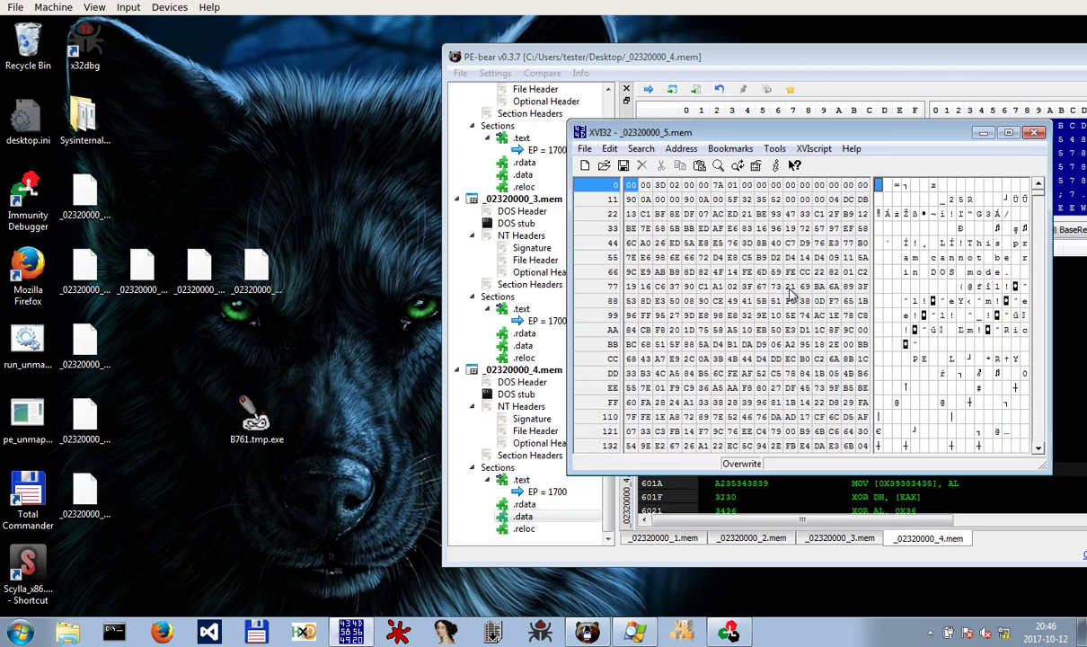
click(640, 149)
click(640, 165)
click(705, 378)
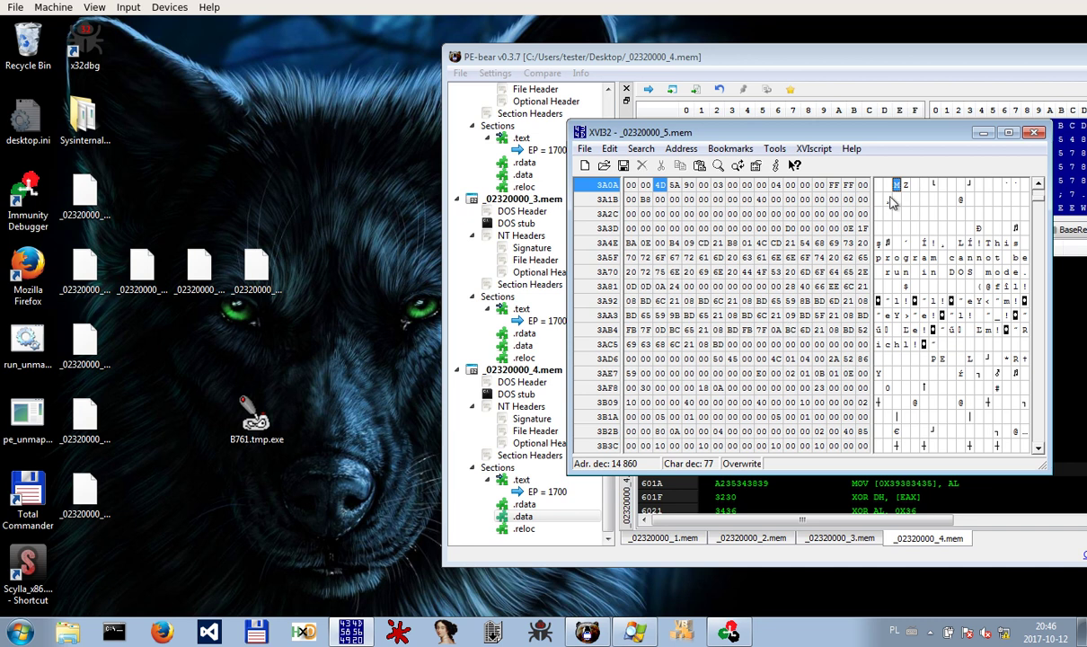
click(609, 149)
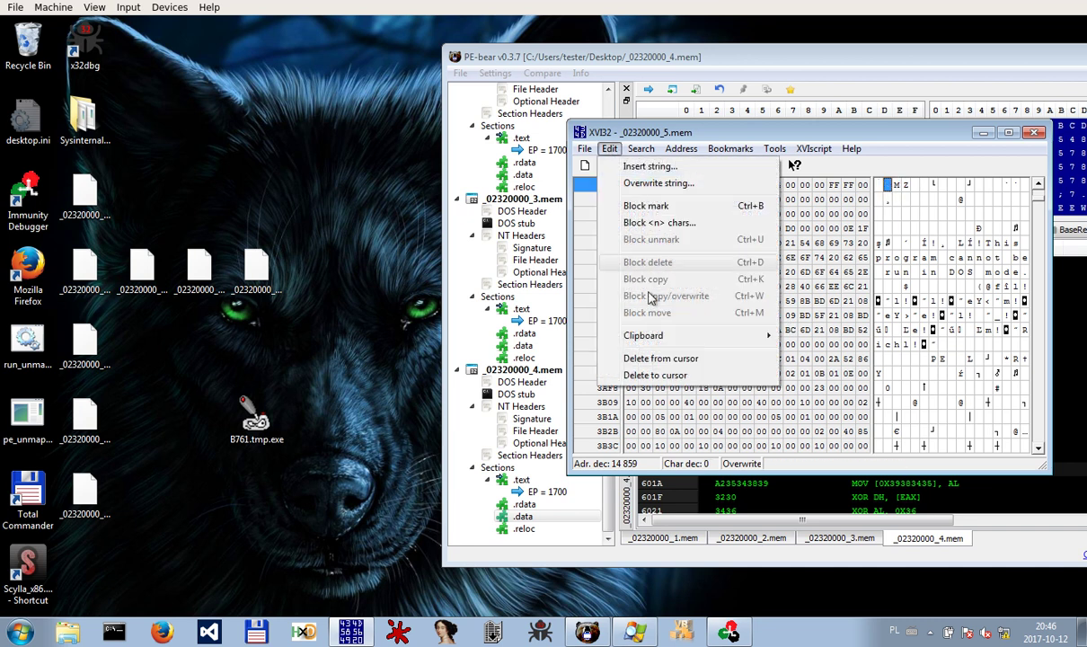
click(643, 376)
click(982, 133)
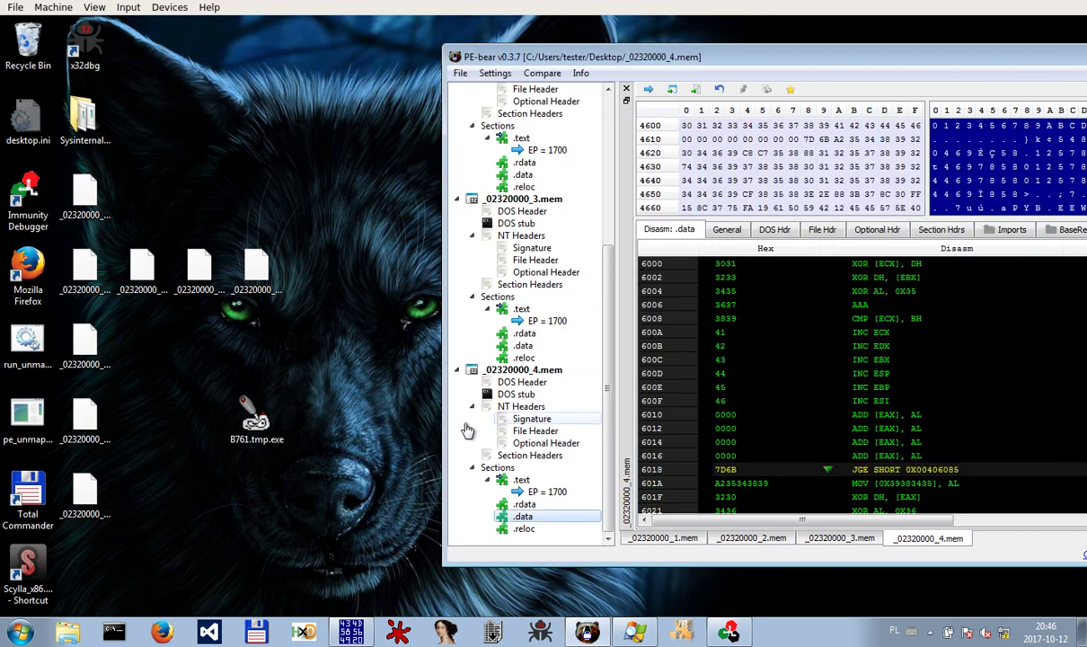
Load the trimmed _02320000_5.mem into PE-bear and set up a comparison of it against _02320000_4.mem
drag(85, 482, 539, 450)
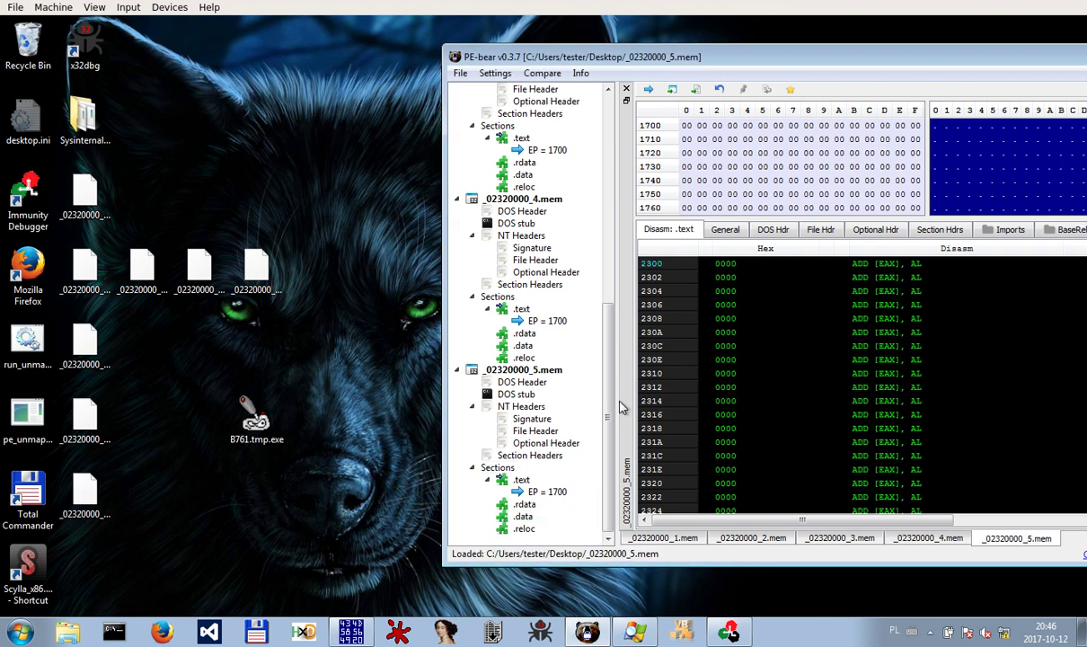
click(541, 73)
click(523, 87)
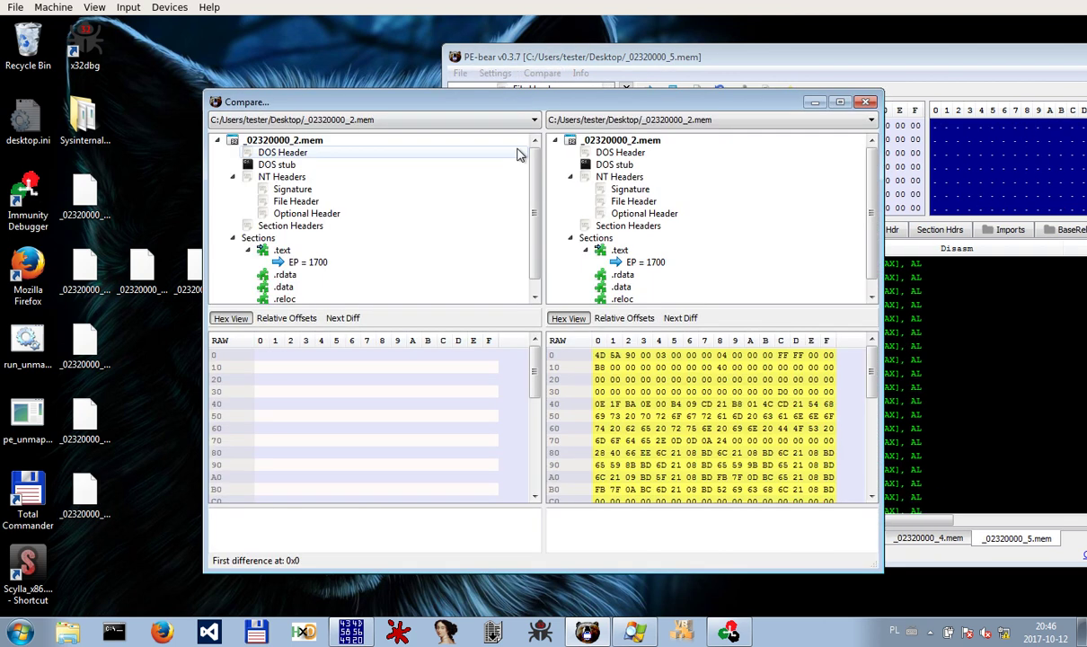
click(407, 121)
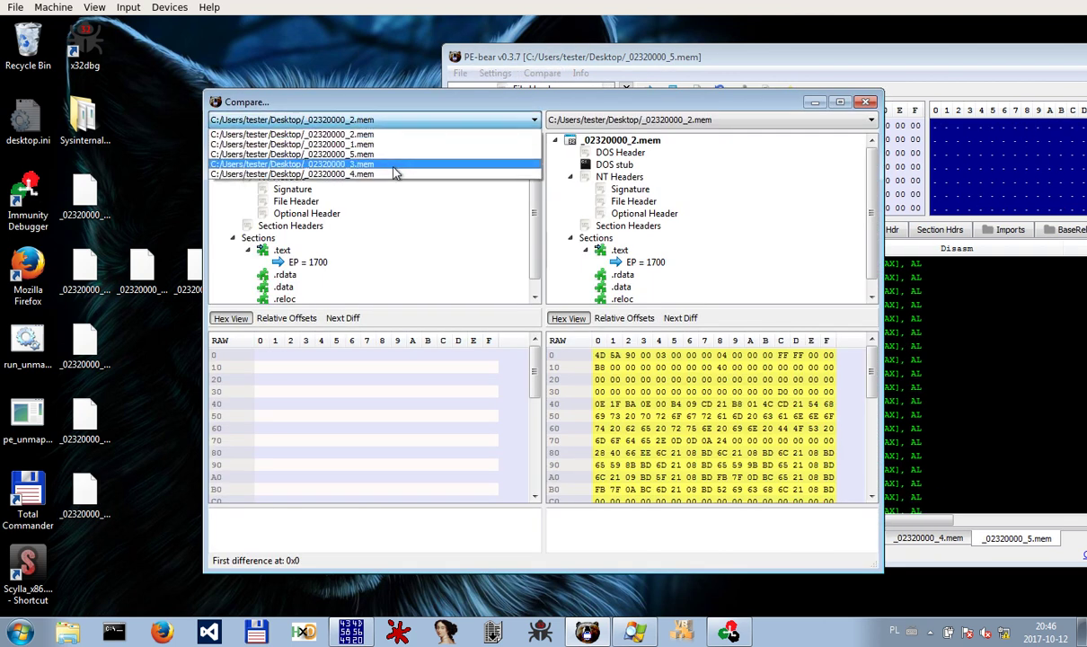
click(386, 154)
click(712, 120)
click(699, 174)
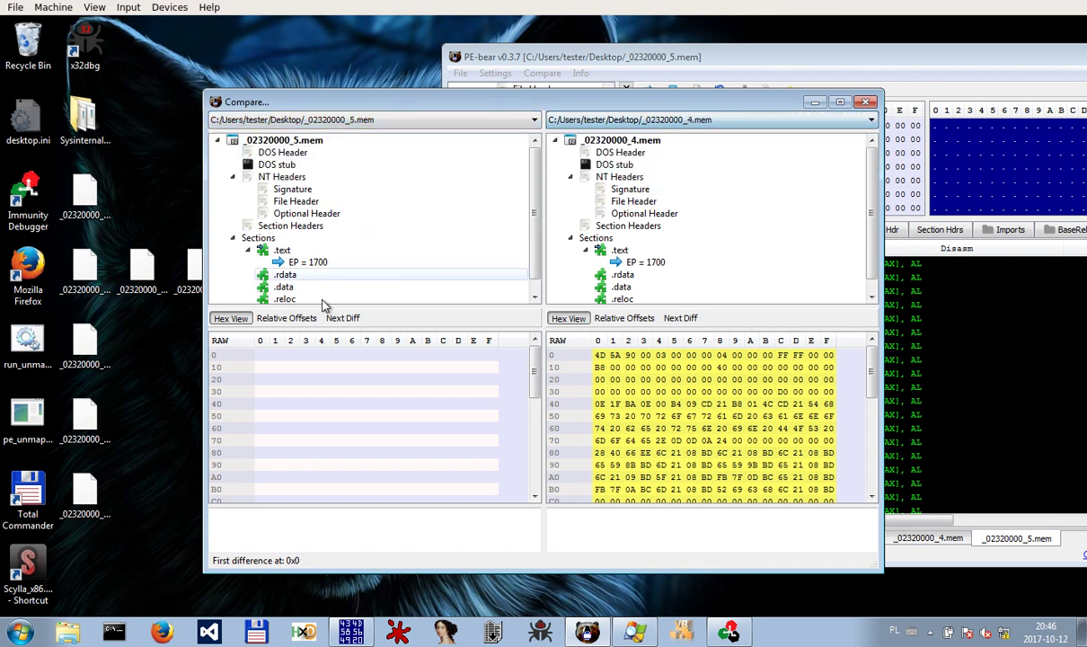
Compare the .reloc and .data sections of _02320000_5.mem with those of _02320000_4.mem, then close the comparison
click(304, 297)
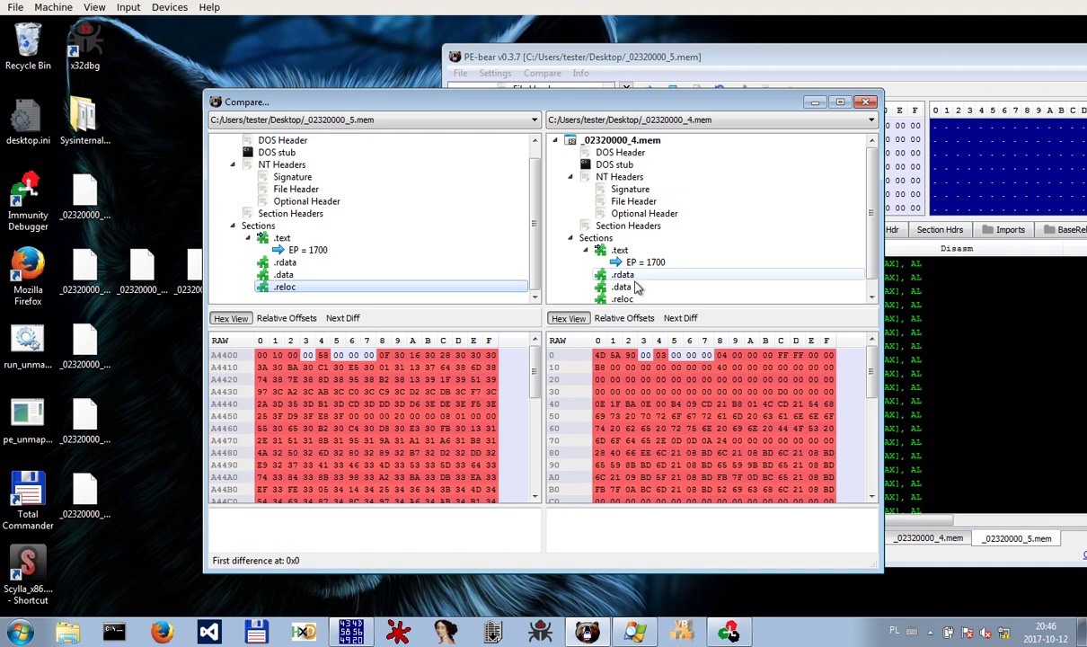
click(629, 295)
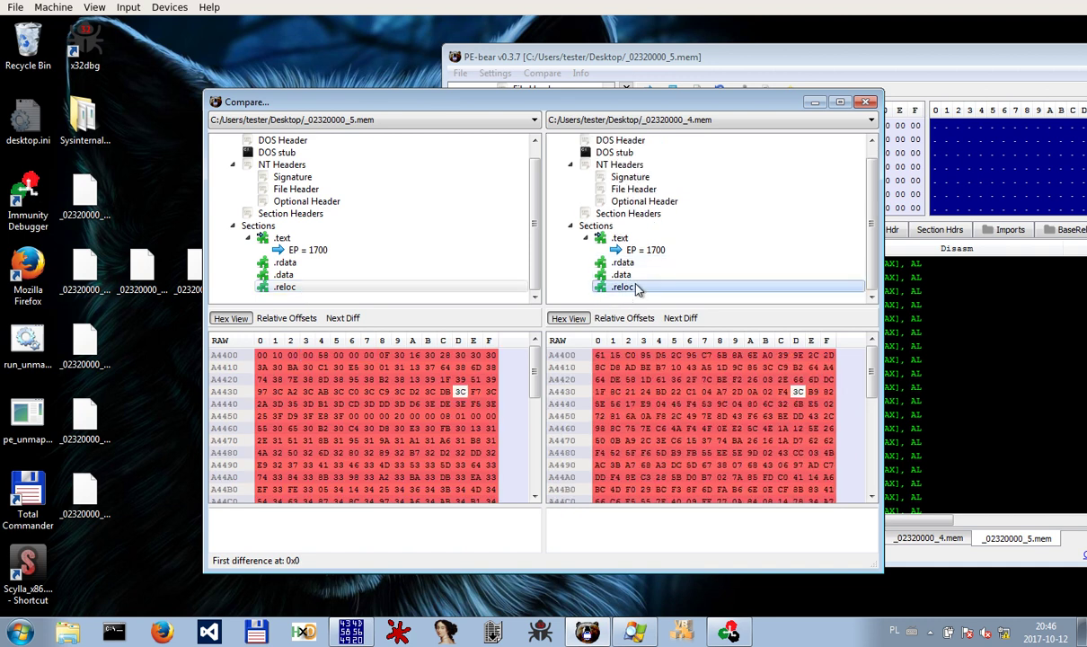
click(239, 320)
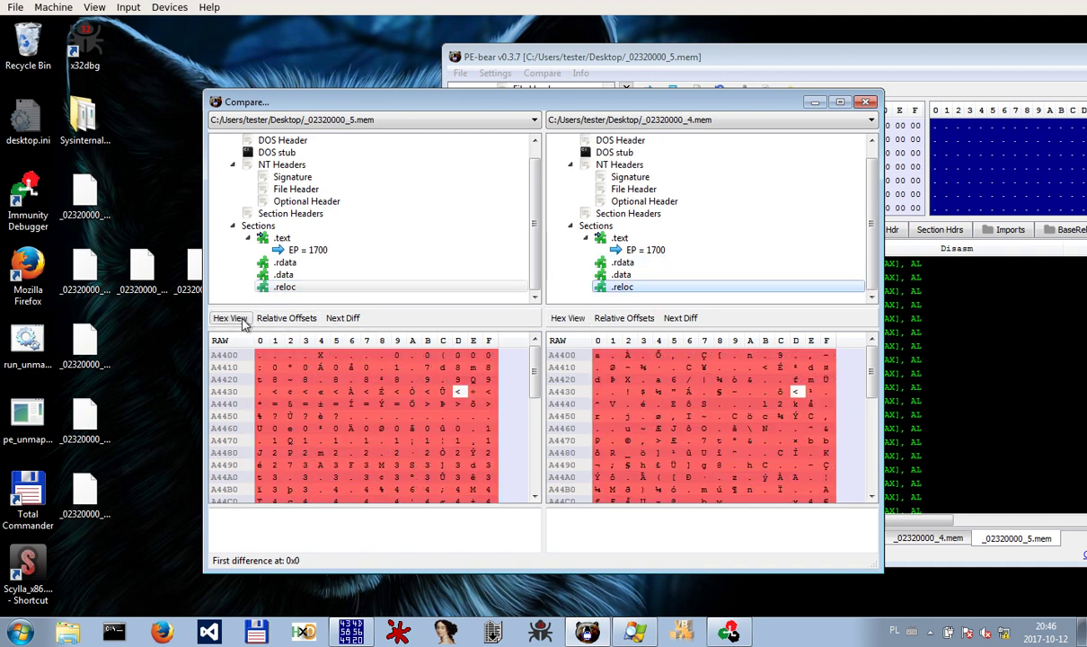
click(230, 318)
click(284, 274)
click(689, 275)
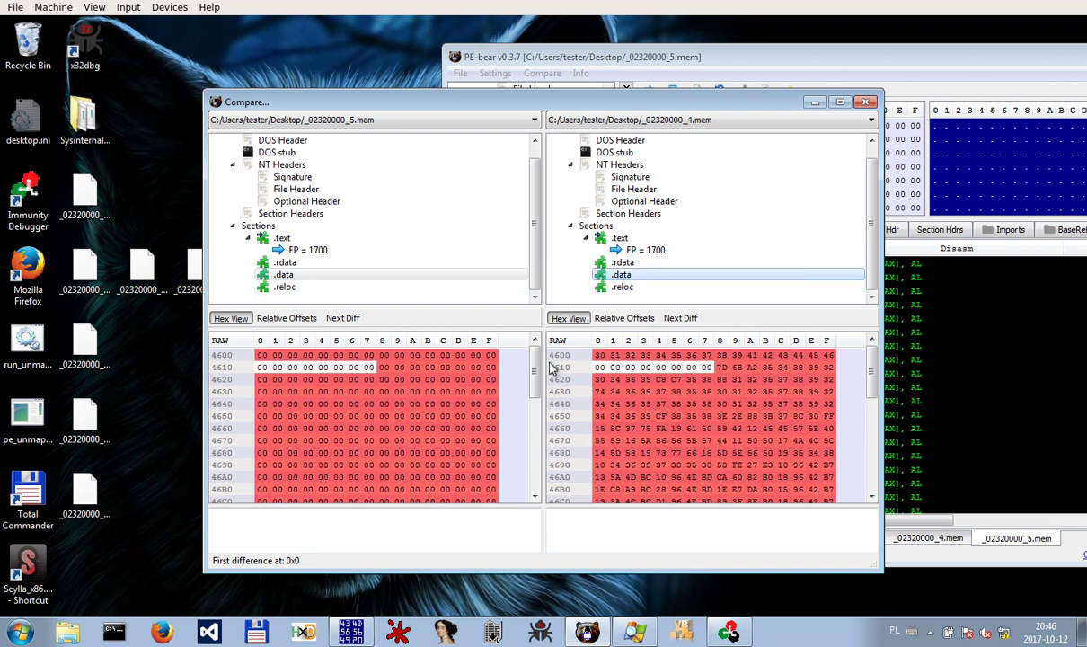
click(286, 288)
click(622, 287)
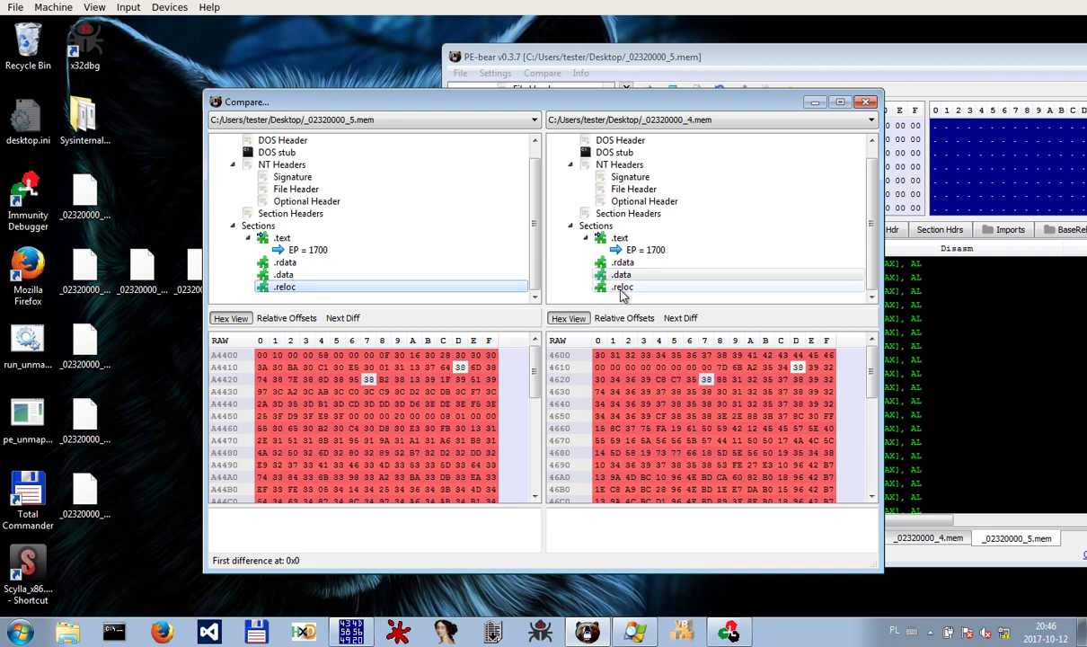
click(864, 105)
Save the .reloc section of _02320000_5.mem to the Desktop and line up the file with the other saved sections
click(538, 530)
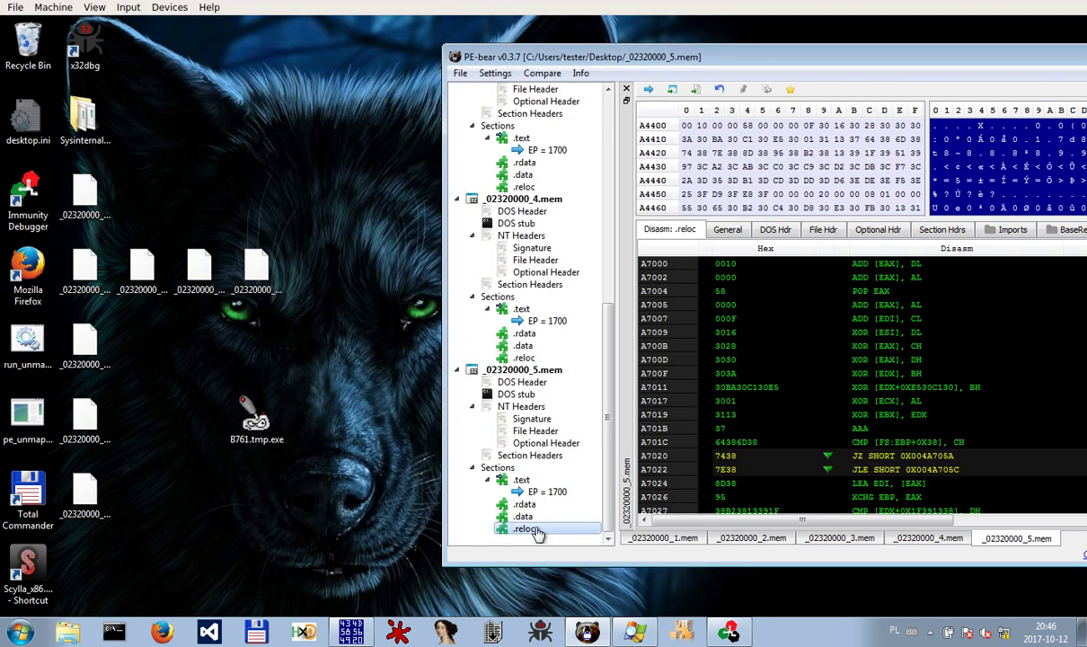
right_click(593, 534)
mouse_move(638, 406)
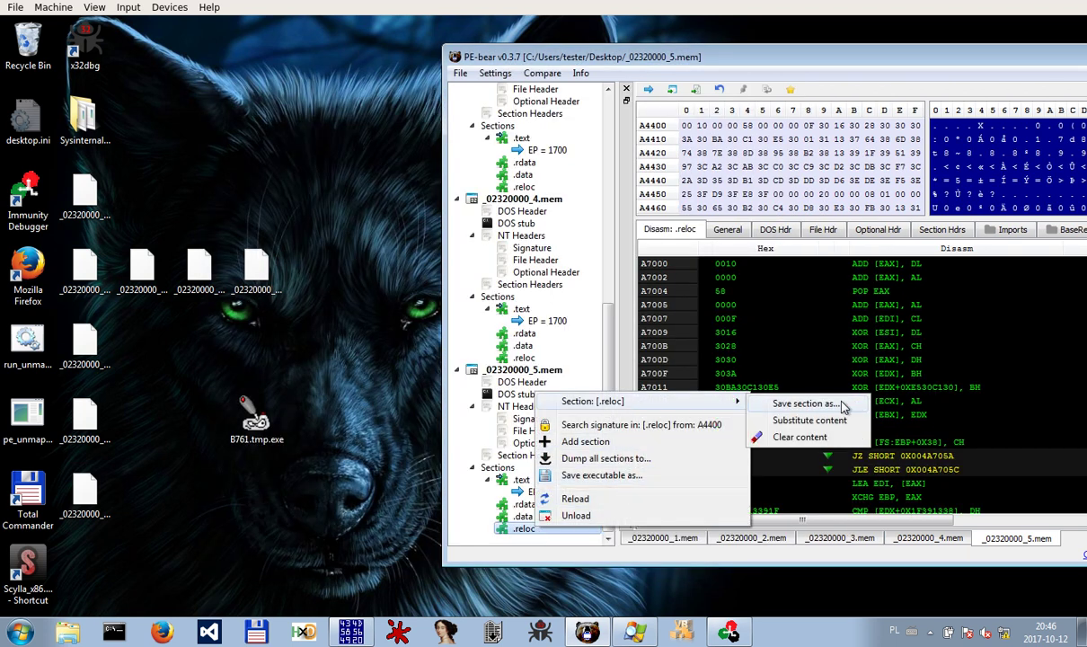
click(800, 405)
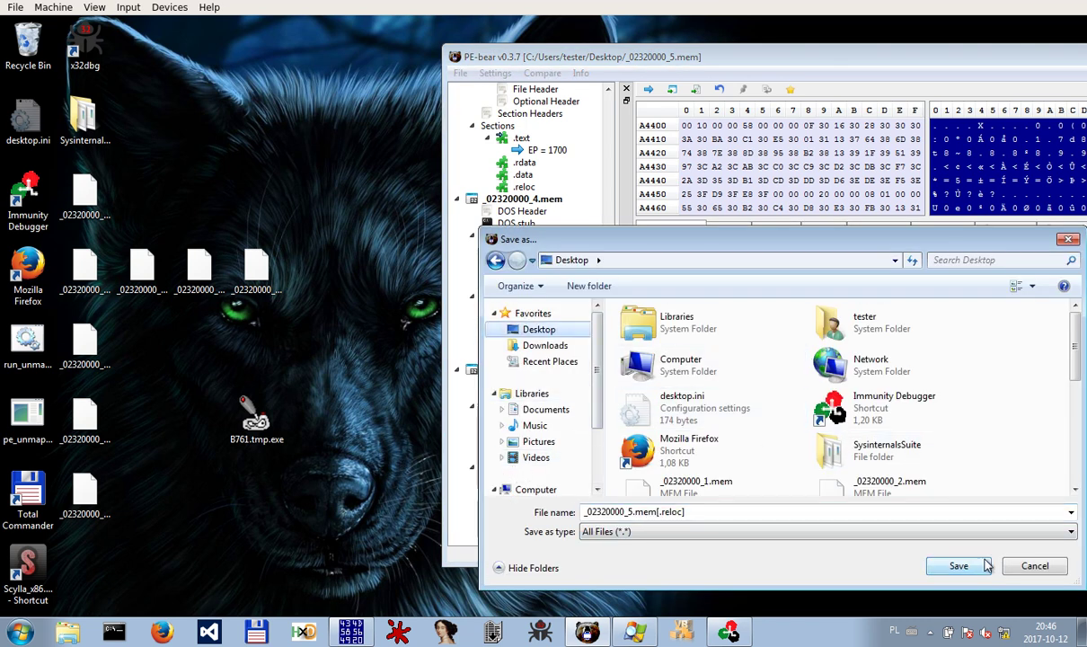
click(957, 565)
click(905, 436)
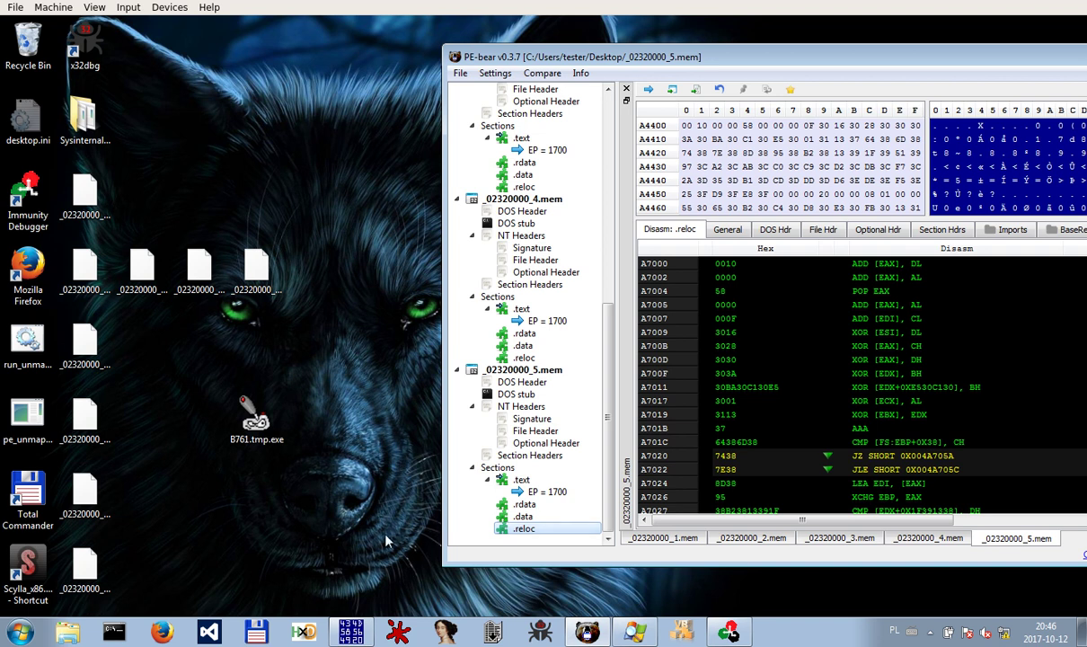
drag(77, 575, 135, 270)
drag(213, 268, 315, 269)
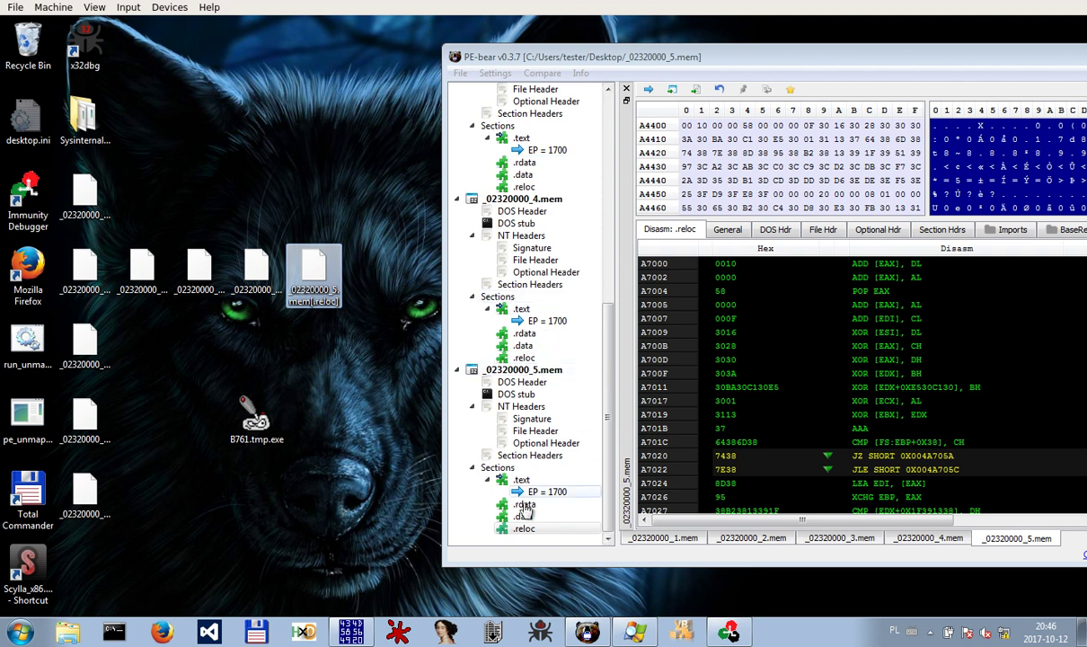
Substitute the content of the .data section in _02320000_5.mem with the saved file _02320000_4.mem[.data]
click(541, 482)
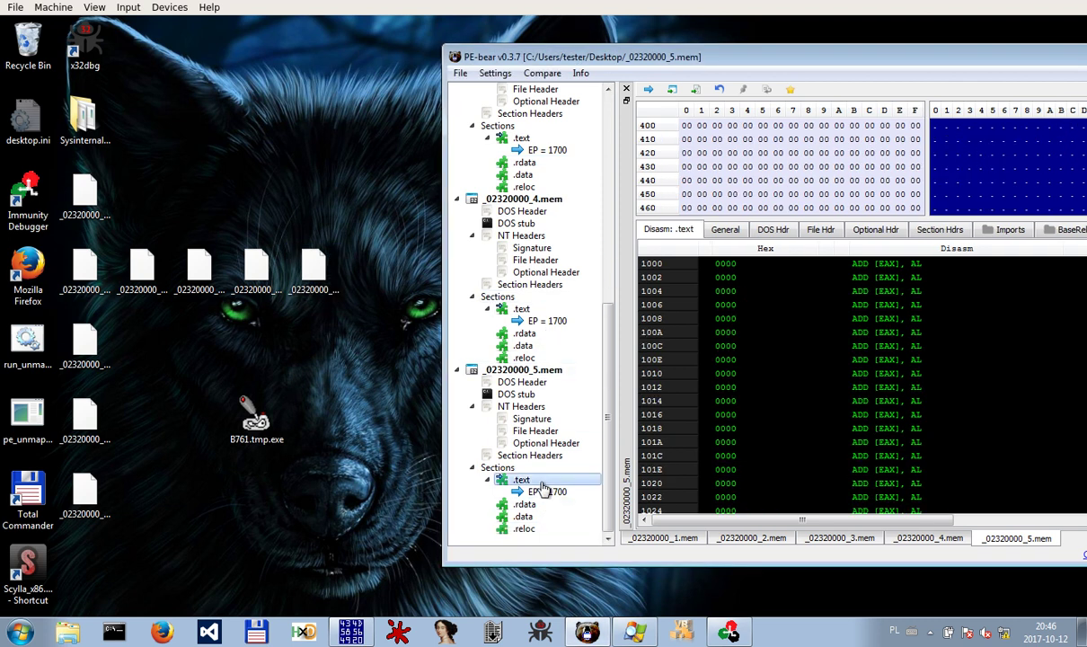
click(523, 517)
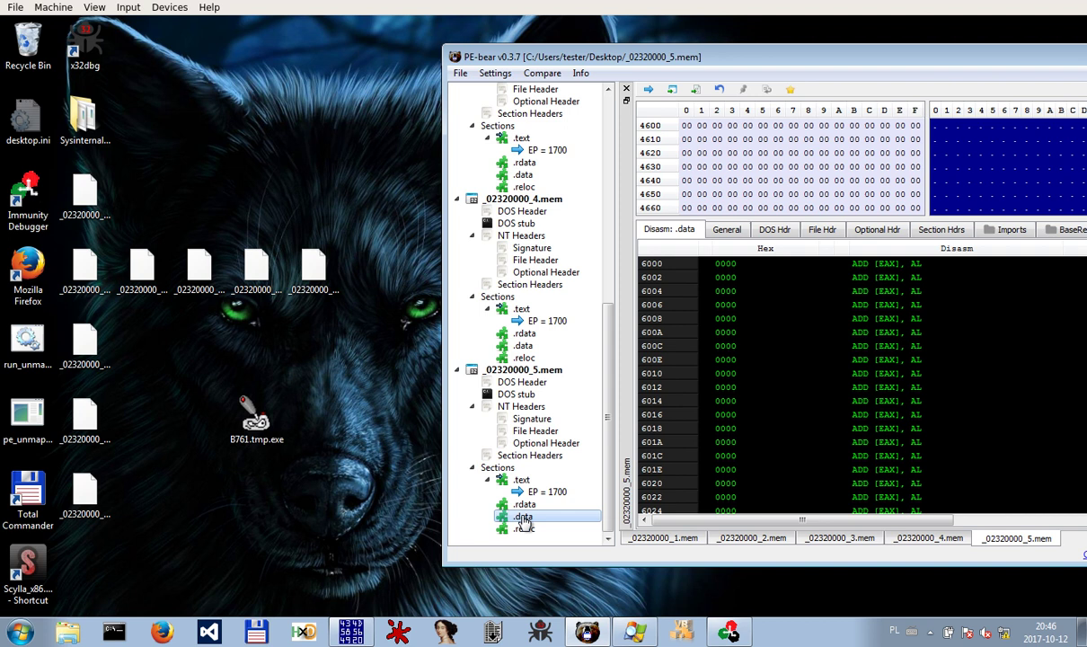
right_click(523, 515)
mouse_move(622, 392)
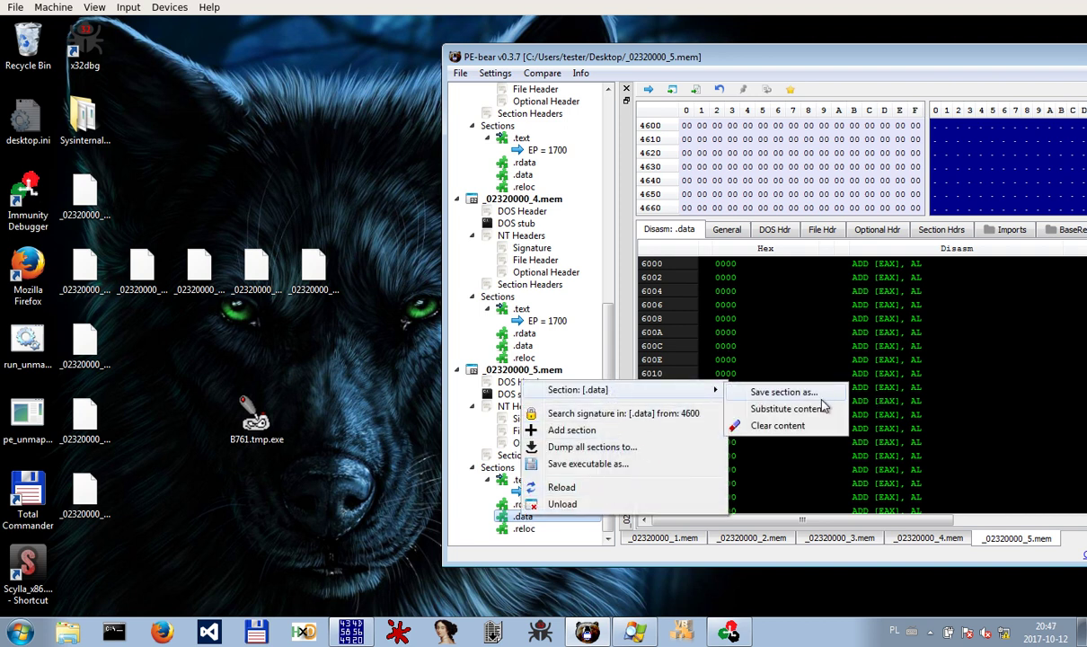
click(770, 410)
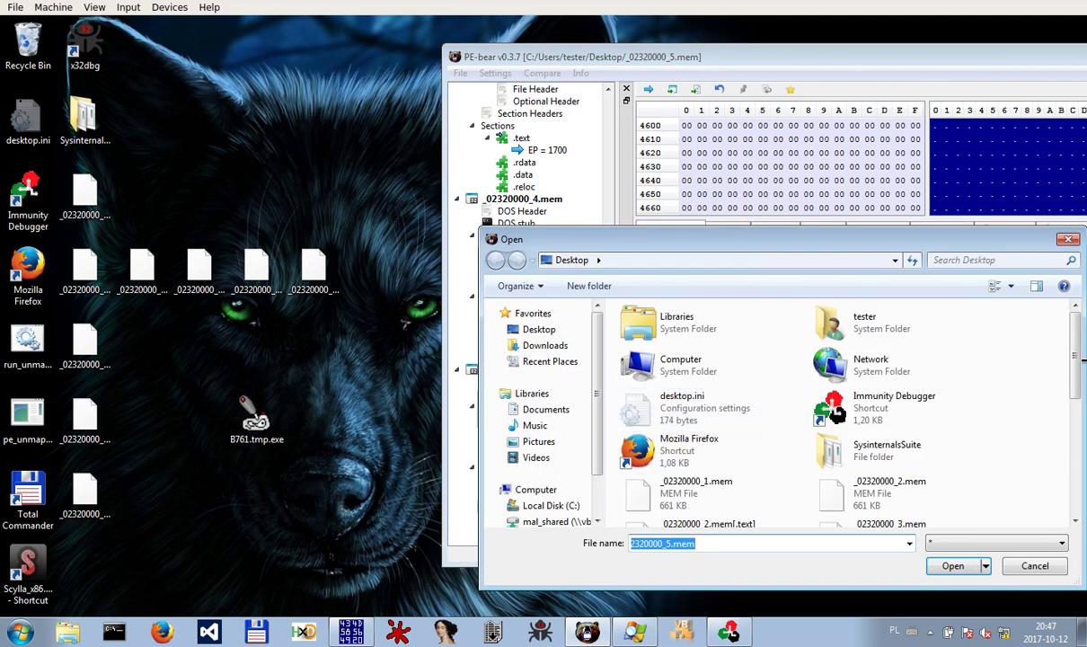
scroll(1072, 352, down, 5)
drag(801, 236, 790, 132)
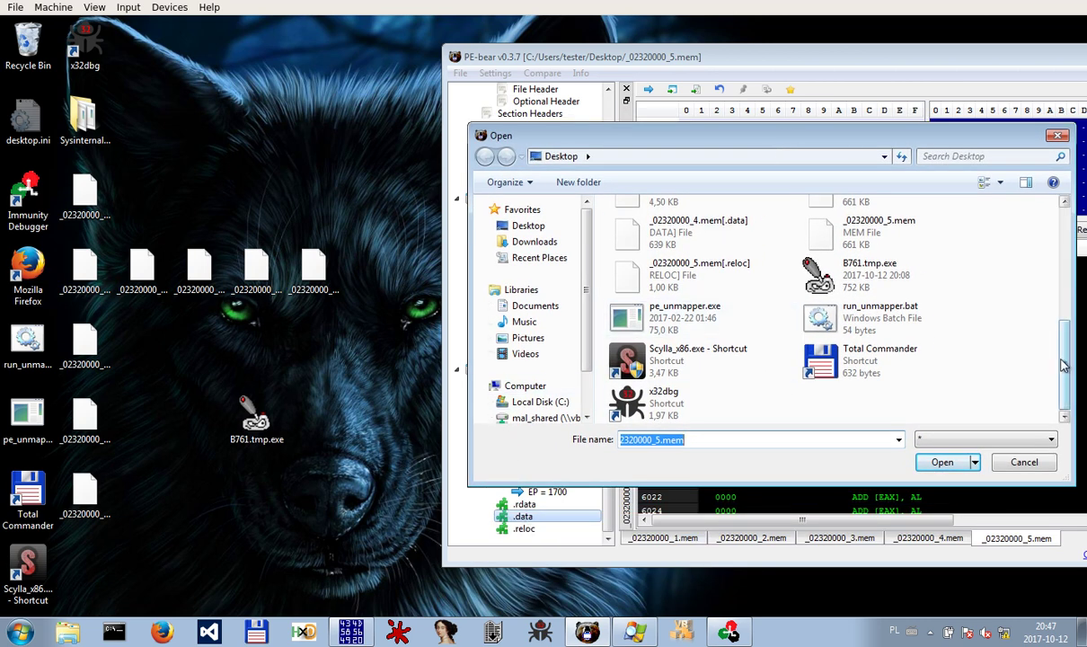
scroll(1063, 364, up, 3)
click(653, 319)
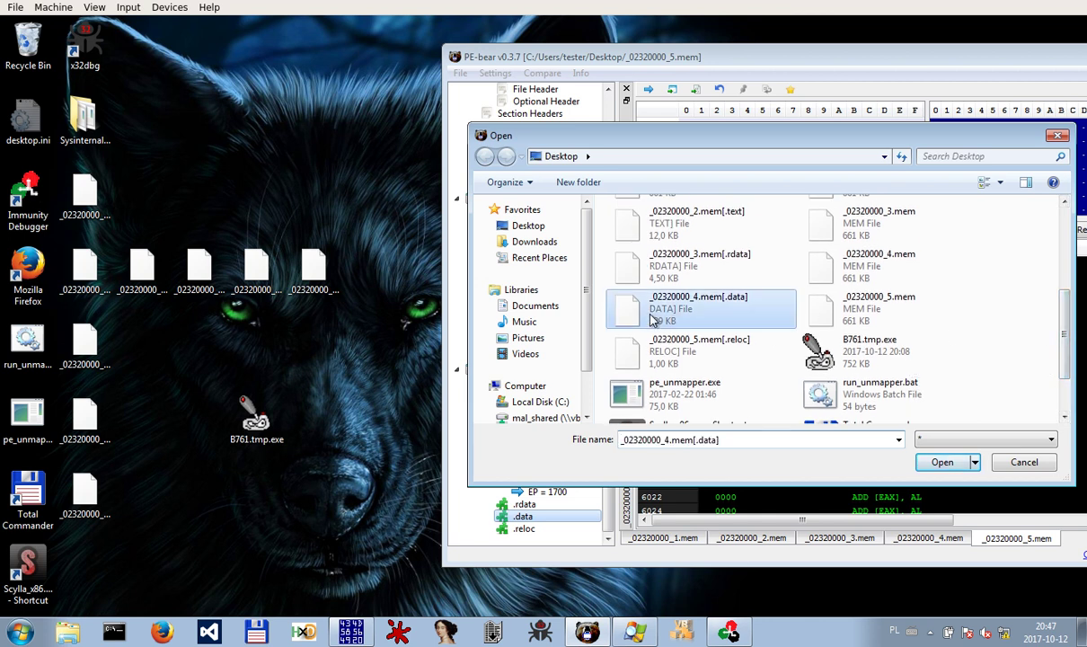
click(942, 462)
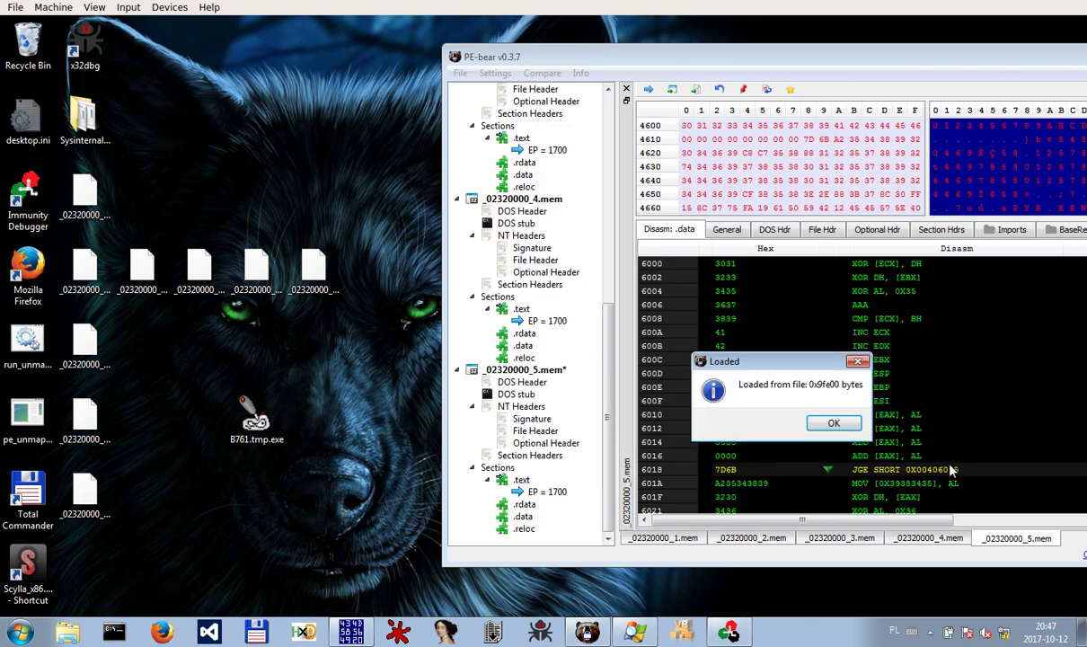
click(833, 424)
Substitute the content of the .rdata section in _02320000_5.mem with the saved file _02320000_3.mem[.rdata]
click(521, 507)
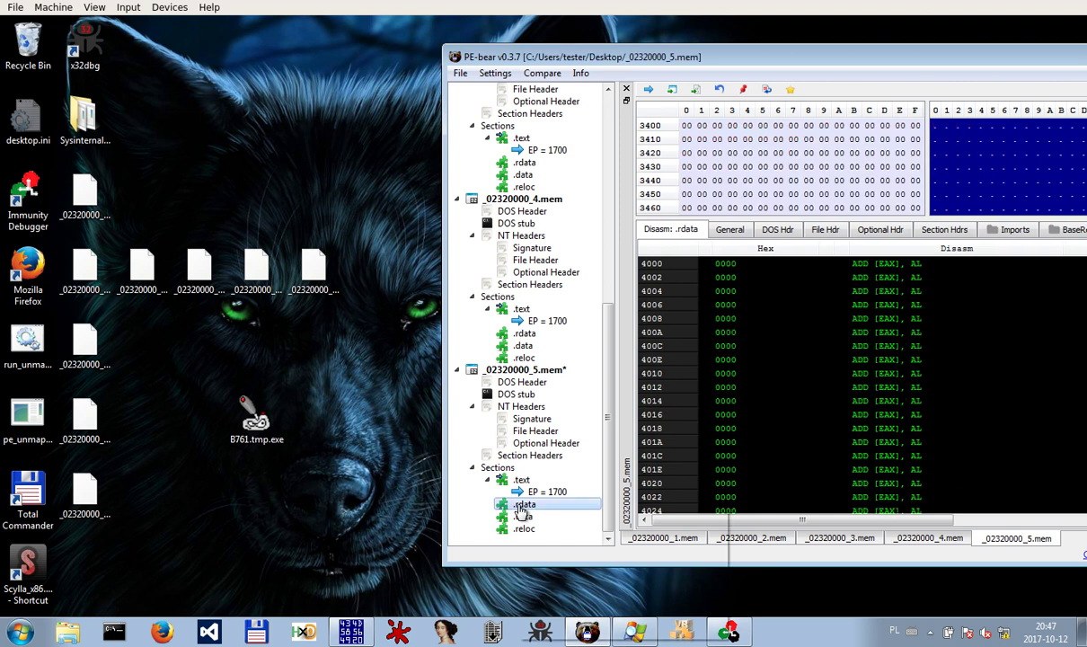
right_click(521, 509)
mouse_move(575, 514)
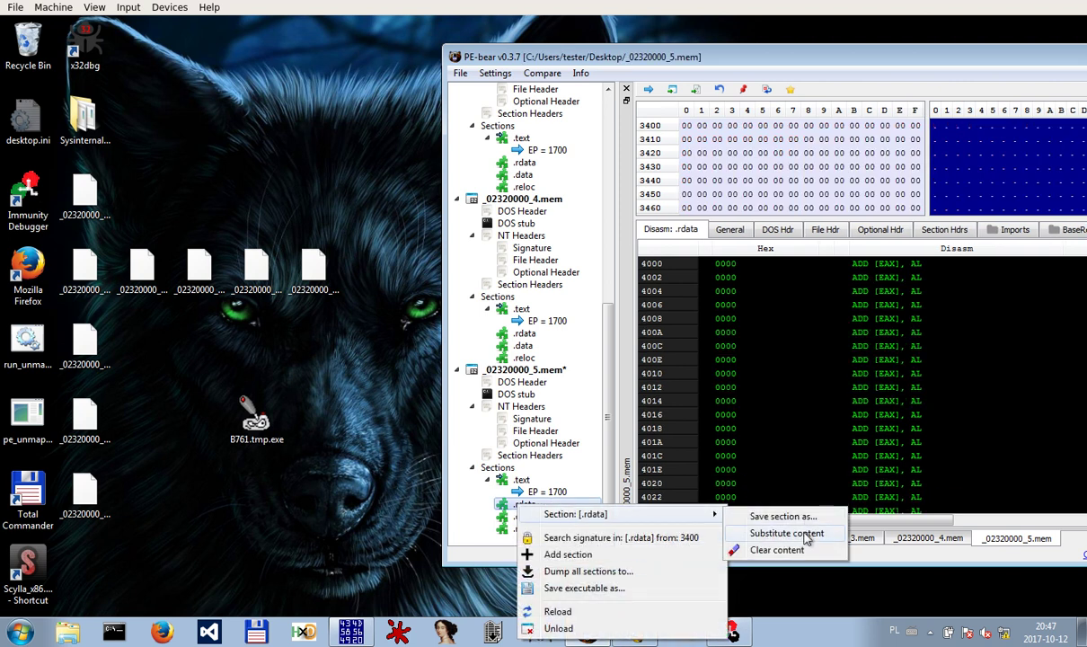
click(807, 538)
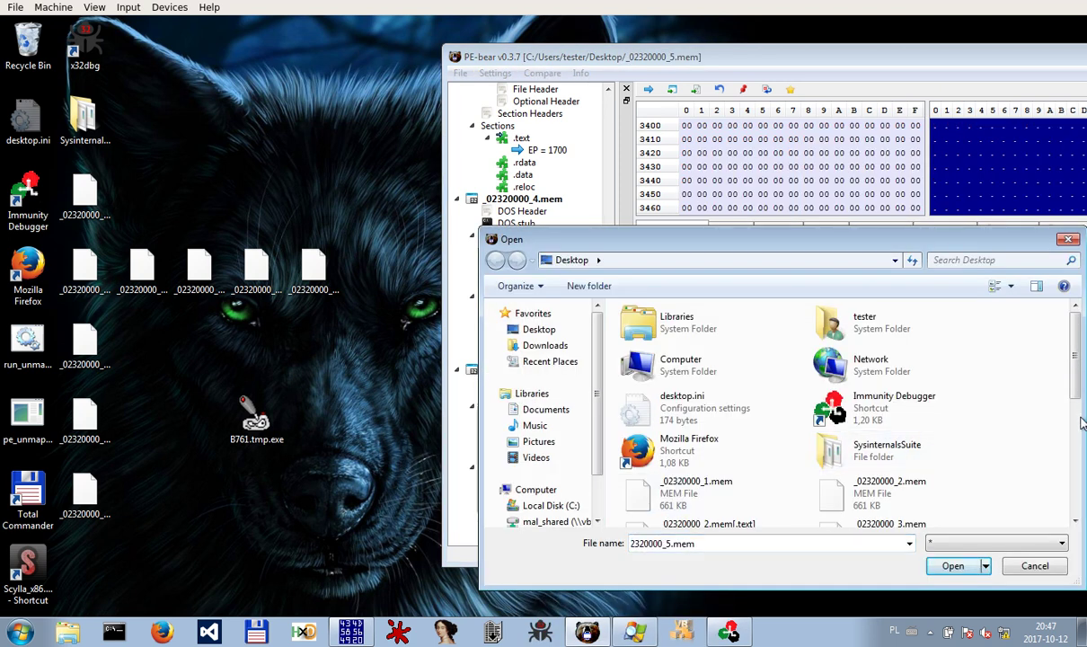
scroll(1080, 395, down, 5)
drag(869, 249, 824, 134)
scroll(772, 315, up, 2)
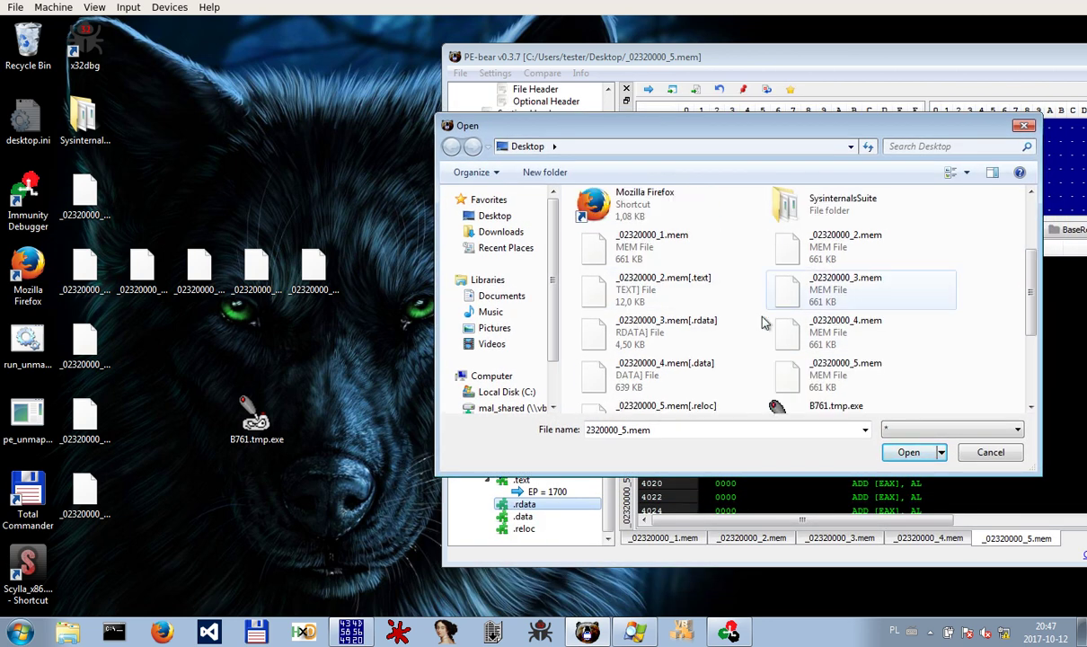
click(630, 322)
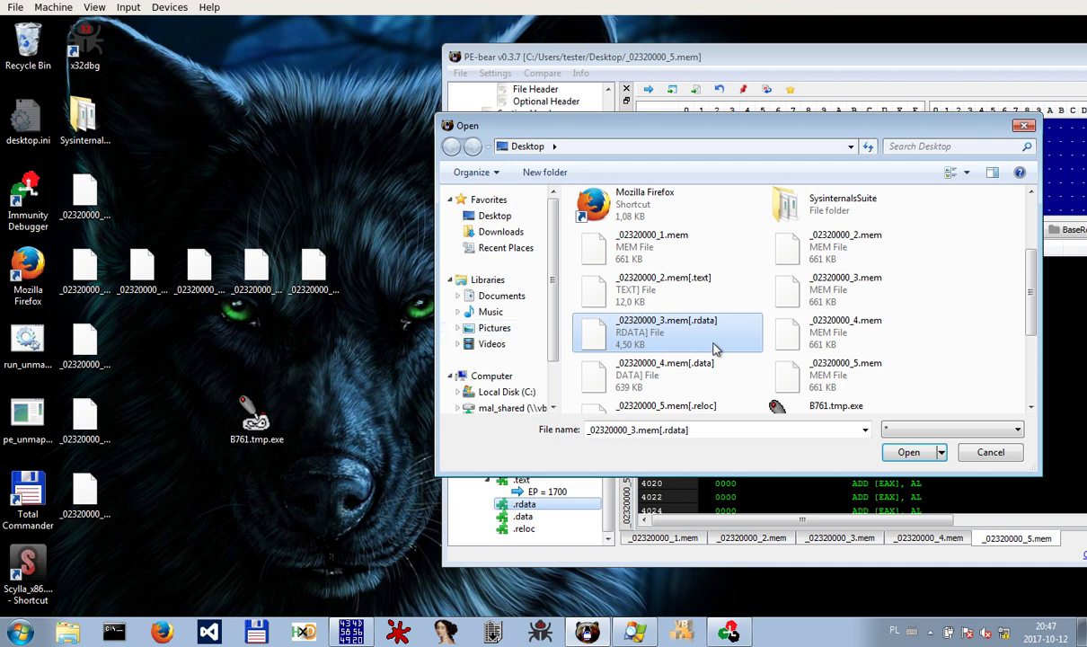
click(909, 452)
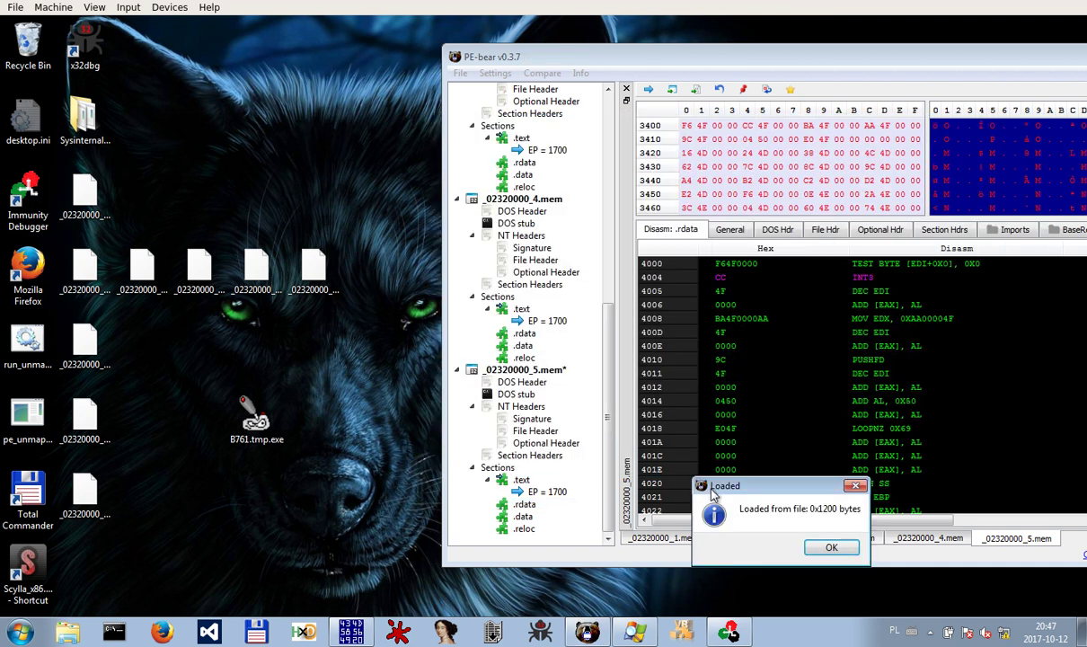
click(832, 547)
Substitute the content of the .text section in _02320000_5.mem with the saved file _02320000_2.mem[.text]
click(521, 480)
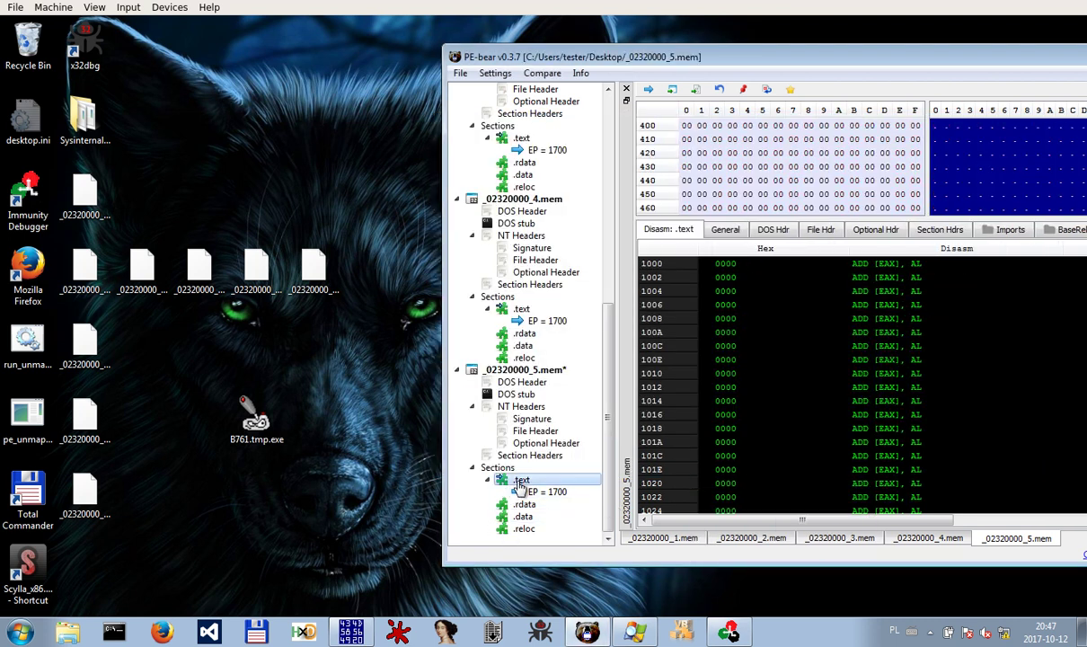
right_click(520, 482)
mouse_move(561, 493)
click(794, 509)
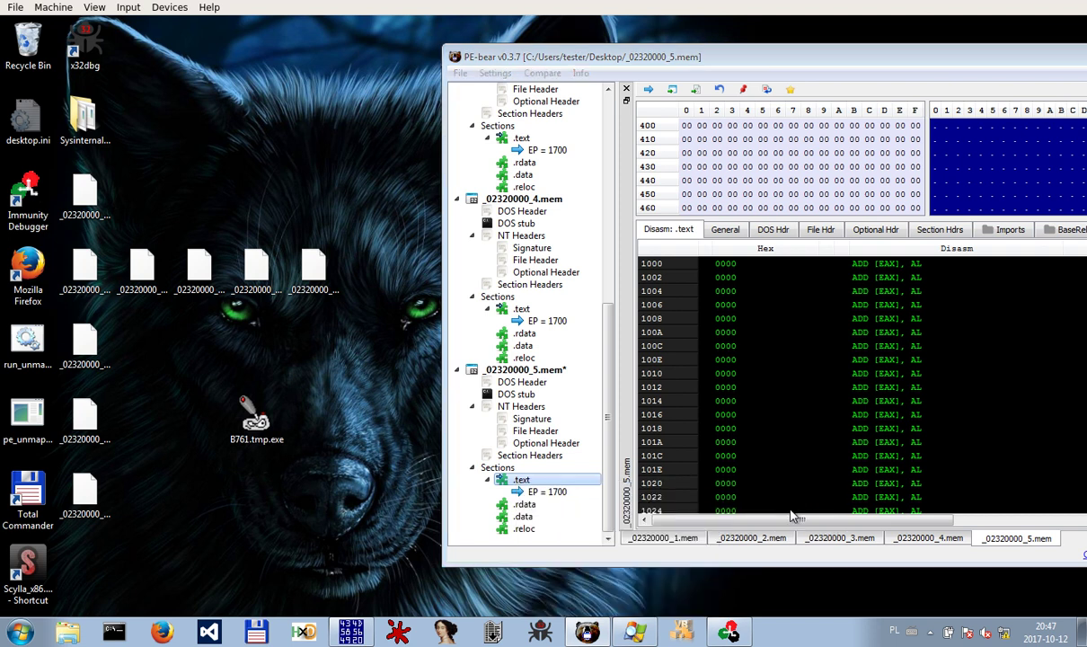
drag(1079, 367, 1079, 415)
click(683, 402)
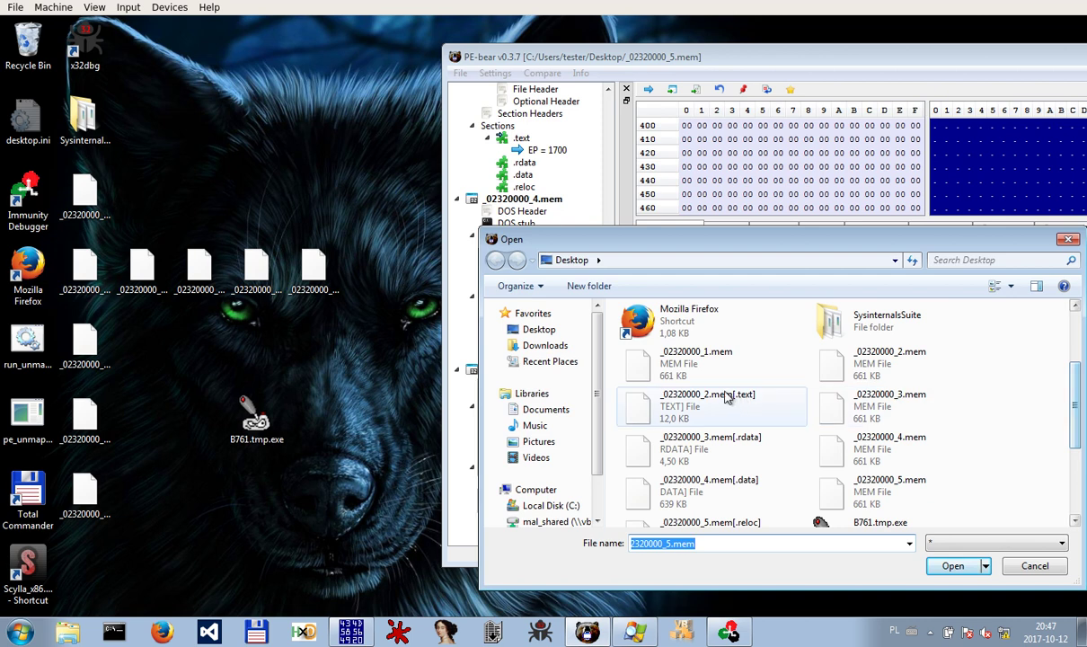
drag(719, 243, 712, 106)
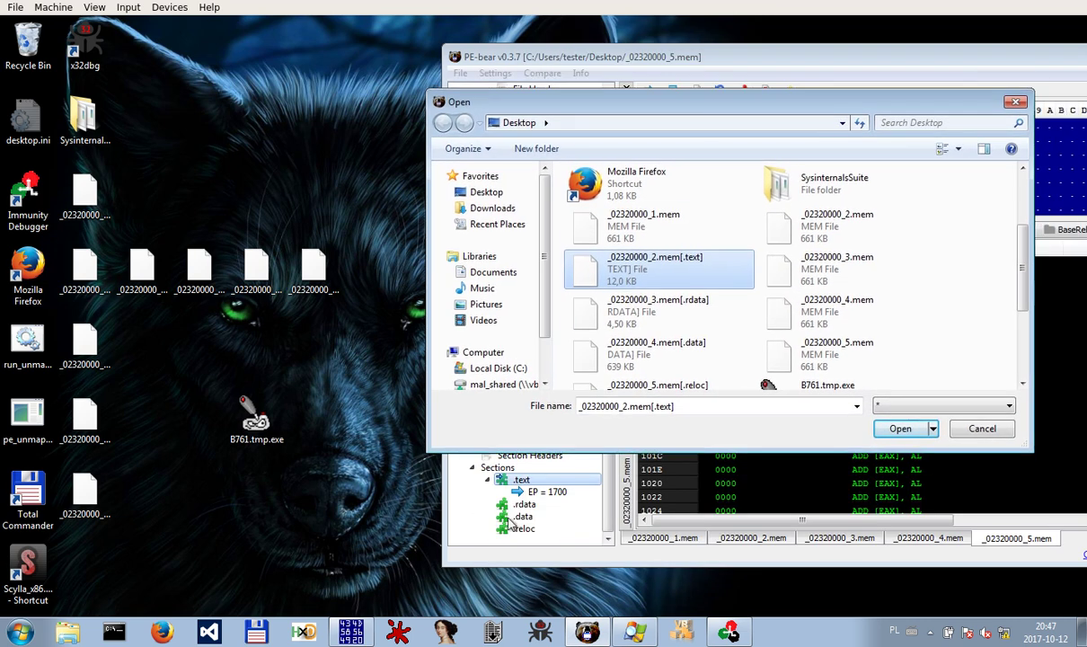
click(903, 431)
click(827, 522)
Save the reassembled _02320000_5.mem executable to the Desktop as unpacked.exe
click(518, 371)
right_click(516, 369)
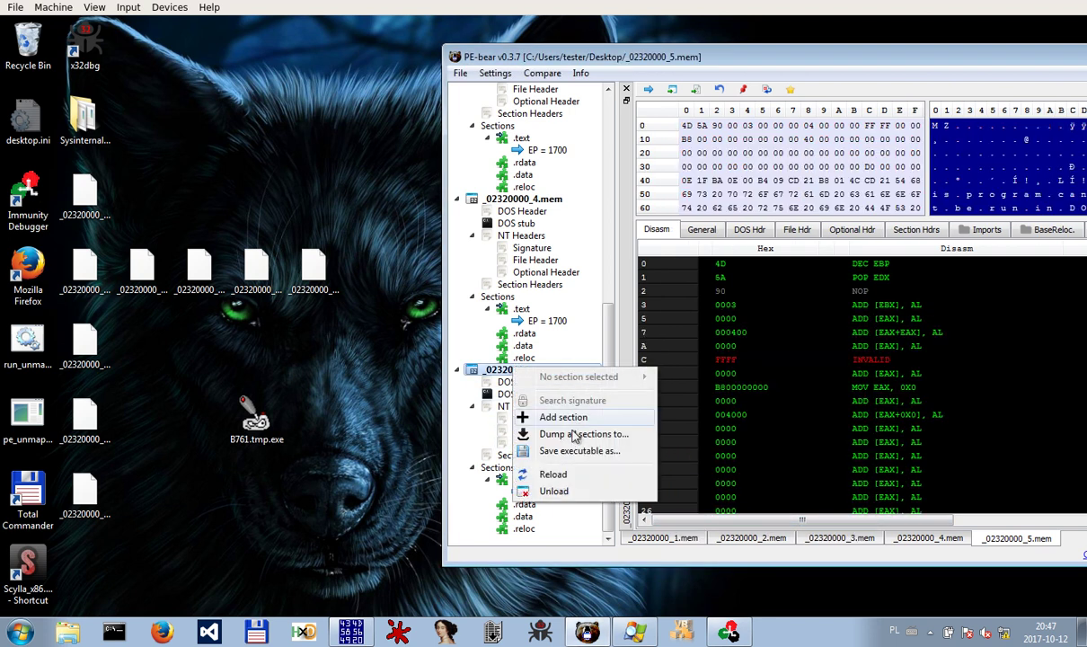
click(553, 451)
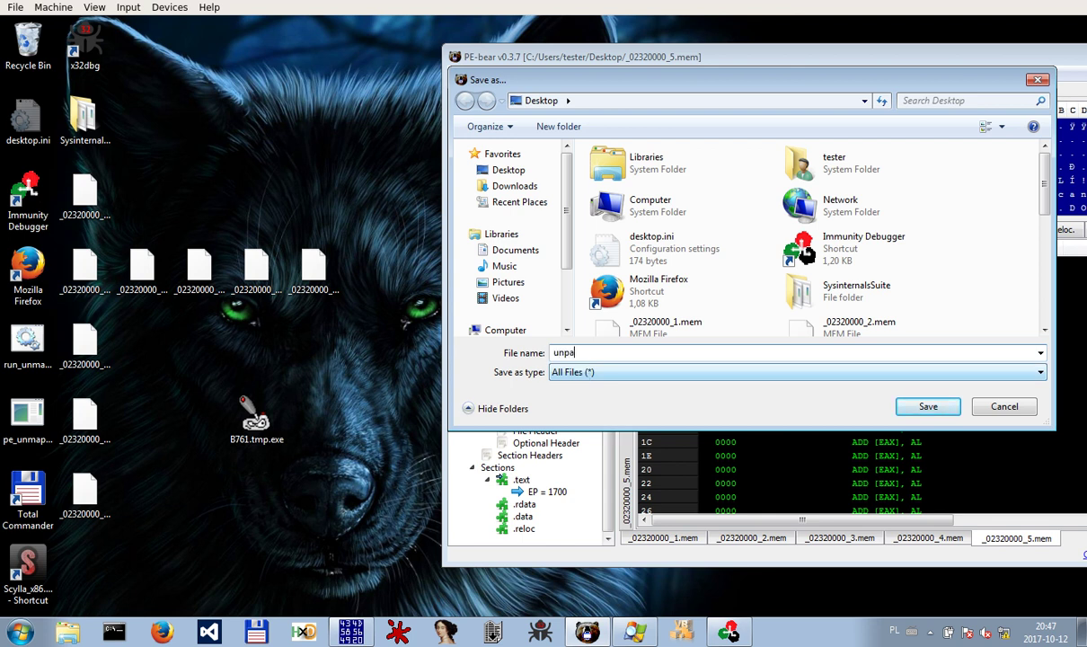
text(ed.ex)
key(Return)
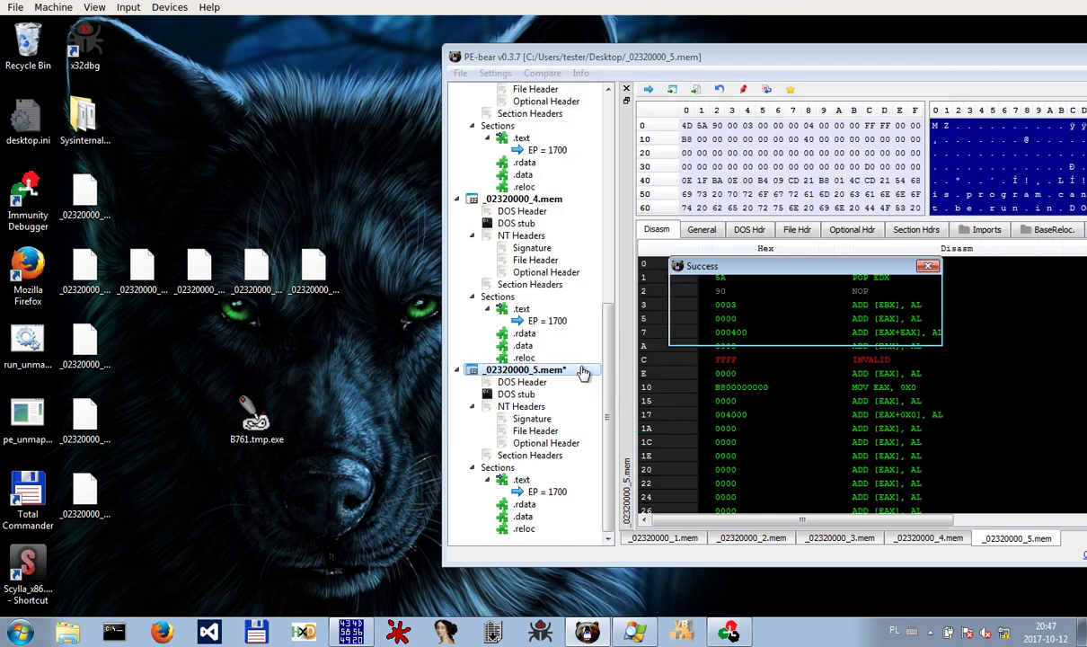
key(Return)
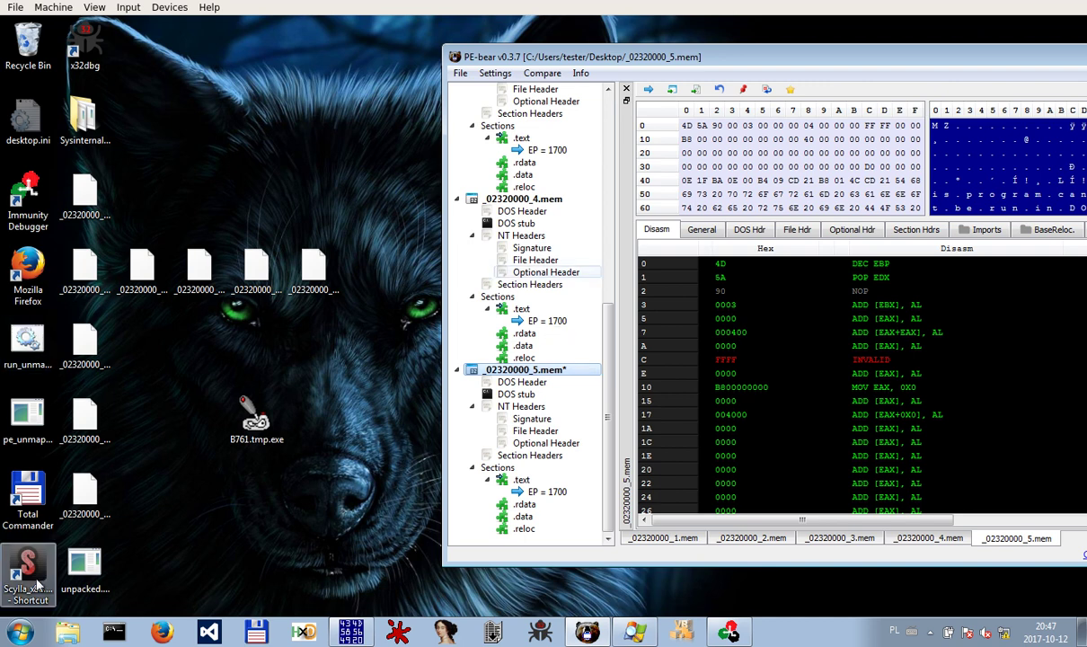
Load unpacked.exe from the Desktop into a second, maximized Immunity Debugger instance and run it to the module entry point
click(84, 575)
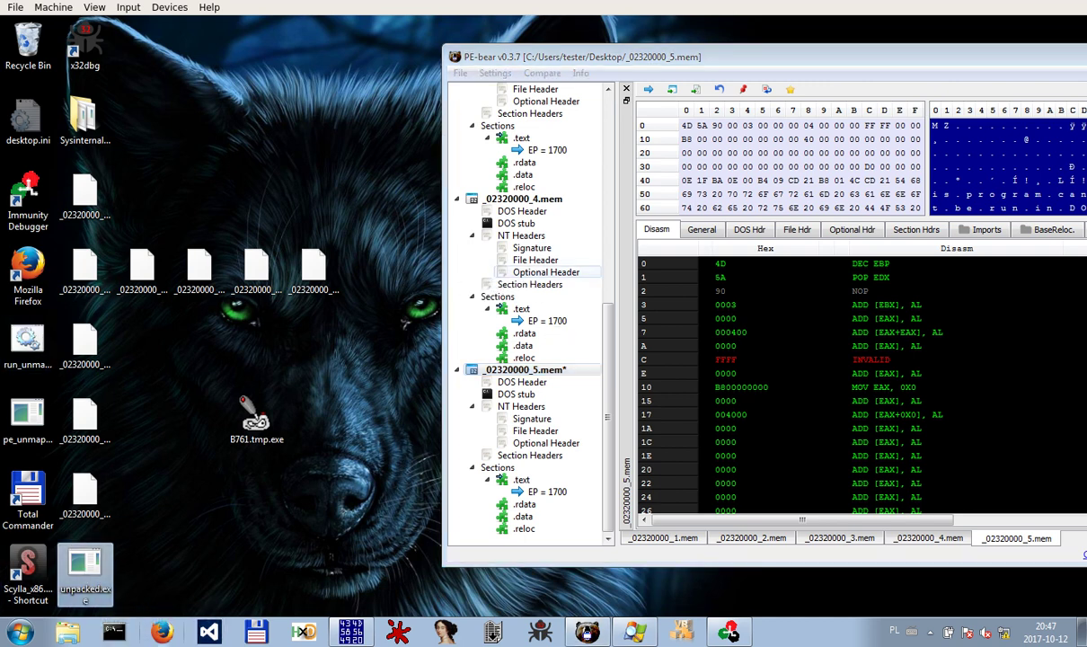
click(731, 634)
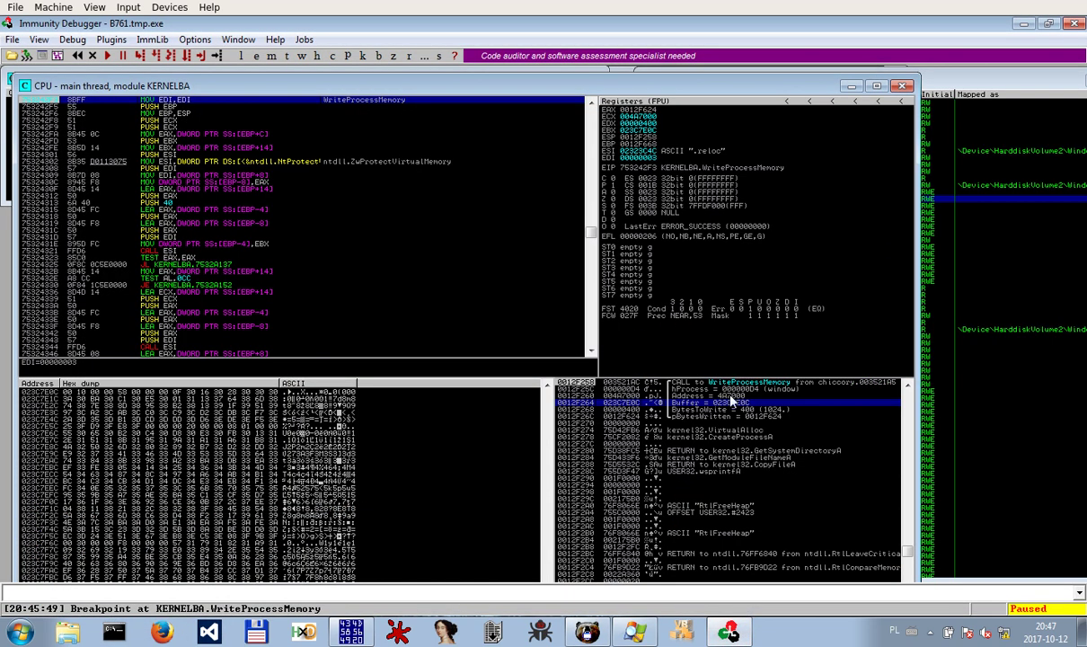
drag(686, 21, 876, 36)
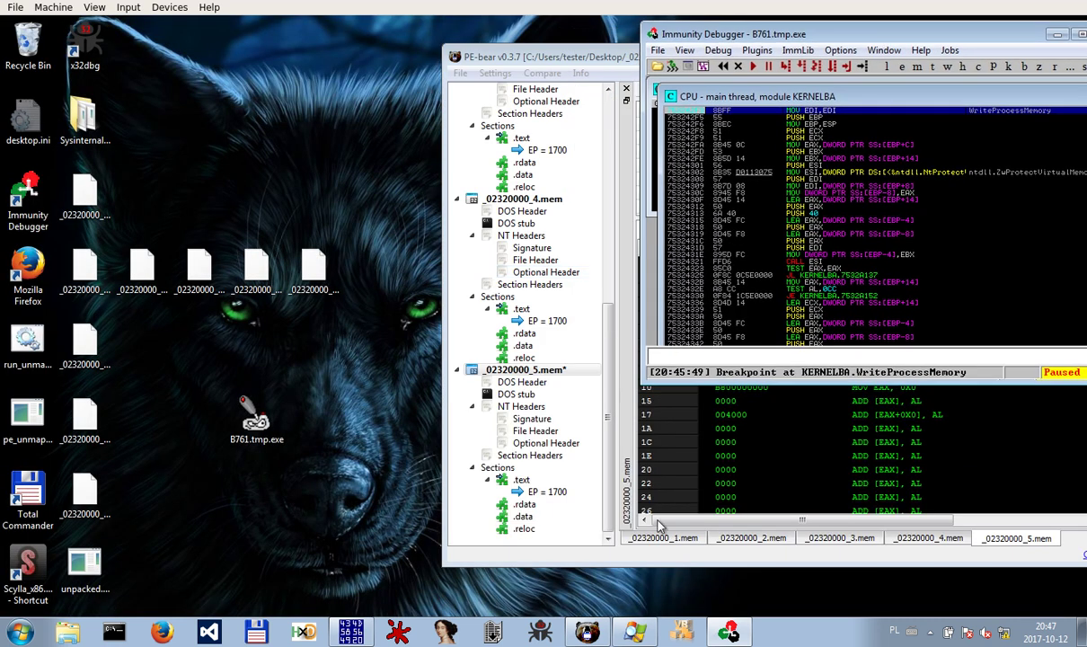
right_click(731, 633)
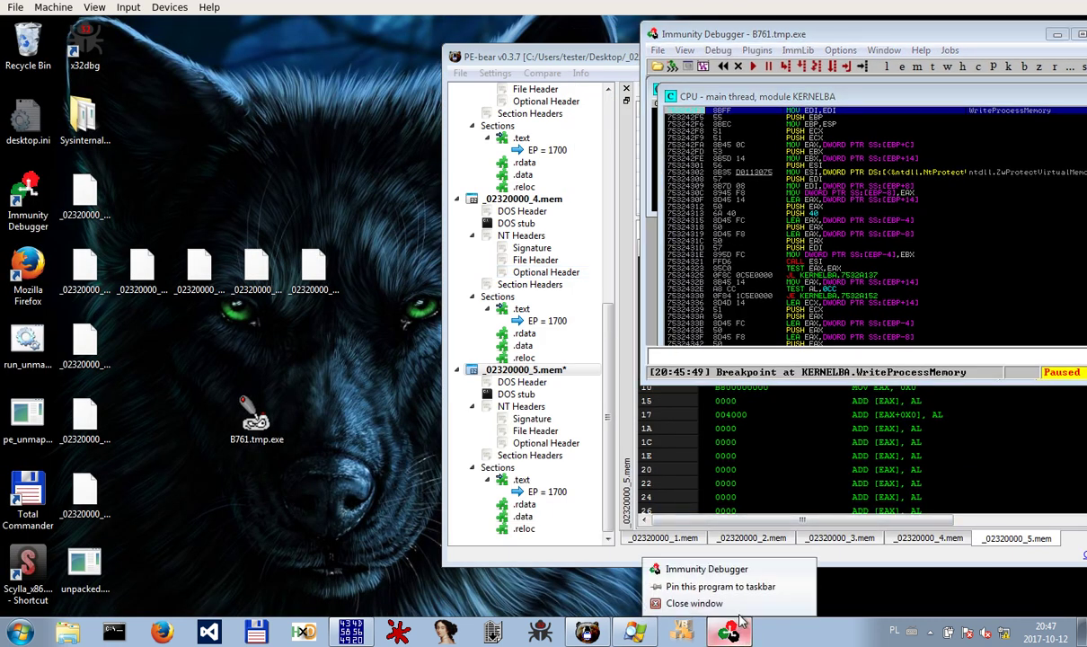
click(706, 569)
drag(162, 20, 162, 64)
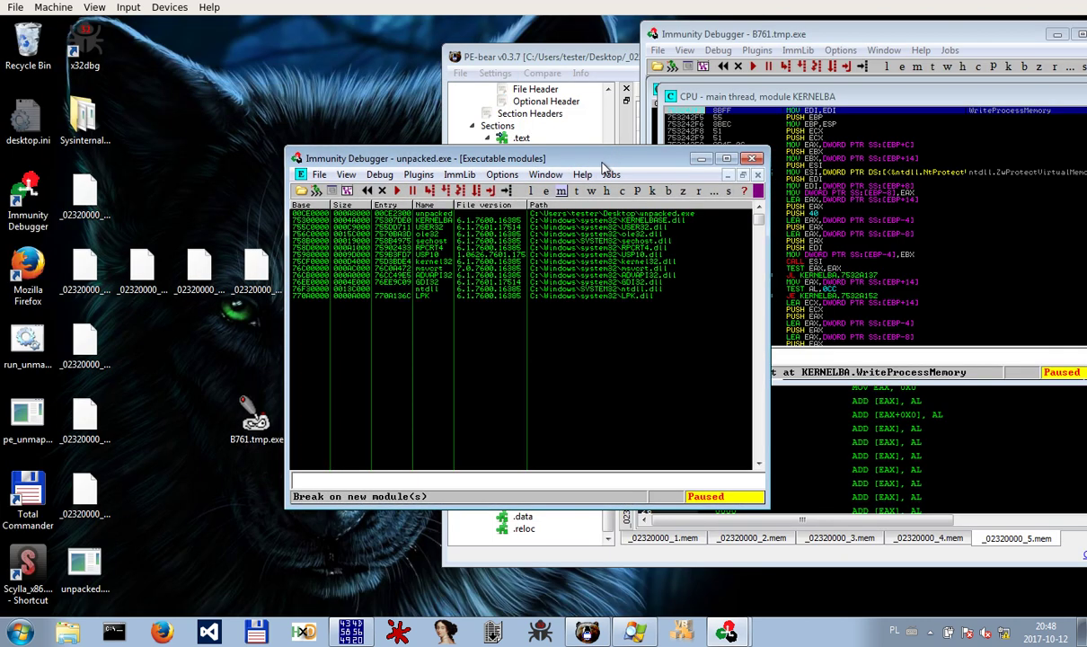
double_click(603, 163)
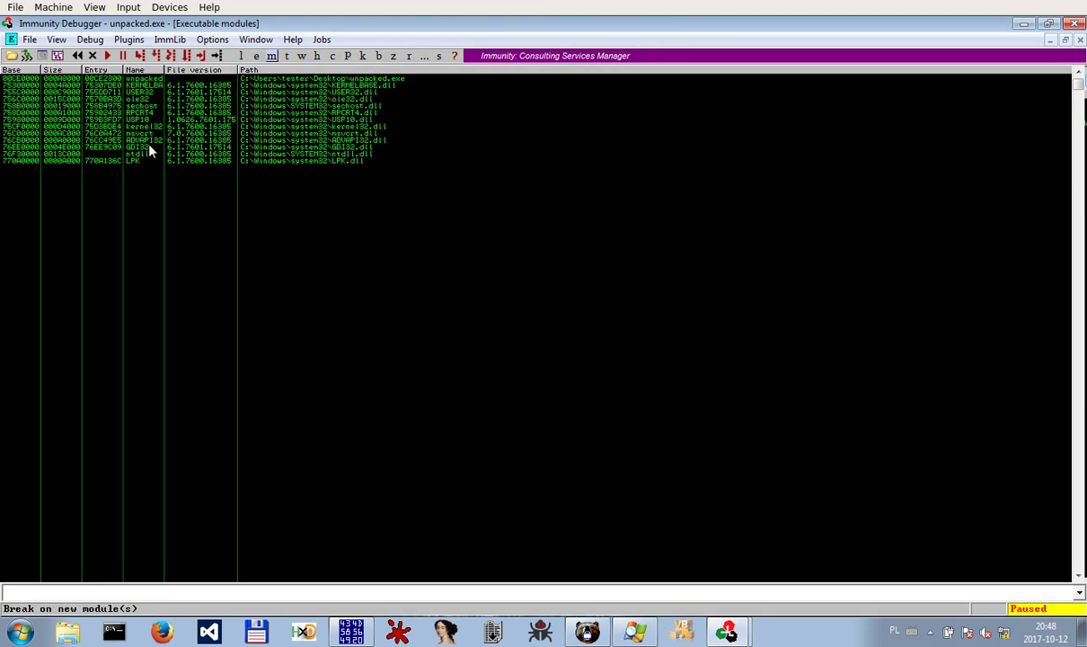
click(107, 55)
List all referenced text strings in unpacked.exe and go to the code that uses the "-a cryptonight -o stratum+tcp://" string
right_click(284, 295)
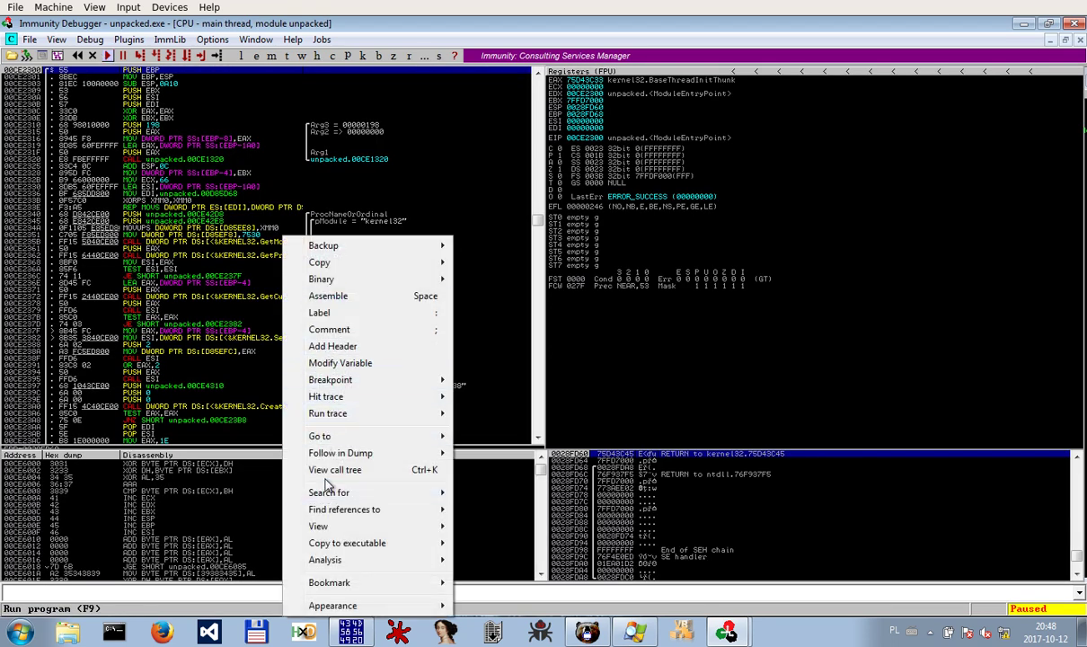
mouse_move(369, 498)
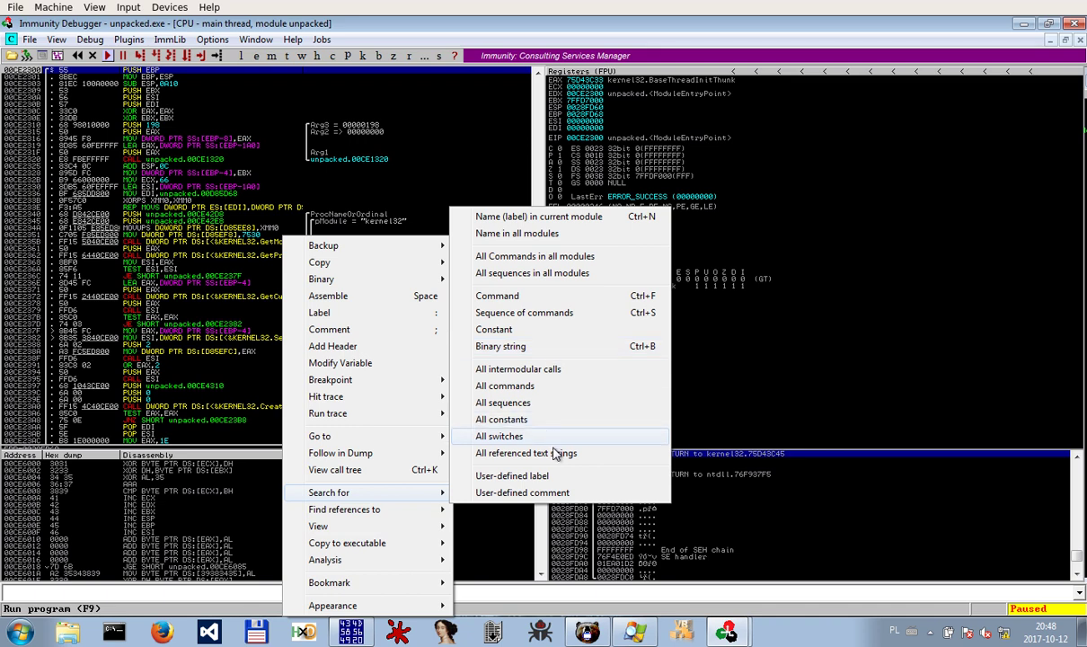
click(555, 453)
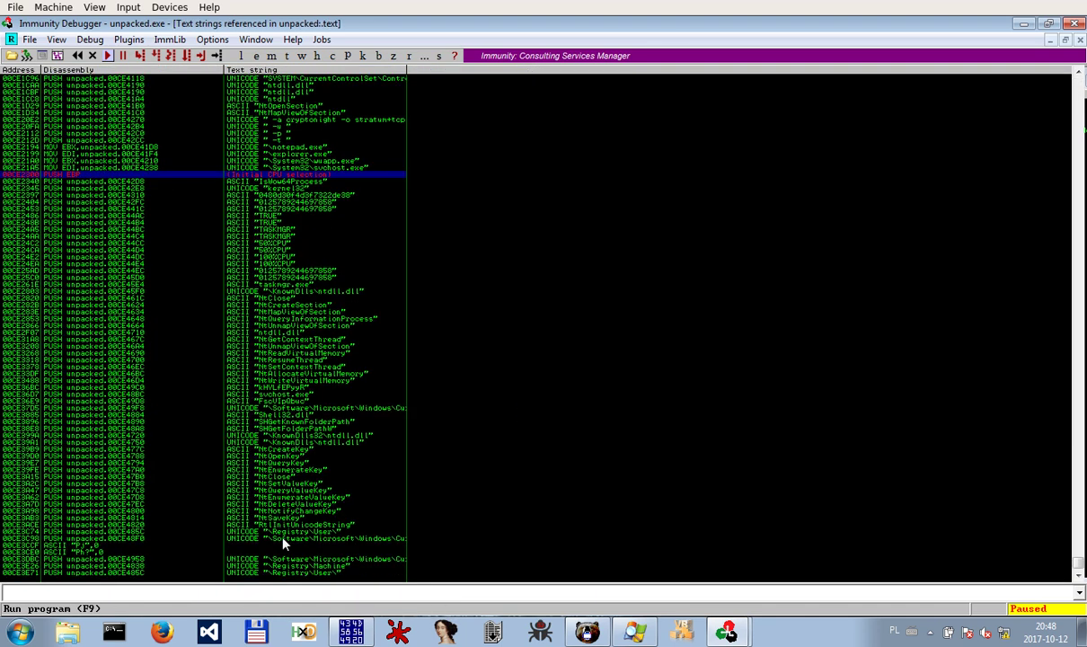
scroll(296, 476, up, 1)
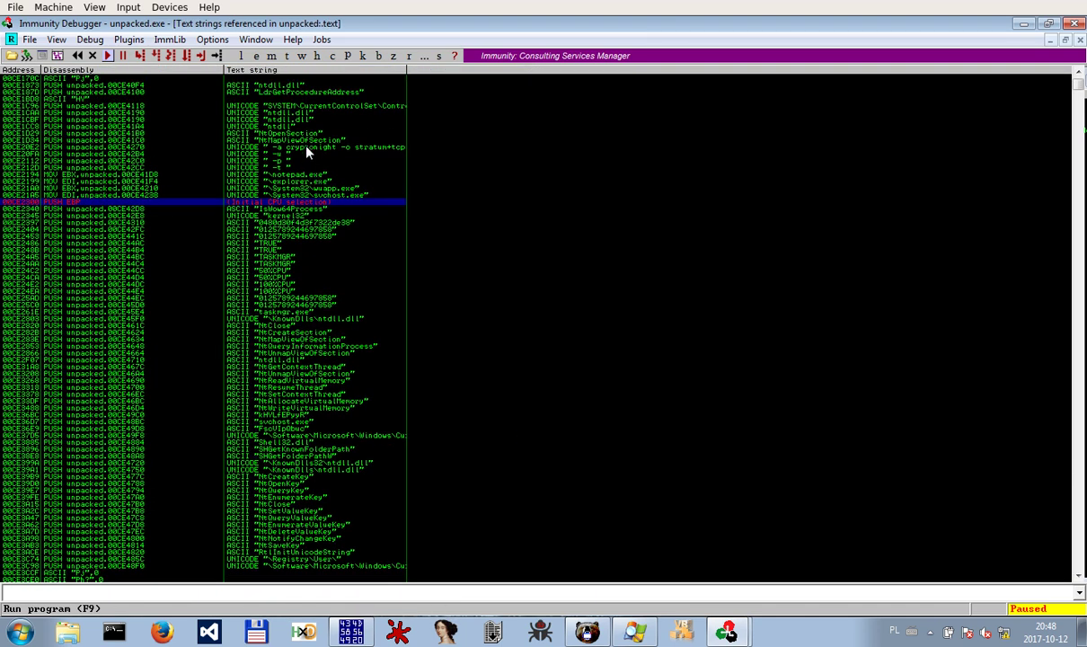
double_click(306, 147)
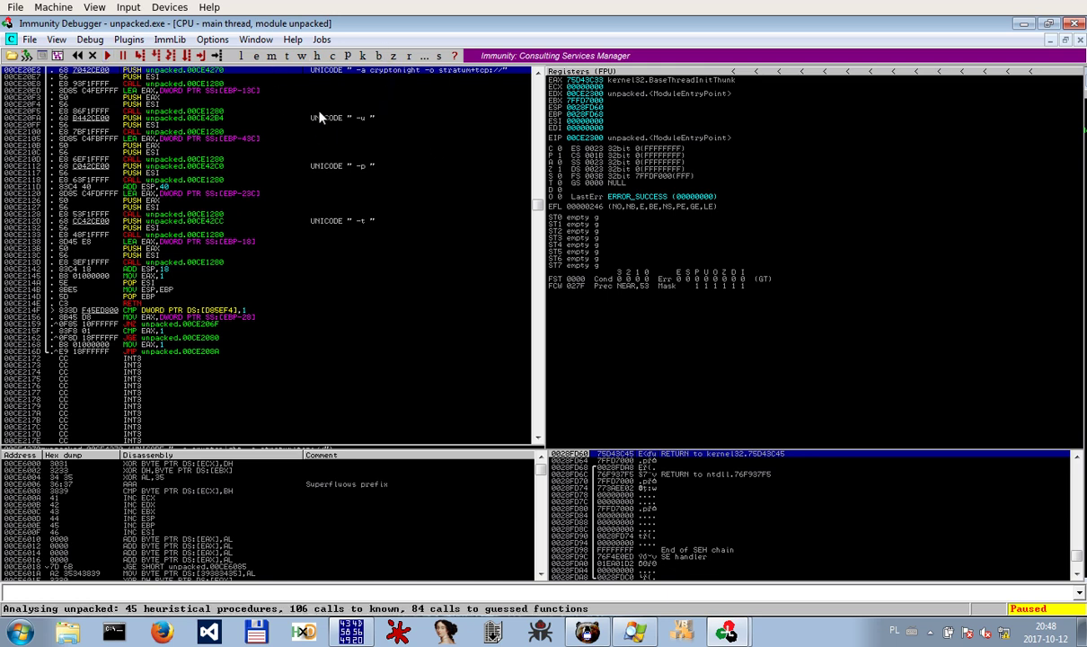
List all intermodular calls in unpacked.exe and review the imported functions from the start of the list
right_click(331, 216)
mouse_move(392, 490)
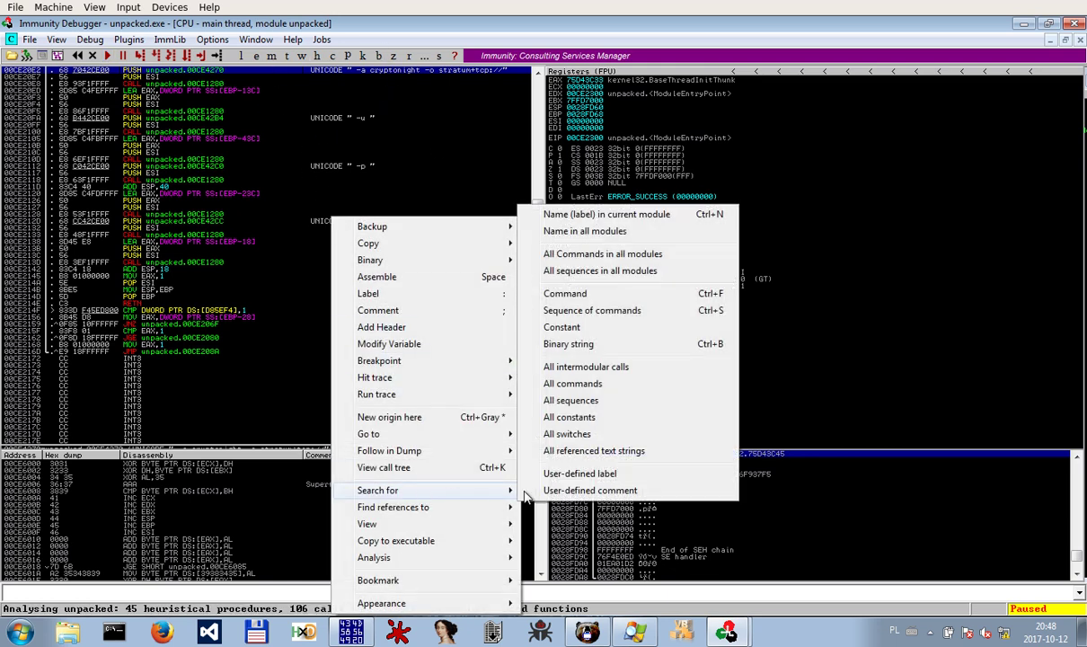
click(558, 367)
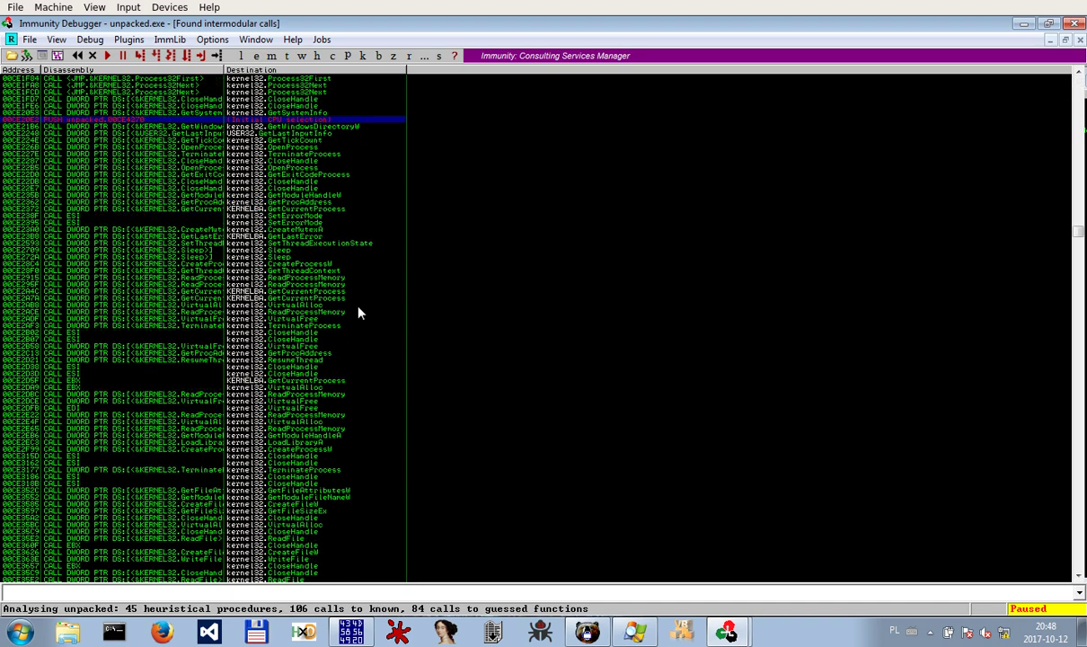
scroll(357, 313, up, 4)
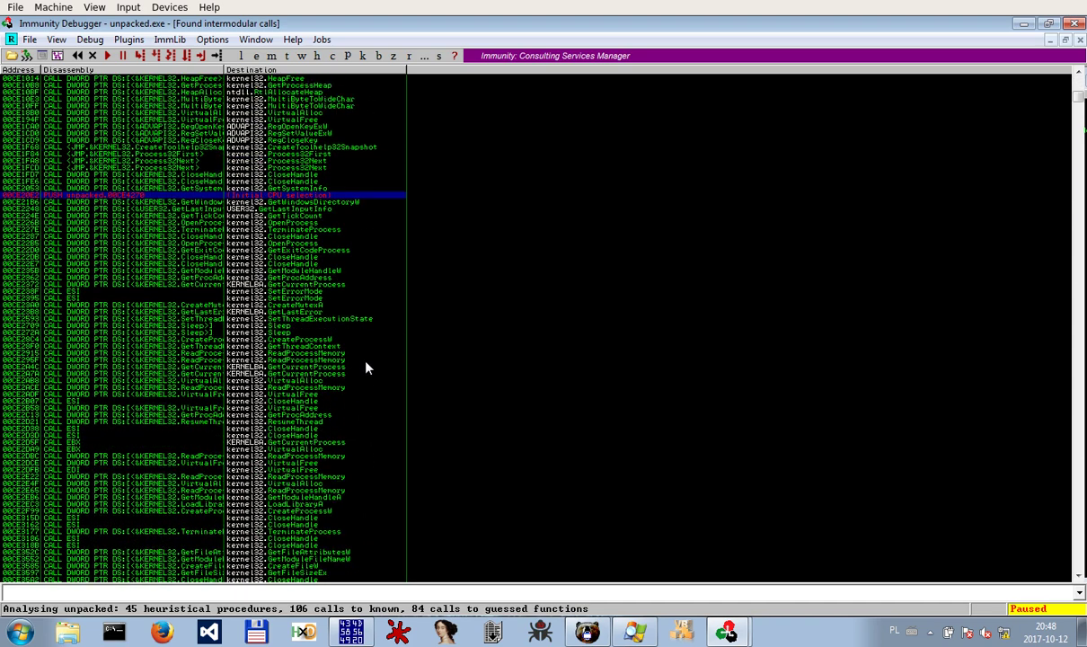
scroll(368, 362, up, 1)
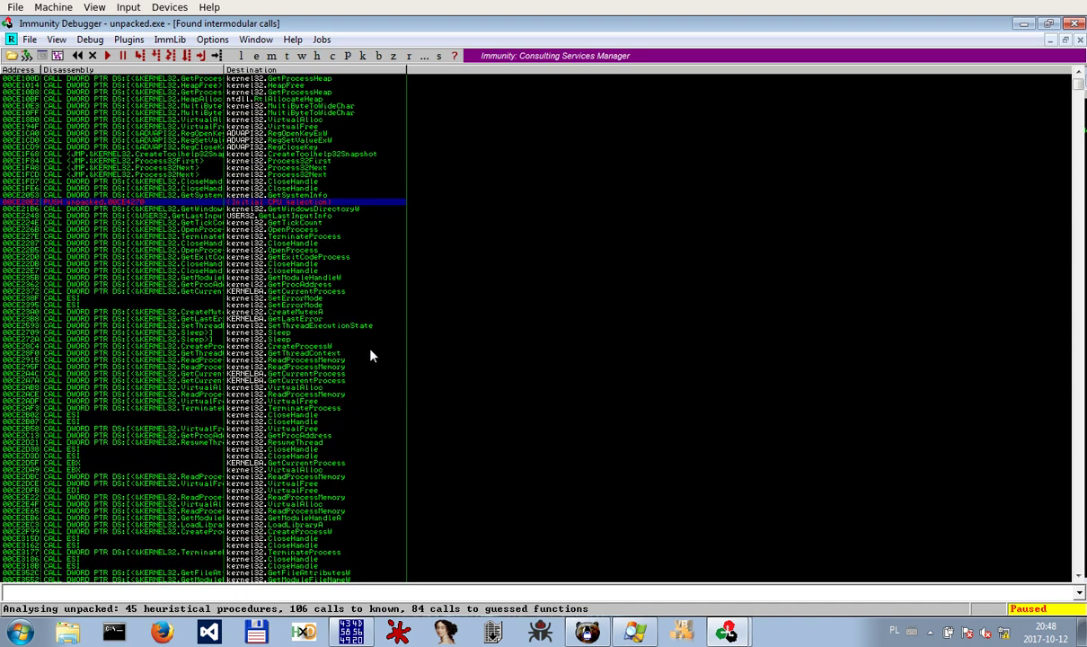
Minimize the unpacked.exe debugger and bring the B761.tmp.exe Immunity Debugger instance back up maximized
click(1027, 25)
click(729, 633)
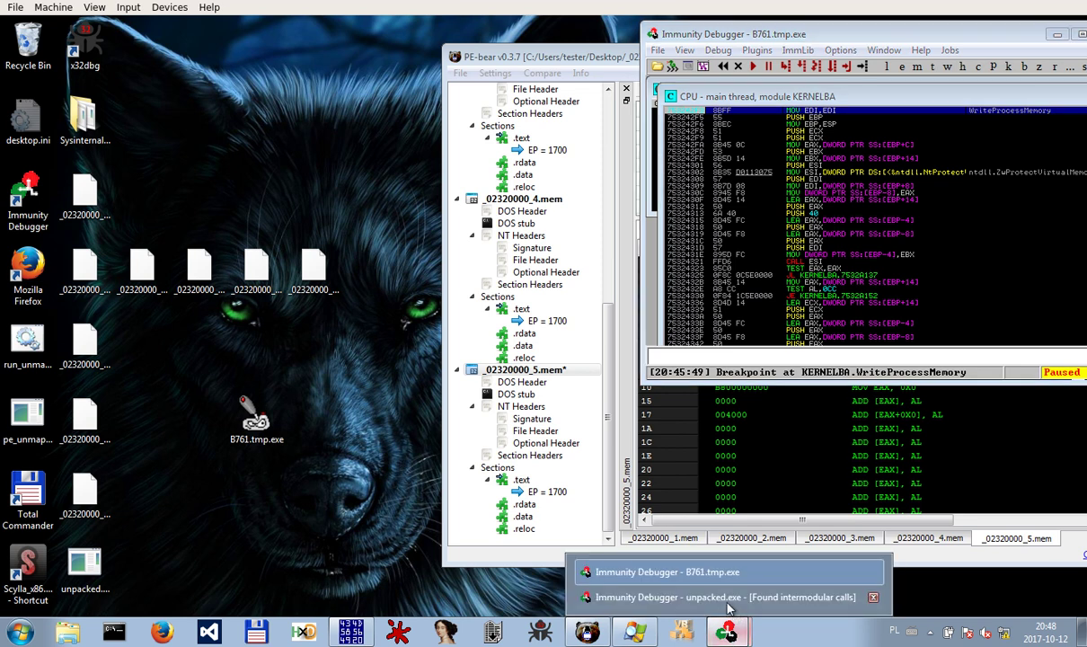
click(683, 572)
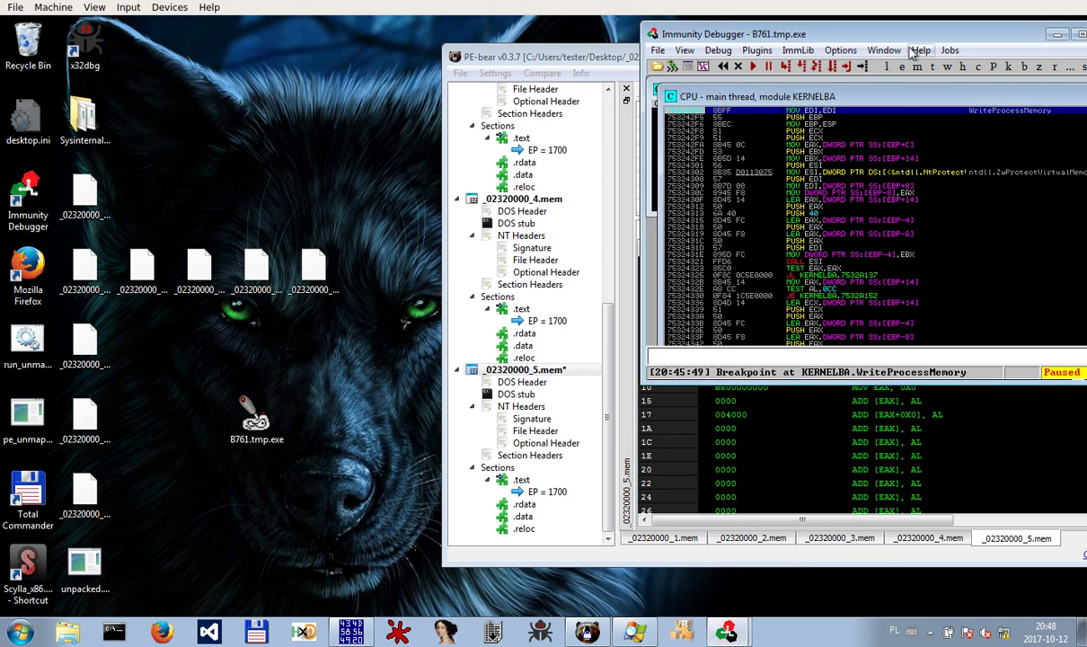
double_click(914, 36)
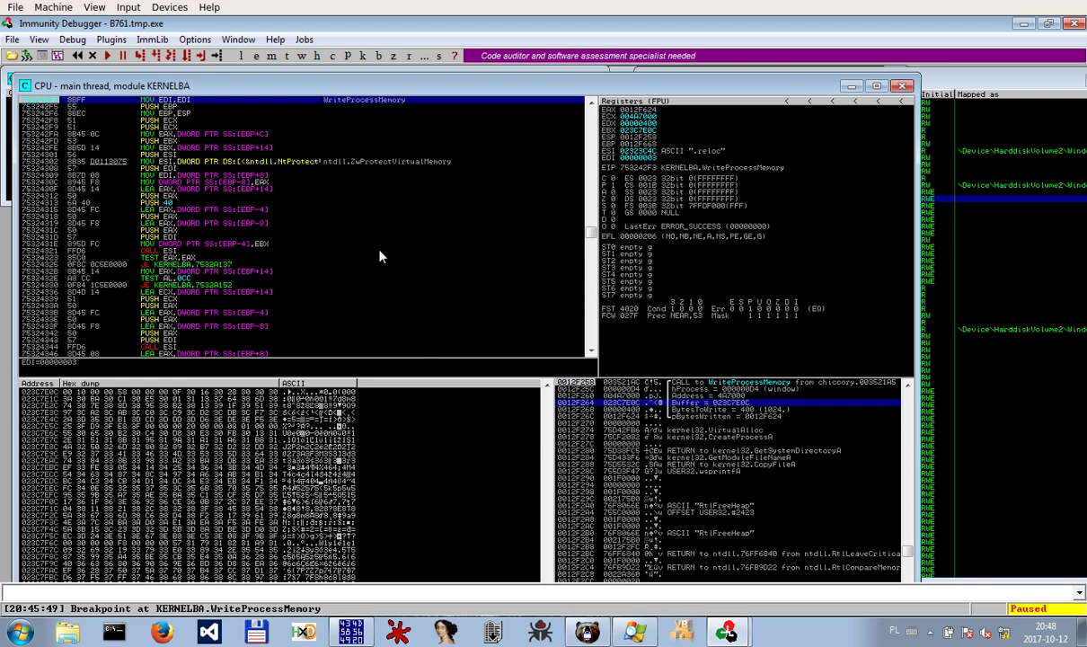
Look through the KERNELBA code below WriteProcessMemory, select the RETN 10 instruction, and return to the start of the function
scroll(379, 257, down, 10)
scroll(281, 273, down, 15)
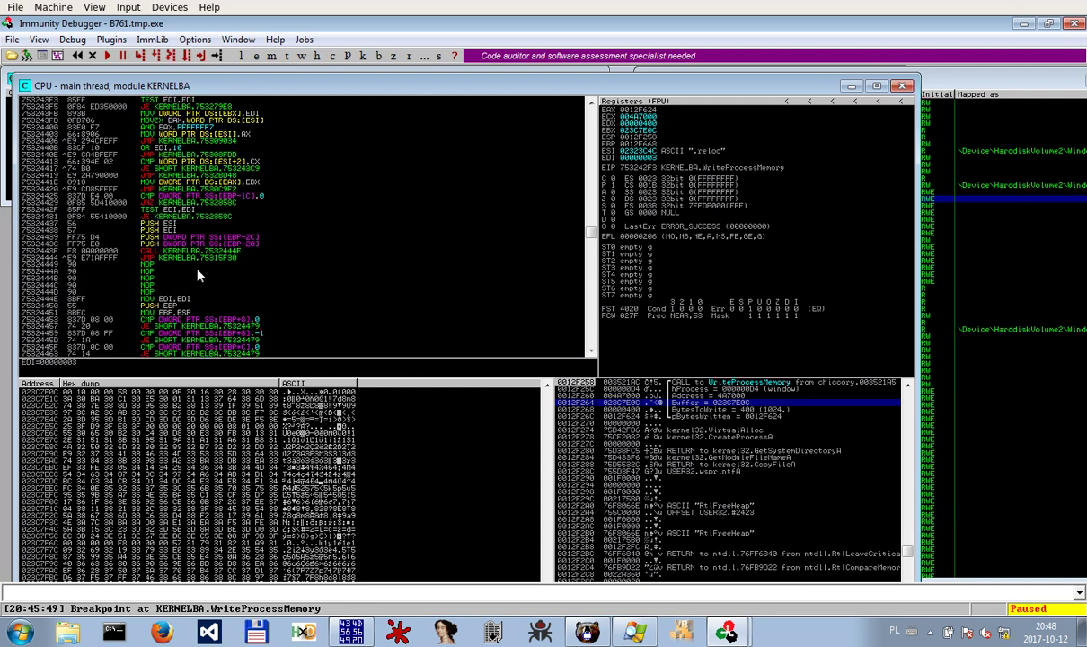
scroll(189, 269, down, 8)
click(175, 252)
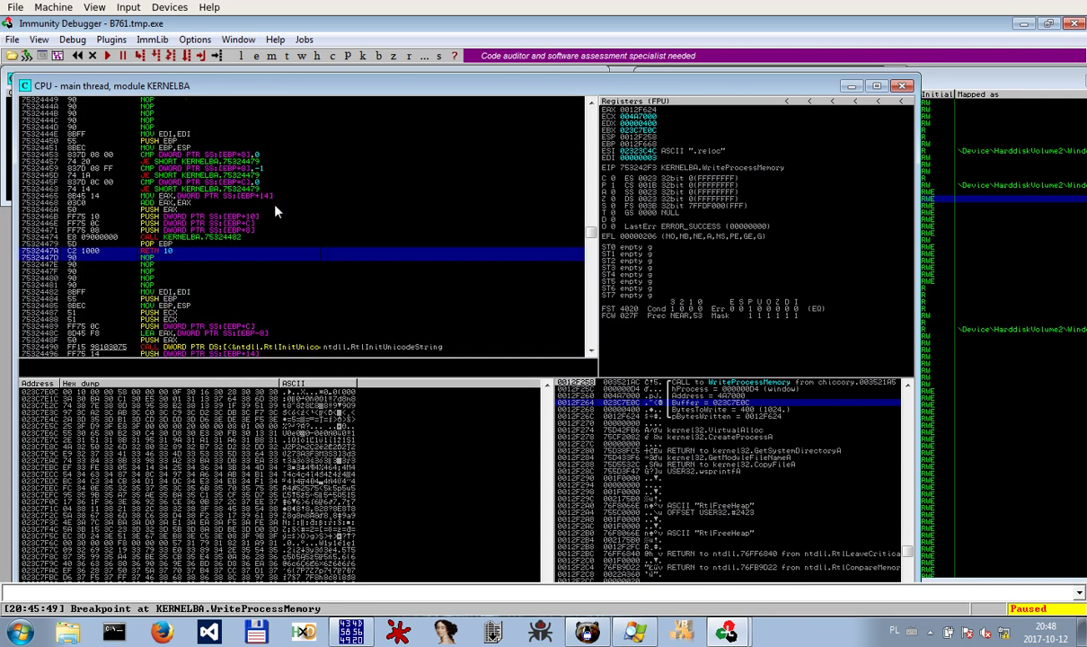
scroll(292, 224, up, 20)
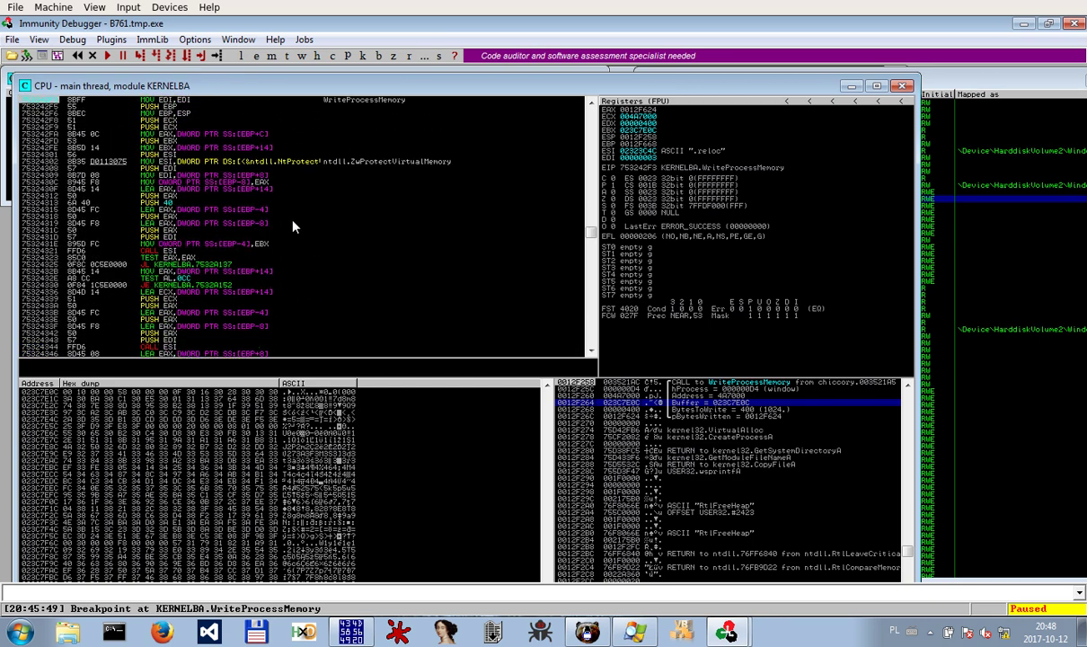
Select the RETN 10 instruction below WriteProcessMemory and continue running B761.tmp.exe to the next WriteProcessMemory breakpoint
scroll(292, 225, down, 5)
scroll(193, 315, down, 20)
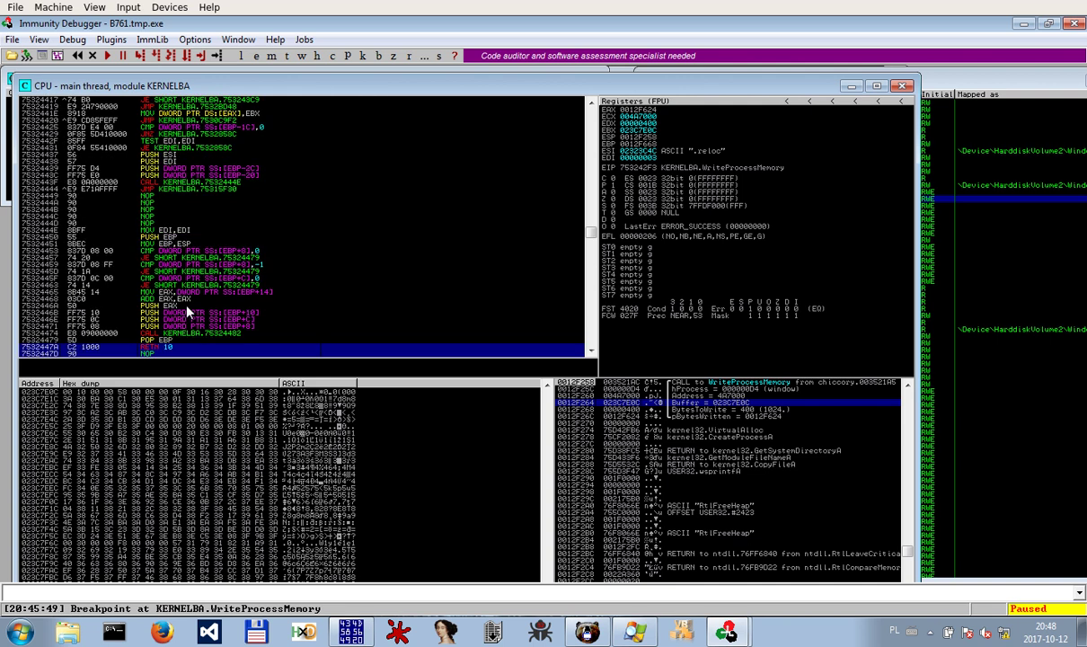
scroll(187, 311, down, 5)
click(162, 244)
click(164, 252)
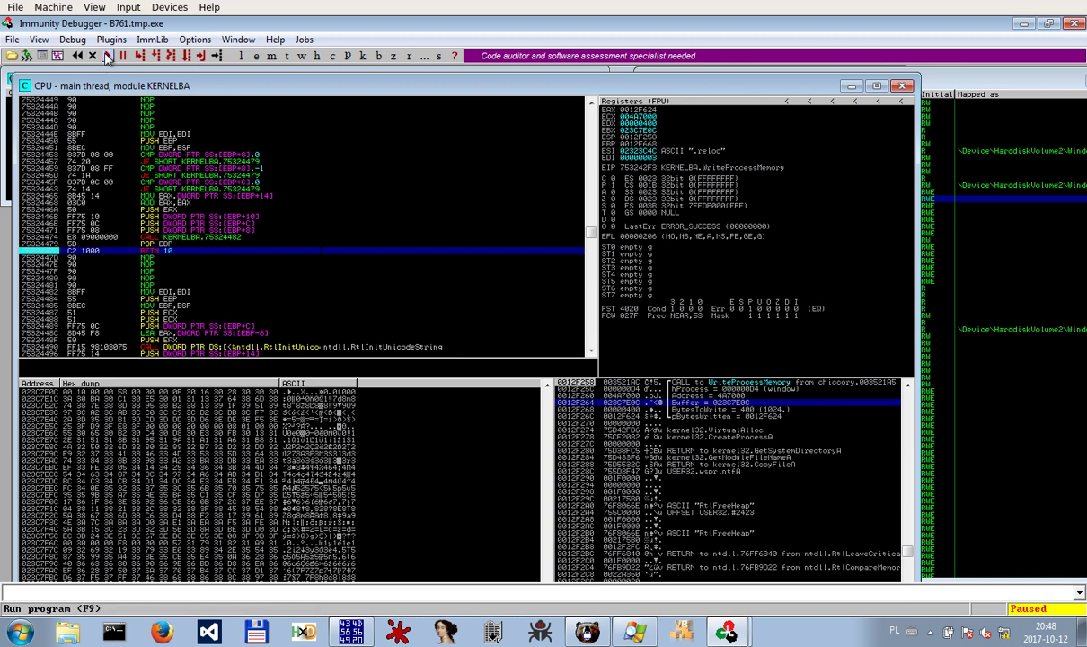
click(107, 56)
scroll(391, 126, up, 2)
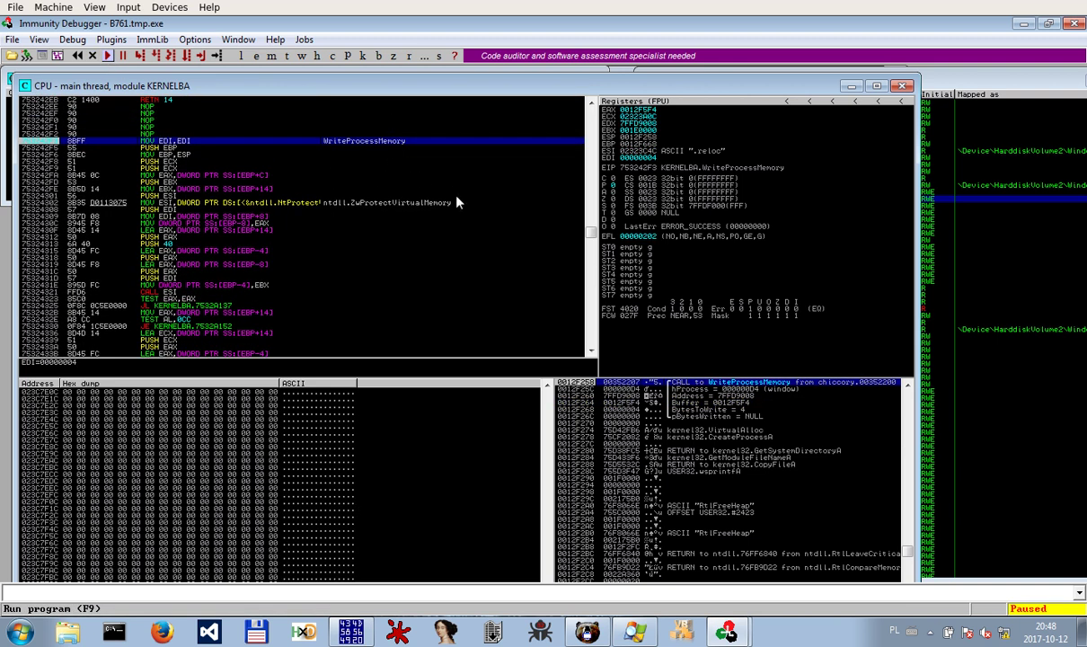
Follow the Buffer argument of the WriteProcessMemory call in the hex dump and select its first four bytes
click(745, 397)
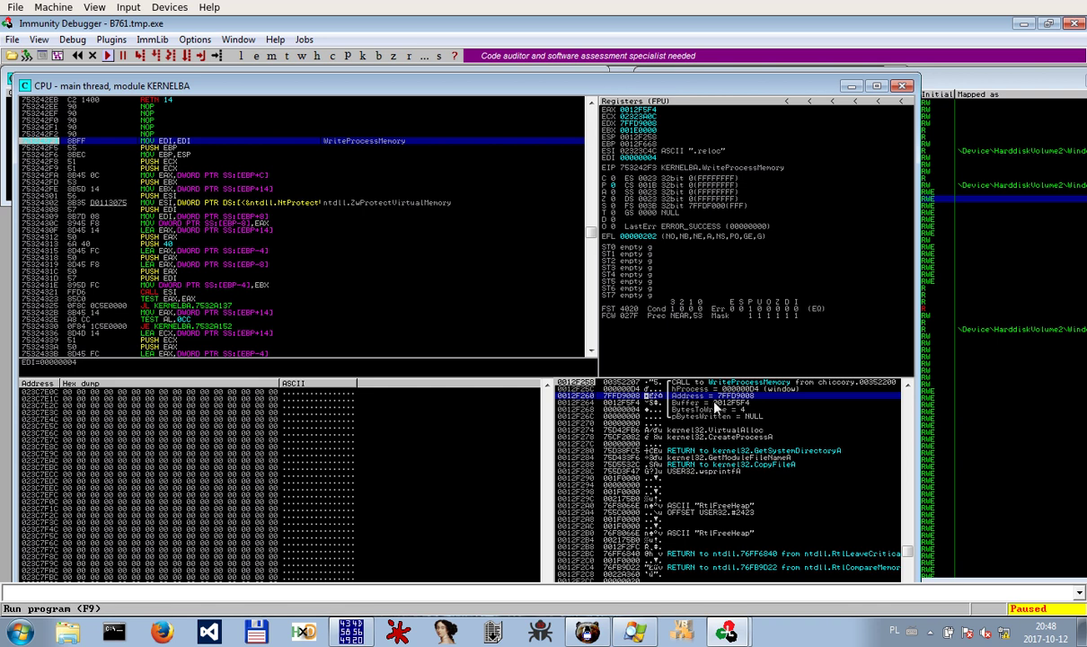
click(715, 404)
right_click(716, 402)
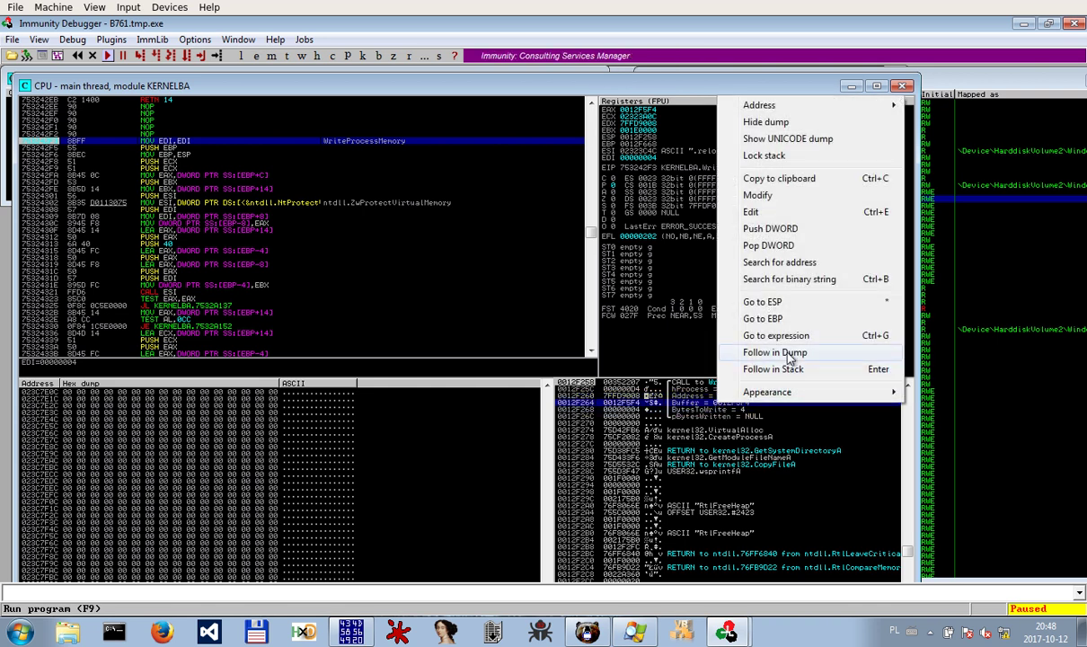
click(774, 352)
drag(68, 399, 119, 396)
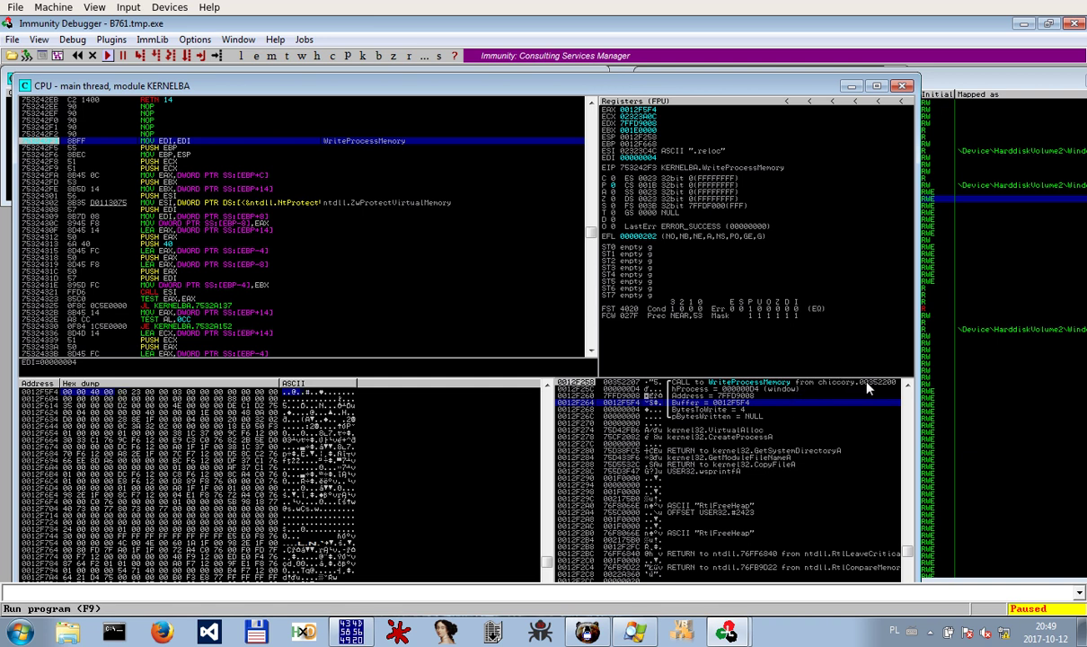
Bring up the memory map, inspect the B761_tmp PE header at 00400000, and close its dump
click(993, 420)
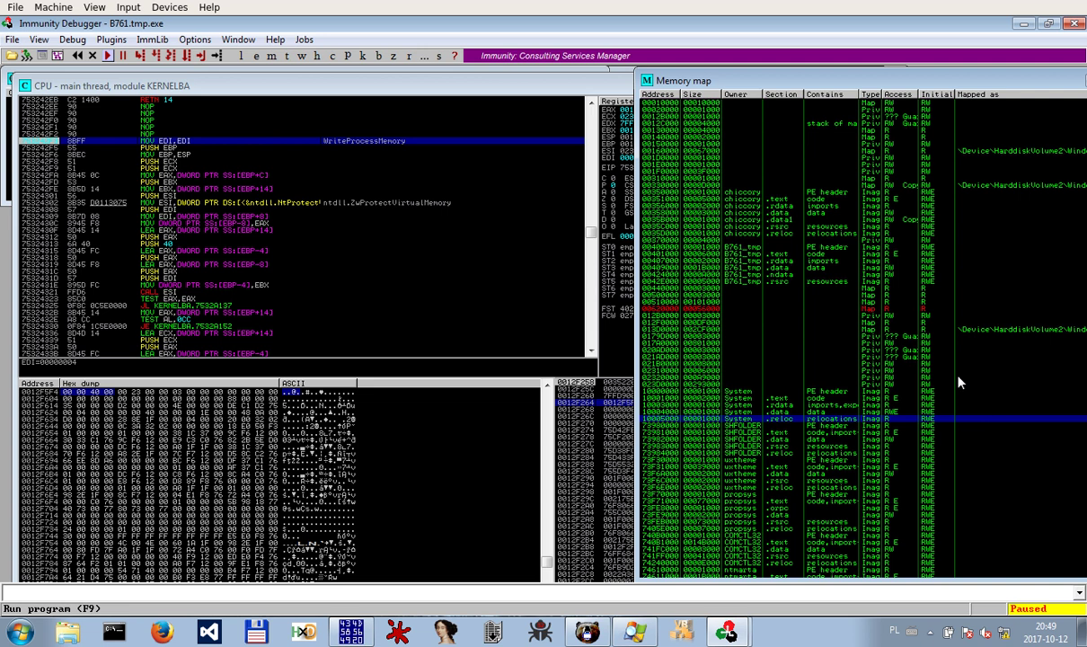
double_click(684, 245)
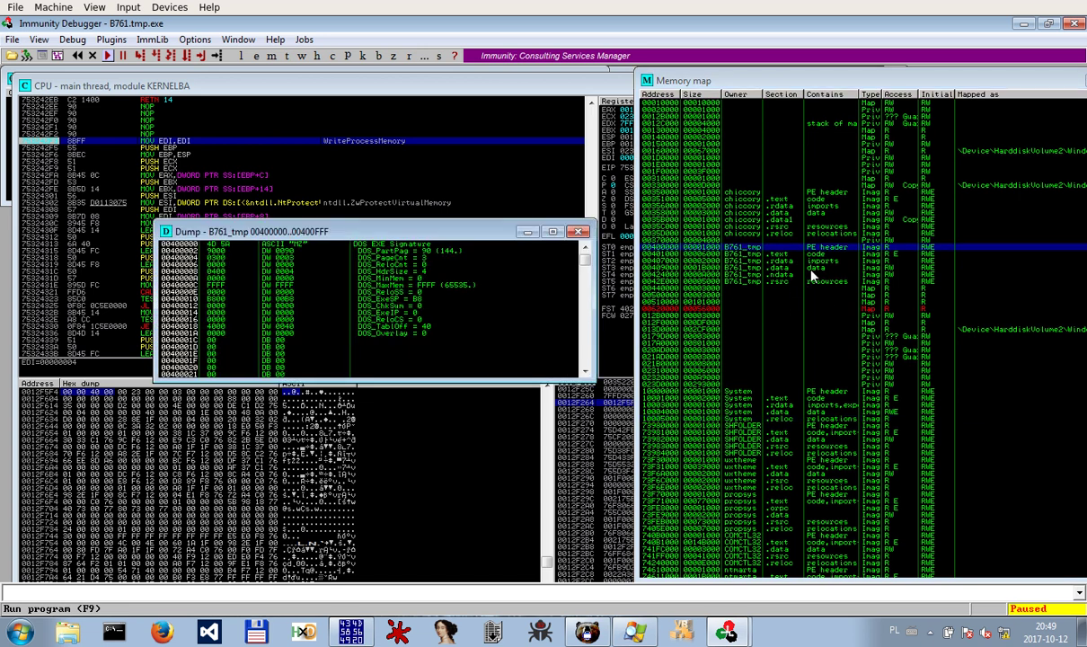
click(579, 233)
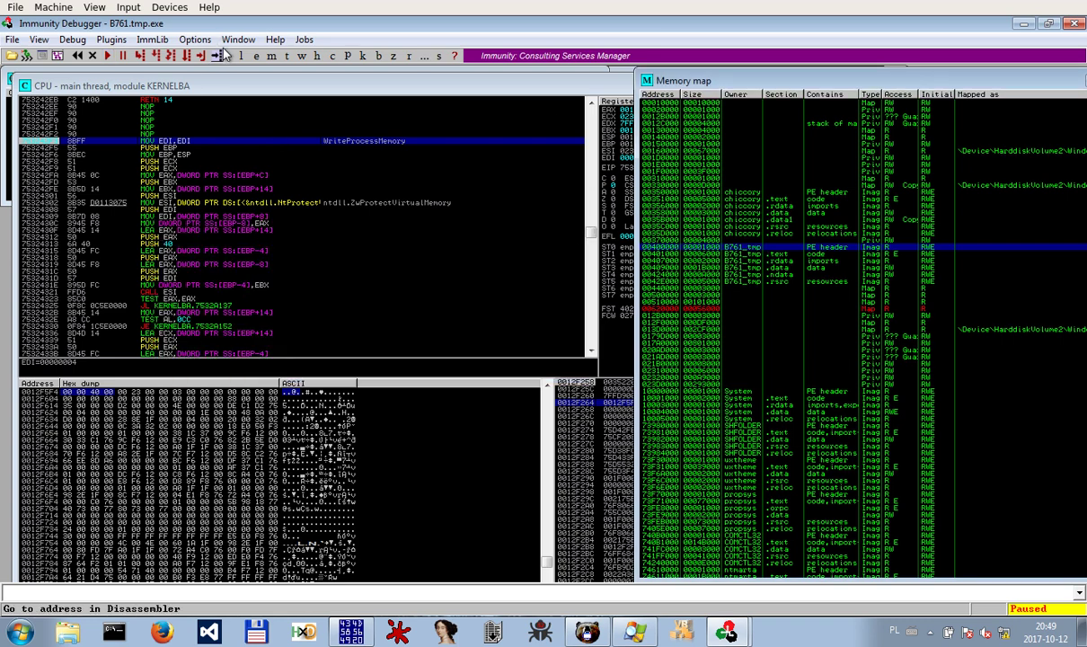
Restore the debugger to a smaller window, launch Scylla x86 from the desktop, and look through its list of active processes
drag(236, 26, 588, 114)
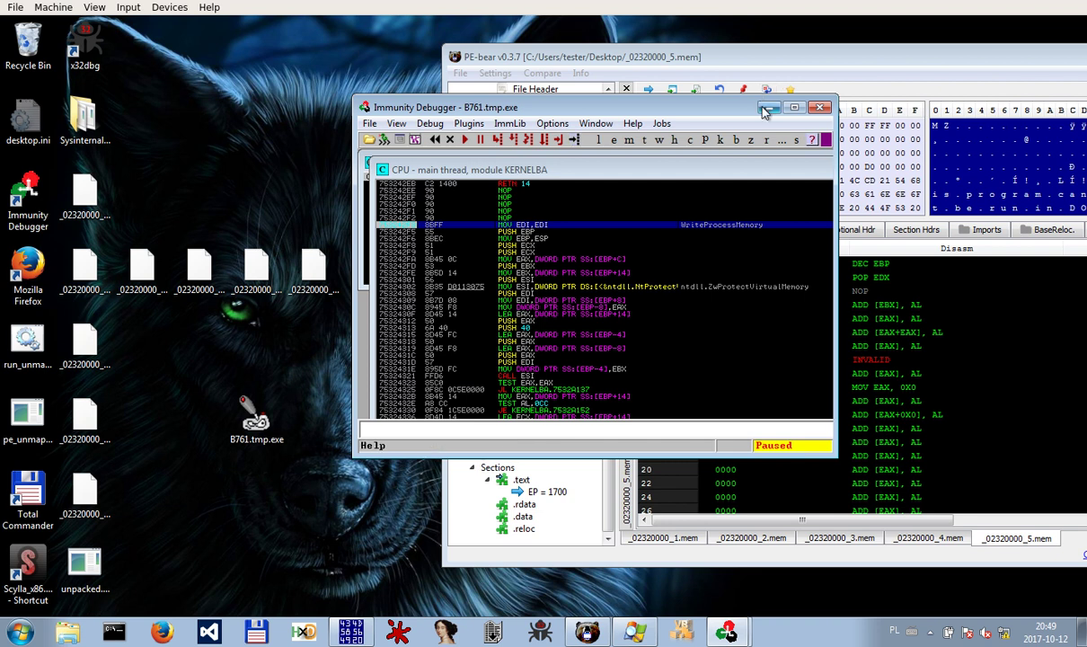
double_click(41, 552)
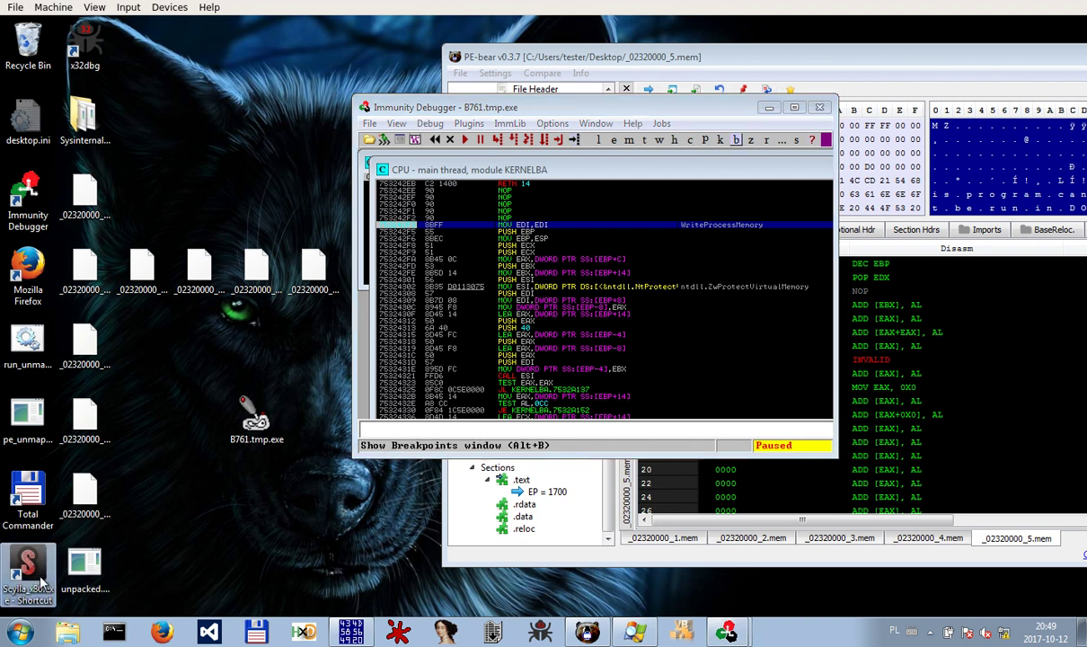
click(599, 356)
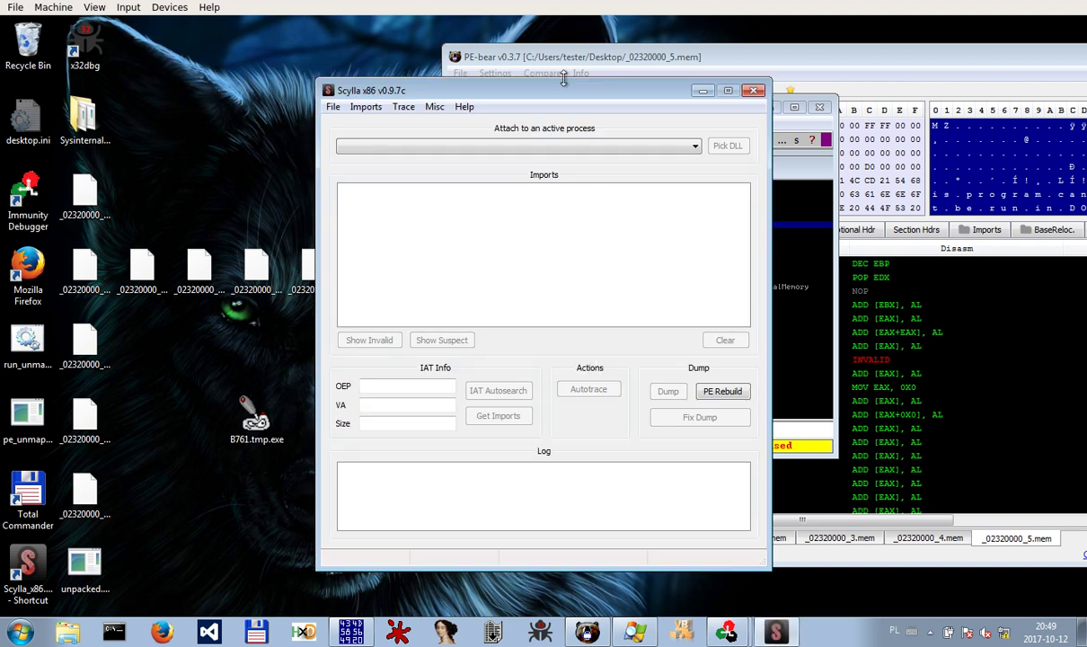
click(543, 146)
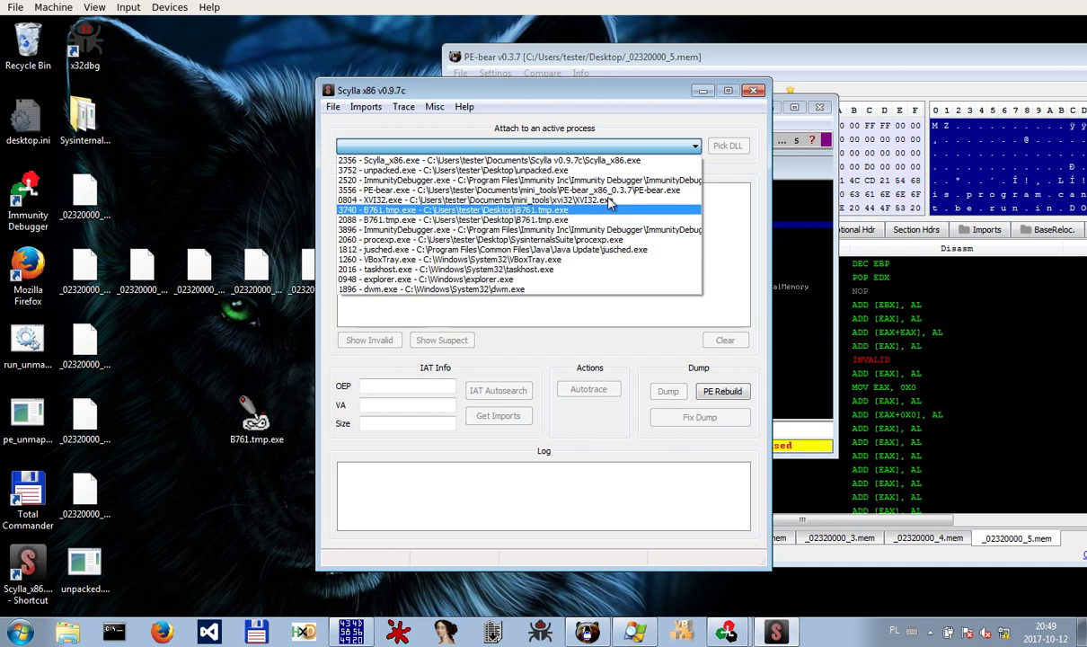
click(385, 128)
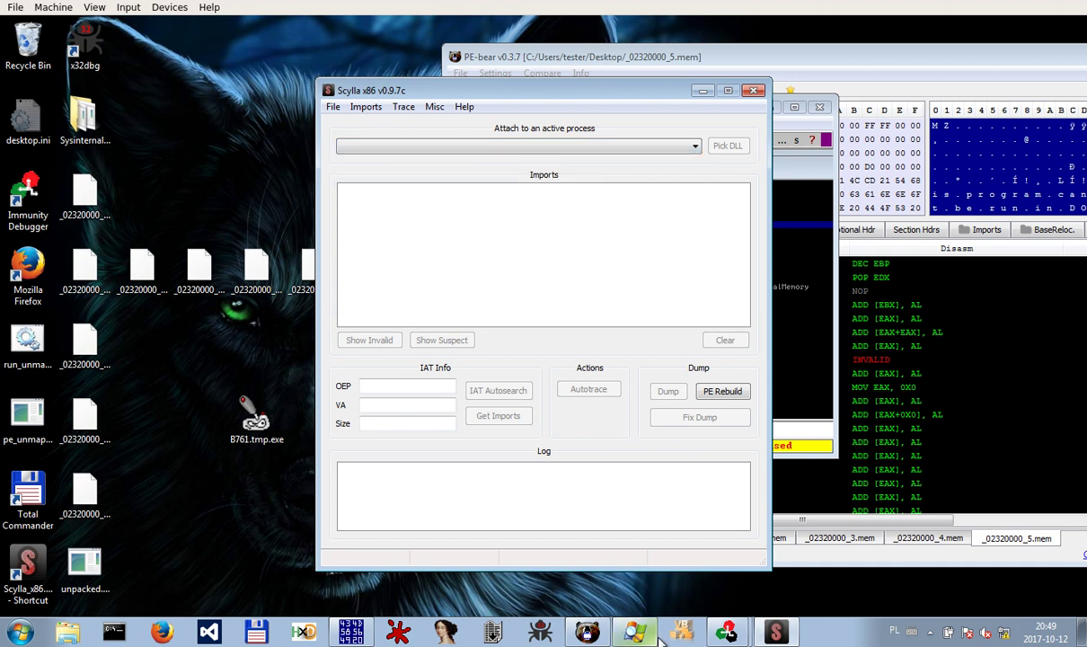
Check the properties of the suspended child B761.tmp.exe in Process Explorer to identify its PID, and close both windows
click(654, 633)
double_click(115, 332)
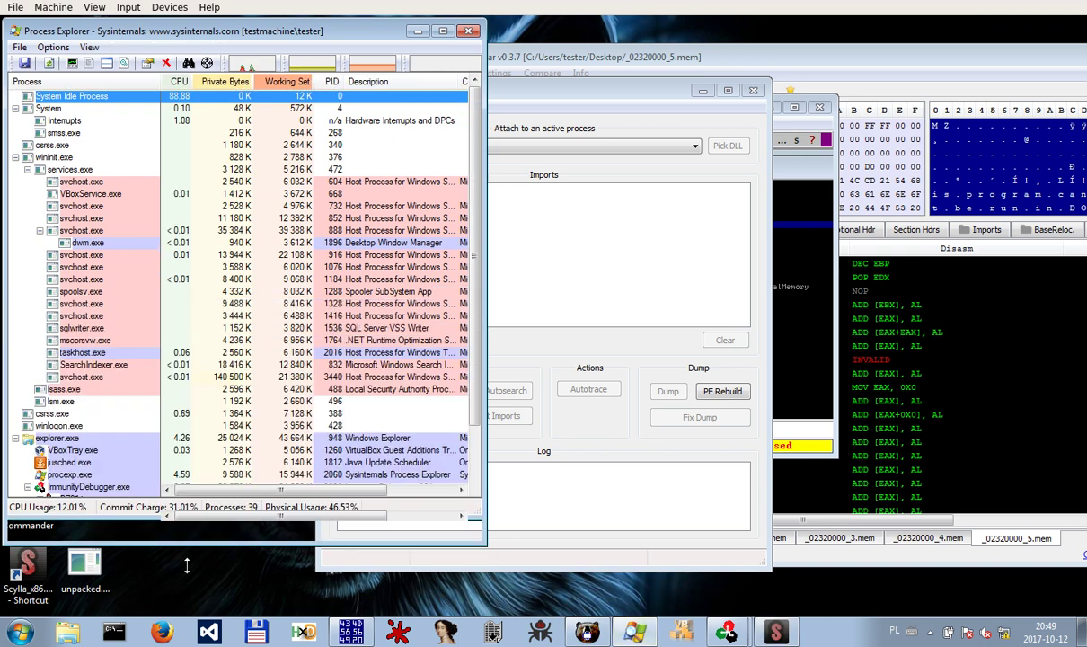
click(126, 510)
right_click(126, 511)
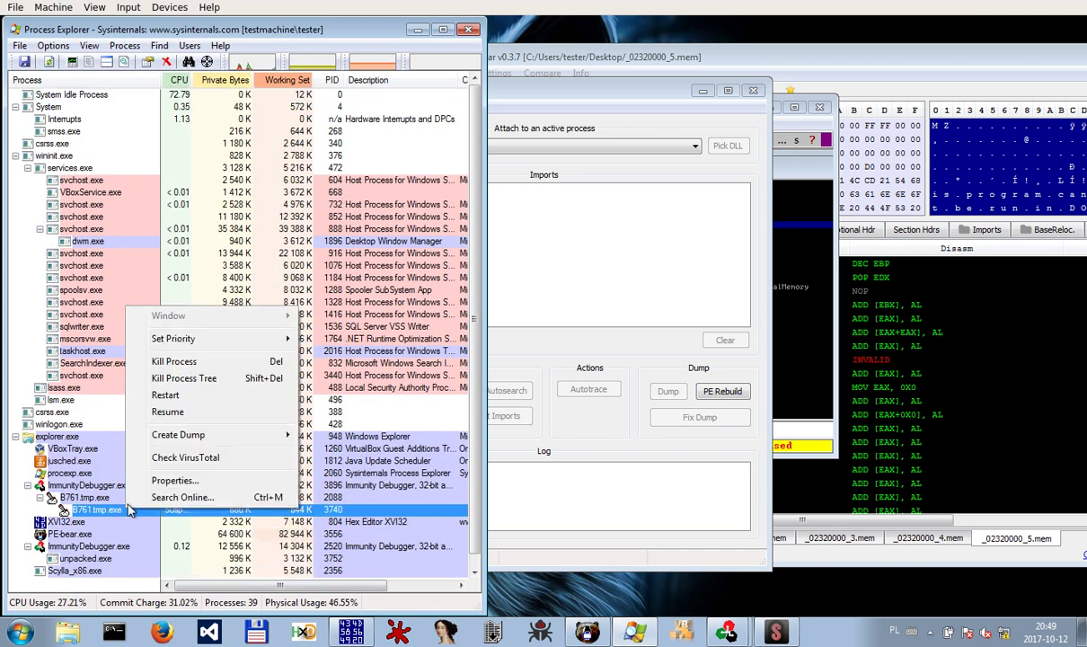
click(149, 463)
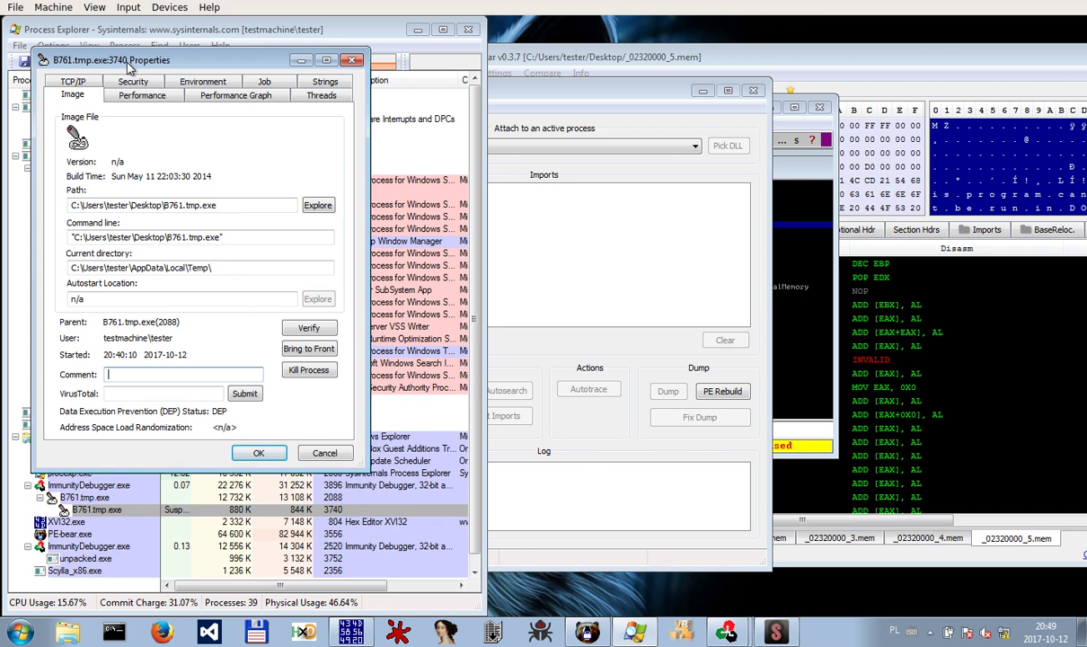
click(359, 61)
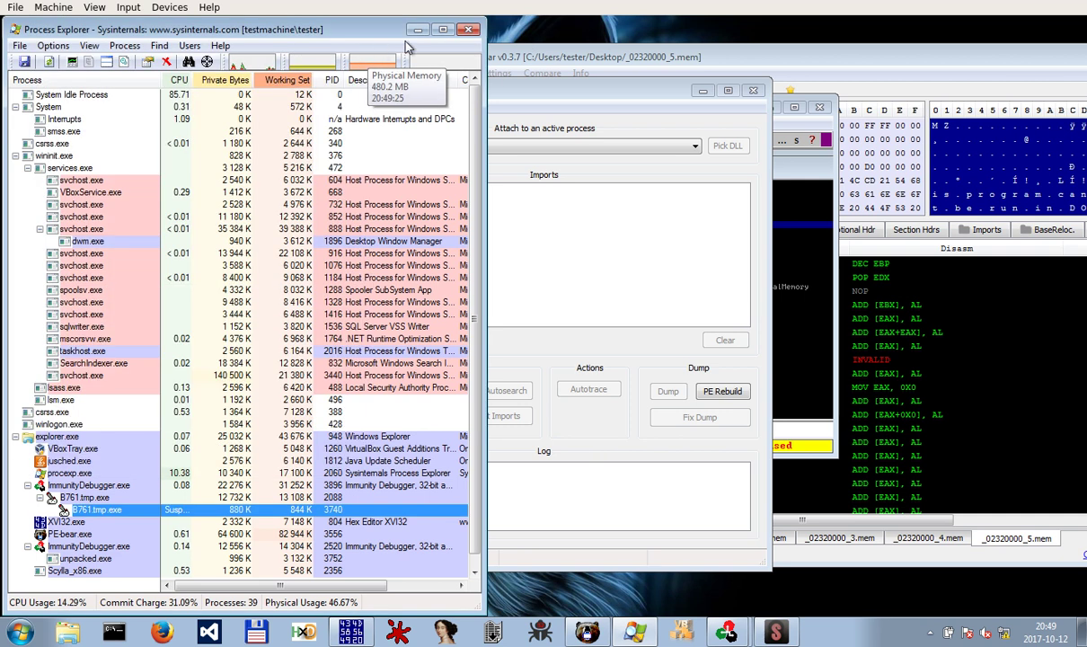
click(467, 29)
Attach Scylla to B761.tmp.exe with PID 3740 and run an IAT Autosearch on it
click(474, 149)
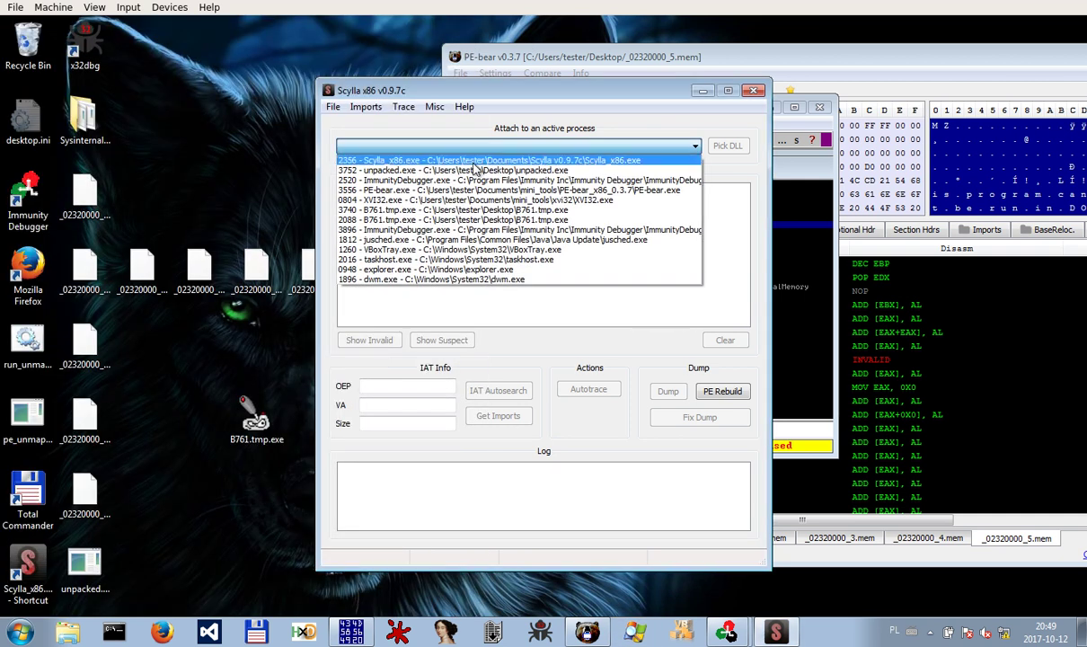
click(429, 212)
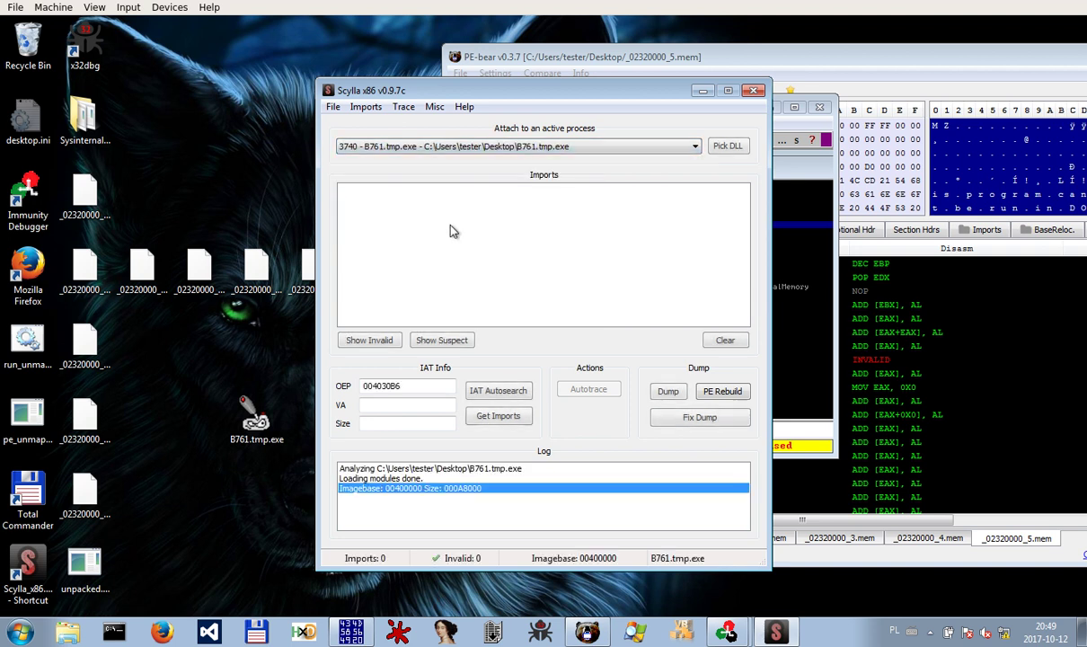
click(501, 394)
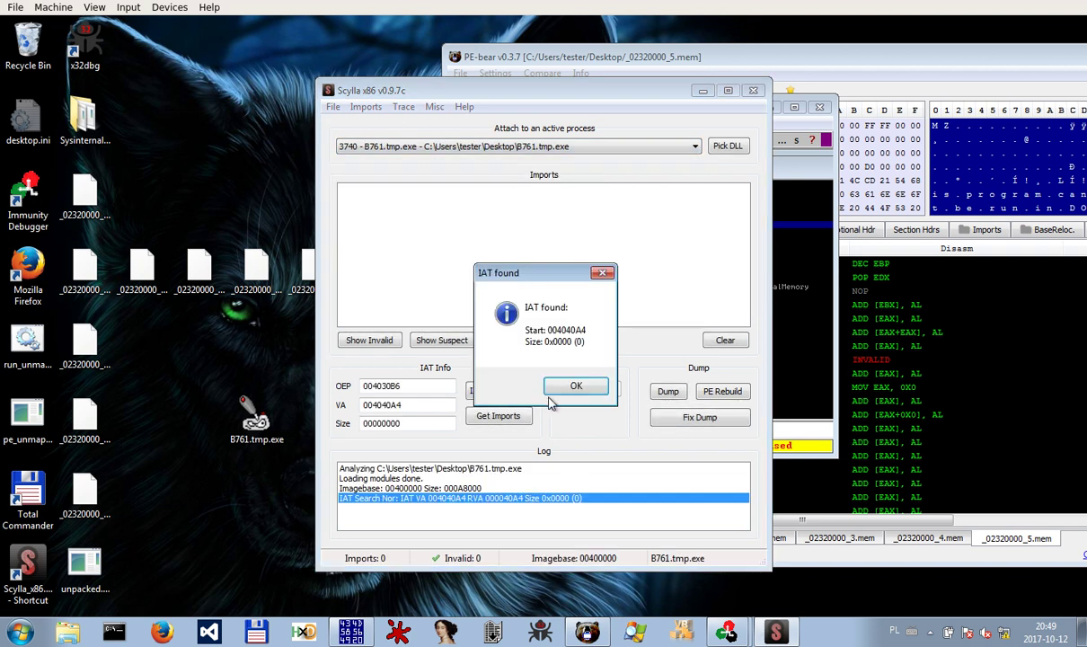
click(553, 392)
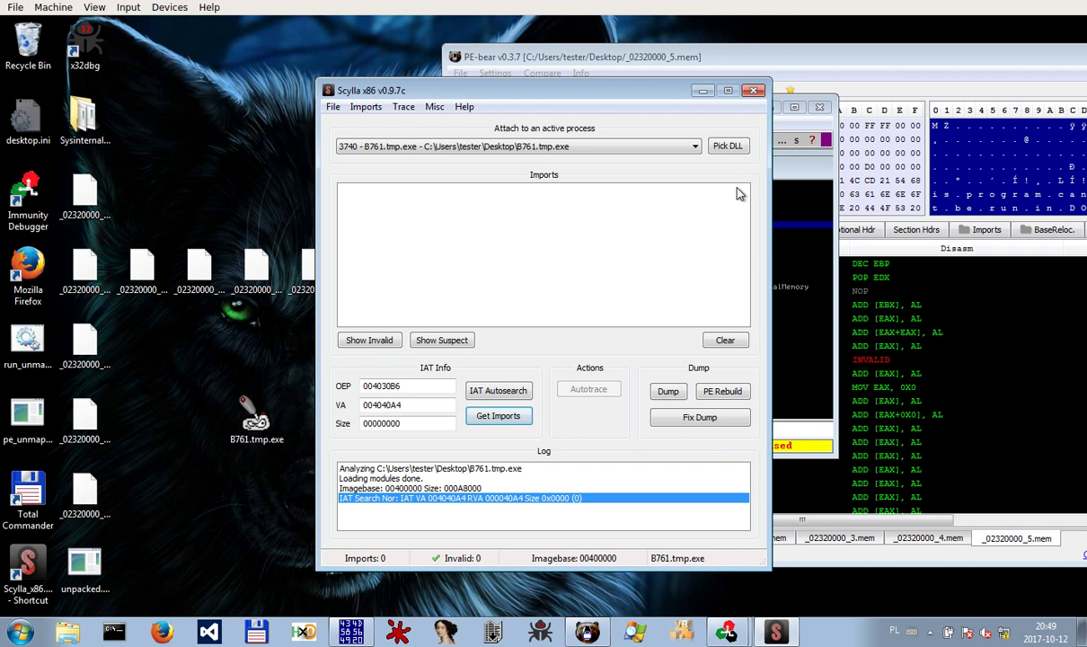
Dump the attached process to the Desktop as B761.tmp_dump.exe
click(682, 395)
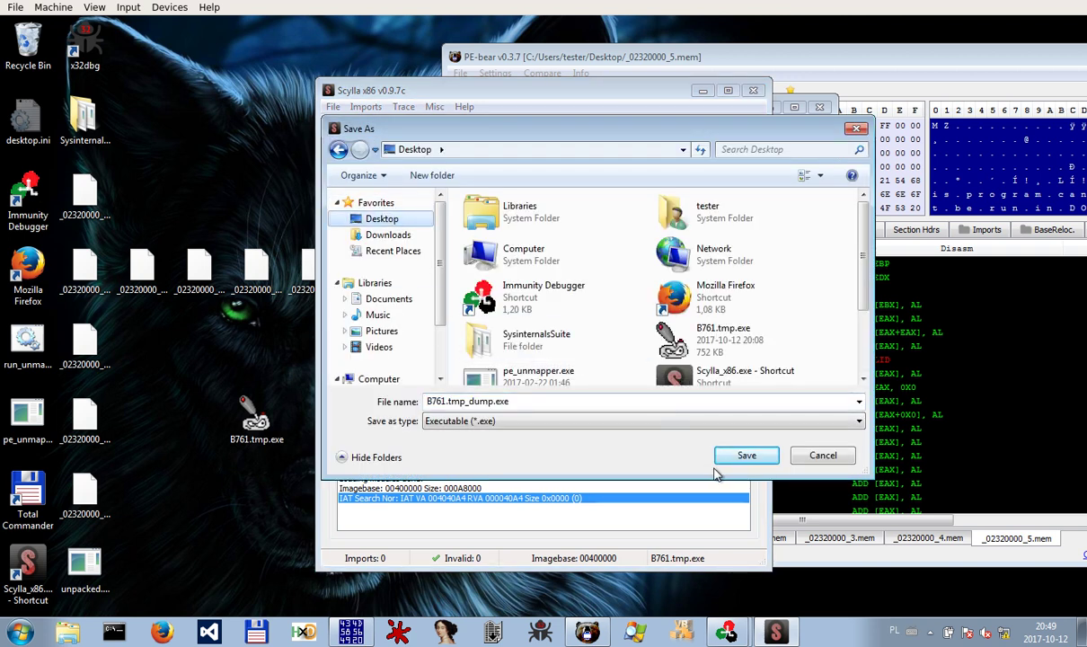
click(742, 456)
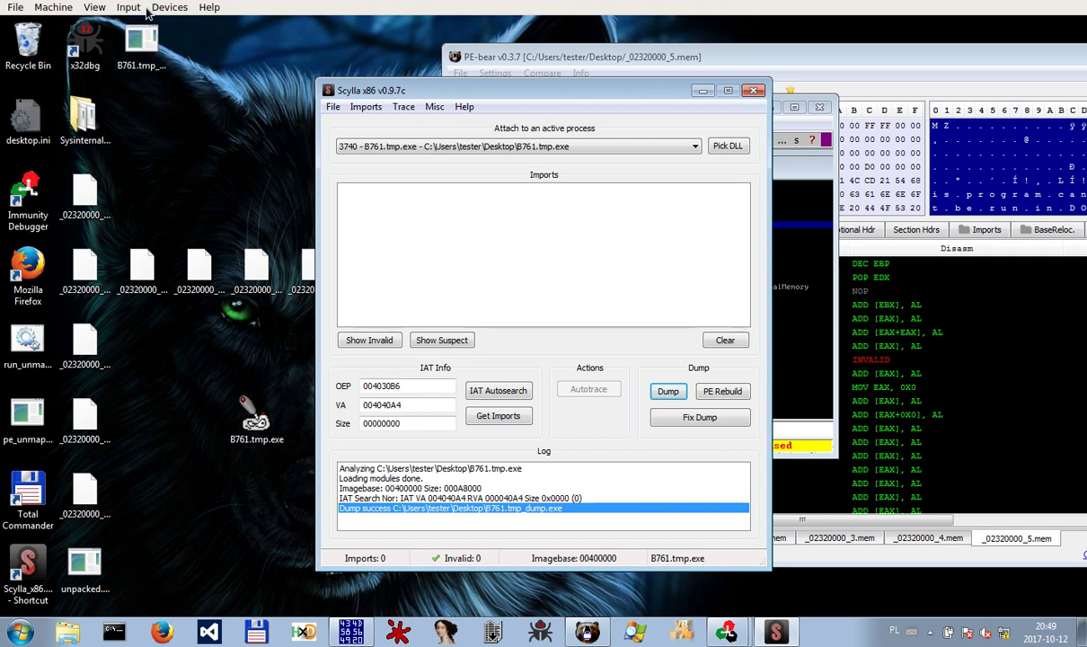
Open B761.tmp_dump.exe in a new maximized Immunity Debugger instance and run it to the module entry point
click(137, 43)
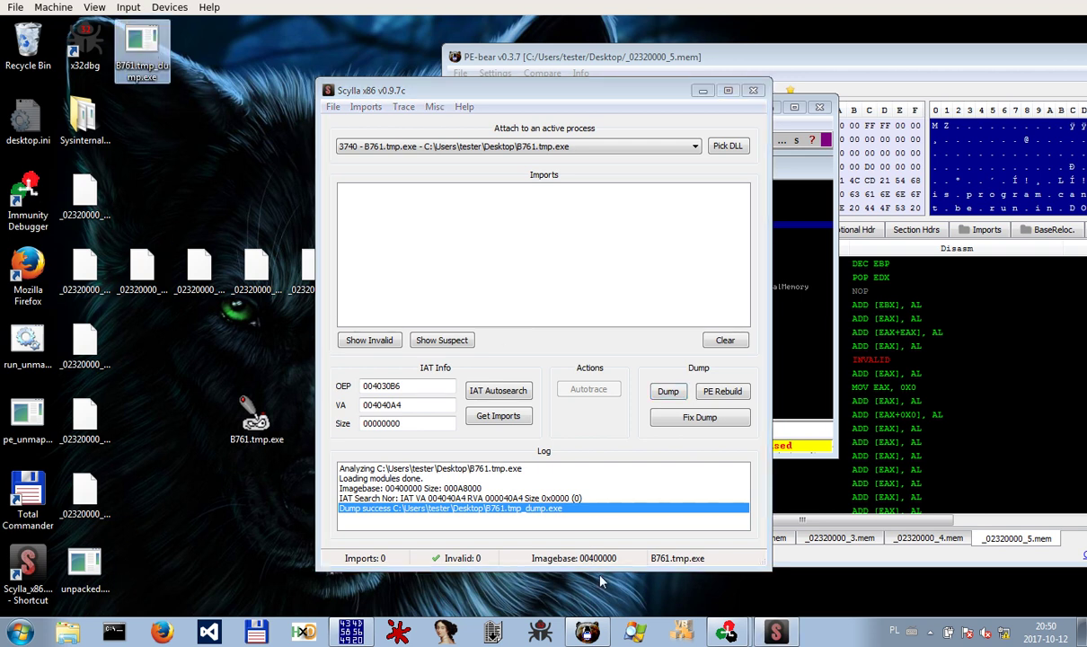
right_click(728, 634)
click(686, 576)
drag(242, 29, 490, 31)
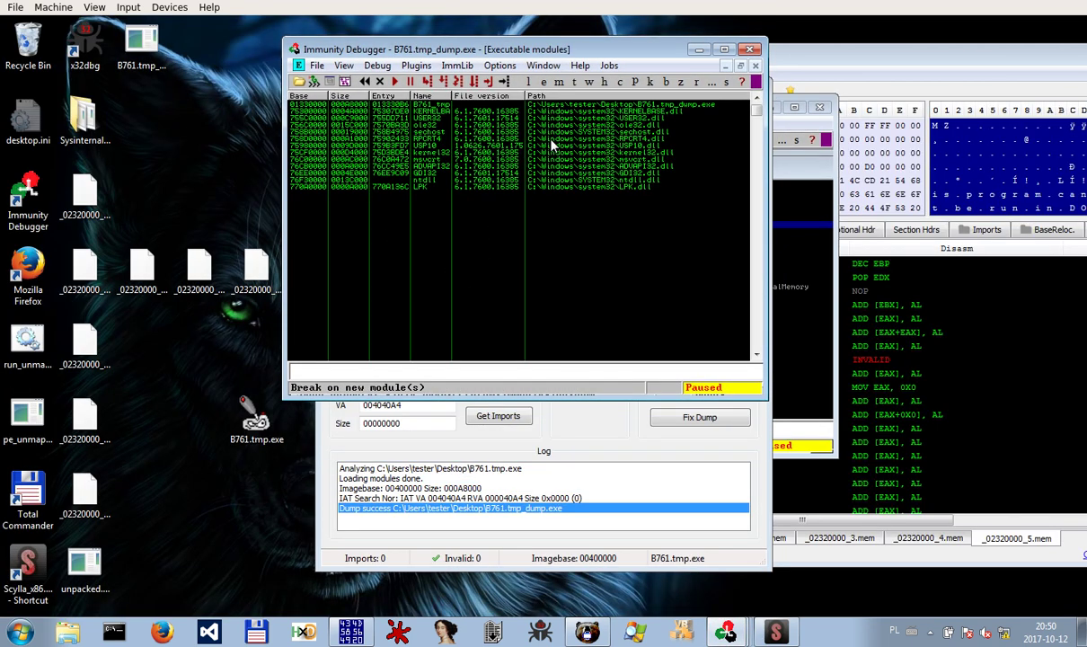
double_click(611, 52)
click(108, 56)
click(109, 58)
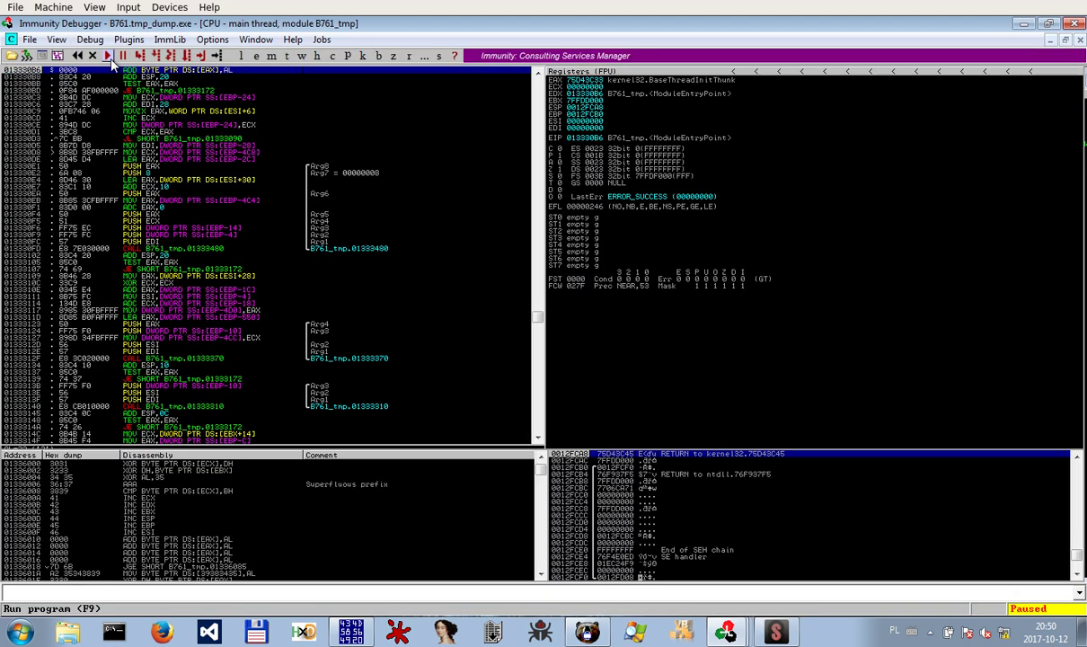
List all referenced text strings in B761.tmp_dump.exe and select the "-a cryptonight -o stratum+tcp" string
right_click(437, 153)
mouse_move(453, 396)
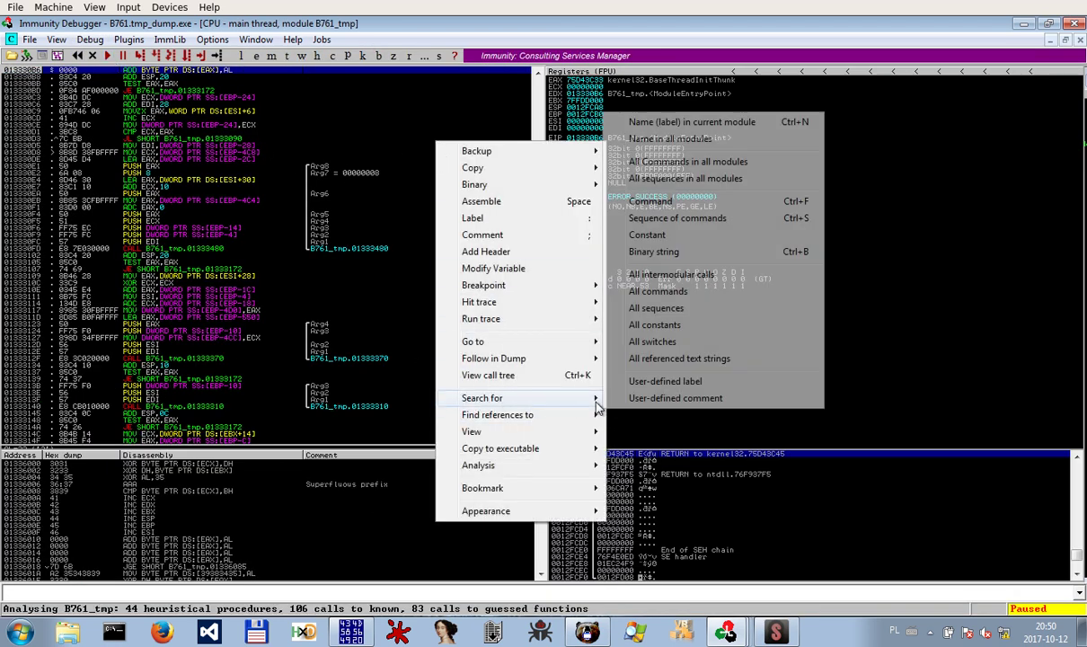
click(706, 366)
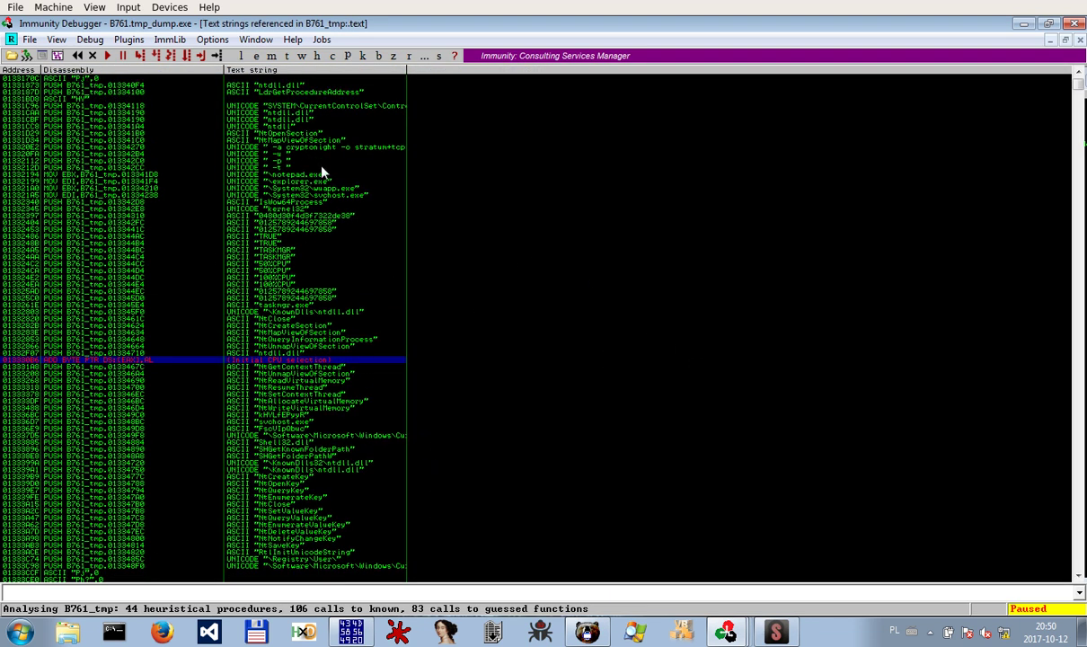
scroll(302, 157, down, 1)
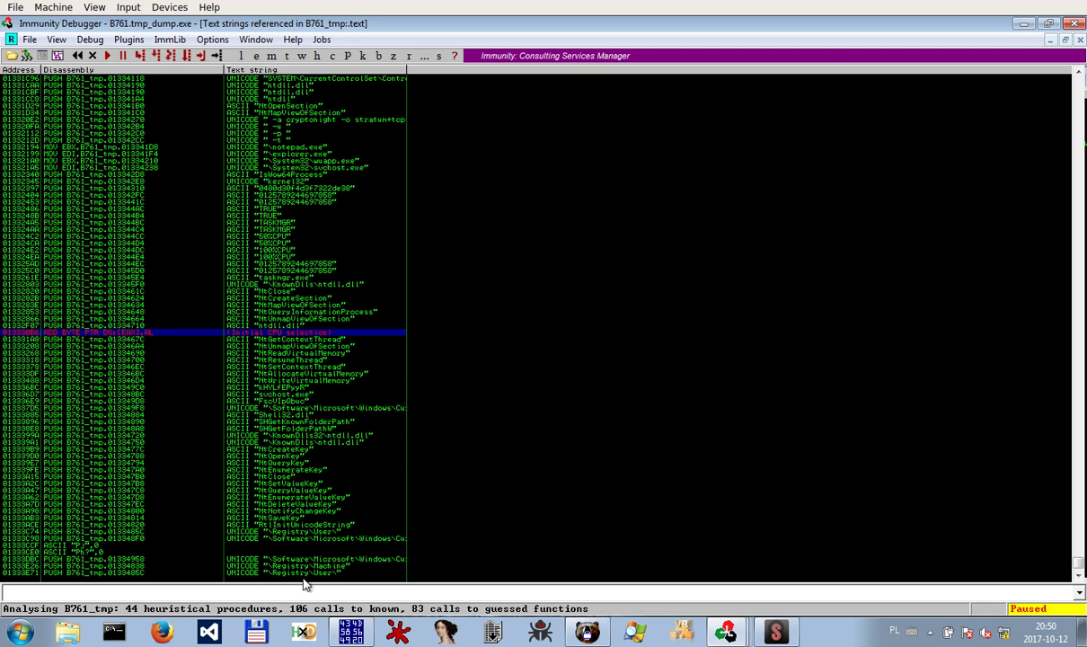
scroll(315, 532, up, 1)
click(279, 135)
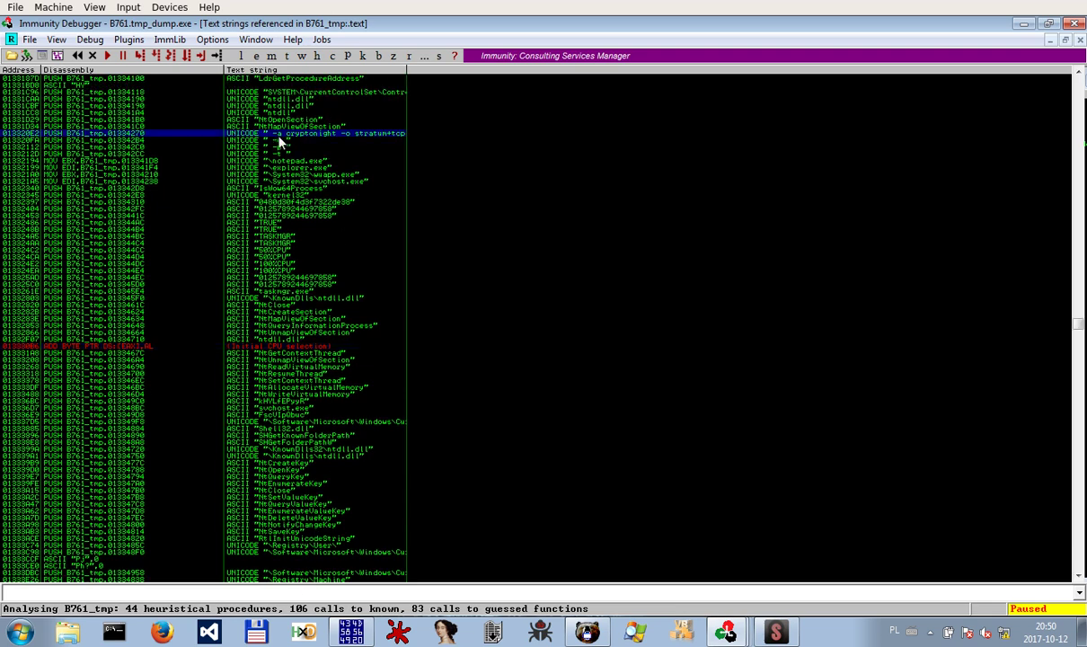
Shrink the debugger window, load B761.tmp_dump.exe into PE-bear, and unload every file open there
drag(400, 26, 697, 127)
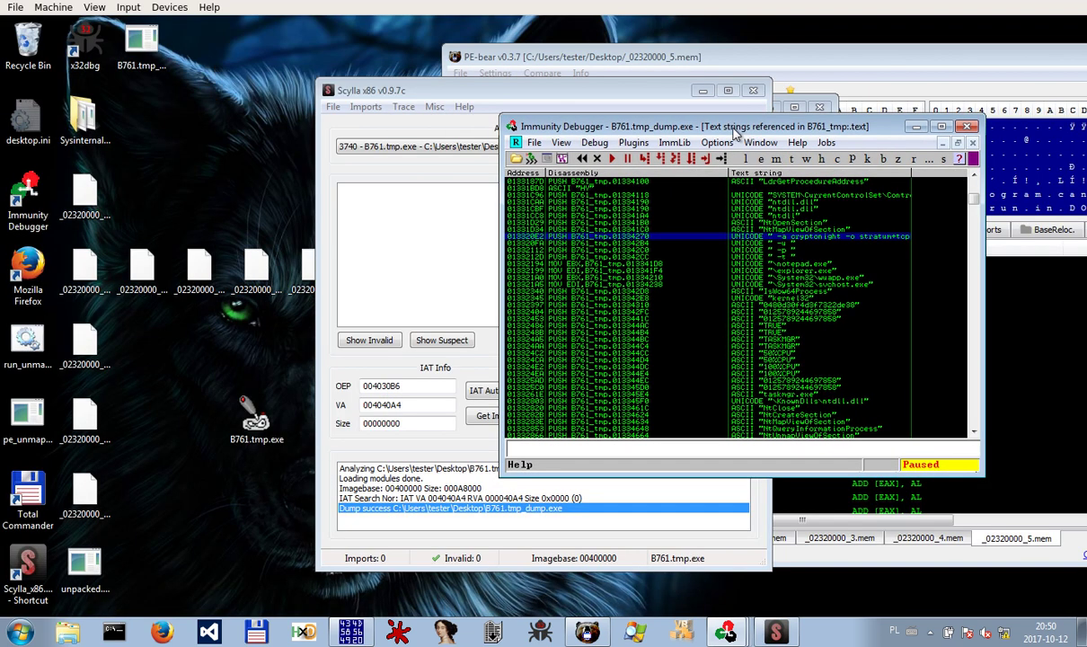
click(88, 561)
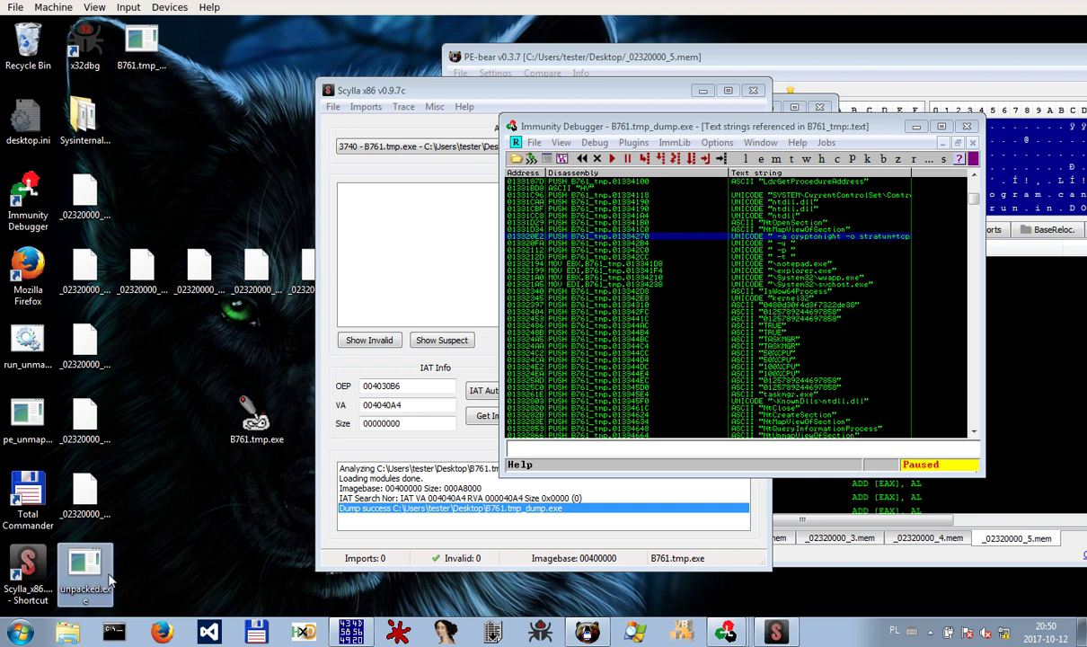
drag(501, 636, 585, 319)
click(459, 72)
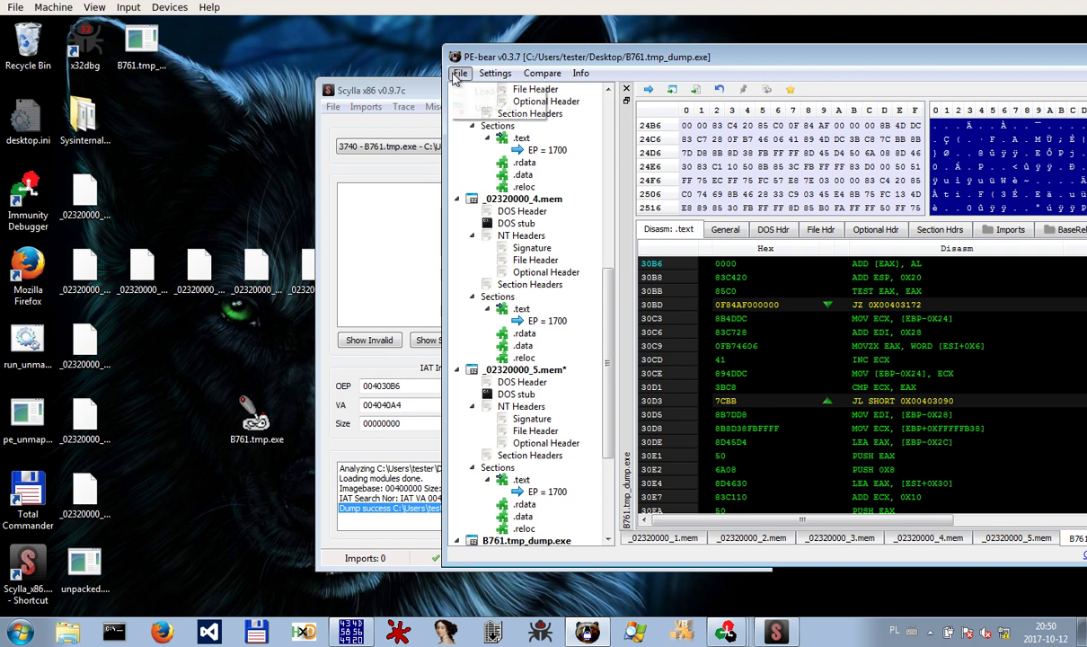
click(492, 107)
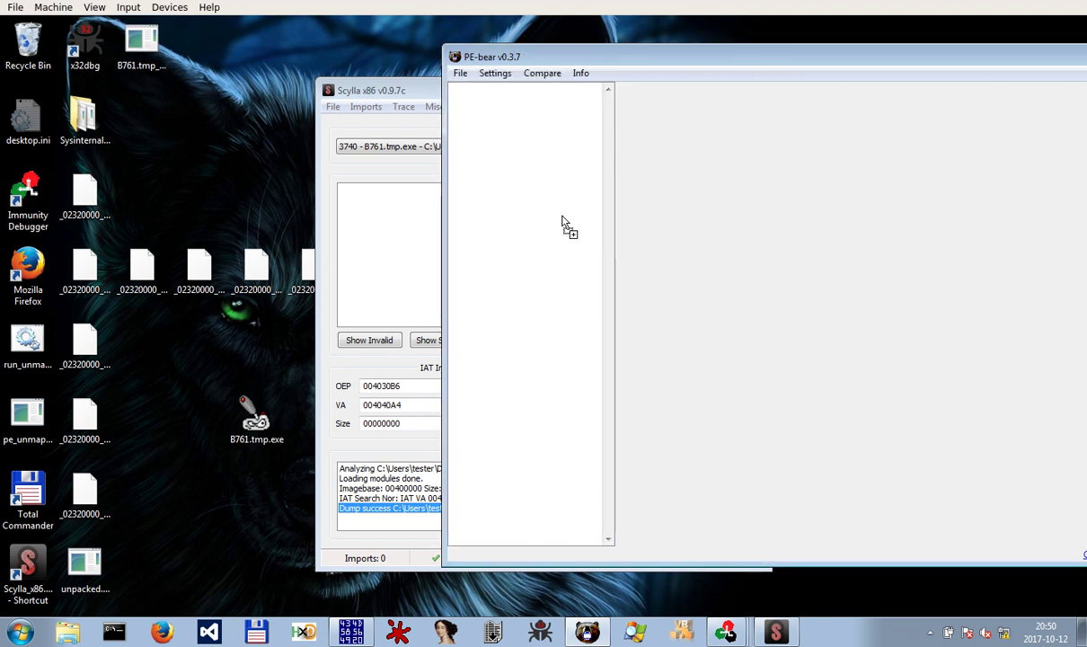
Load B761.tmp_dump.exe and unpacked.exe into PE-bear, and view both entry points and the dump's .text section
drag(84, 564, 581, 390)
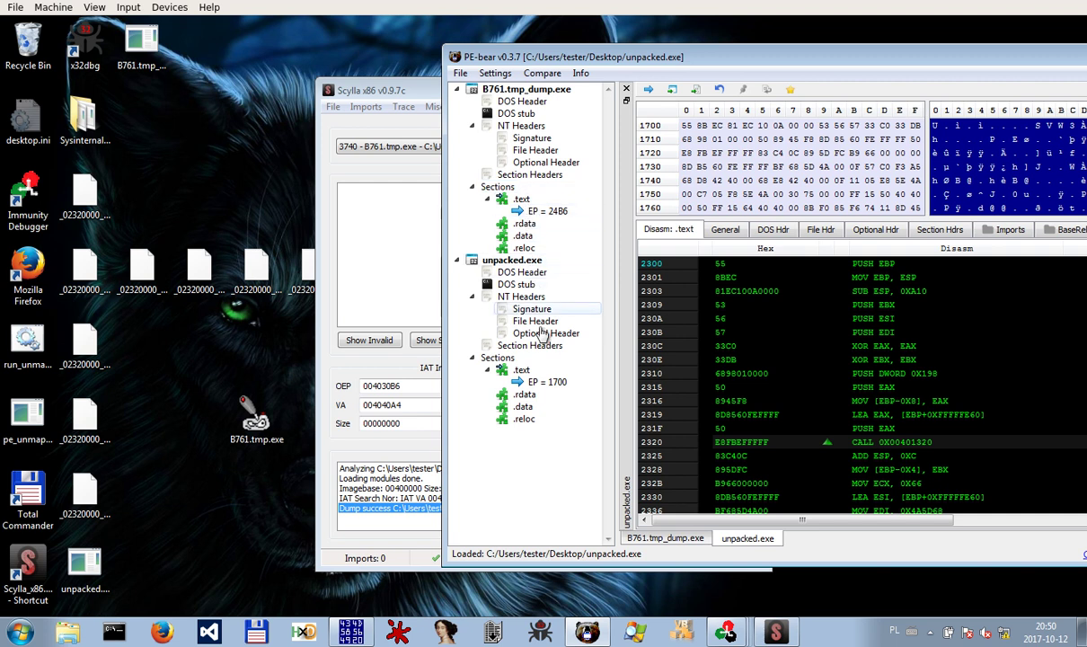
click(550, 381)
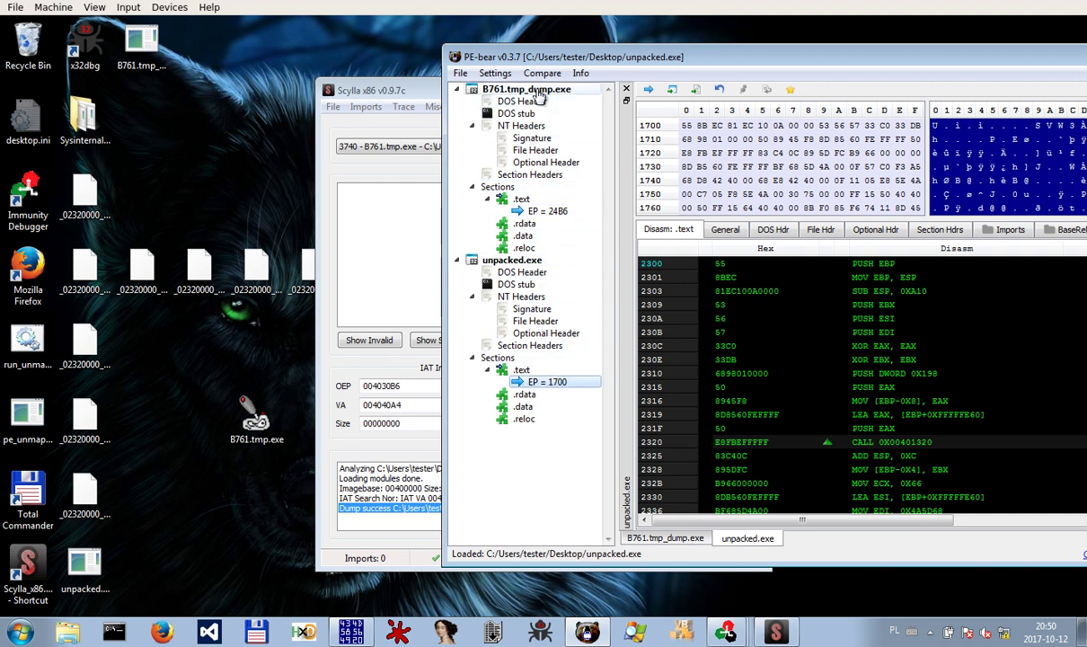
click(560, 211)
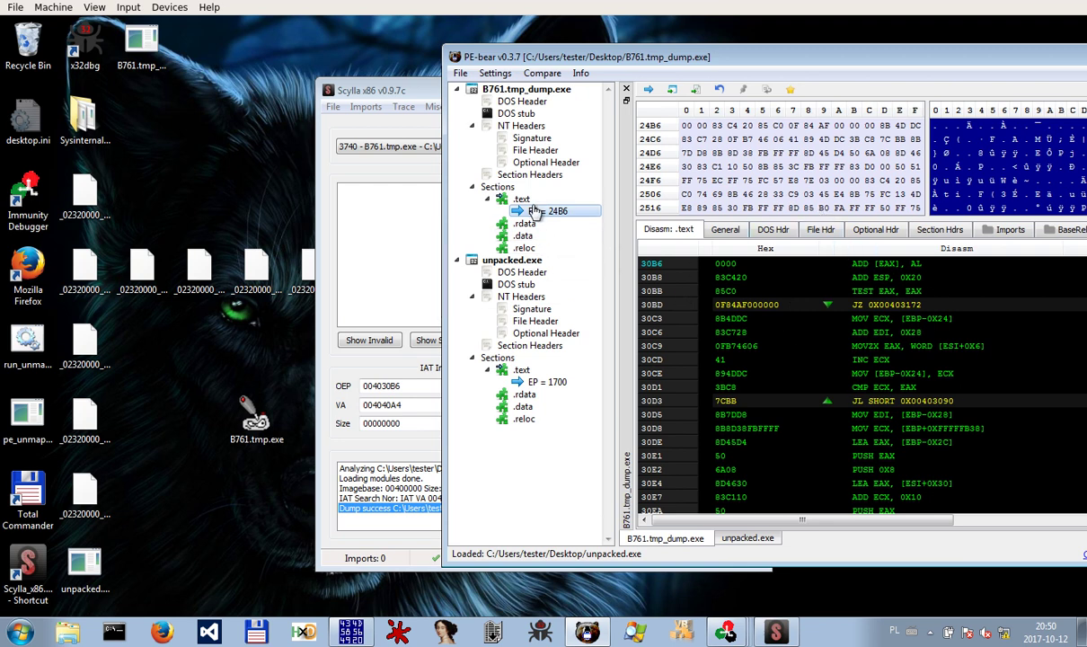
click(530, 199)
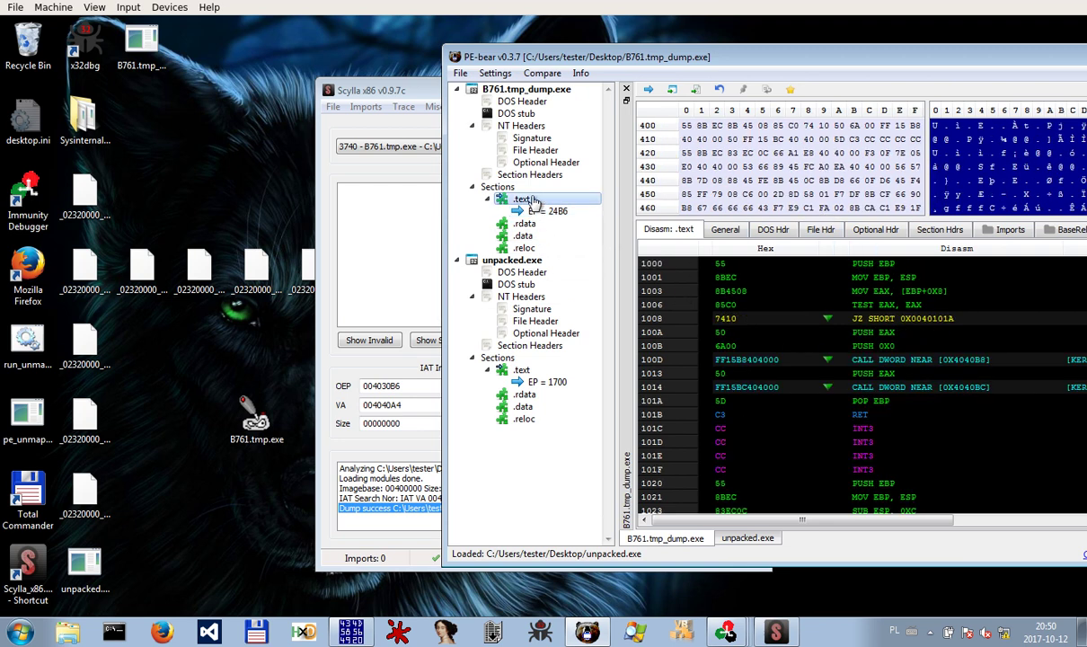
Maximize PE-bear, compare B761.tmp_dump.exe against unpacked.exe, and go to the first header difference
double_click(794, 59)
key(ctrl+c)
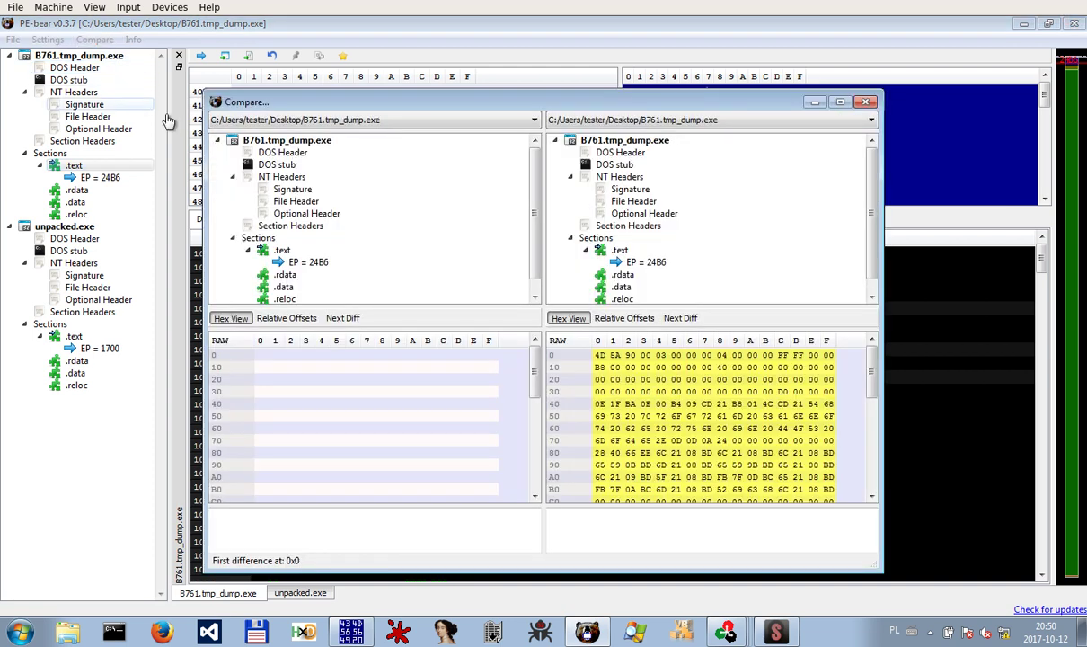
click(661, 120)
click(663, 143)
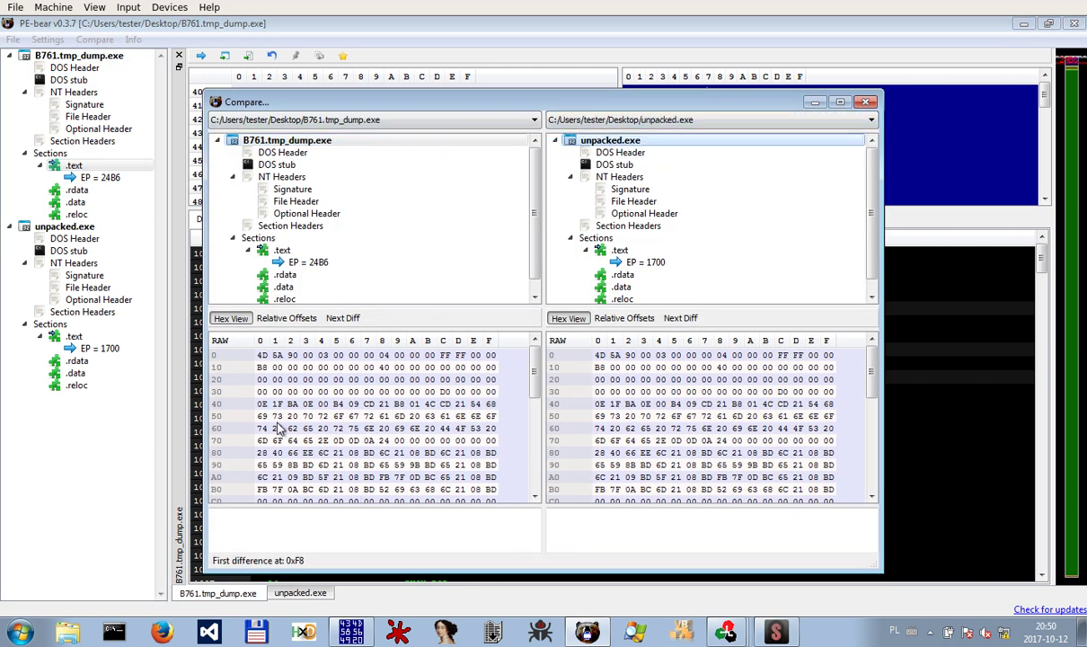
click(342, 318)
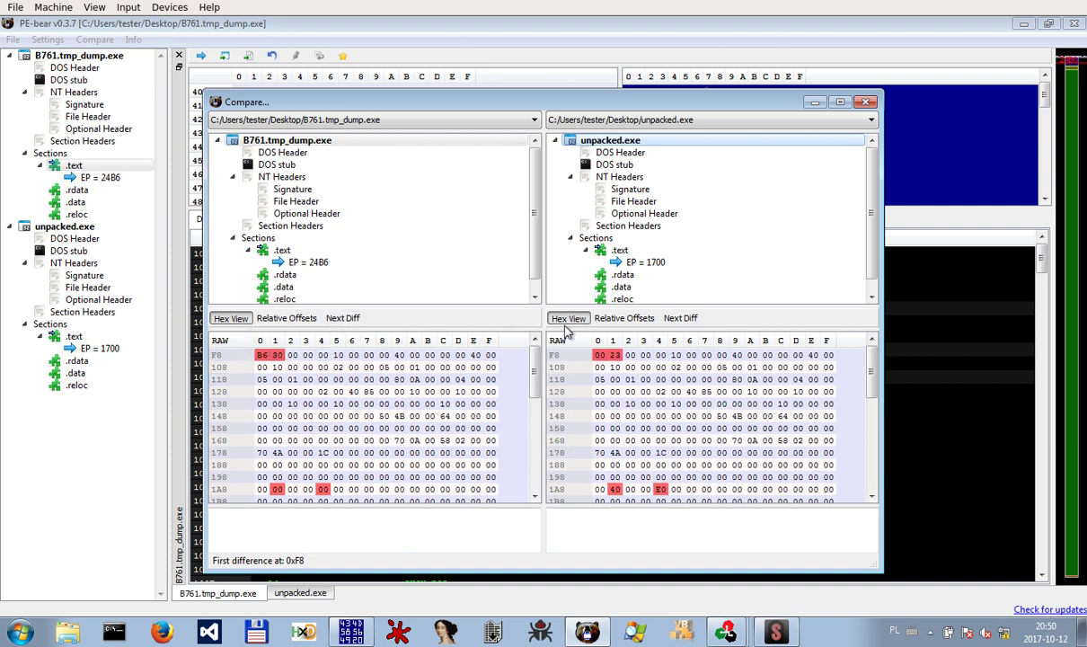
Compare the .text, .rdata, .data and .reloc sections of B761.tmp_dump.exe and unpacked.exe side by side
click(602, 251)
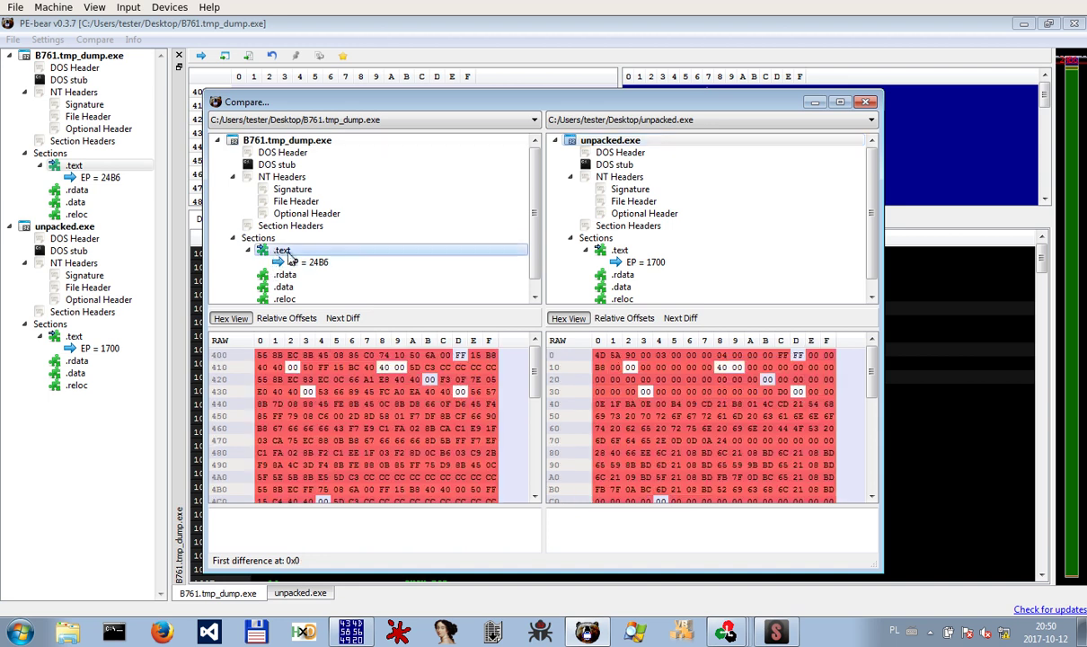
click(301, 274)
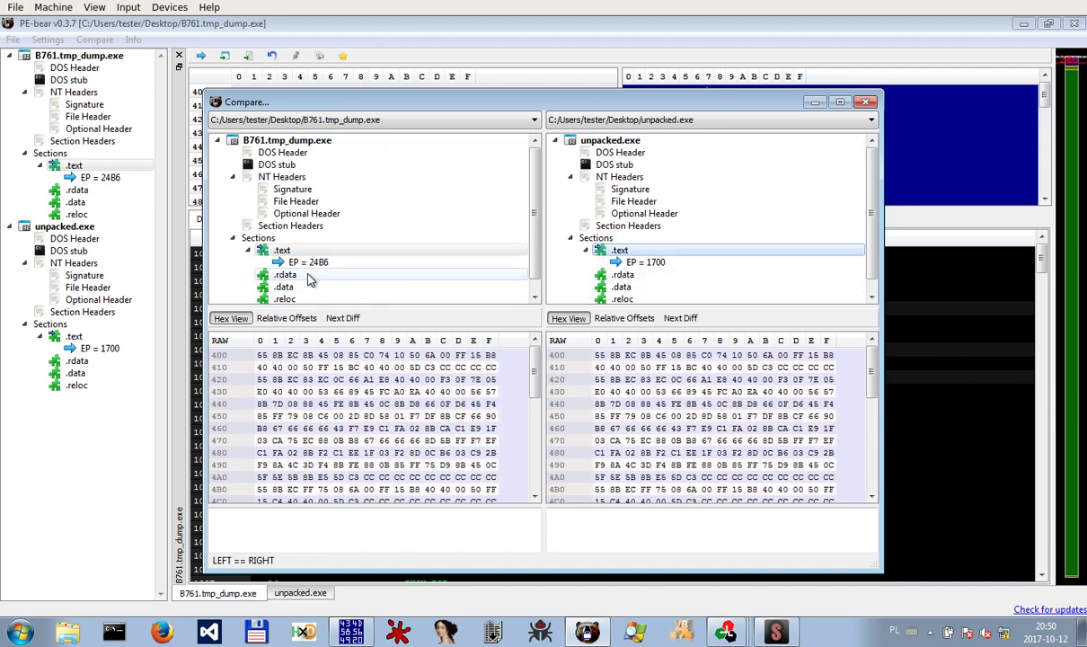
click(665, 274)
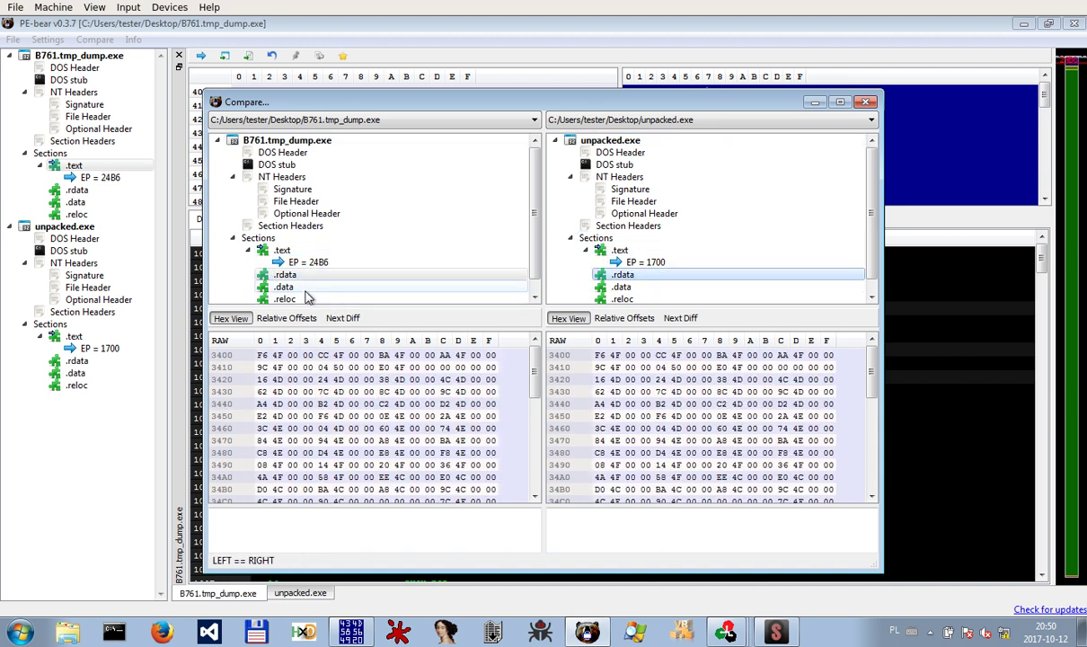
click(622, 286)
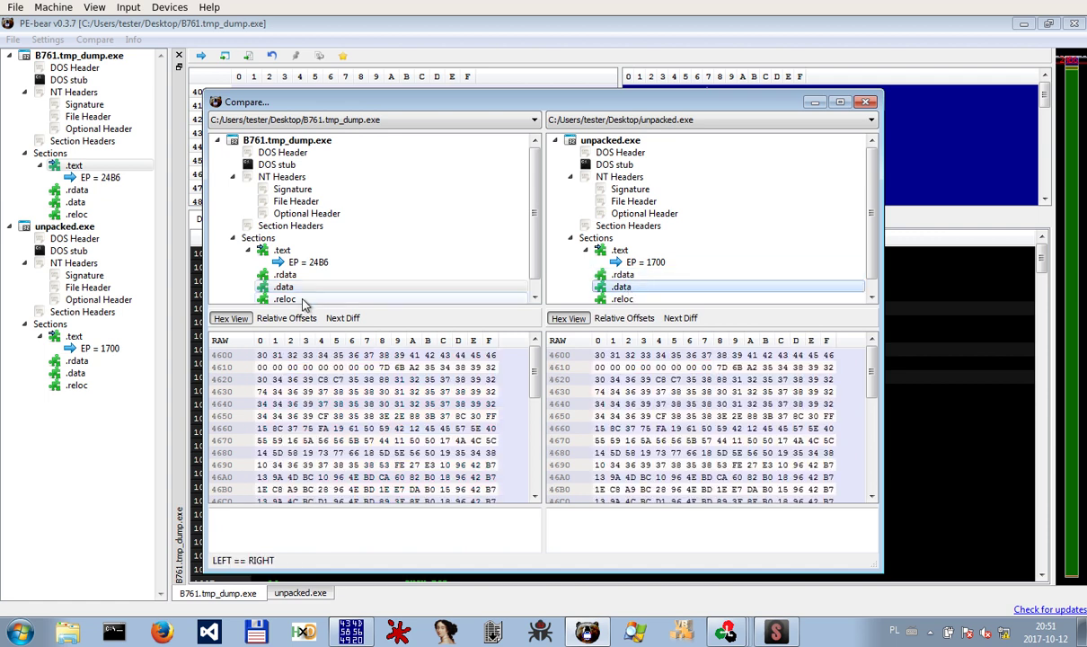
click(622, 299)
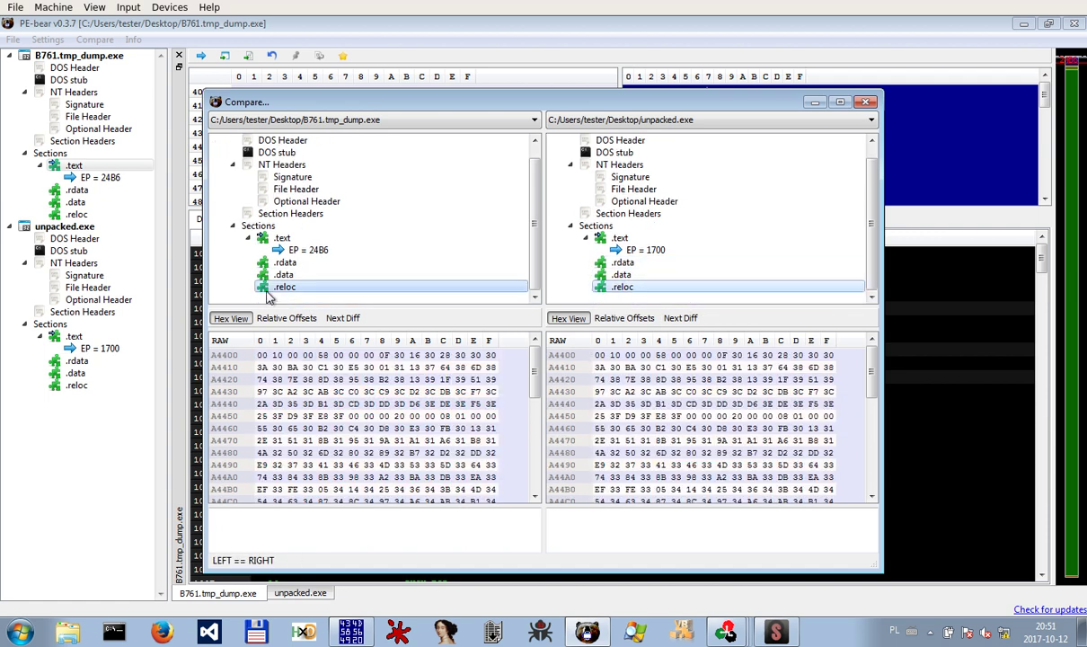
Compare the bytes at the two files' entry points, and recheck their .text sections against each other
click(286, 238)
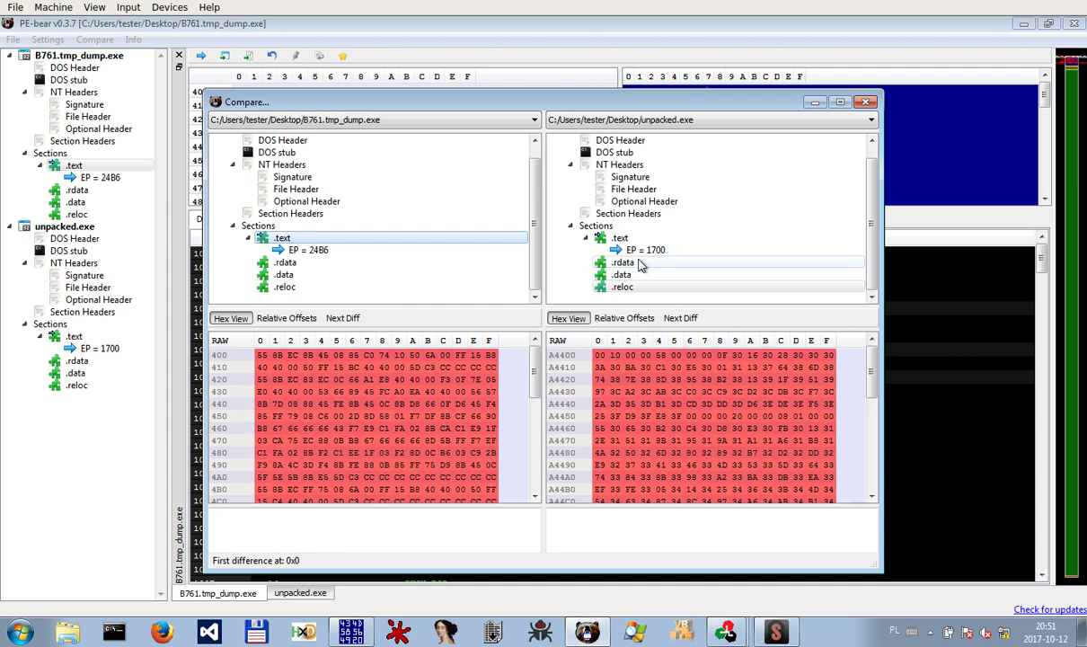
click(606, 250)
click(432, 252)
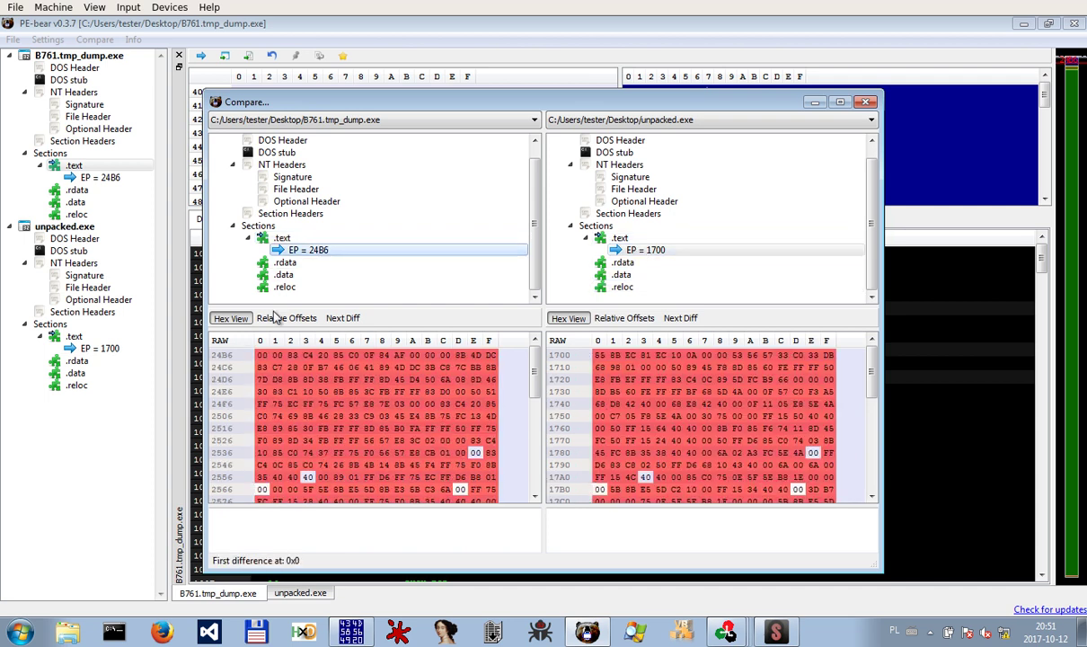
click(278, 239)
click(620, 239)
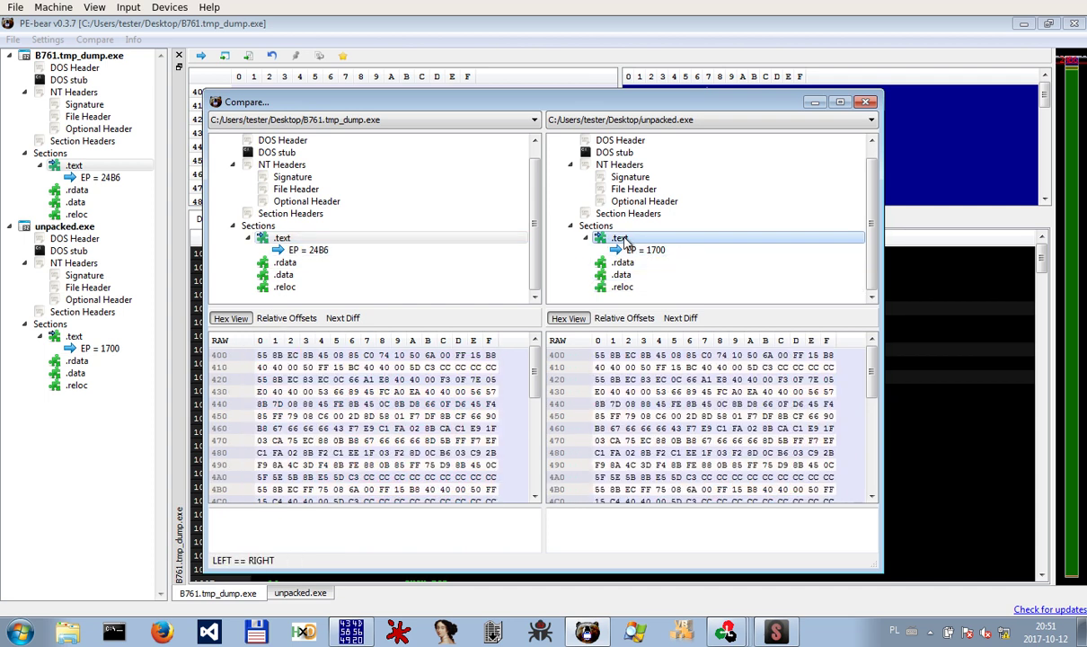
click(303, 251)
click(283, 238)
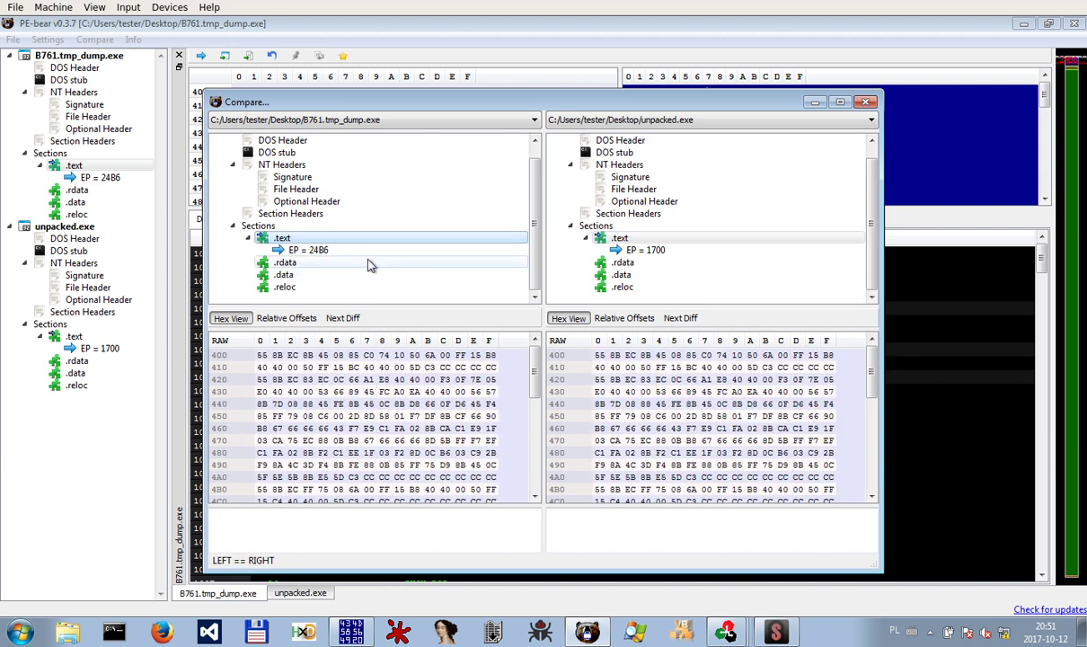
Recheck the .rdata, .data and .reloc sections of both files against each other
click(285, 262)
click(661, 262)
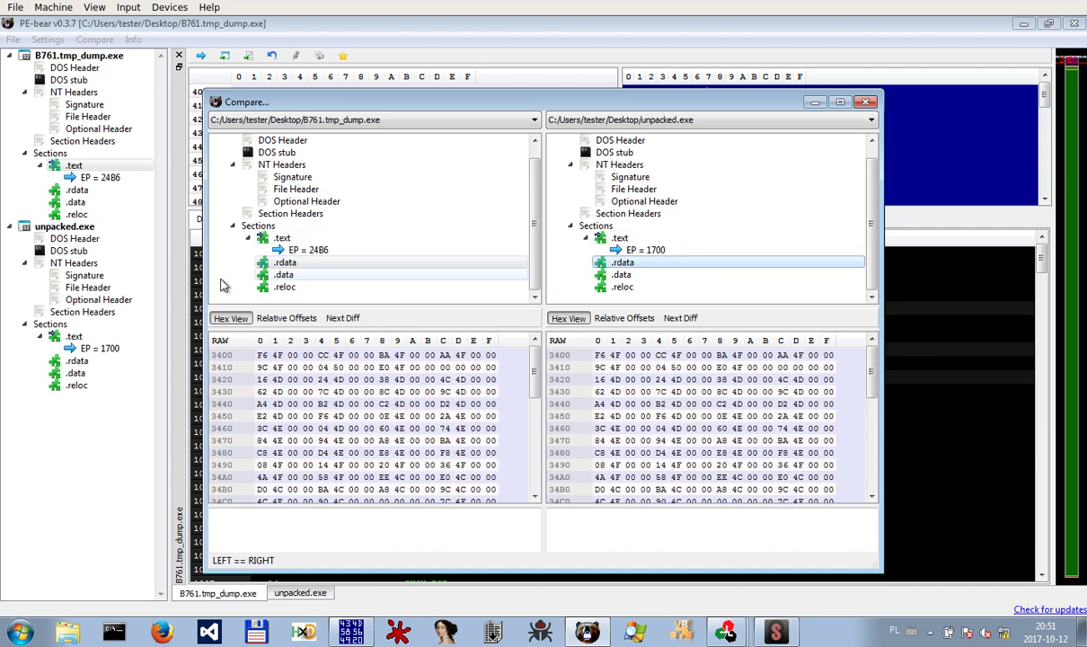
click(283, 274)
click(621, 274)
click(325, 274)
click(331, 288)
click(669, 287)
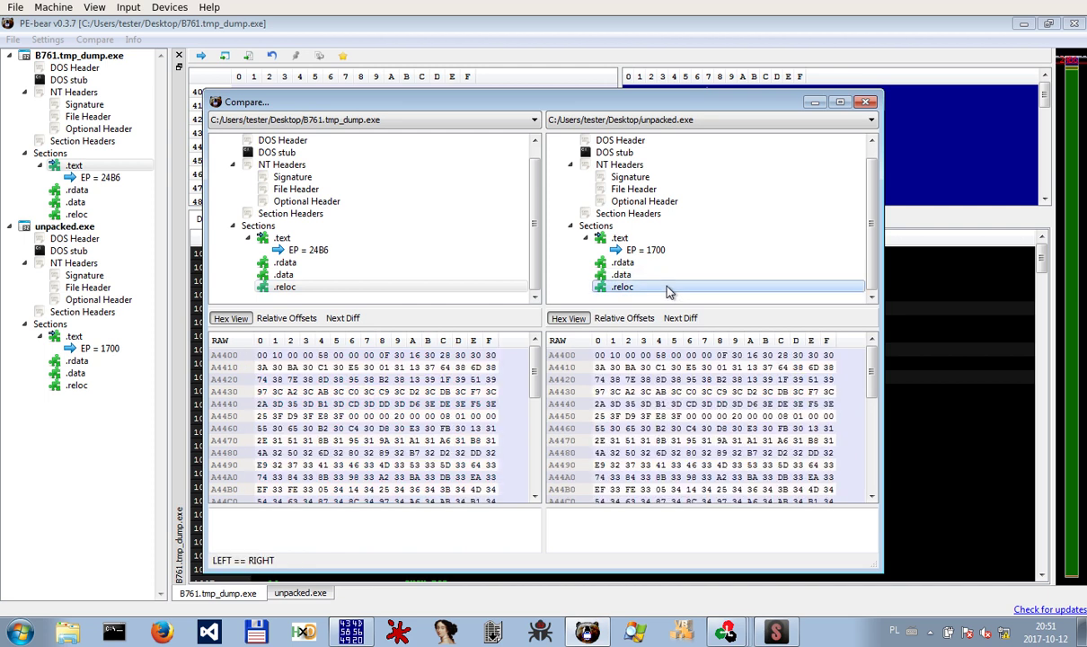
Put away the comparison and PE-bear windows, and close the Immunity Debugger instance that holds B761.tmp.exe
click(815, 101)
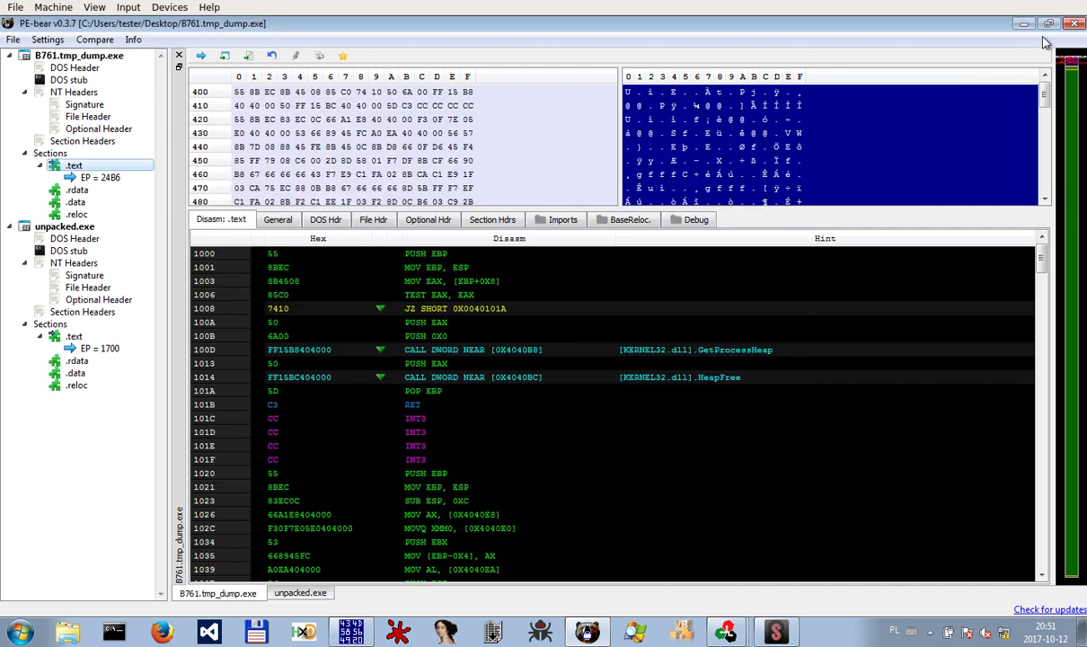
click(1021, 24)
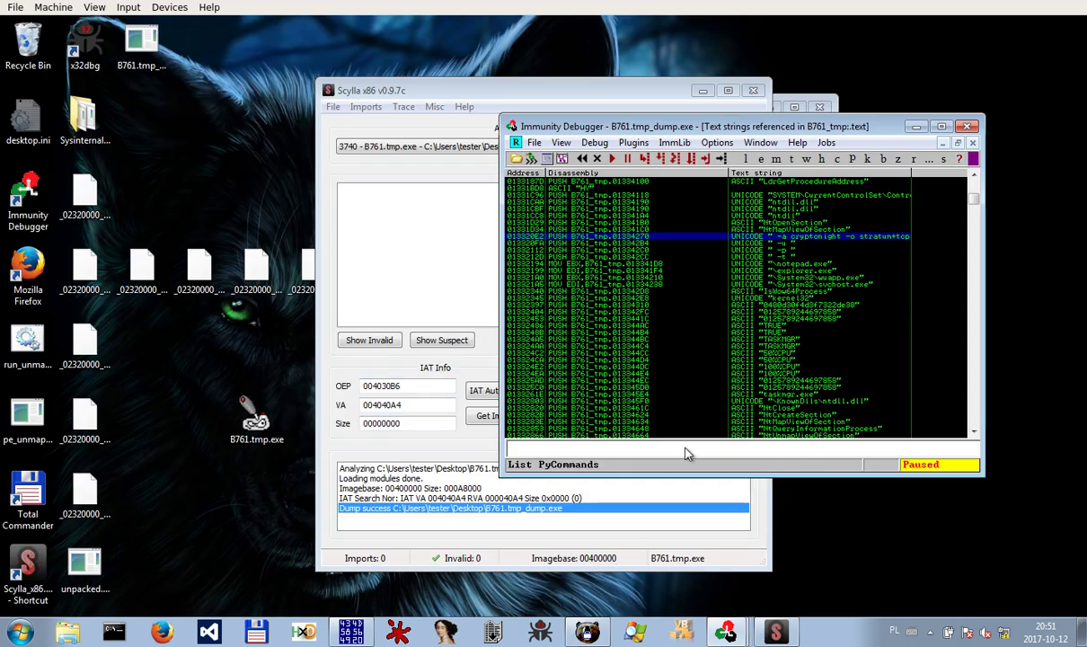
mouse_move(726, 632)
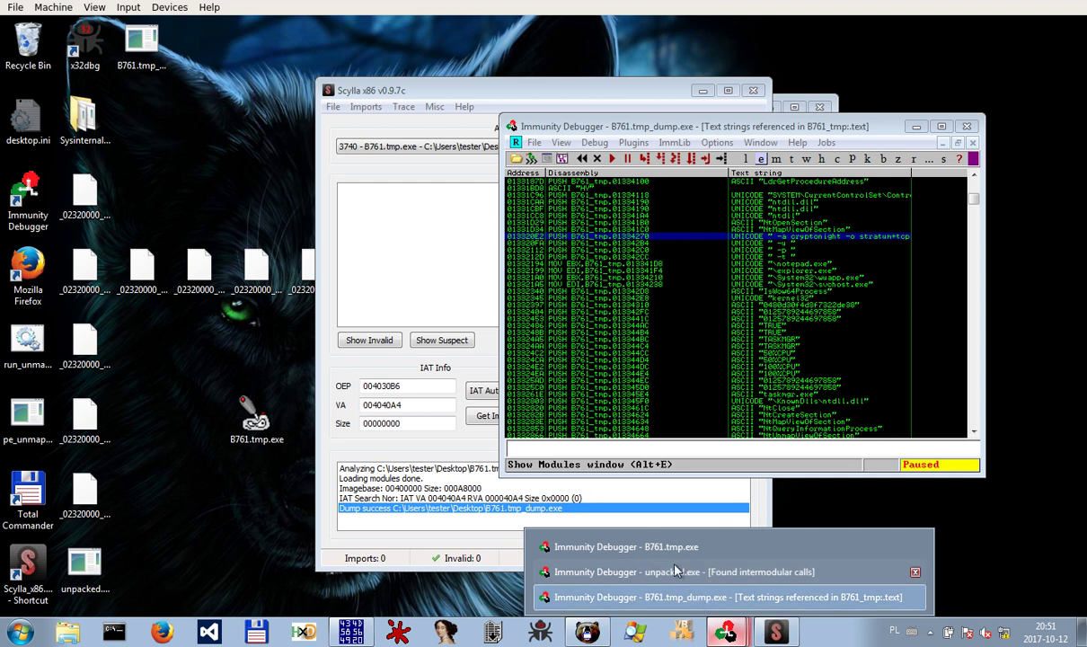
click(643, 545)
click(769, 108)
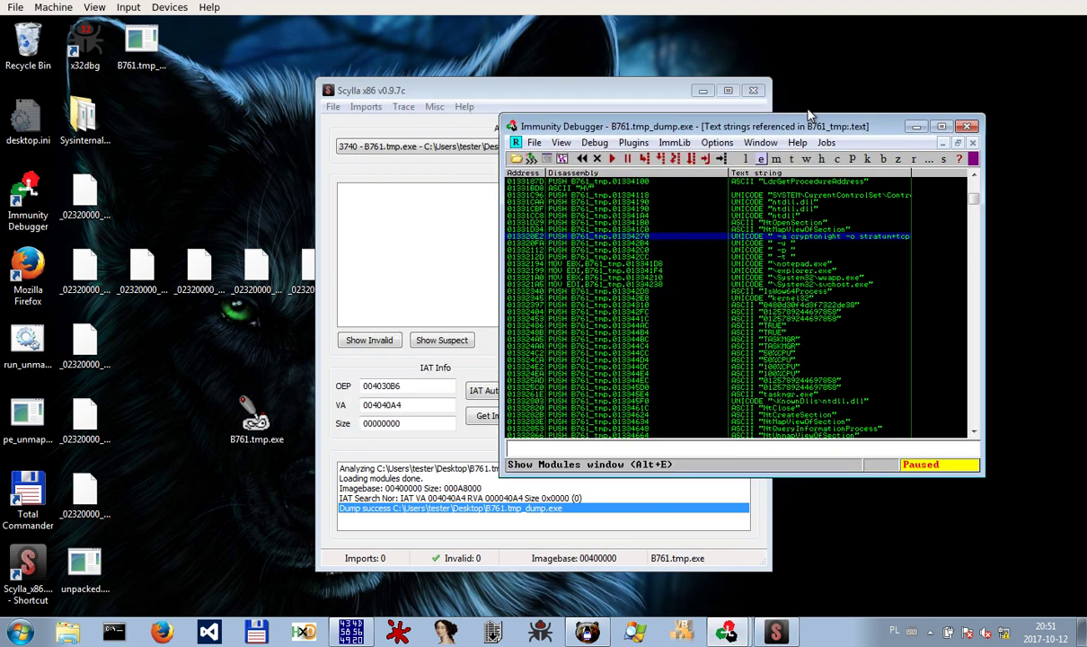
click(730, 628)
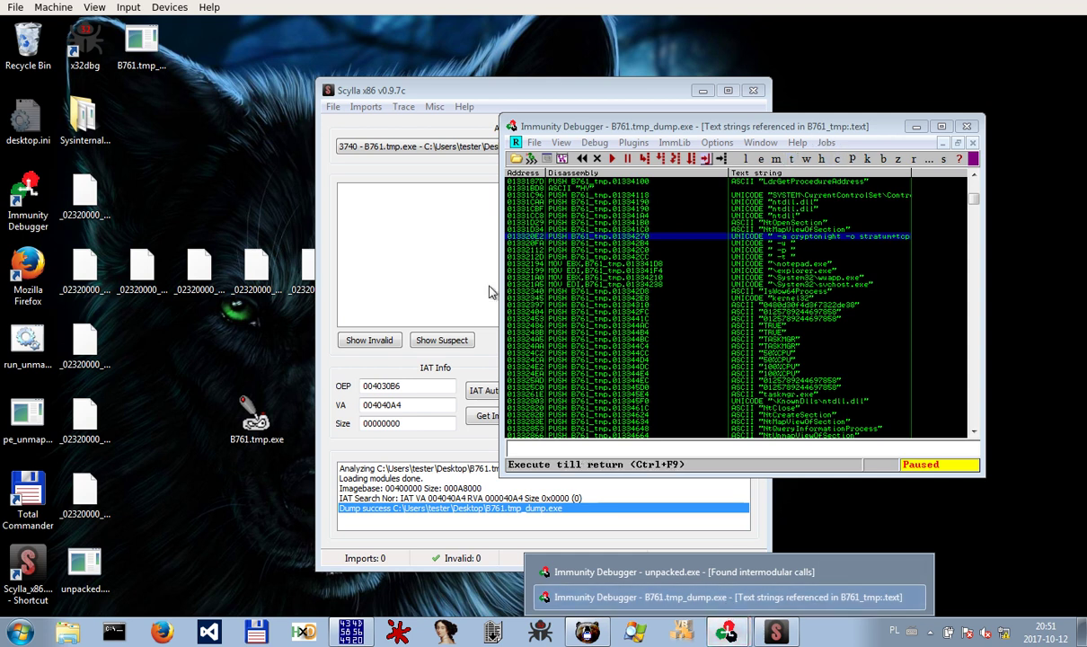
drag(415, 388, 381, 386)
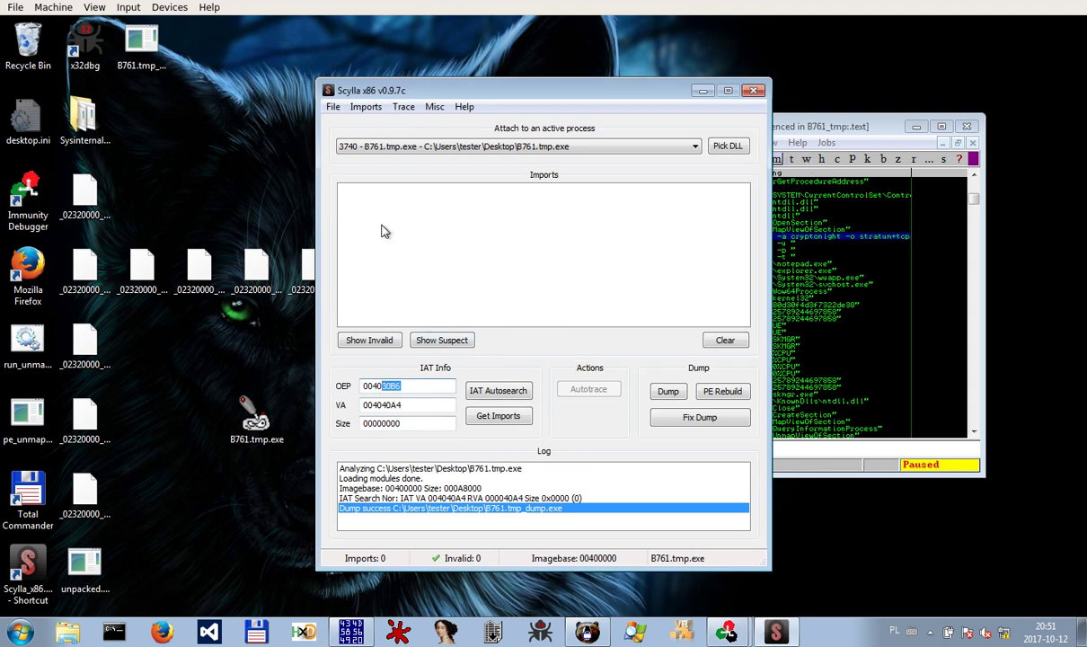
click(88, 207)
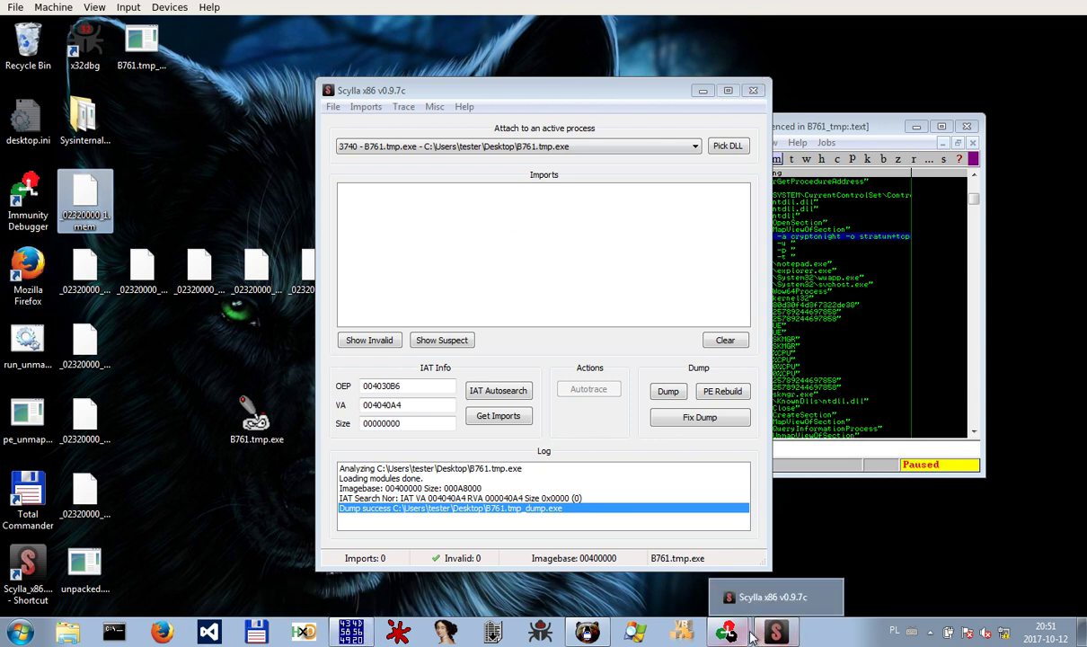
mouse_move(742, 636)
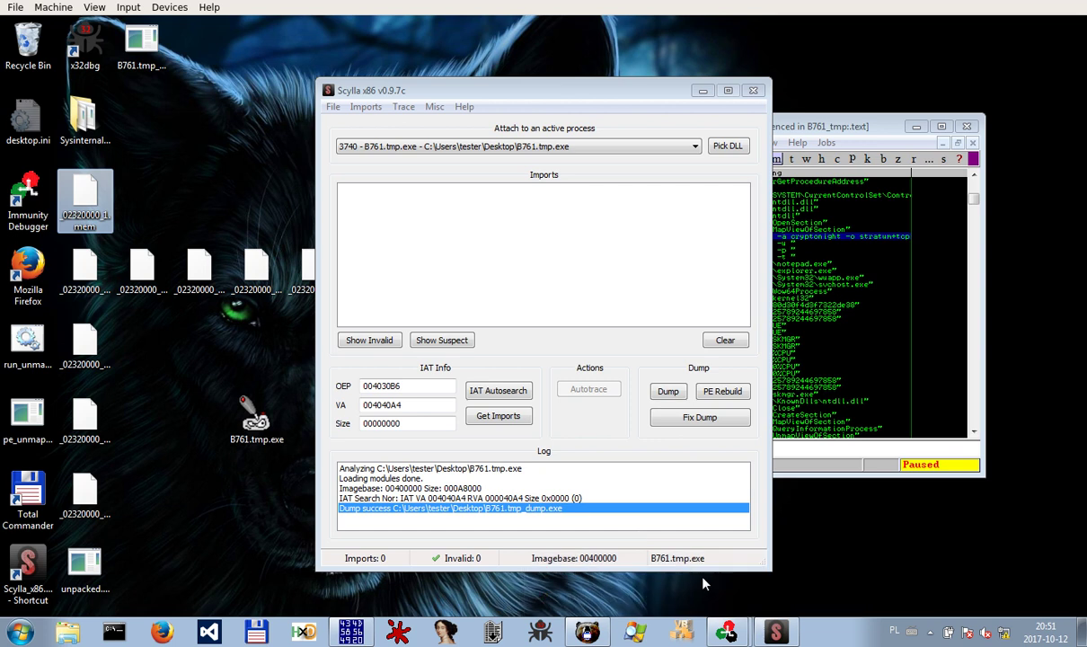
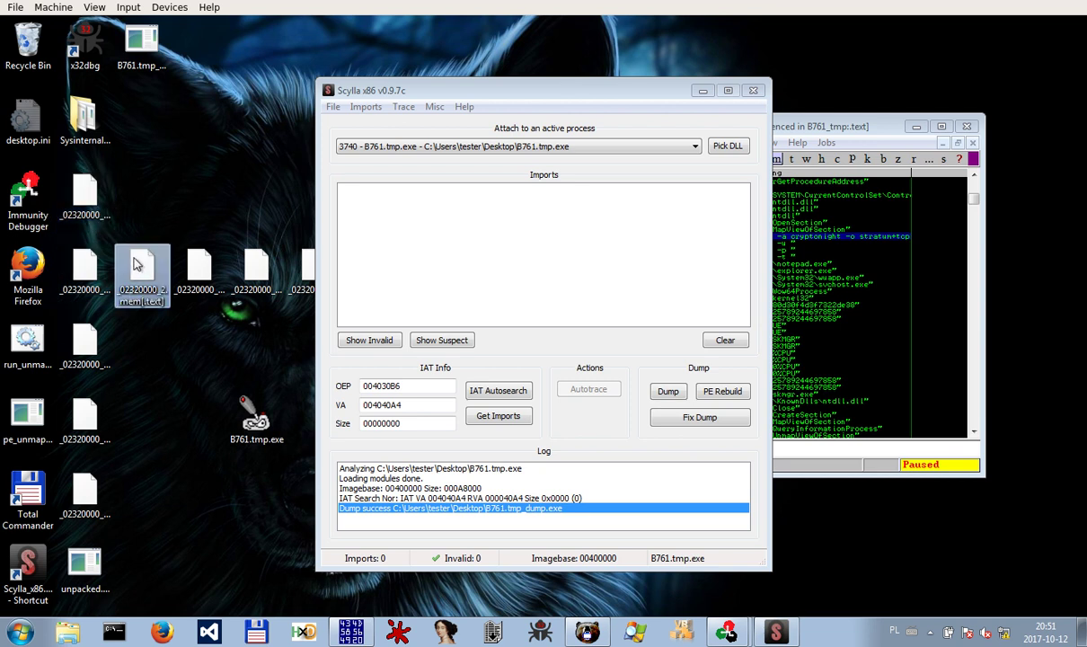
click(136, 50)
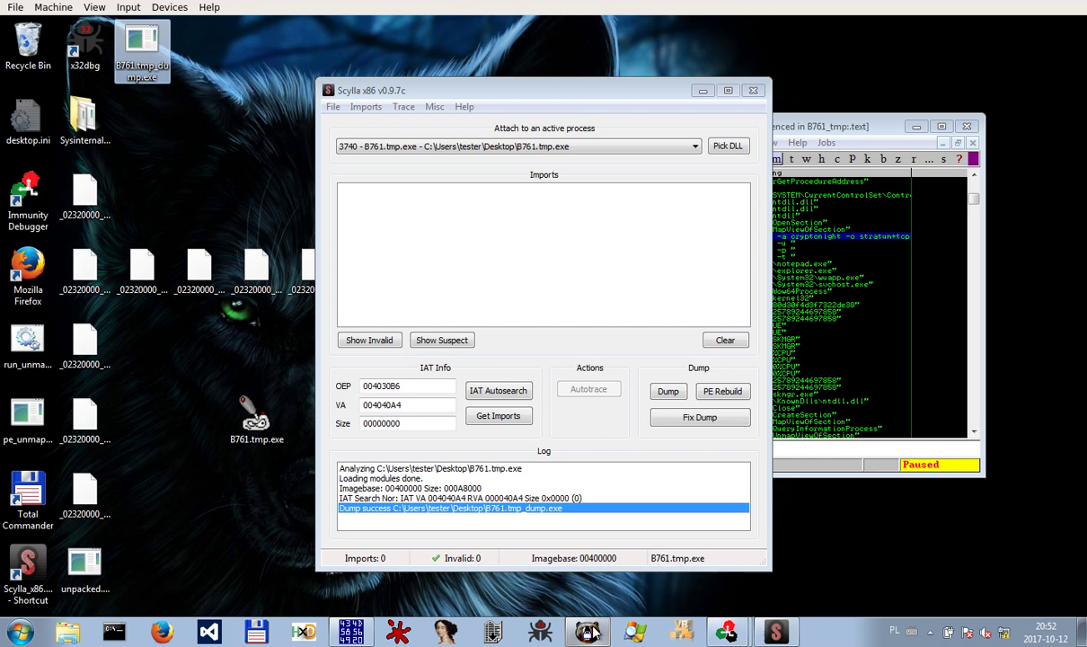
Bring PE-bear back and look up the RVA of unpacked.exe's entry point
double_click(139, 47)
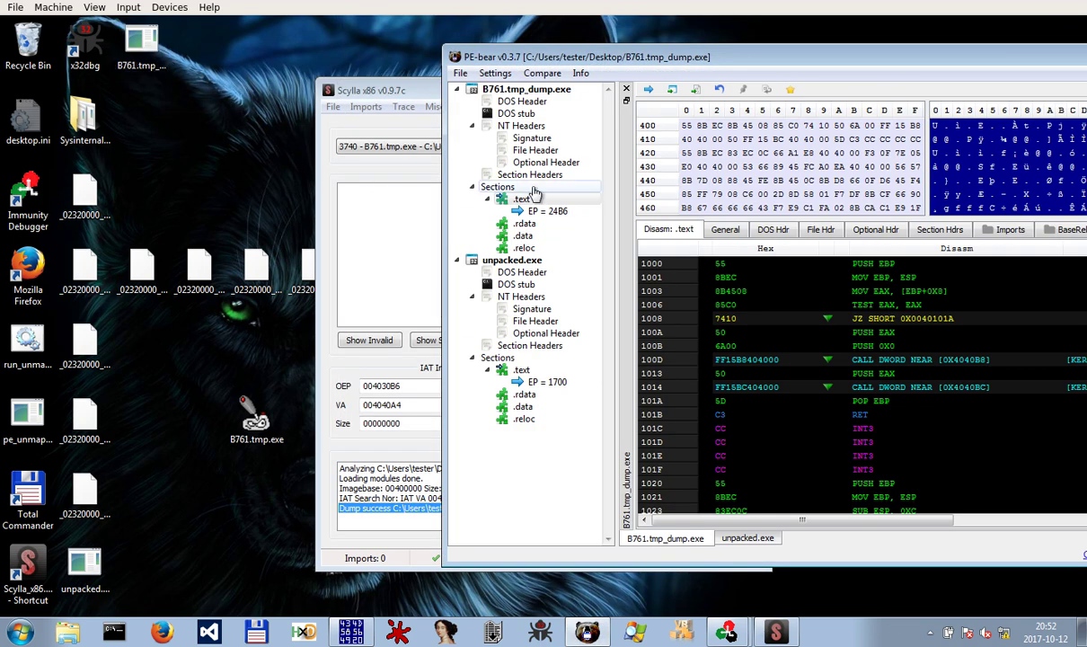
click(548, 381)
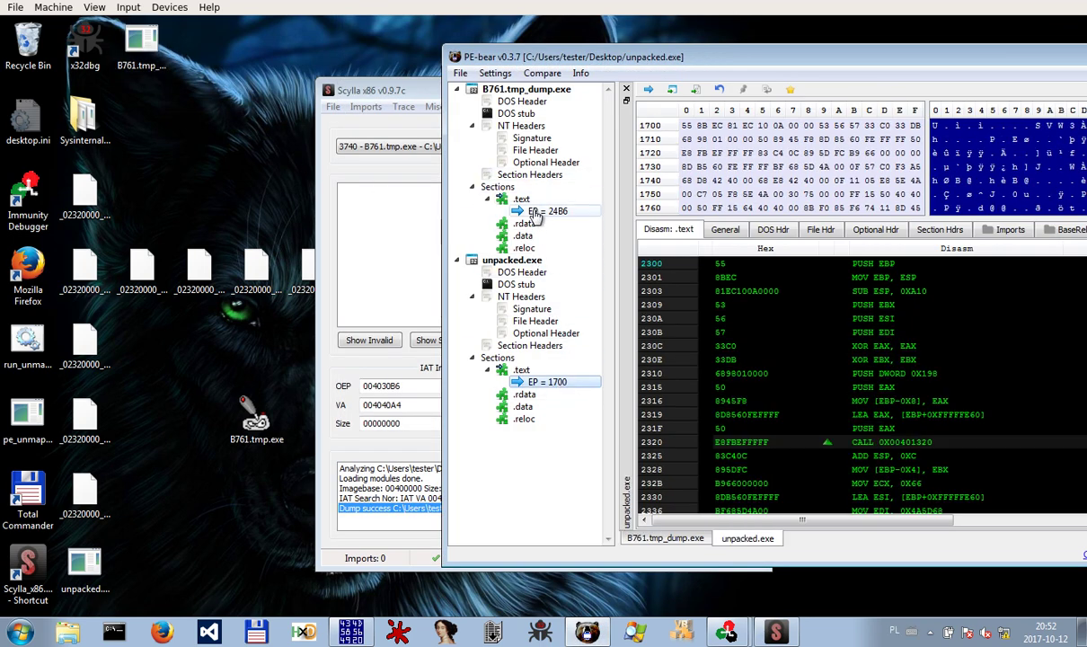
click(648, 89)
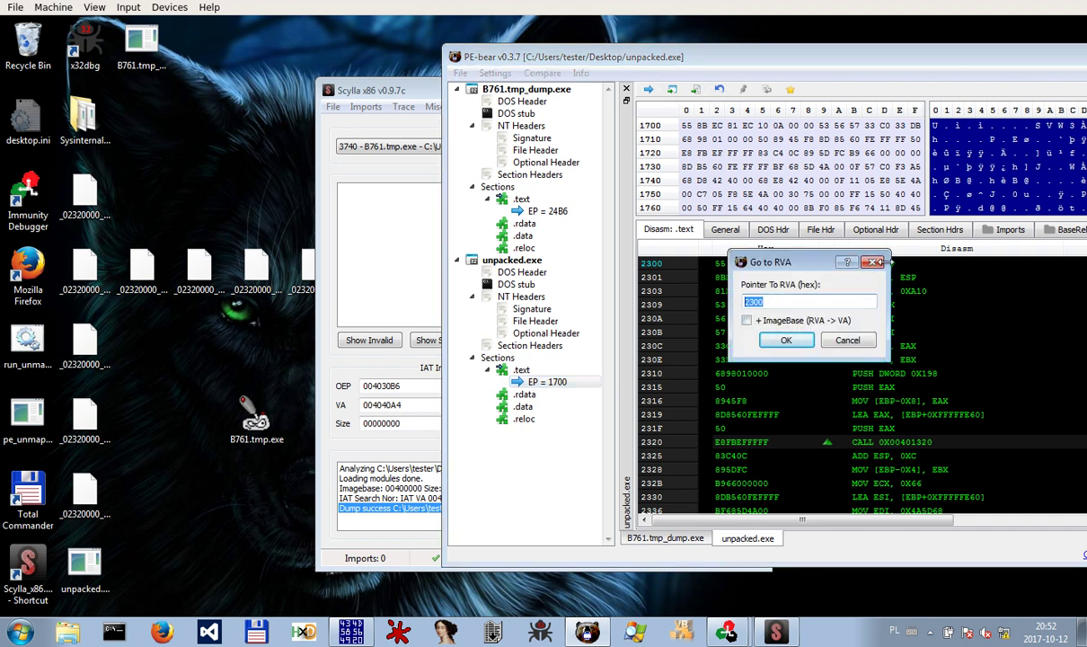
click(871, 262)
Go to RVA 2300 in B761.tmp_dump.exe and set the PUSH EBP instruction there as the entry point
click(557, 211)
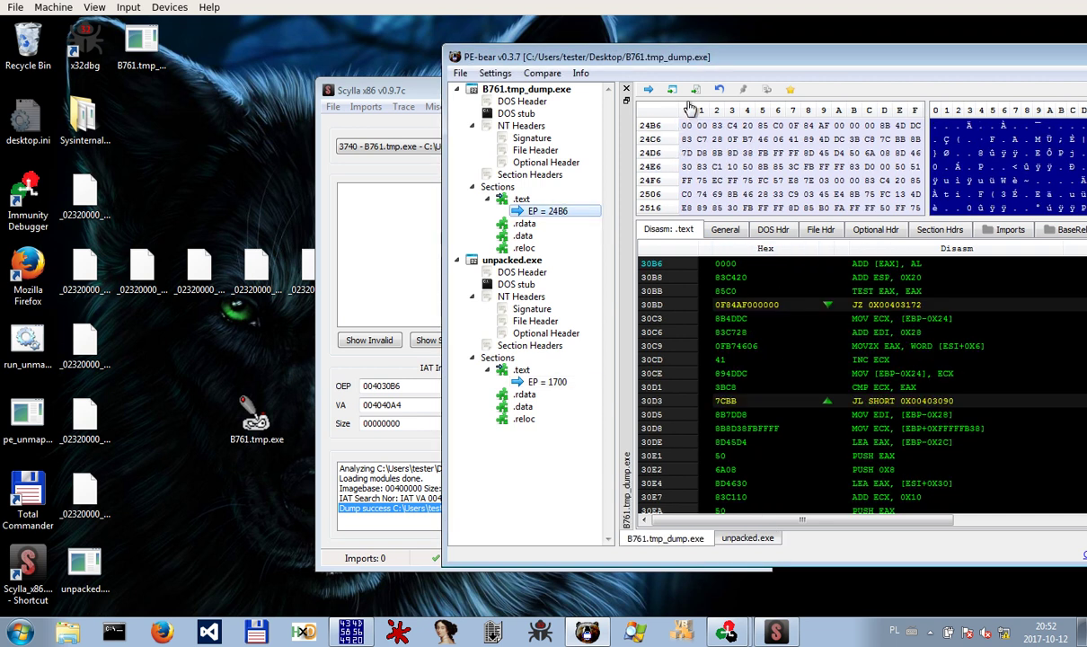
key(ctrl+g)
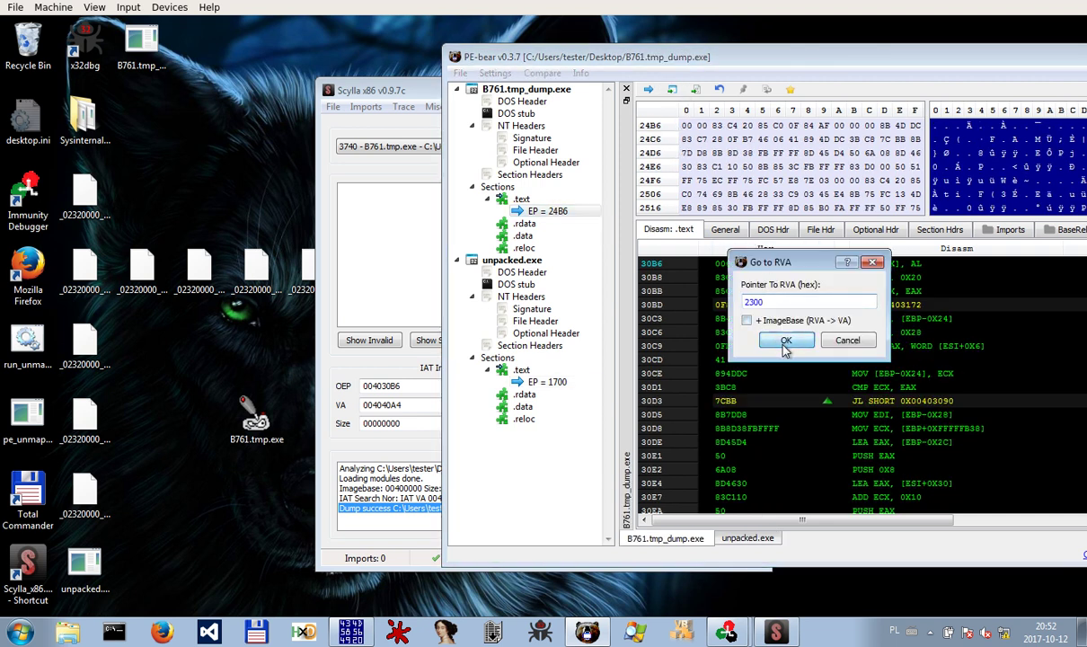
click(784, 343)
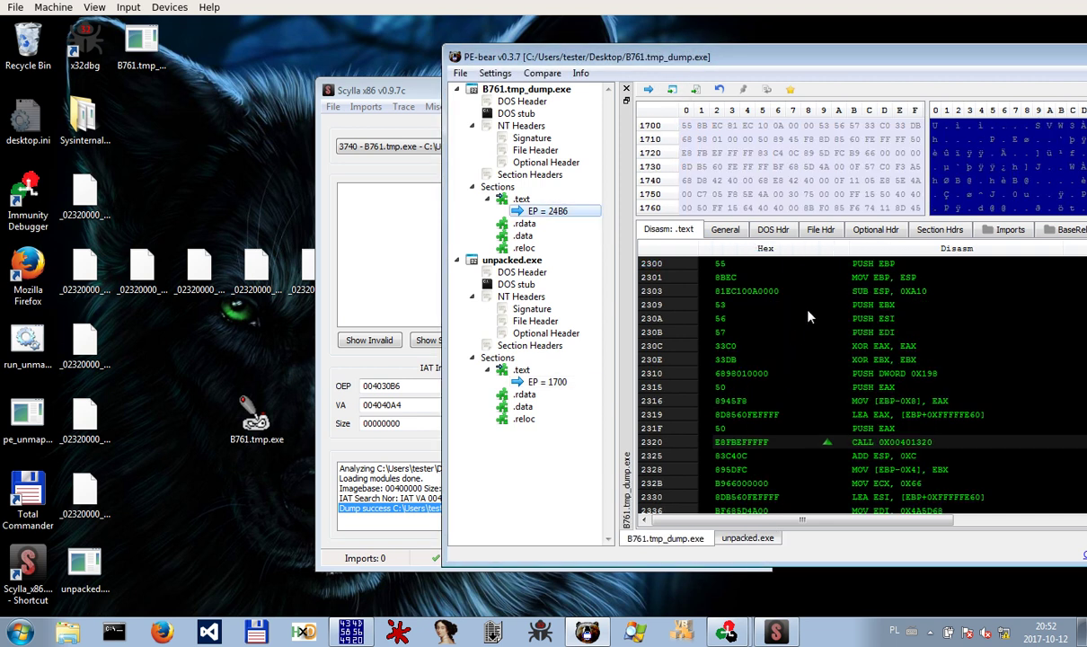
right_click(864, 267)
click(921, 327)
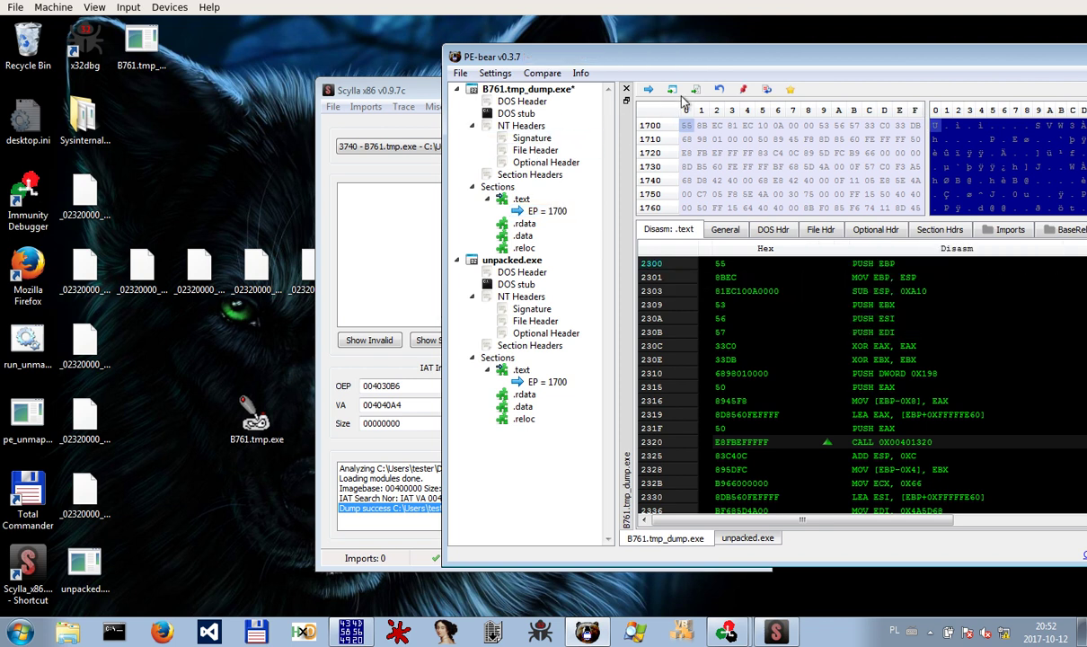
Try to save the modified executable to the Desktop over the existing B761.tmp_dump.exe
click(528, 89)
right_click(536, 106)
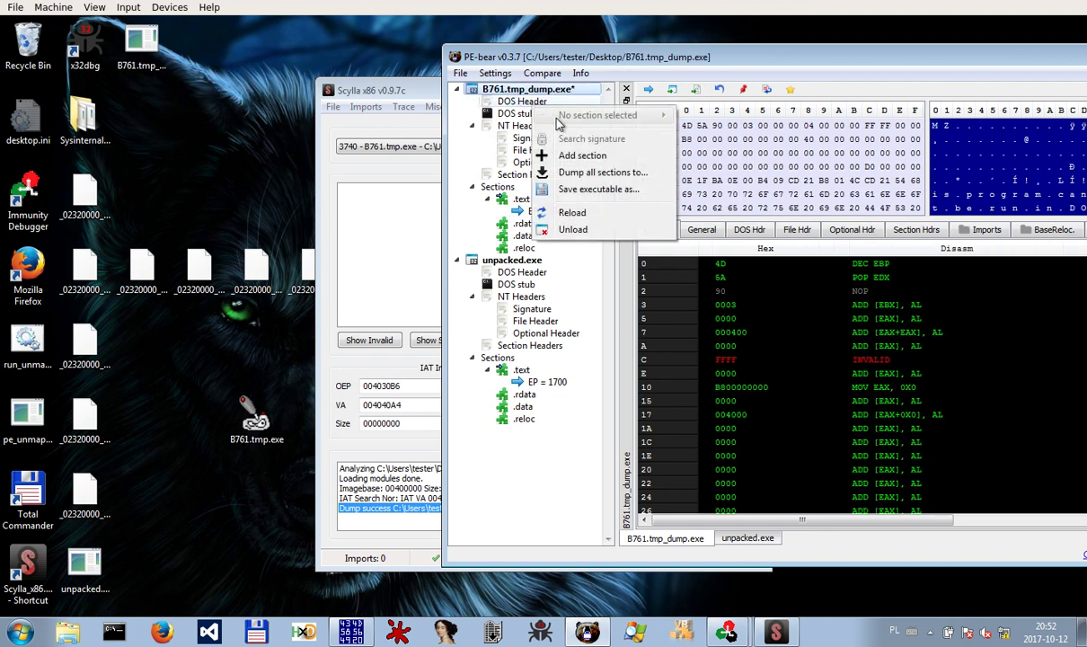
click(577, 188)
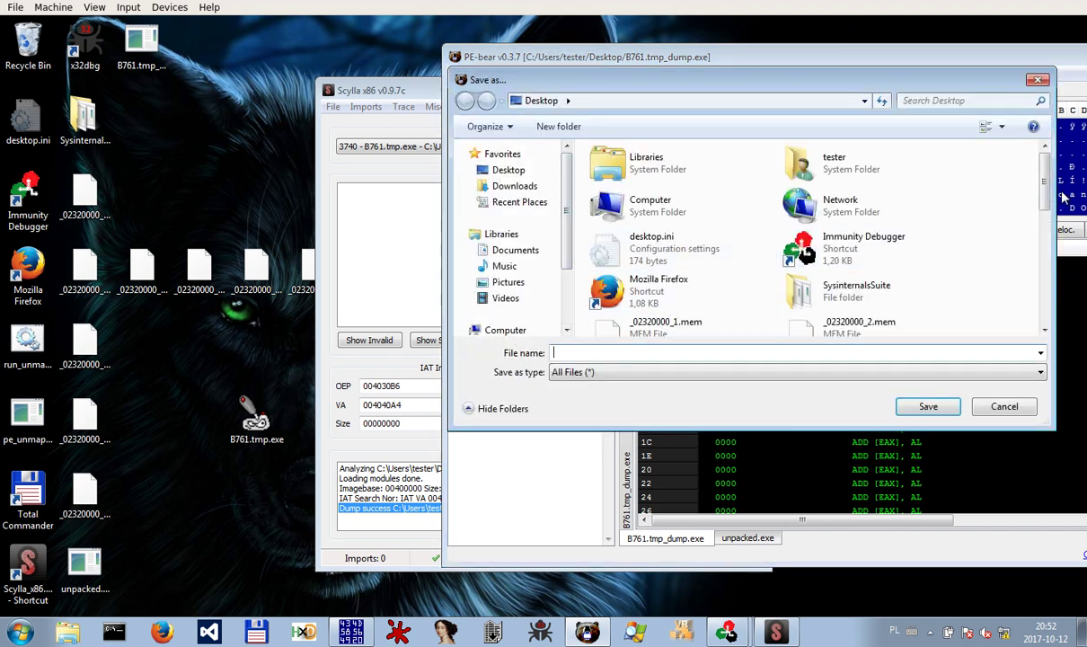
drag(1044, 197, 1067, 303)
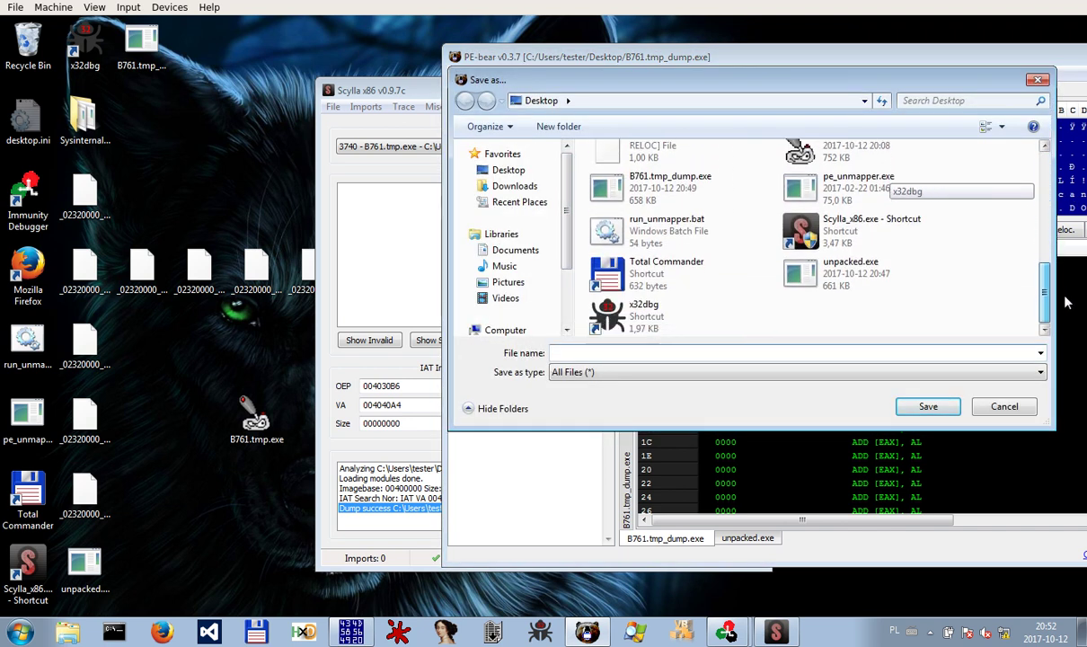
click(683, 184)
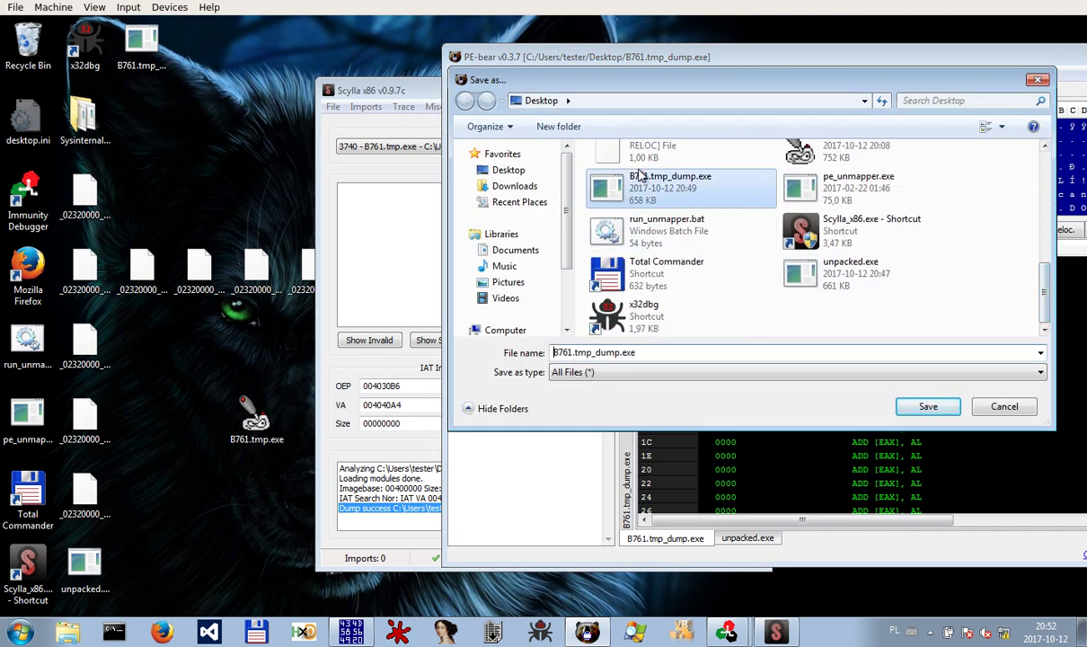
click(929, 407)
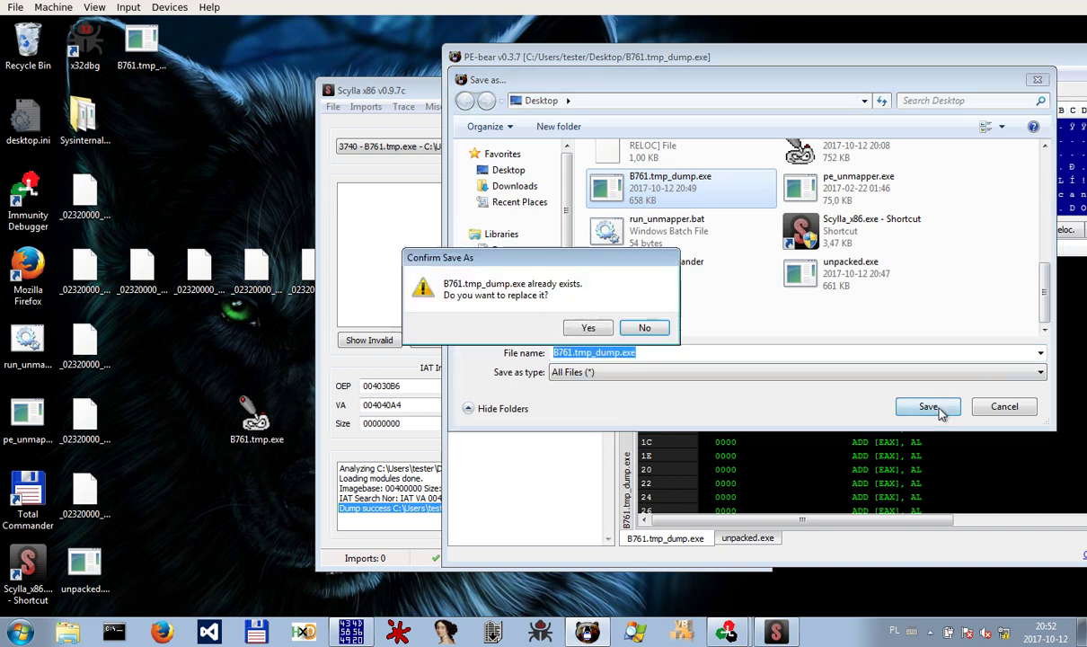
click(590, 328)
click(828, 328)
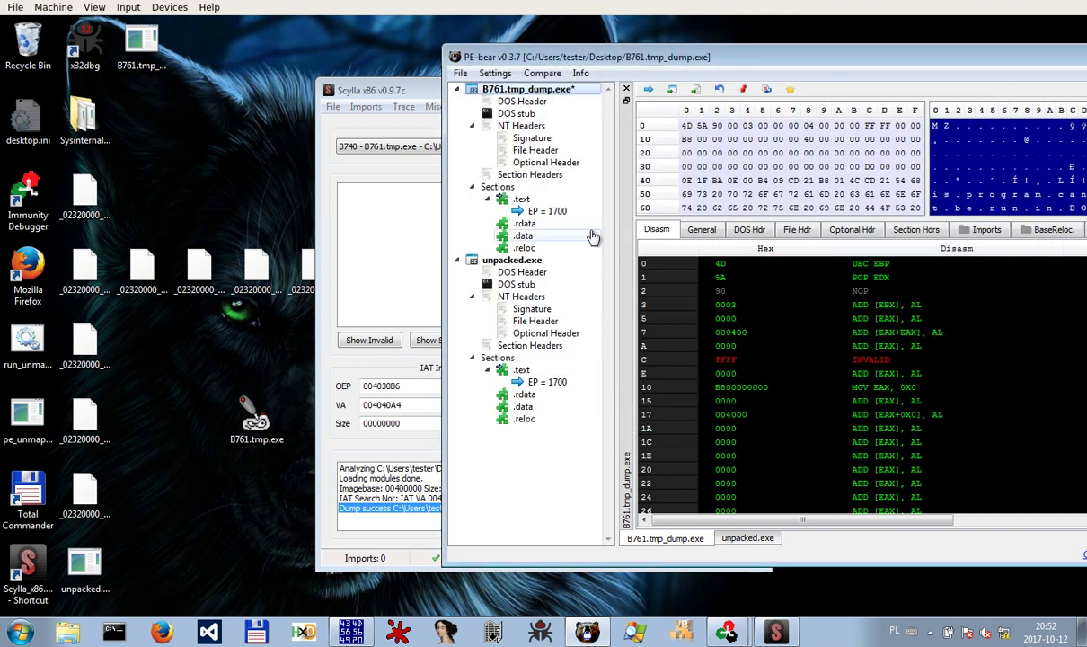
Save the modified executable to the Desktop as B761.tmp_dump_1.exe
right_click(511, 126)
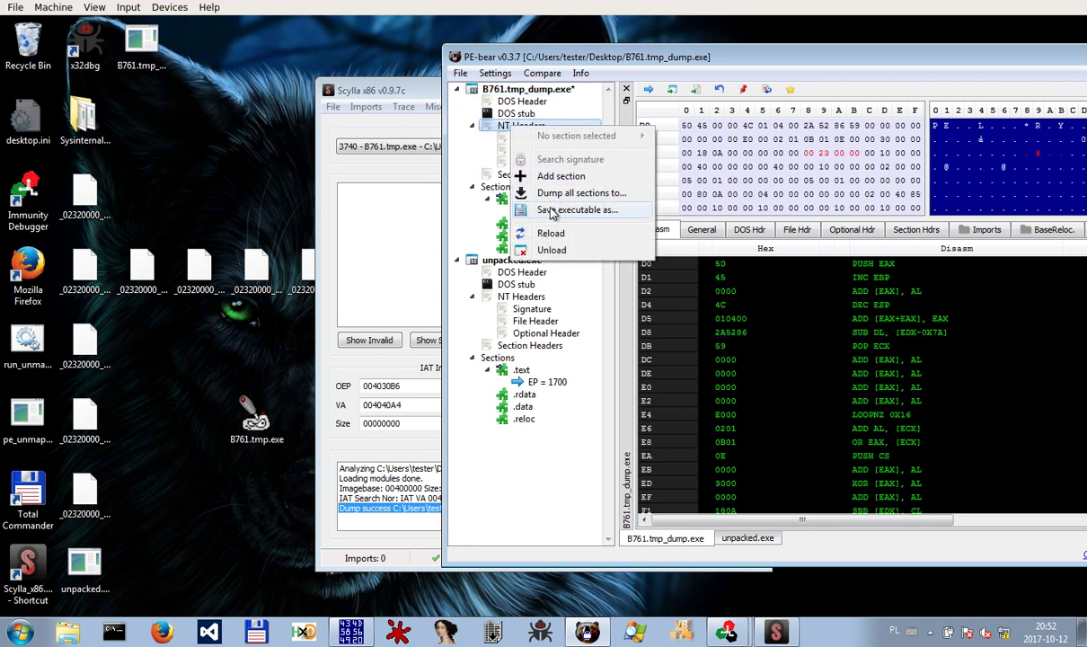
click(542, 212)
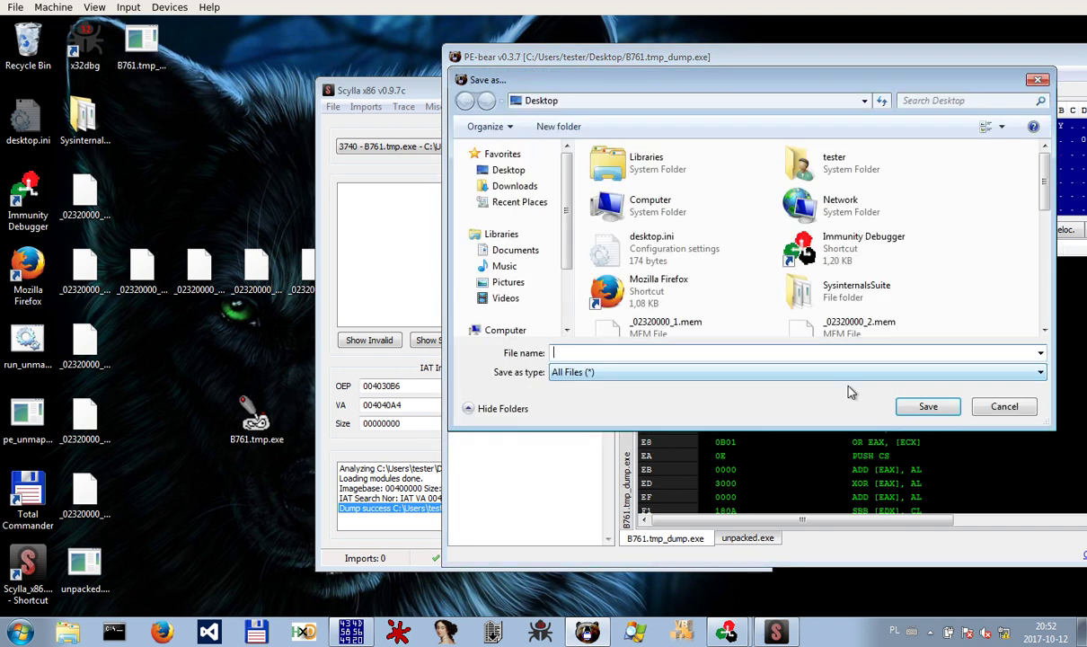
scroll(862, 207, down, 5)
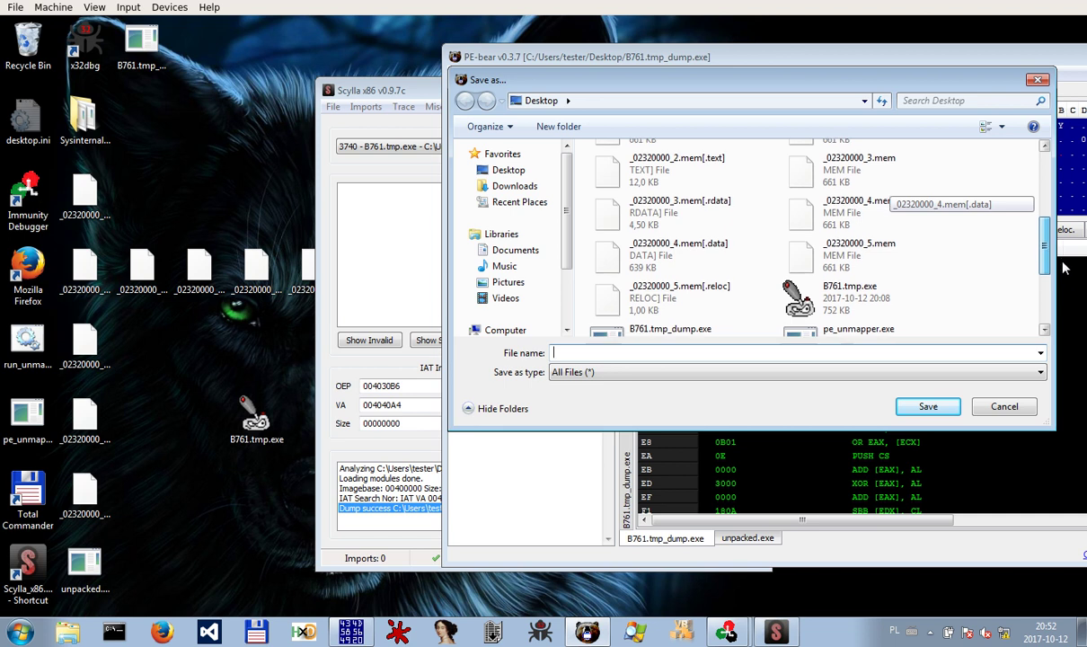
click(612, 274)
click(941, 409)
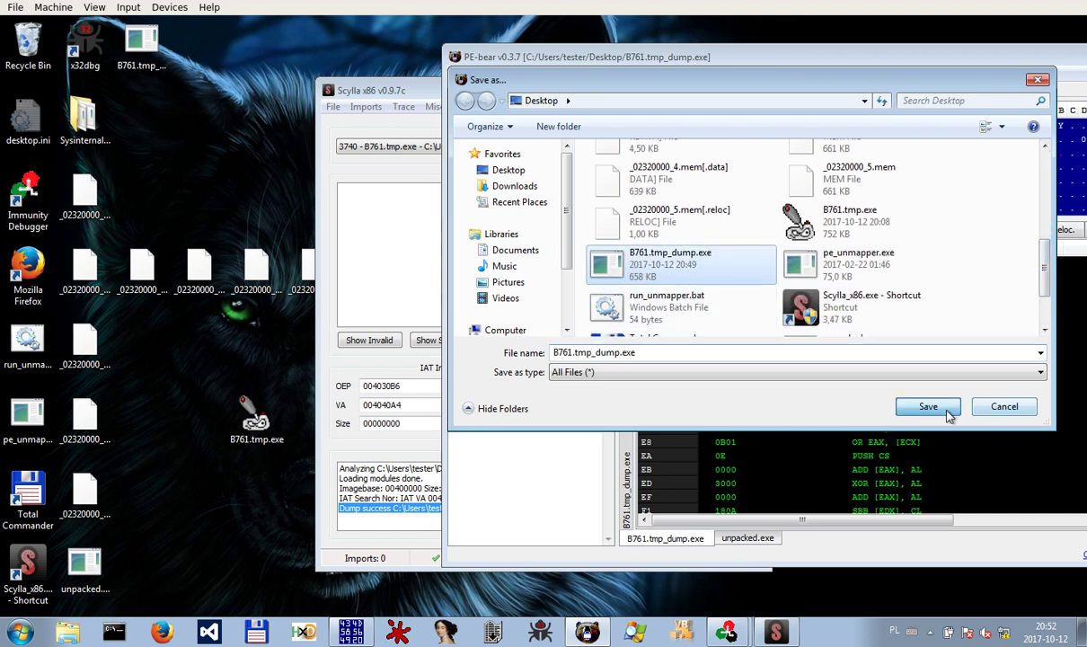
click(646, 329)
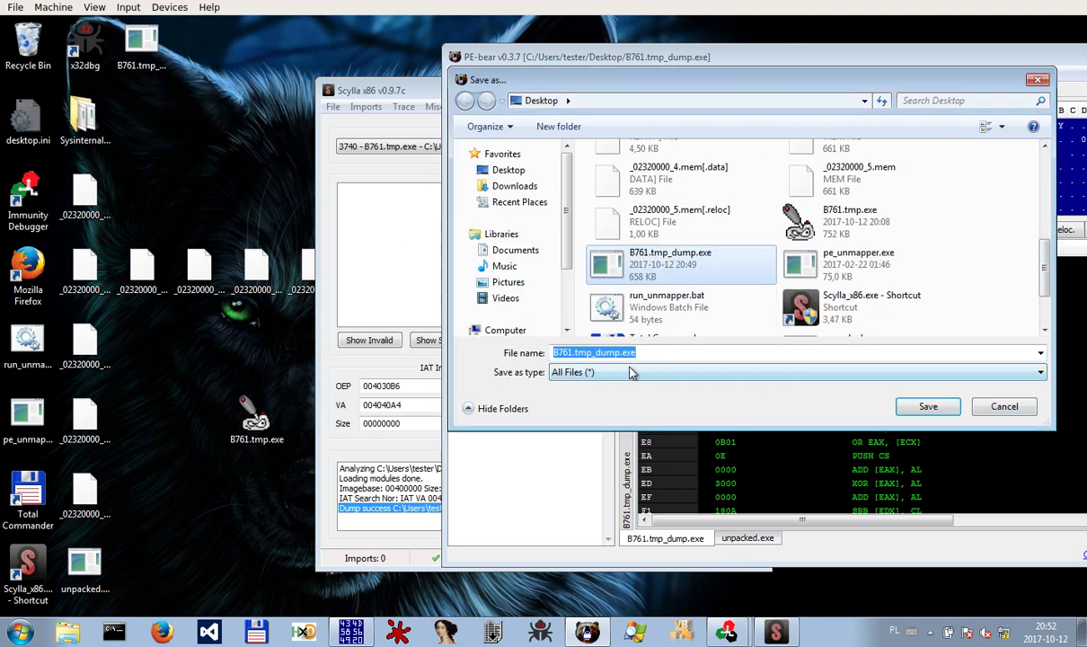
click(621, 353)
text(a)
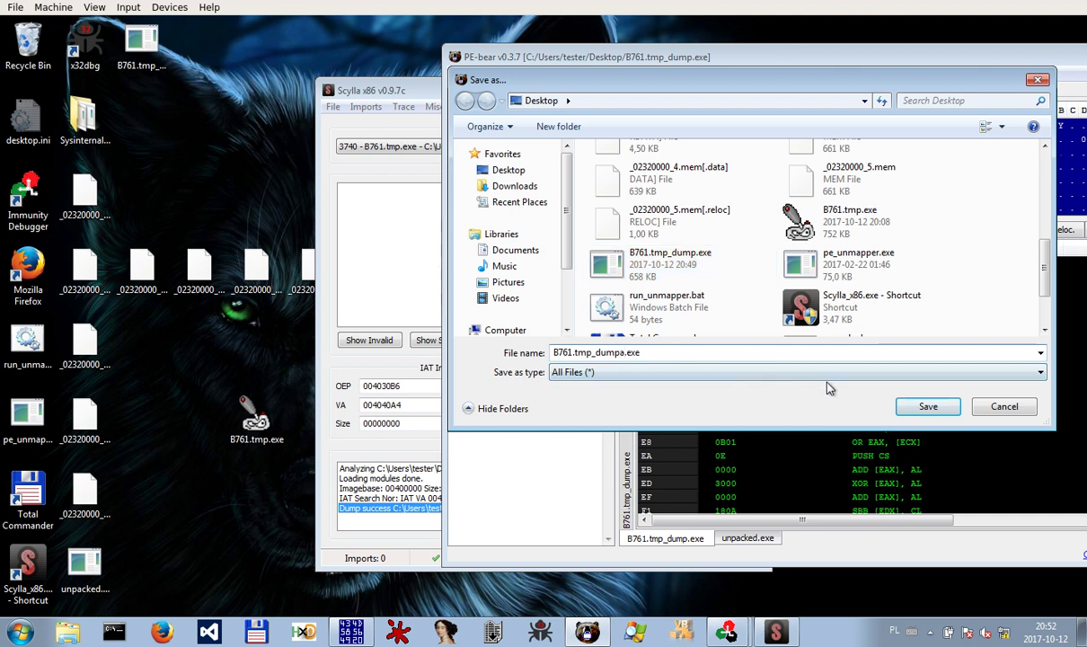
key(BackSpace)
text(_1)
key(Return)
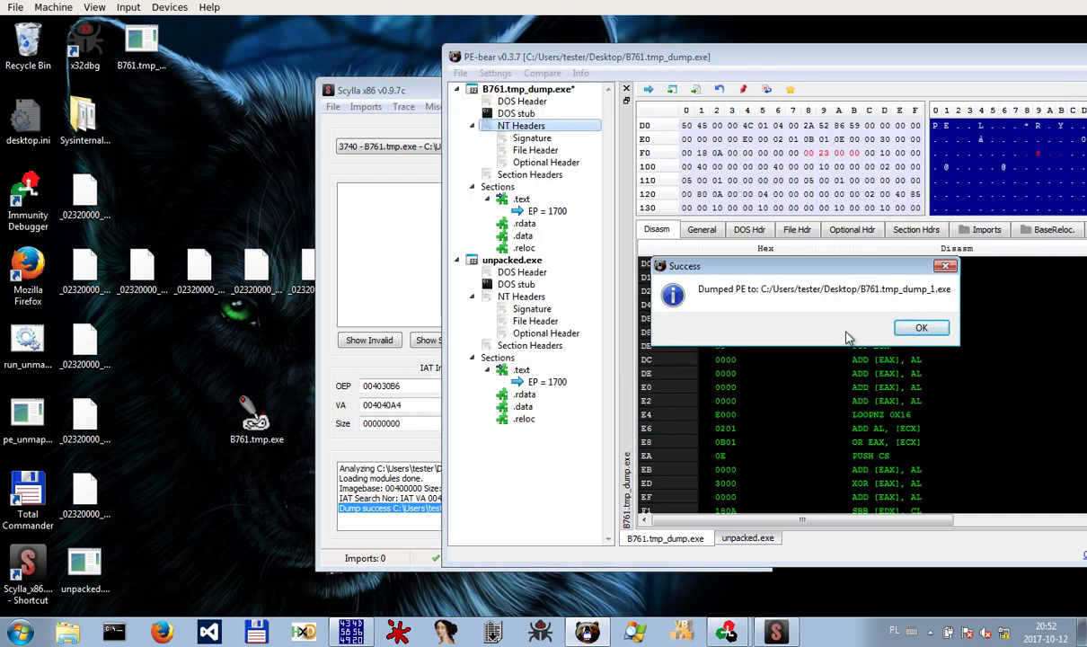
click(922, 329)
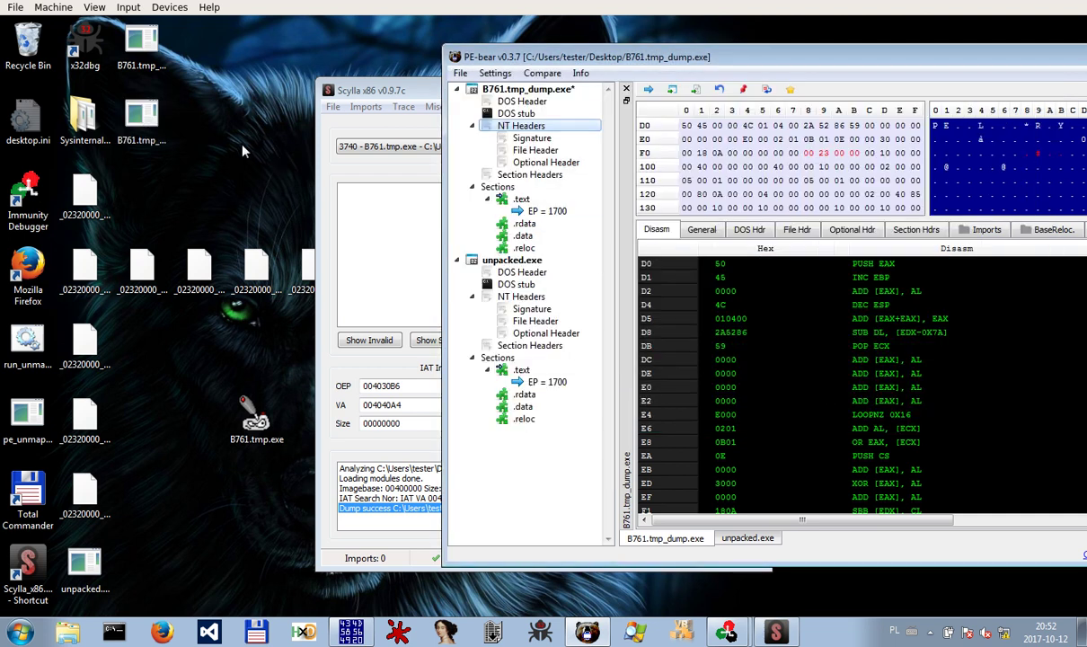
Revert the modifications to the loaded B761.tmp_dump.exe and unload it from PE-bear
click(155, 124)
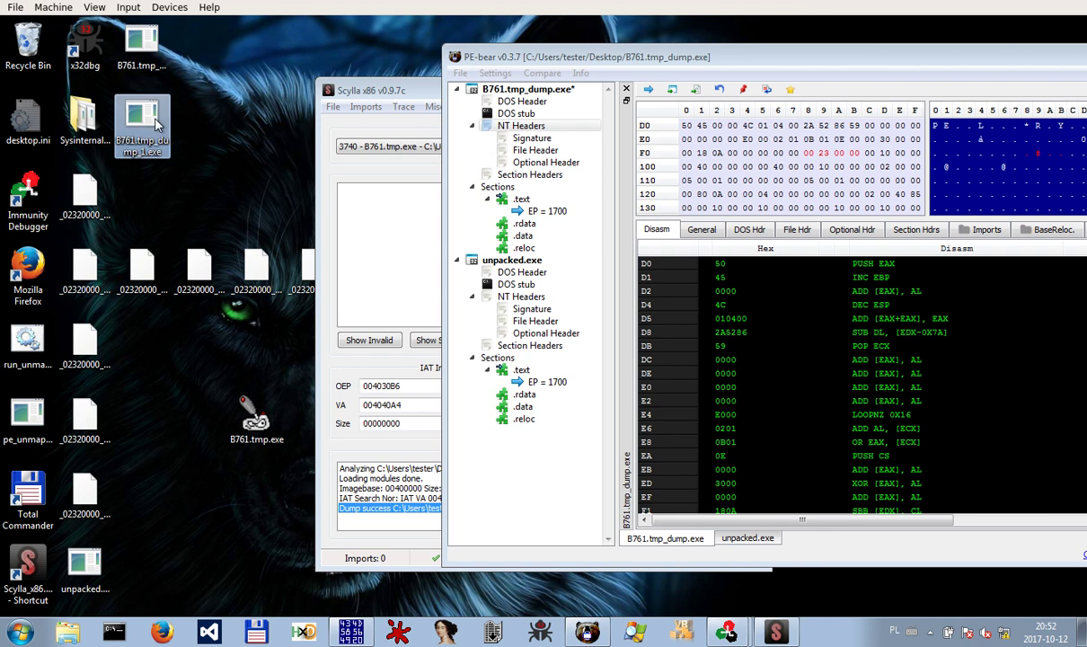
click(768, 92)
click(562, 211)
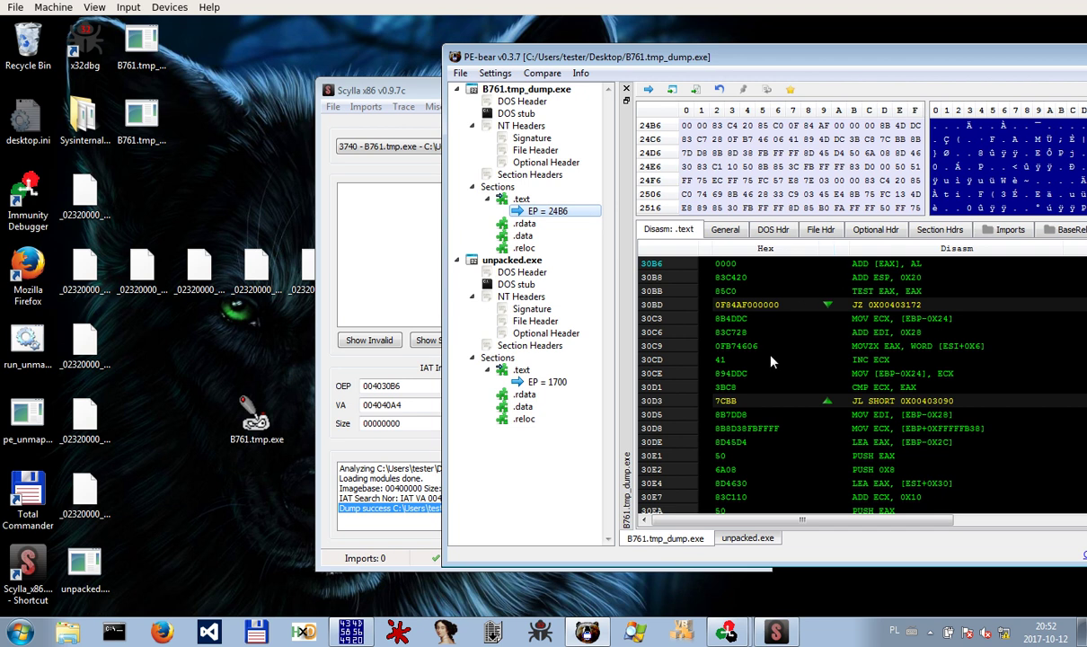
click(539, 162)
right_click(521, 160)
click(530, 281)
Load B761.tmp_dump_1.exe from the desktop into PE-bear and open the file comparison
click(132, 149)
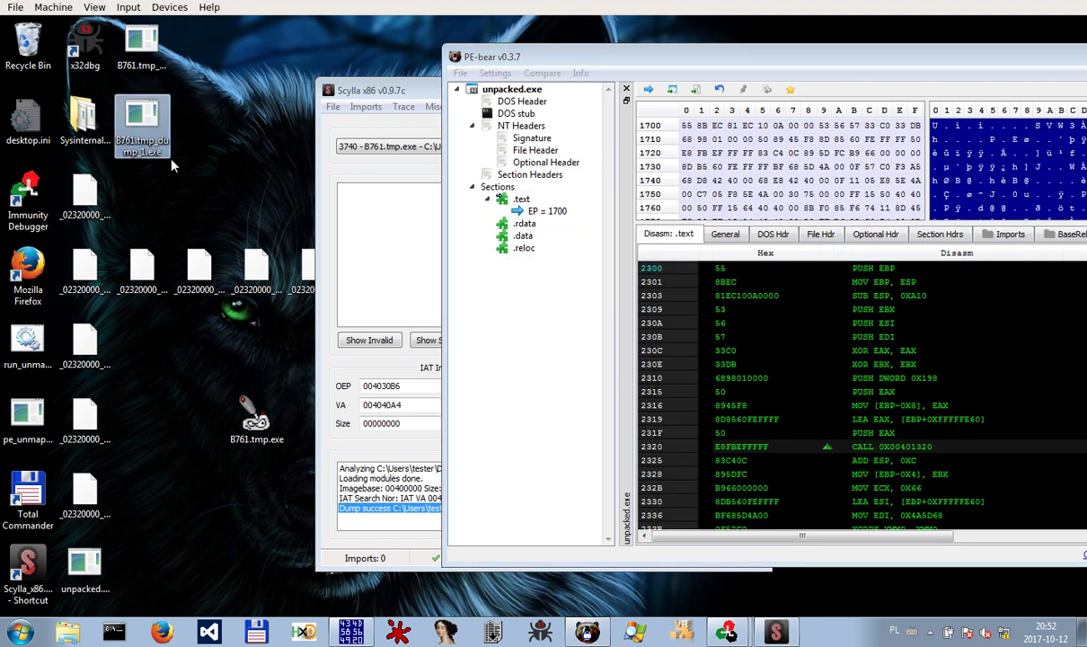
drag(141, 135, 499, 306)
click(542, 73)
click(526, 87)
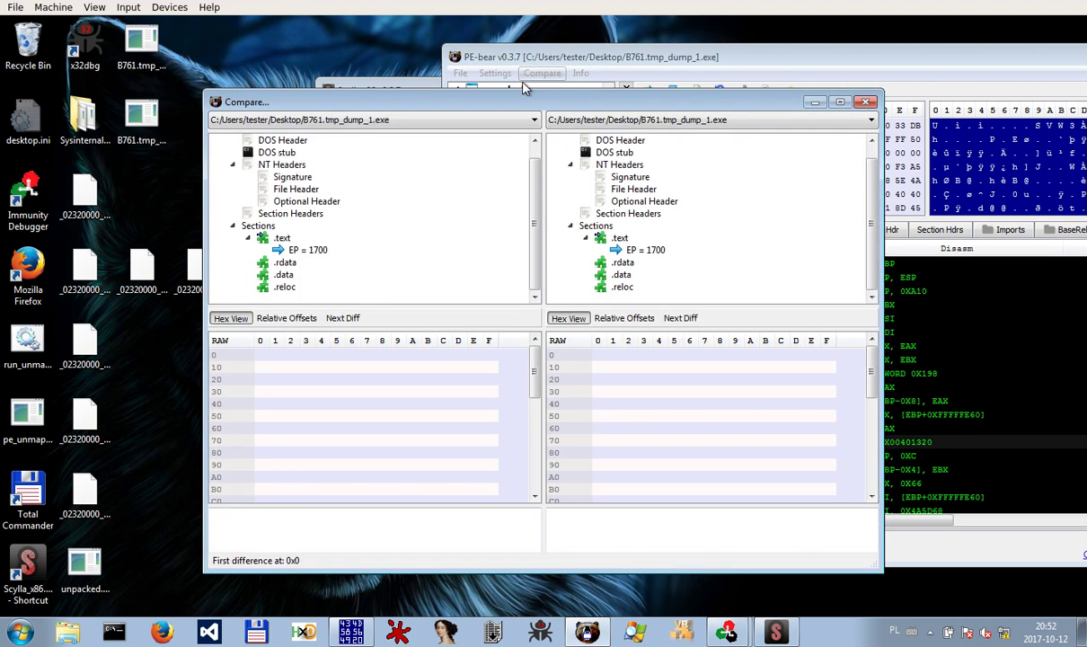
Compare unpacked.exe against B761.tmp_dump_1.exe and go to their first difference
scroll(353, 135, up, 1)
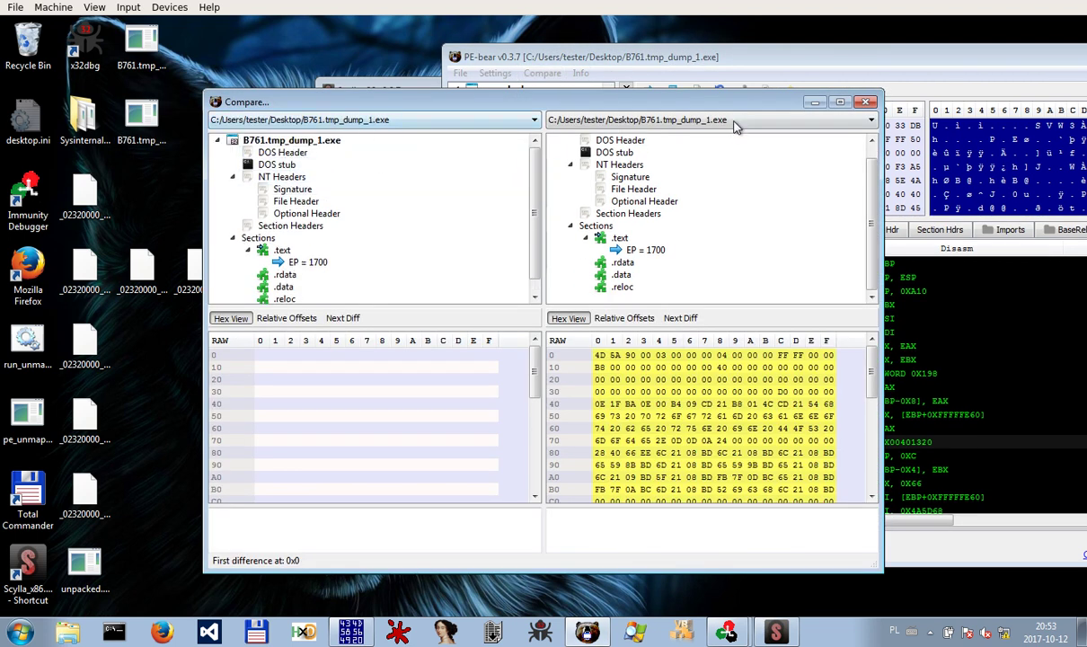
scroll(763, 212, up, 1)
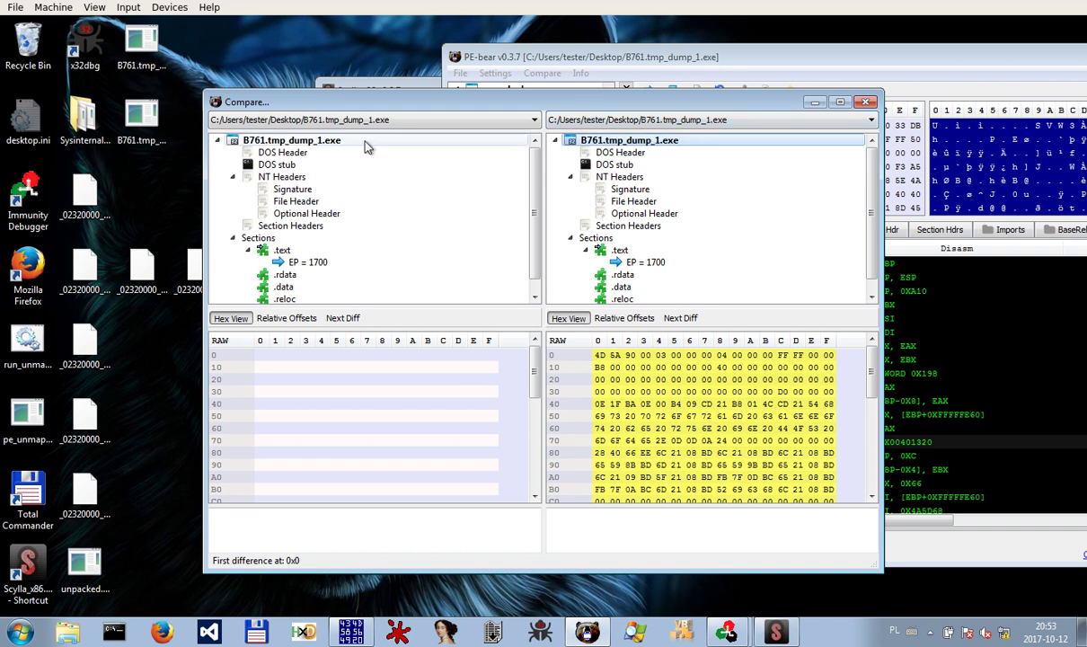
click(334, 119)
click(316, 150)
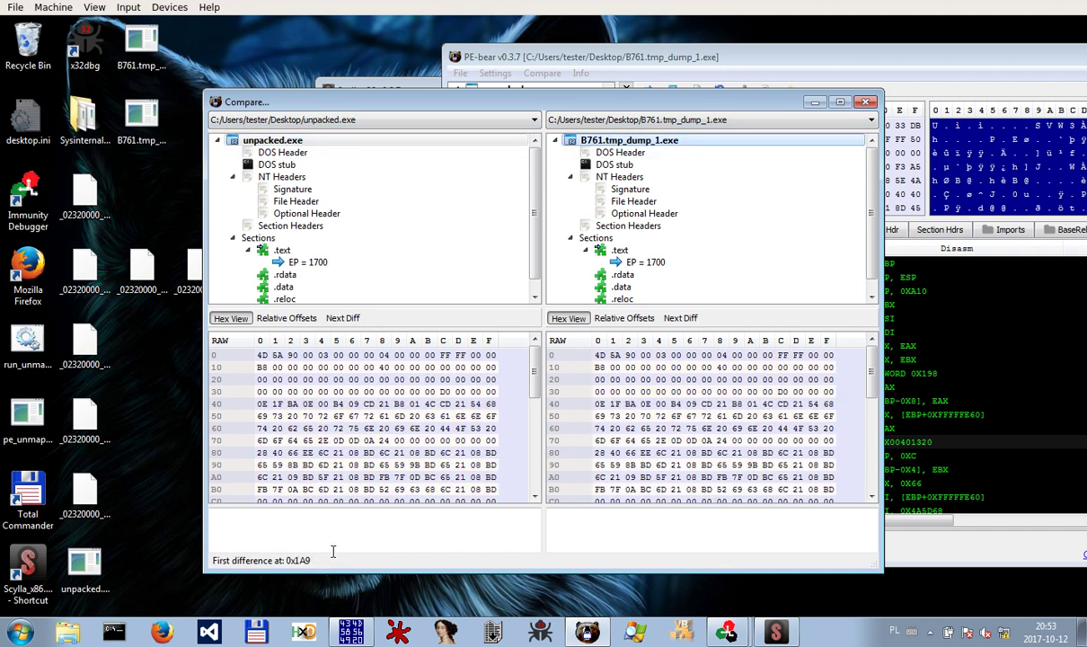
click(343, 318)
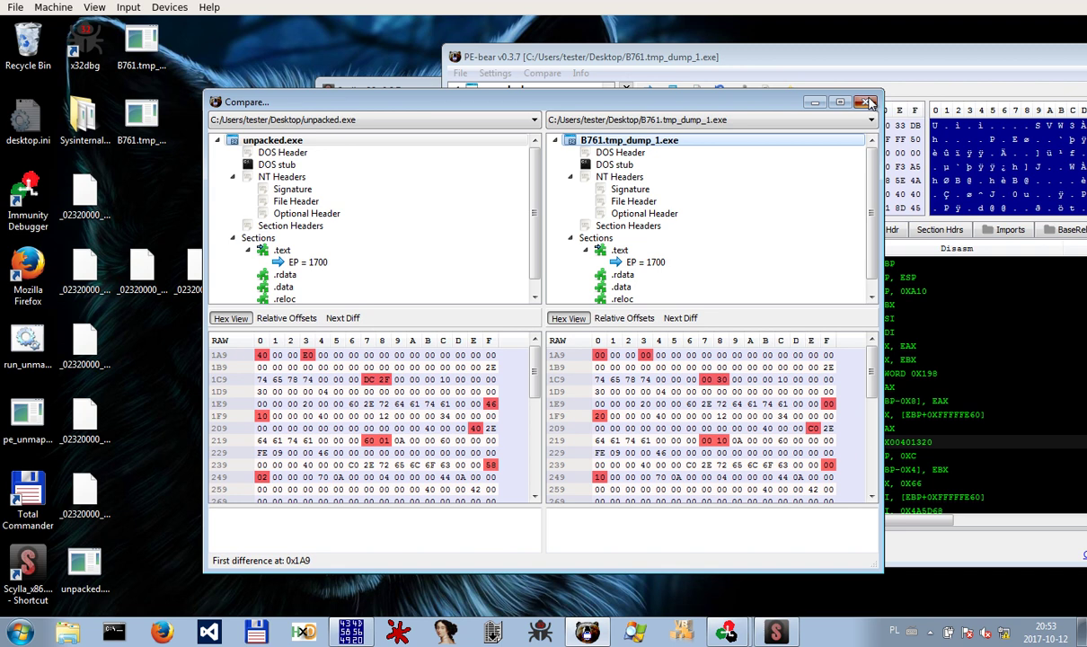
Close the comparison and, after a last look at both loaded files, close PE-bear
click(868, 102)
drag(780, 57, 466, 85)
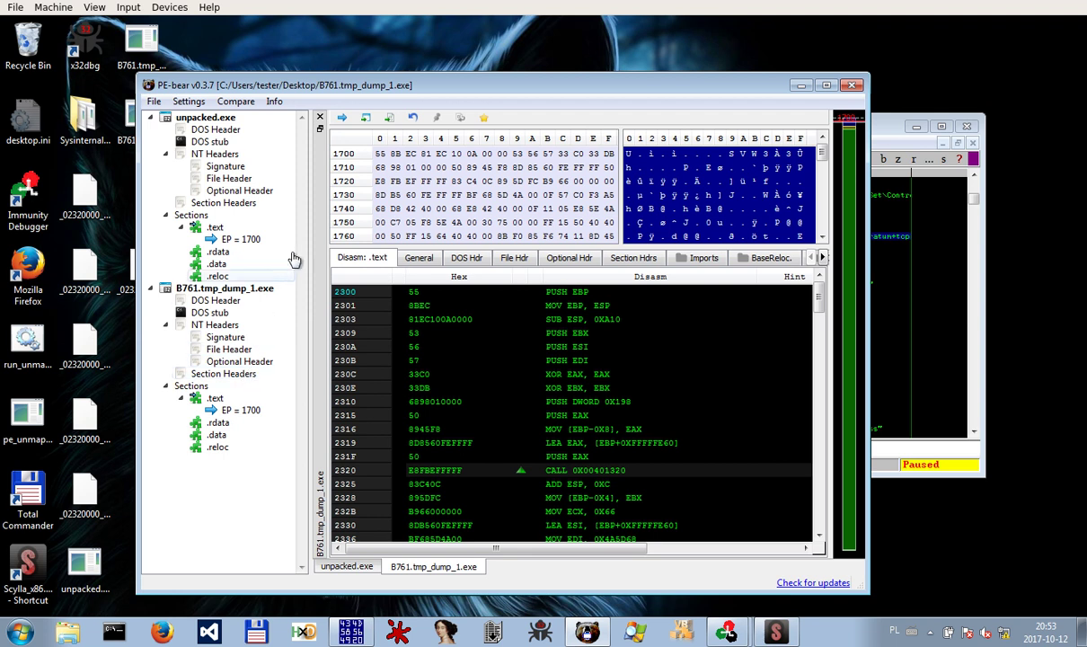
click(419, 258)
click(211, 117)
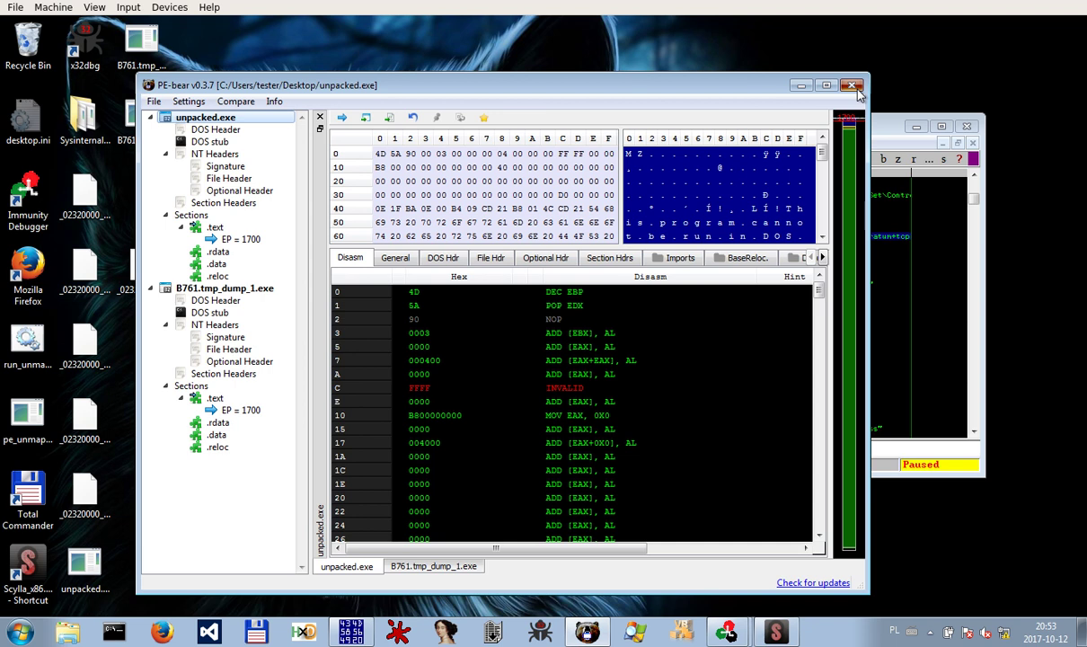
click(854, 88)
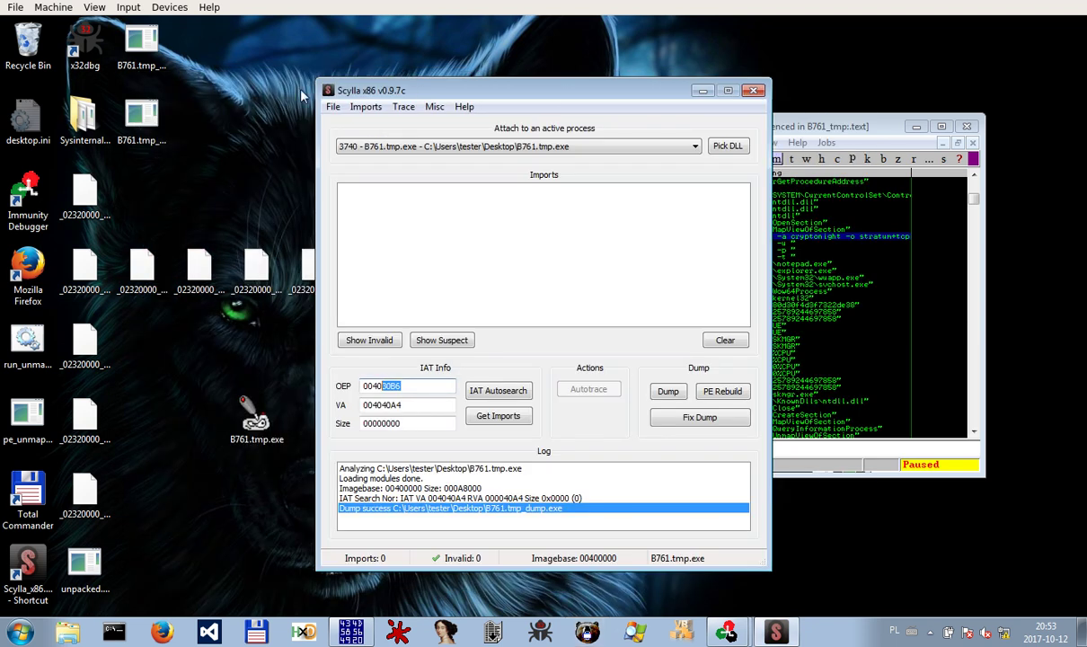
Close Scylla and launch Process Explorer, allowing procexp.exe to run
click(125, 68)
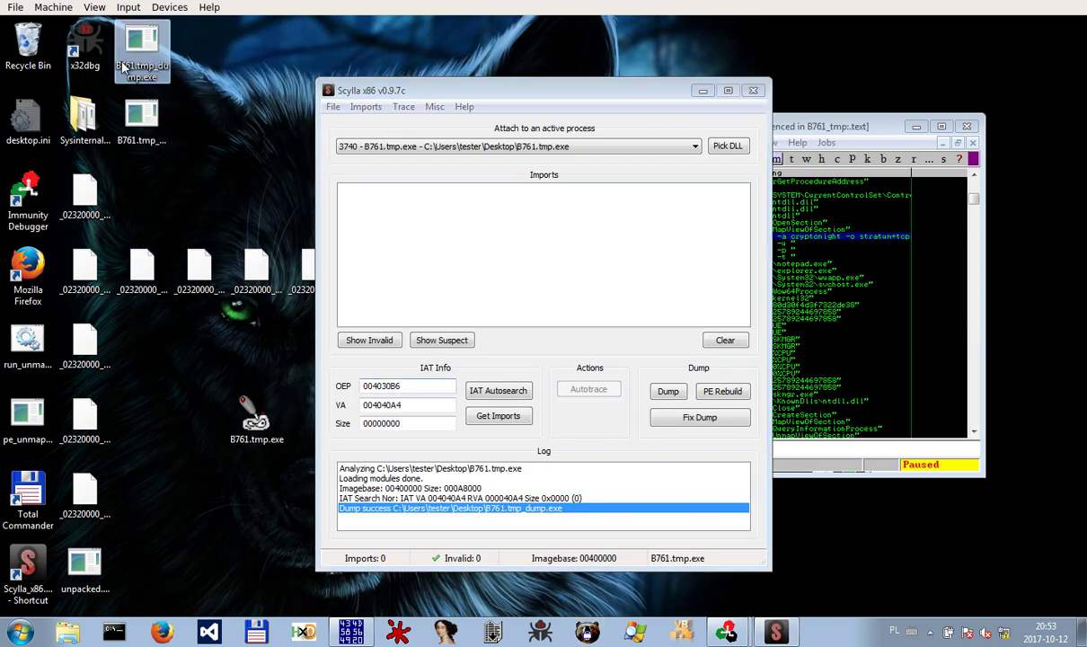
click(638, 633)
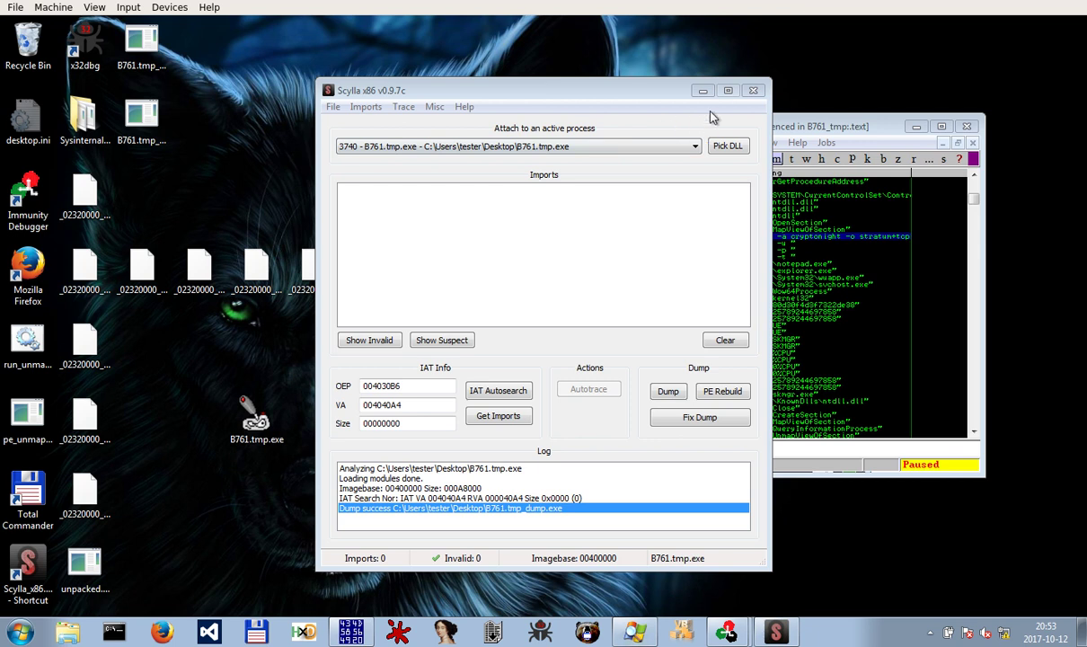
click(754, 92)
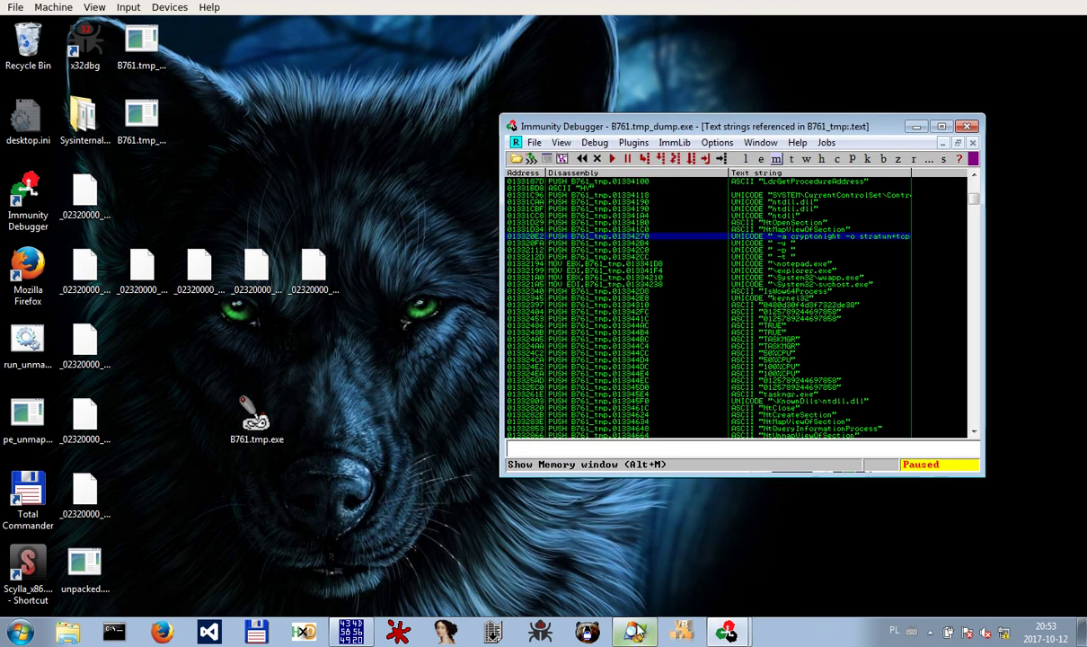
click(655, 633)
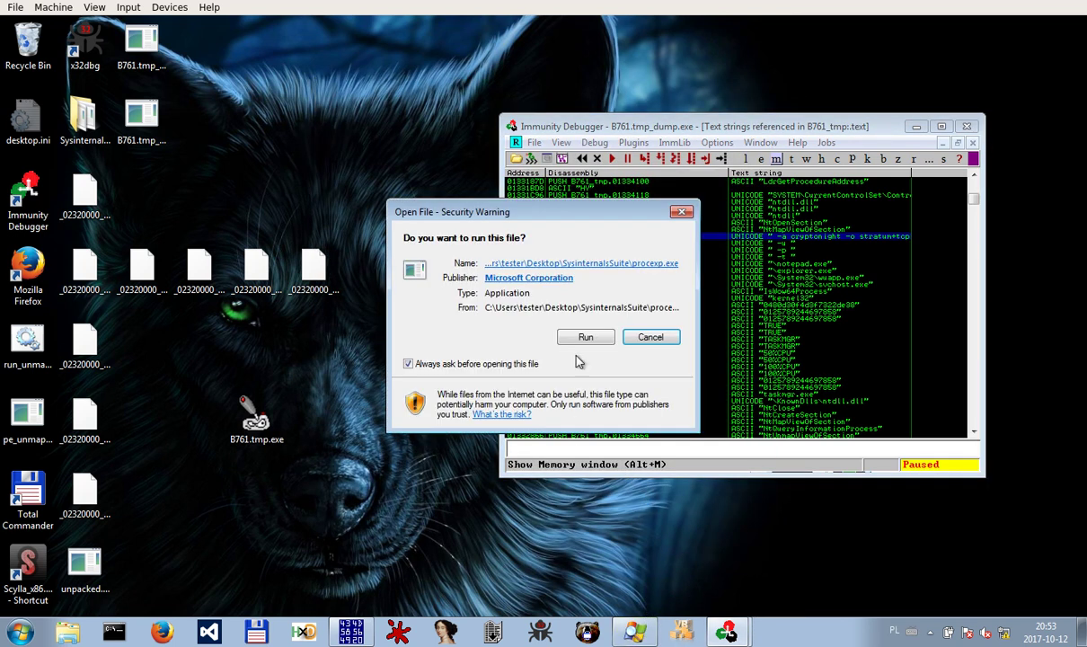
click(584, 338)
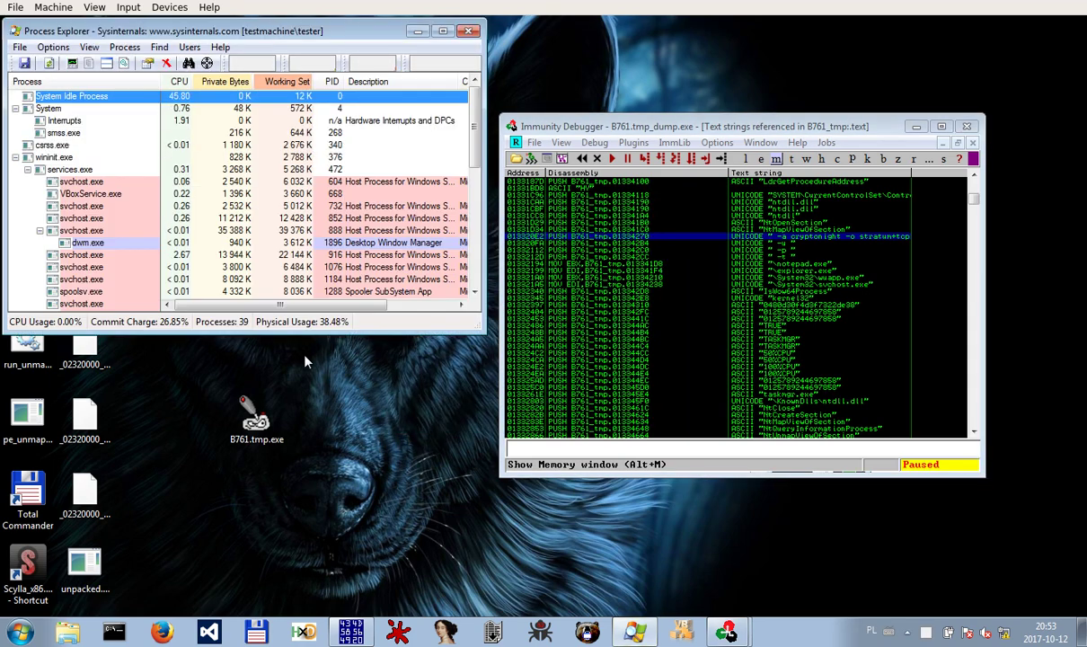
Enlarge and reposition the Process Explorer window to show the whole process tree, and dismiss the second procexp.exe launch
drag(301, 333, 301, 581)
drag(260, 36, 721, 35)
click(434, 245)
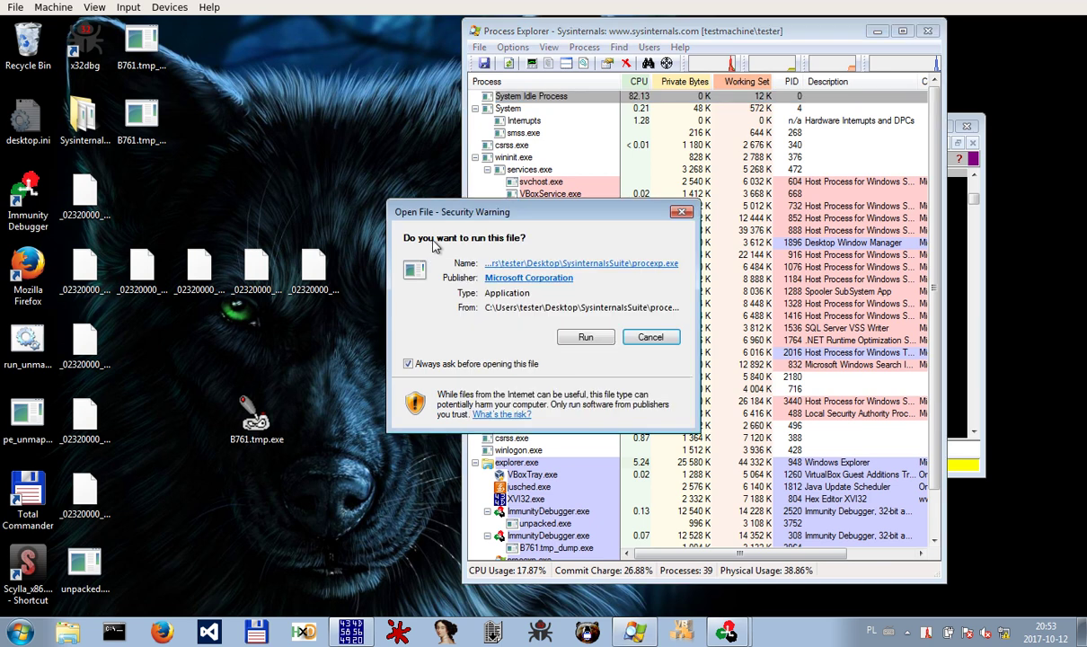
click(689, 212)
drag(722, 581, 720, 614)
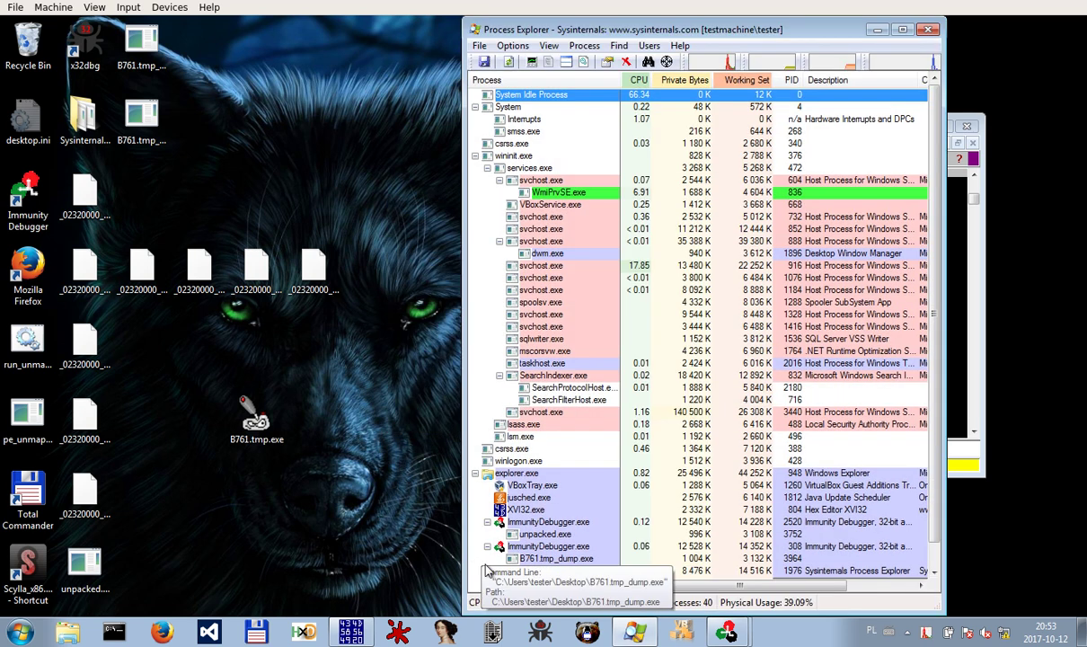
Kill the leftover B761.tmp.exe process listed below procexp.exe
click(519, 584)
right_click(519, 588)
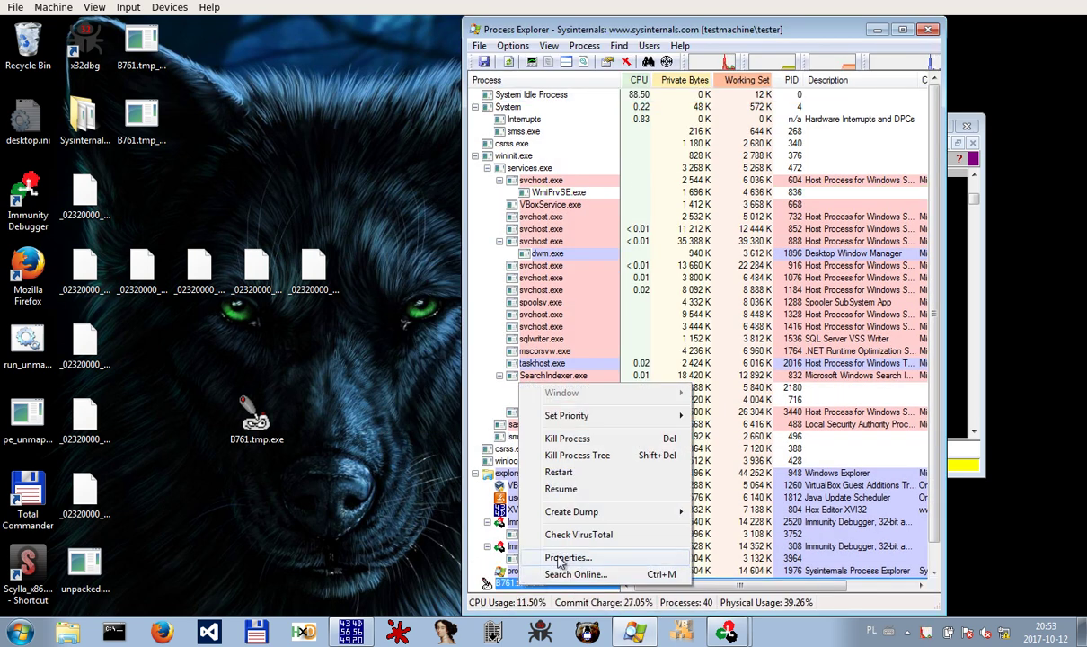
click(565, 437)
click(555, 376)
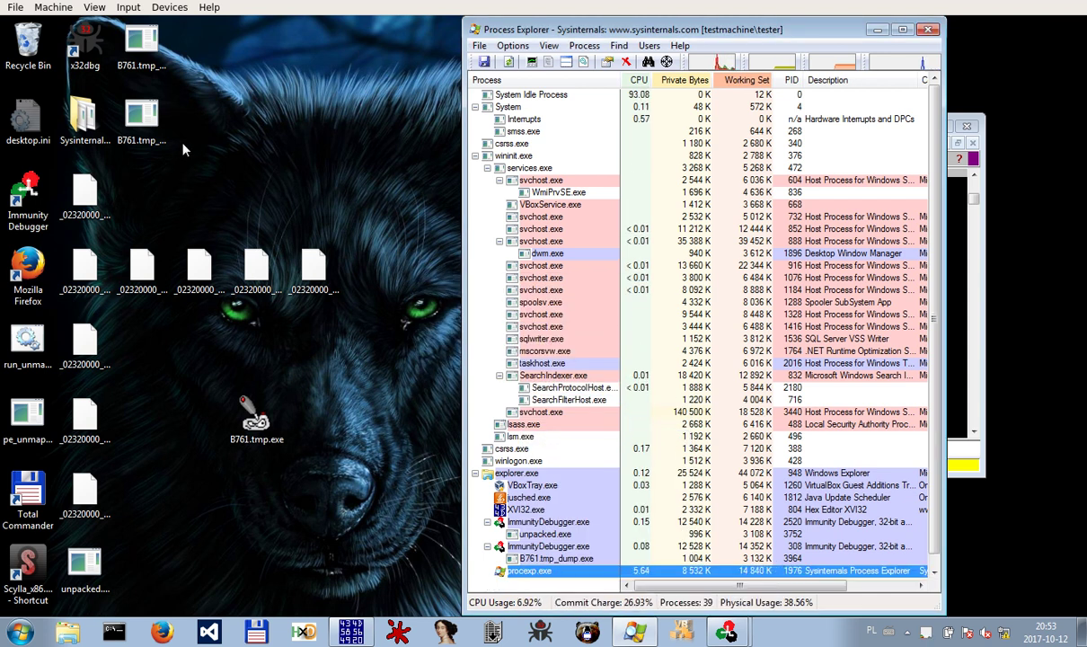
Run B761.tmp_dump_1.exe from the desktop and find its process and child process in the Process Explorer tree
click(151, 51)
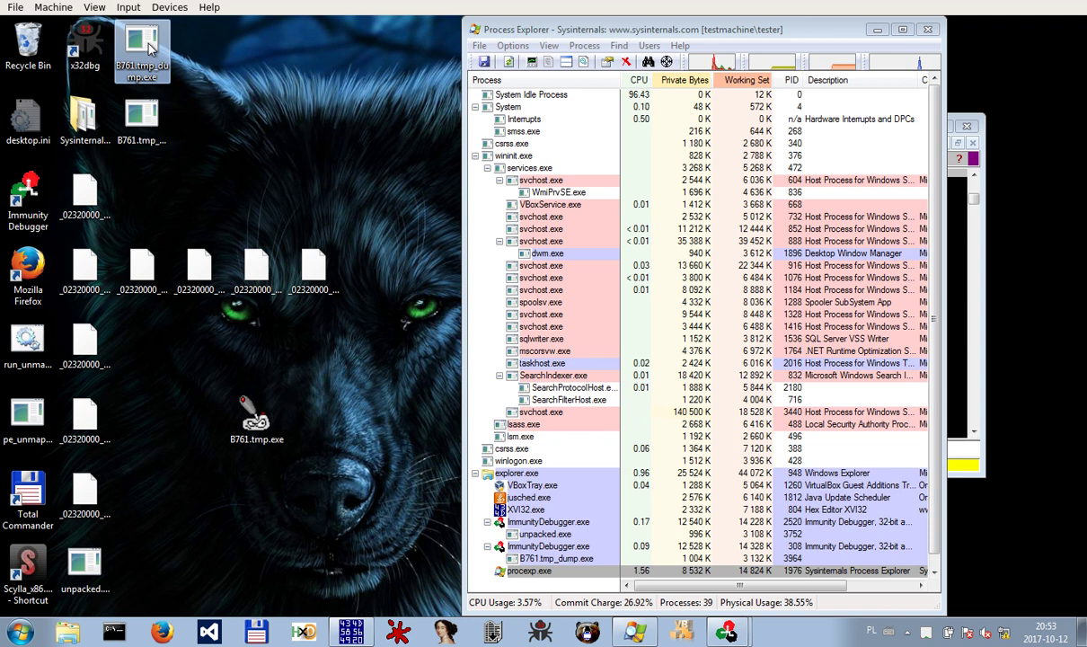
double_click(151, 54)
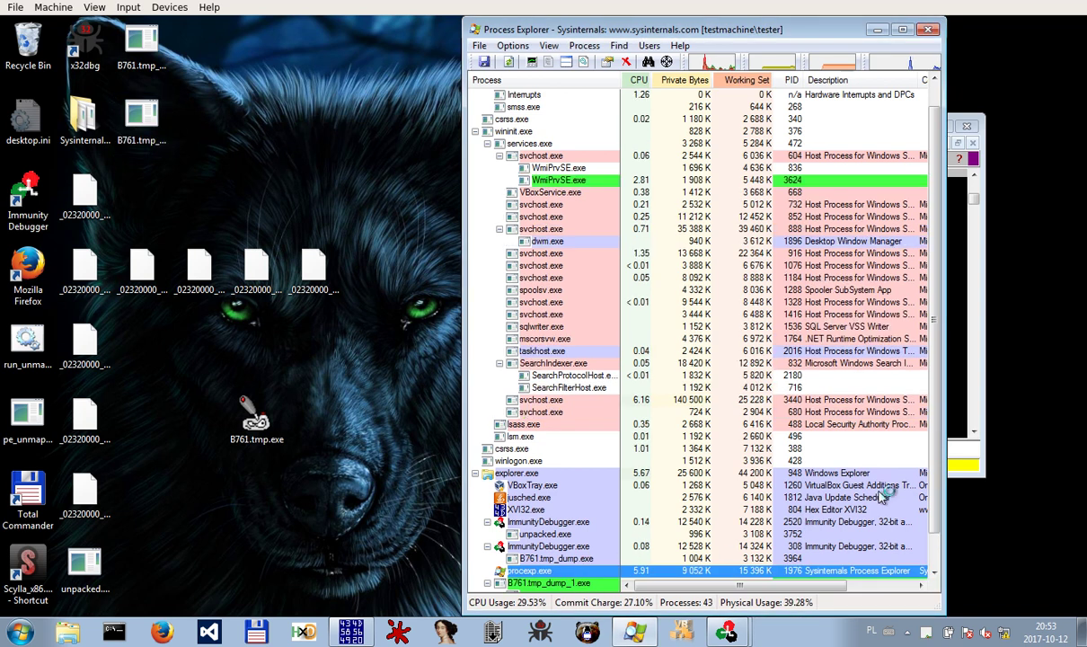
scroll(539, 561, down, 1)
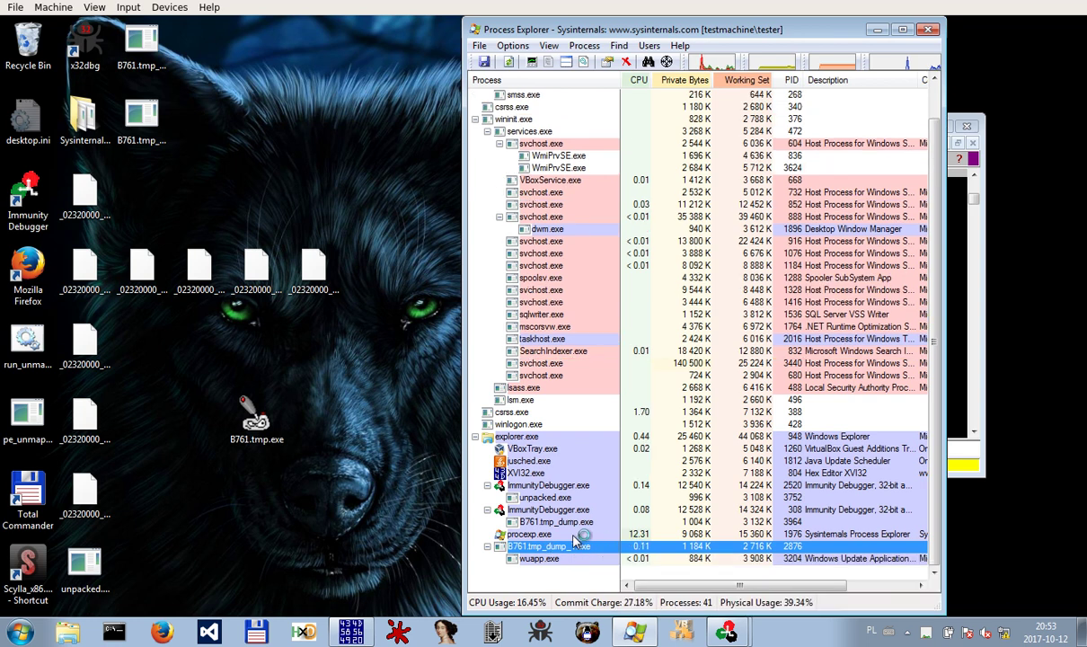
click(575, 547)
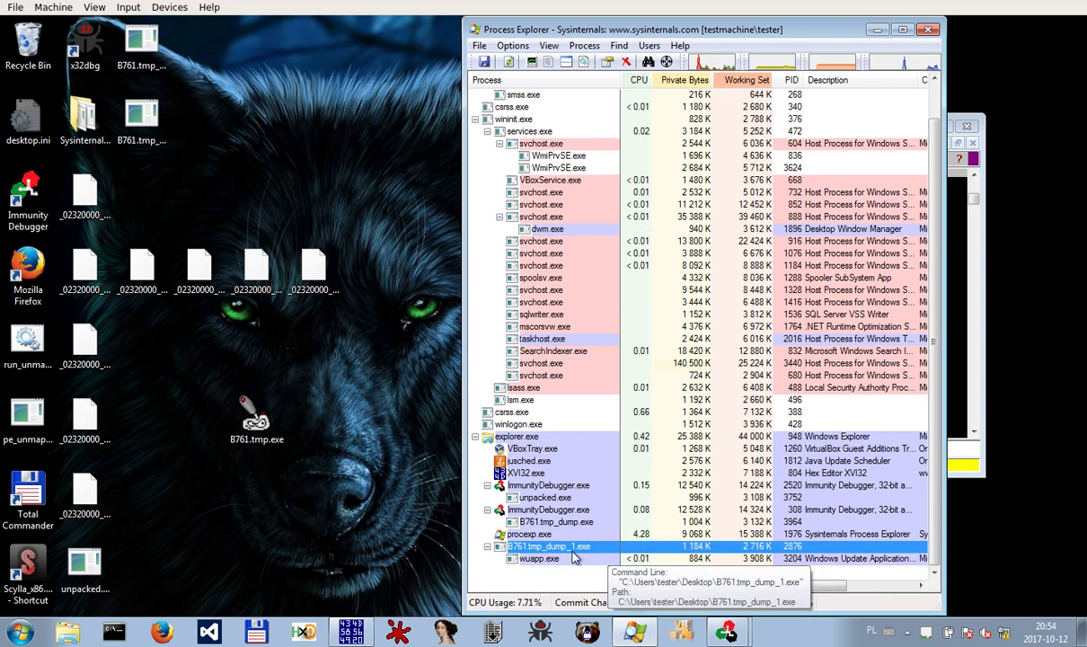
right_click(572, 547)
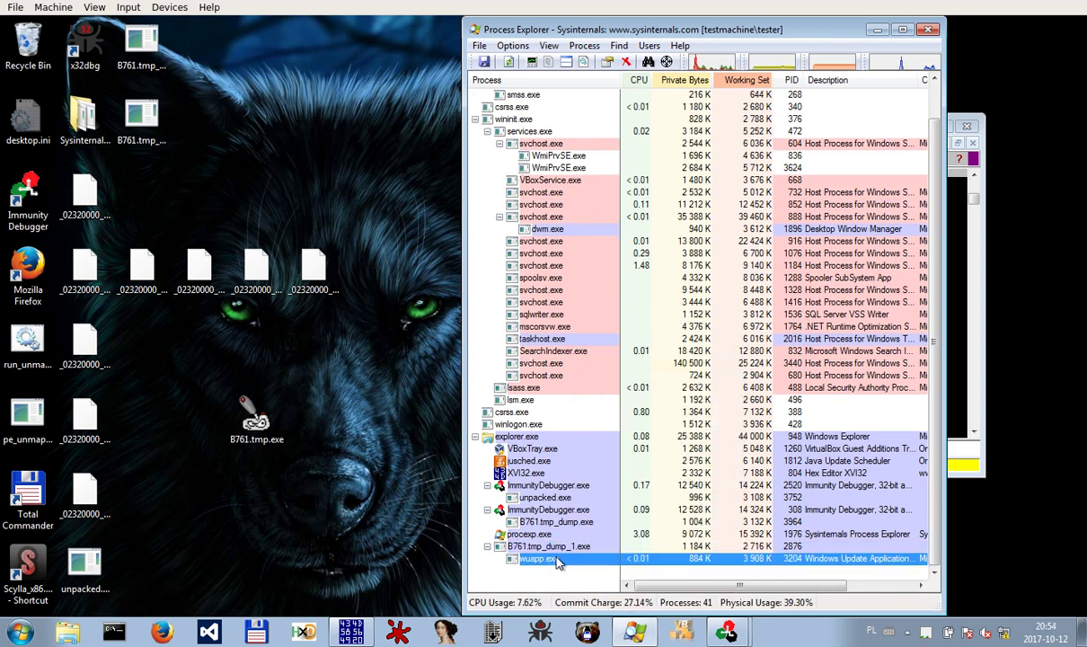
Try to kill the process tree of the wuapp.exe child running under B761.tmp_dump_1.exe
right_click(576, 558)
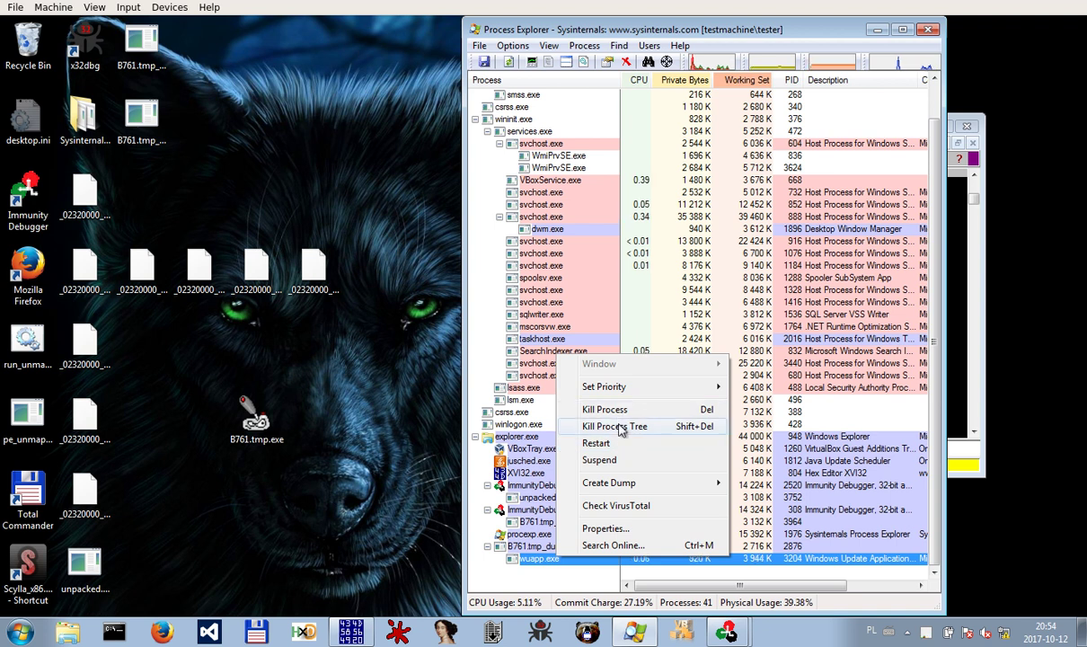
click(615, 426)
click(592, 376)
Kill the parent process B761.tmp_dump_1.exe and confirm
mouse_move(539, 562)
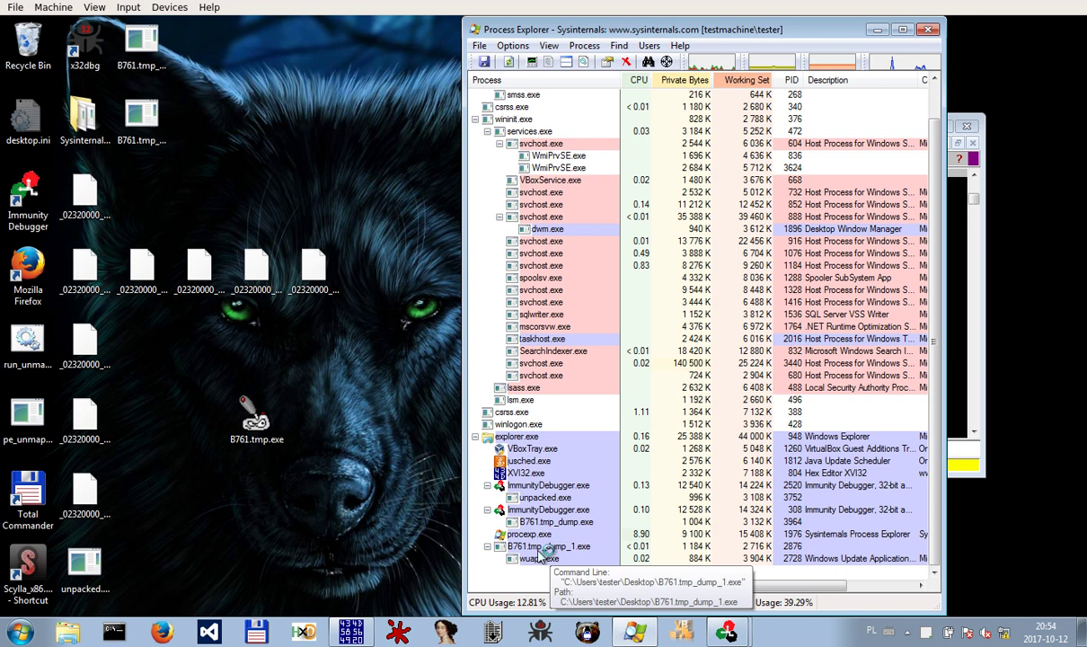
right_click(539, 548)
click(616, 406)
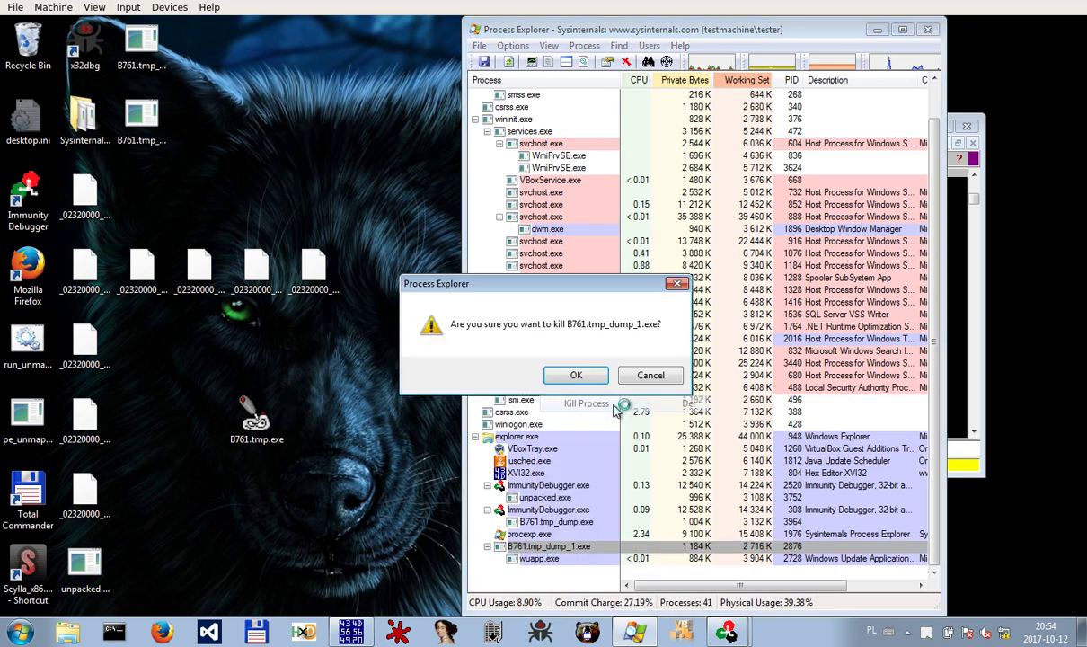
click(576, 375)
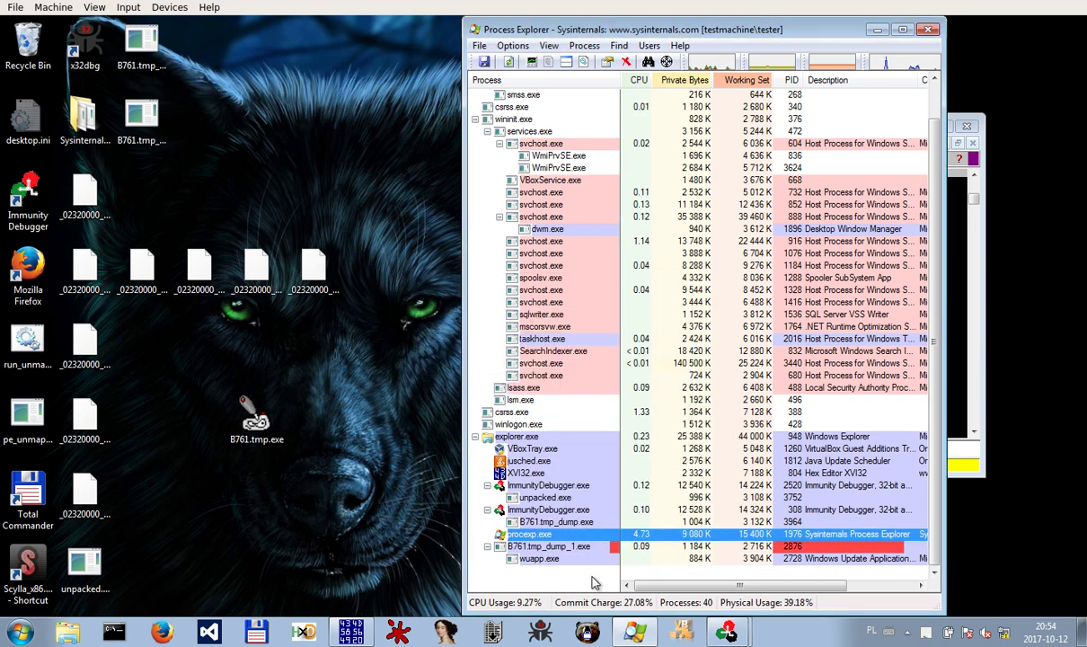
Kill the orphaned wuapp.exe process left below procexp.exe and confirm
right_click(544, 558)
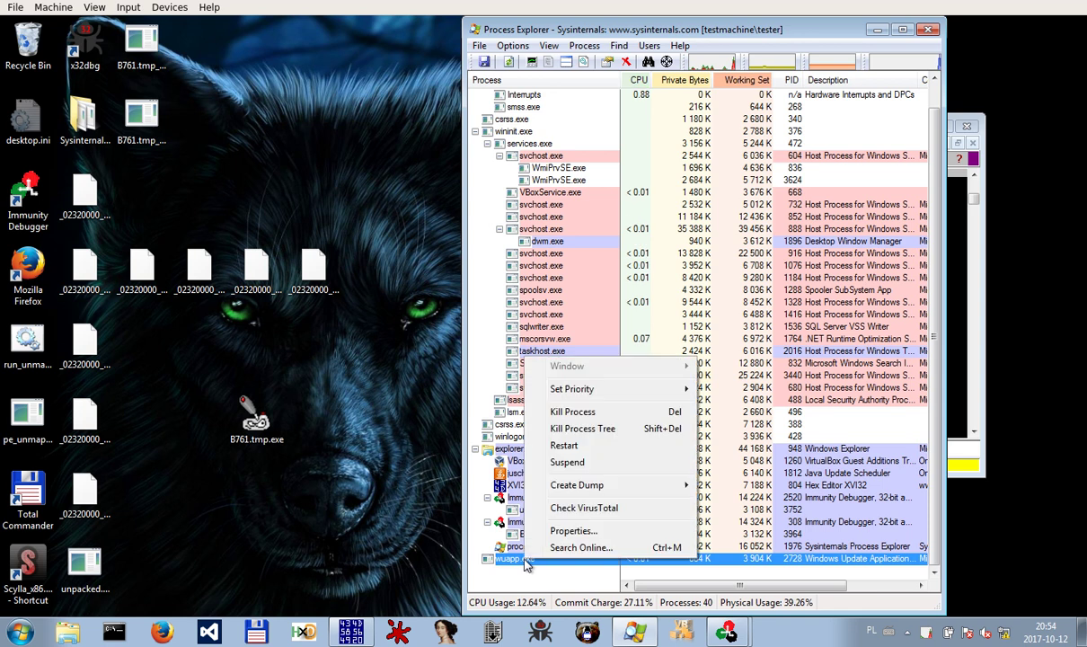
click(586, 412)
click(566, 377)
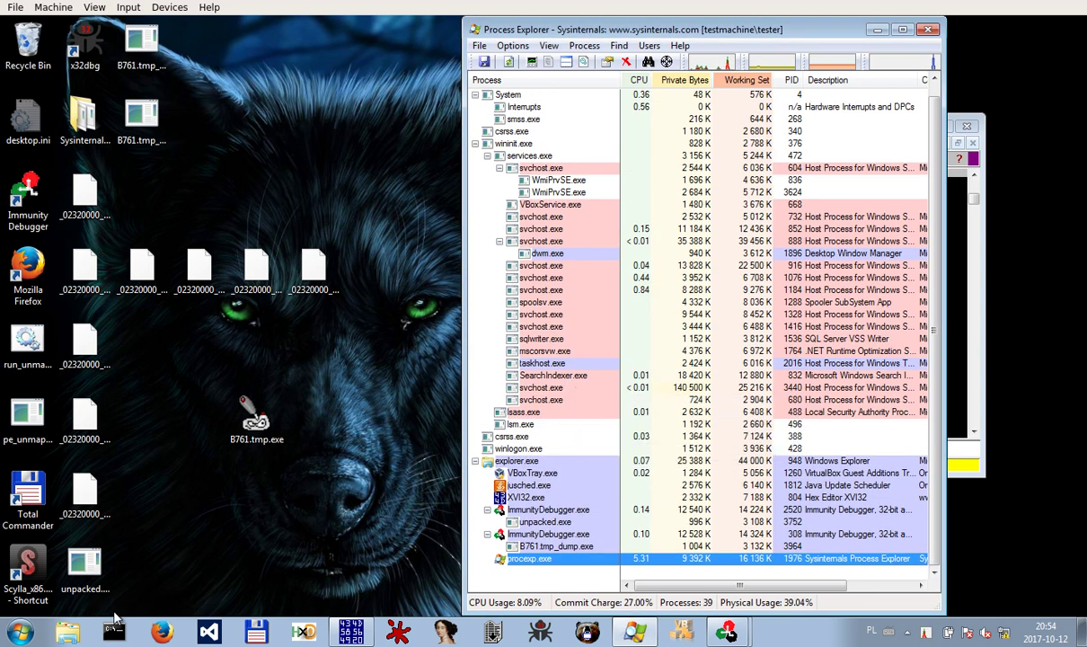
Run unpacked.exe from the desktop and return to Process Explorer to find its new process tree
click(76, 576)
double_click(76, 576)
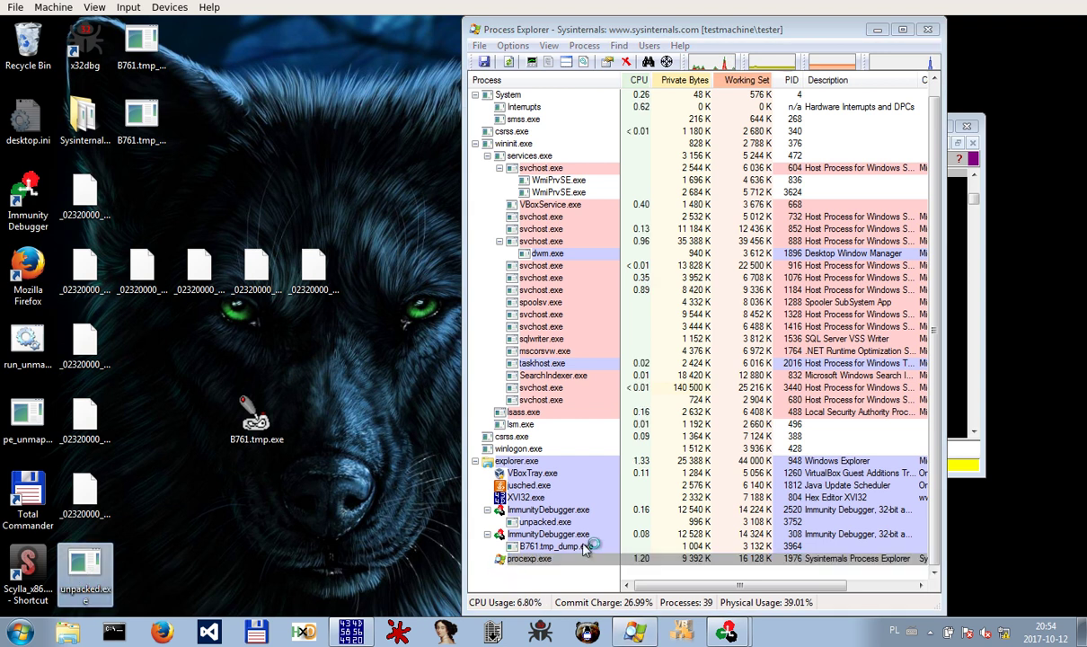
click(568, 586)
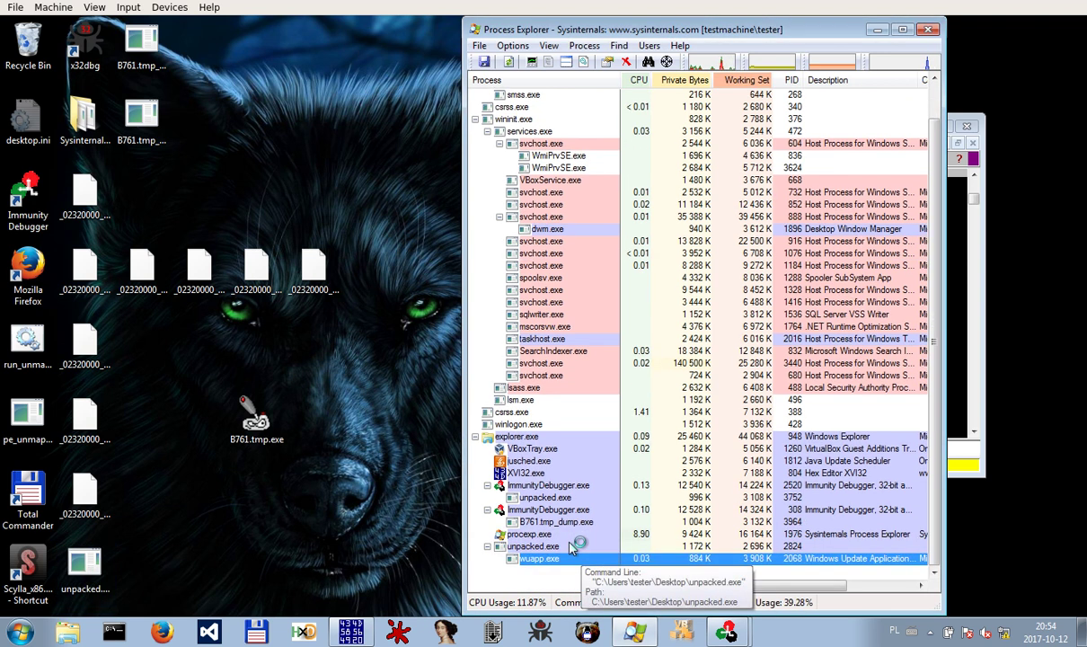
Examine the command line in the properties of the wuapp.exe child under unpacked.exe, and close the properties
right_click(564, 565)
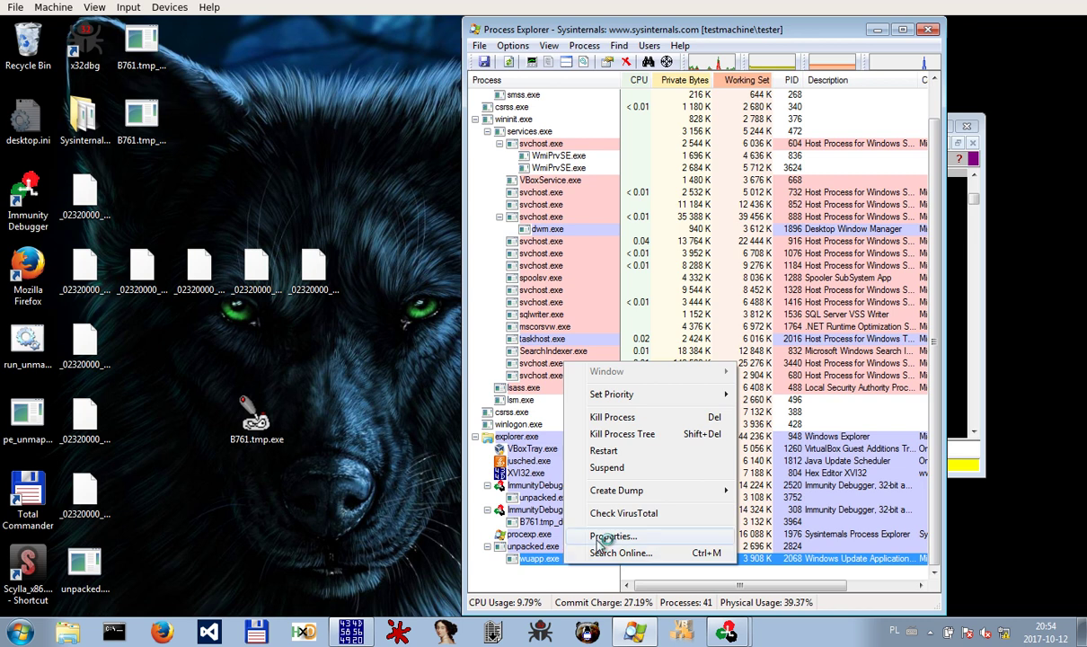
click(612, 535)
drag(242, 237, 415, 242)
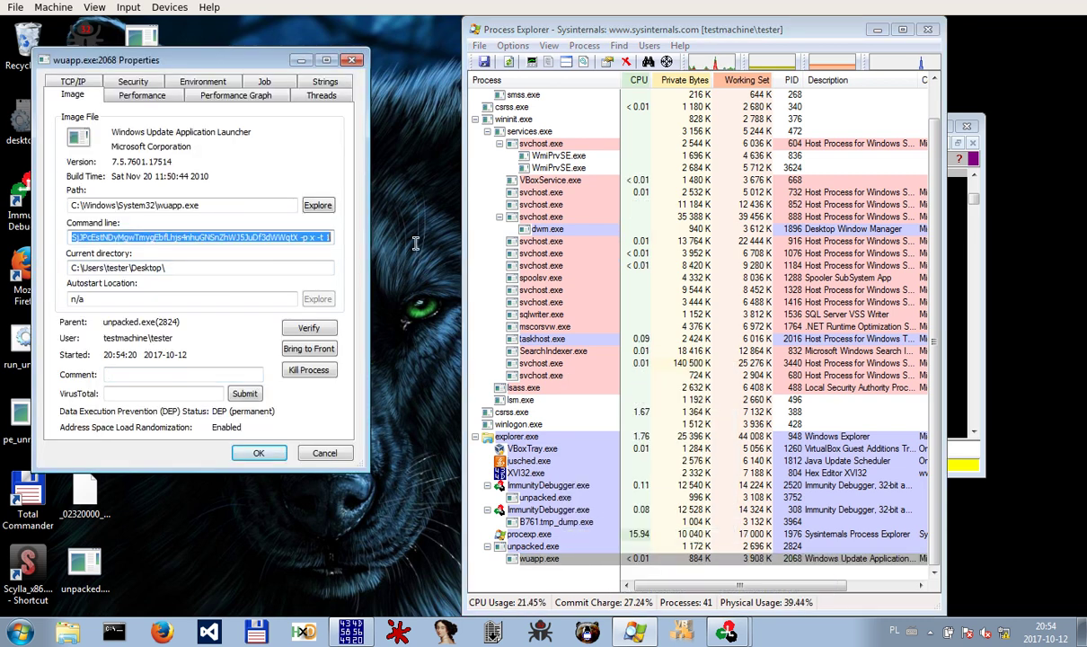
click(349, 61)
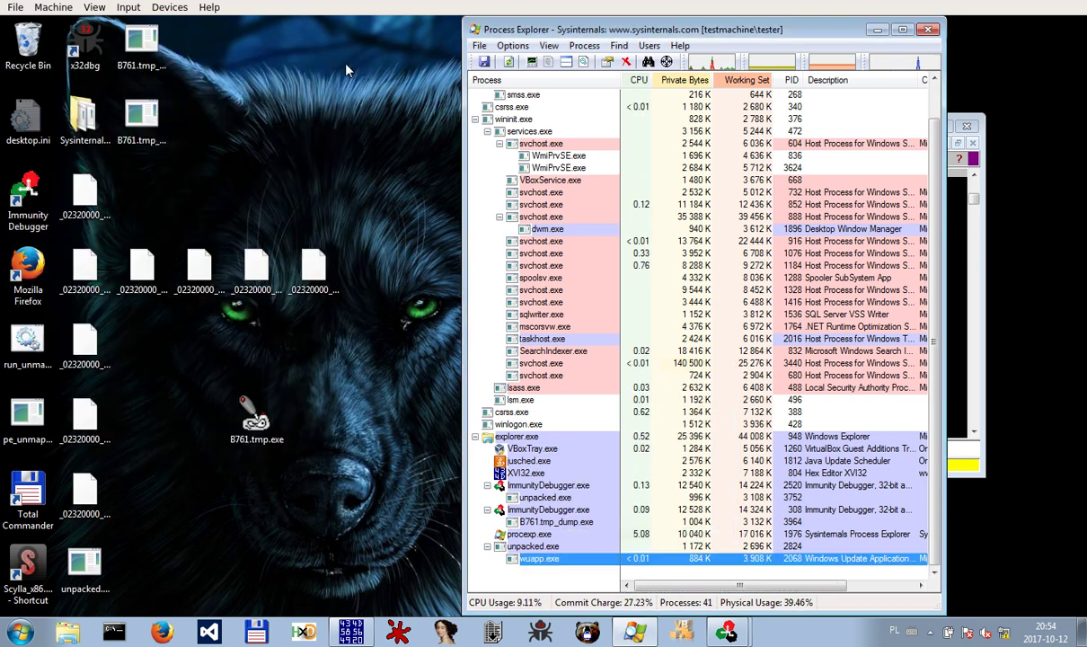